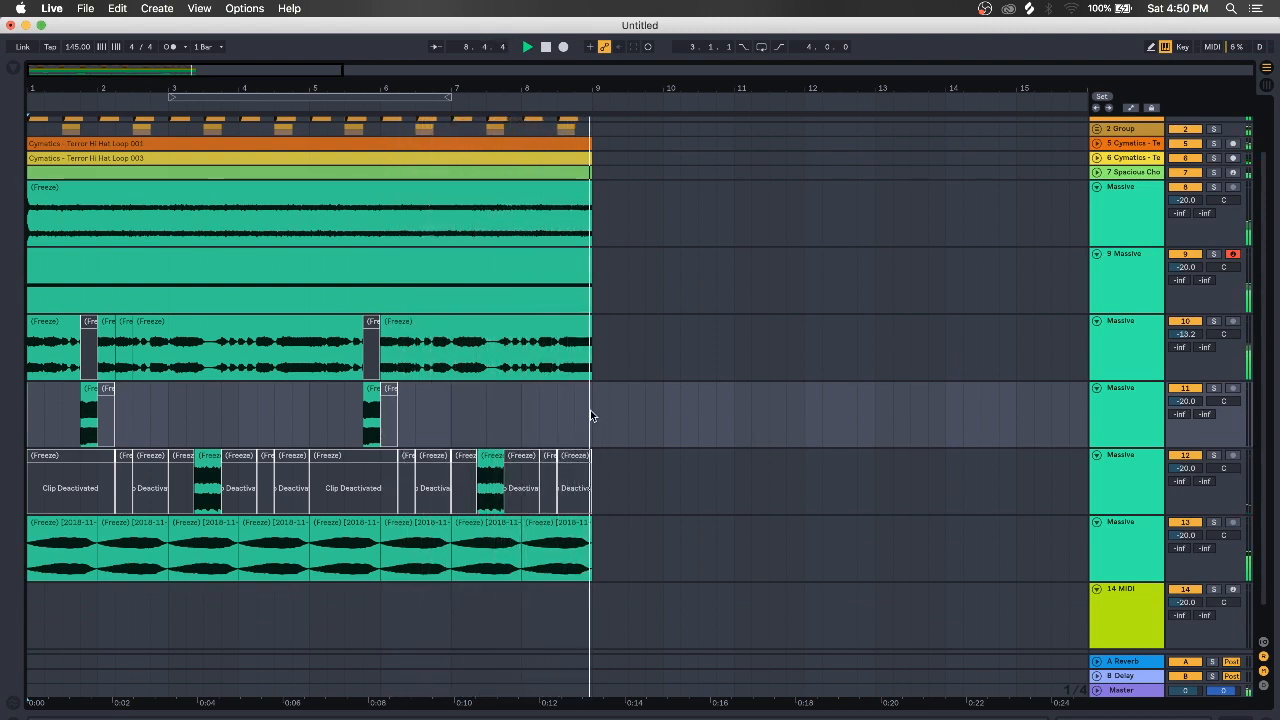
Stop playback of the finished growl arrangement
key(space)
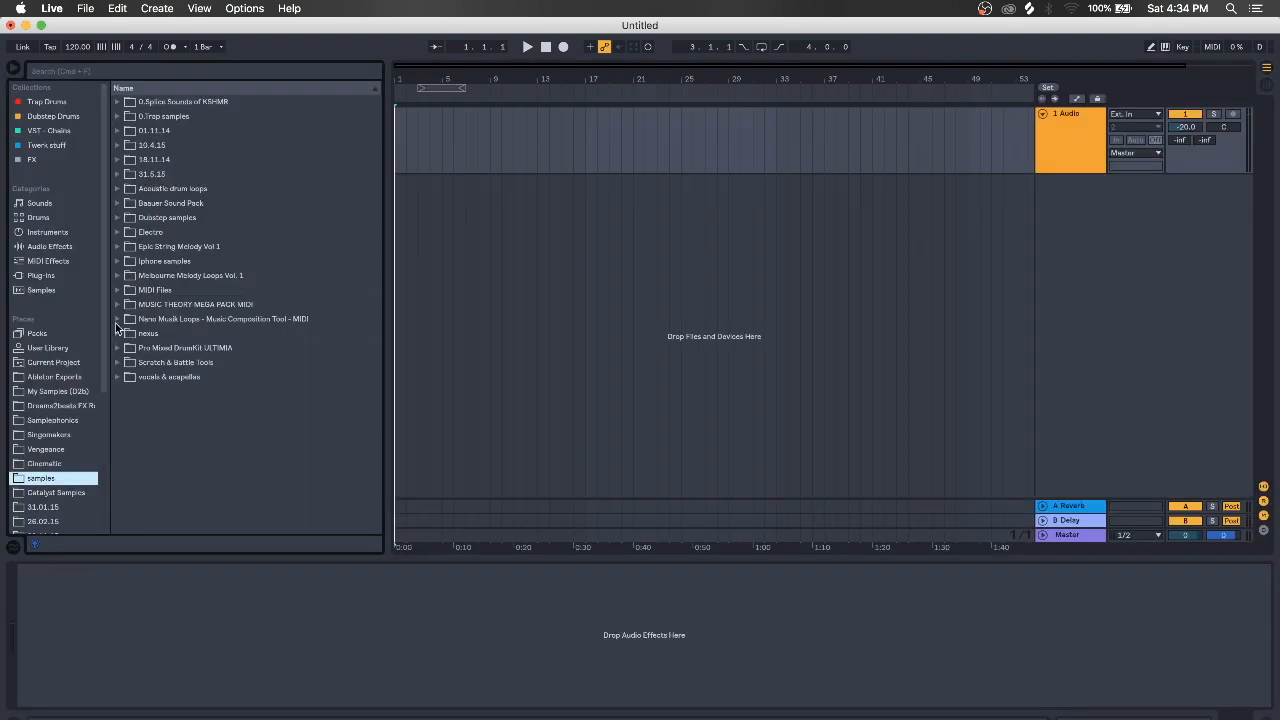
Place Terror Short Kick 001 from TerrorDrums > Kicks > Short at the start of track 1
click(118, 116)
click(127, 131)
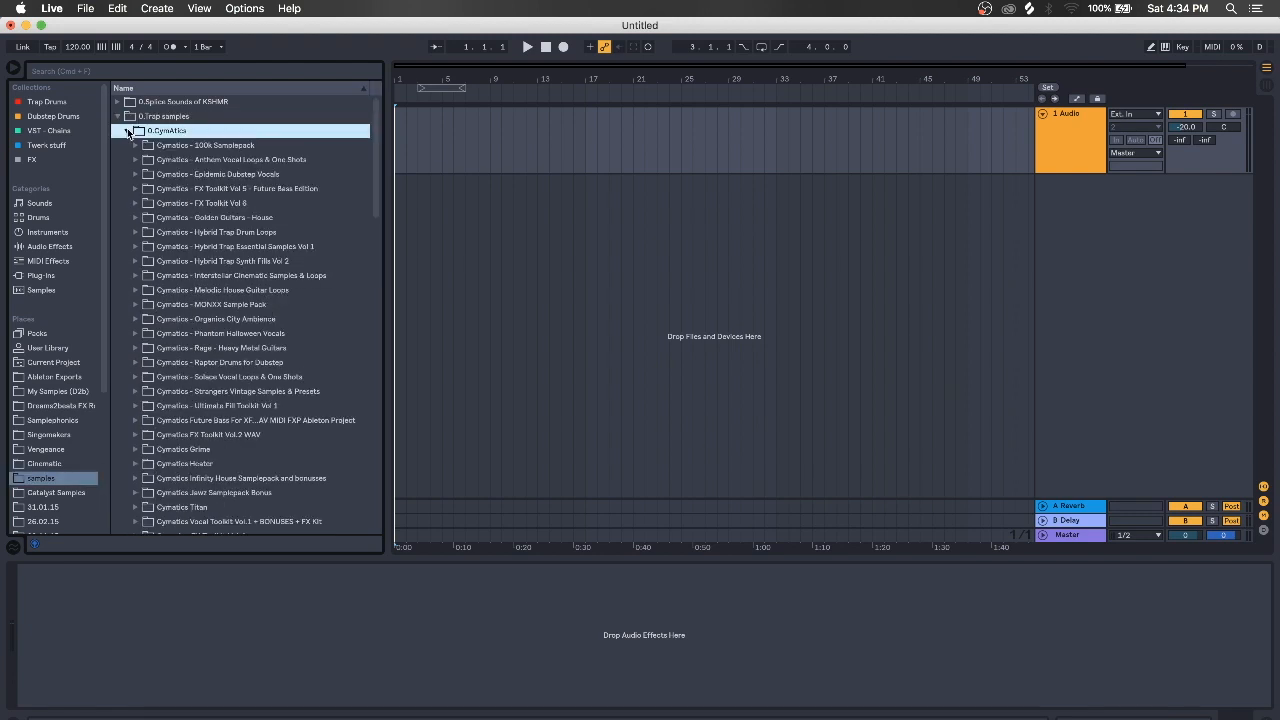
scroll(173, 349, down, 5)
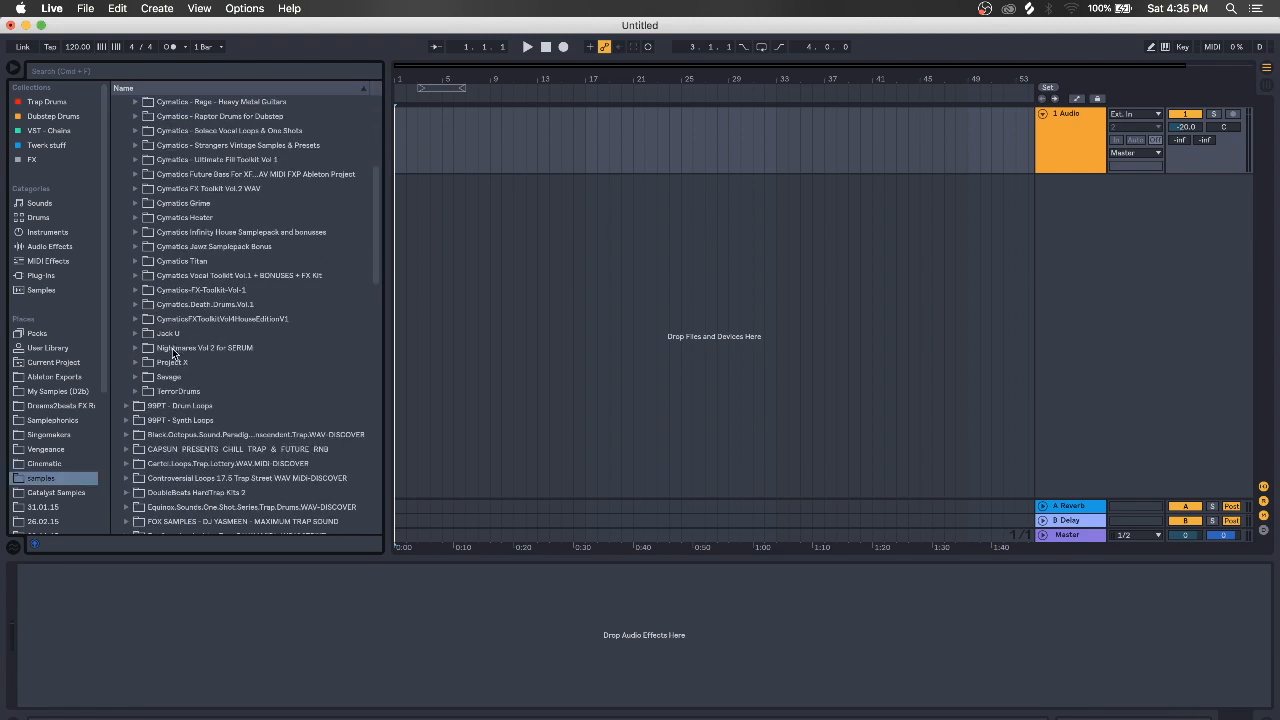
click(135, 391)
click(144, 406)
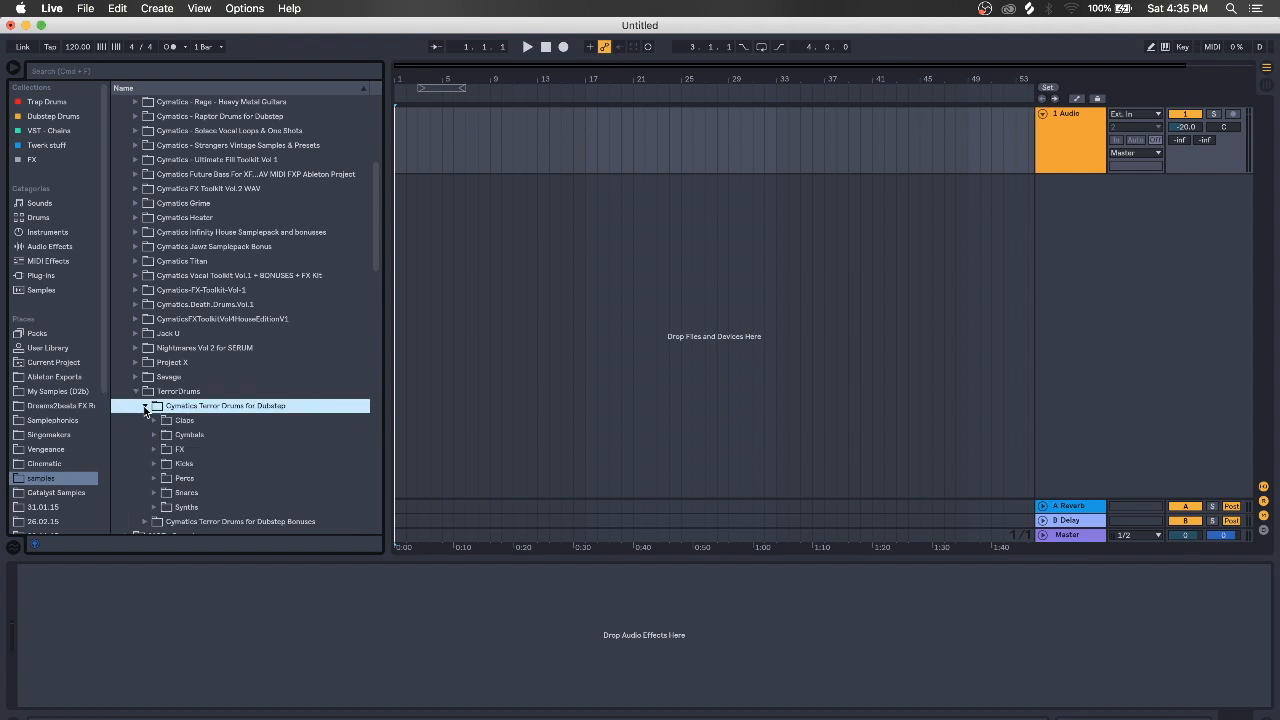
click(153, 377)
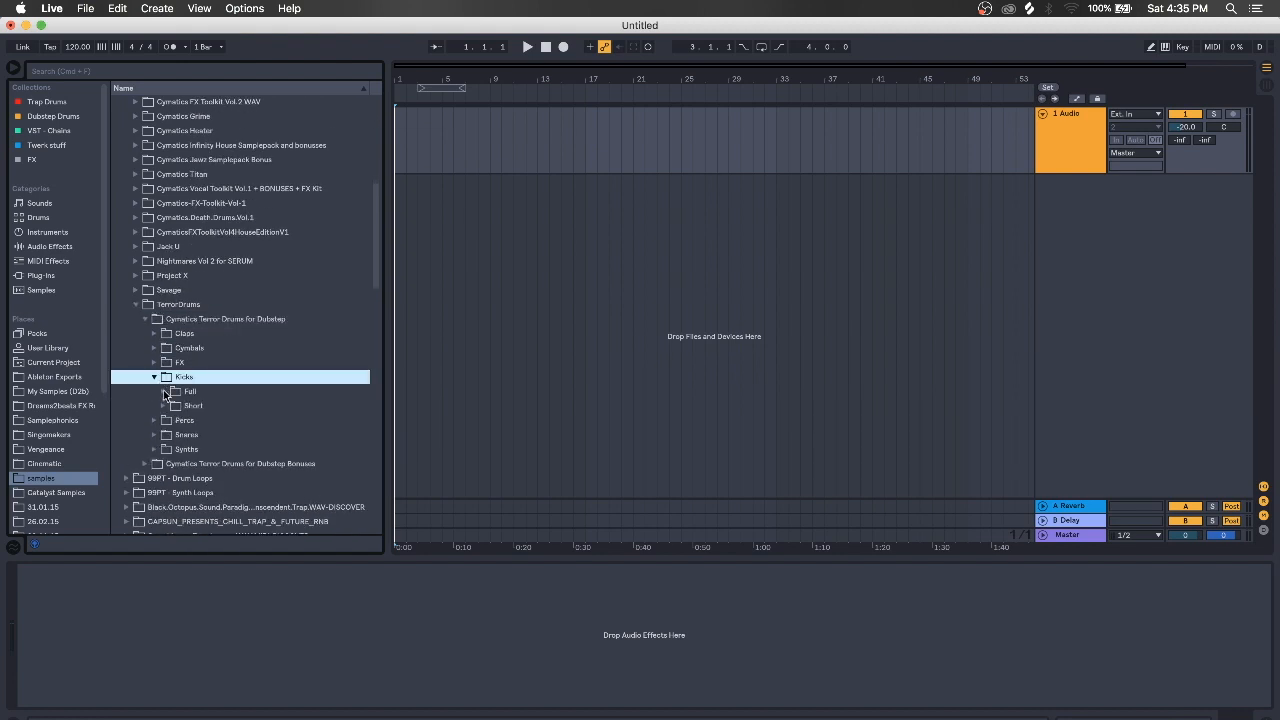
click(164, 405)
click(205, 421)
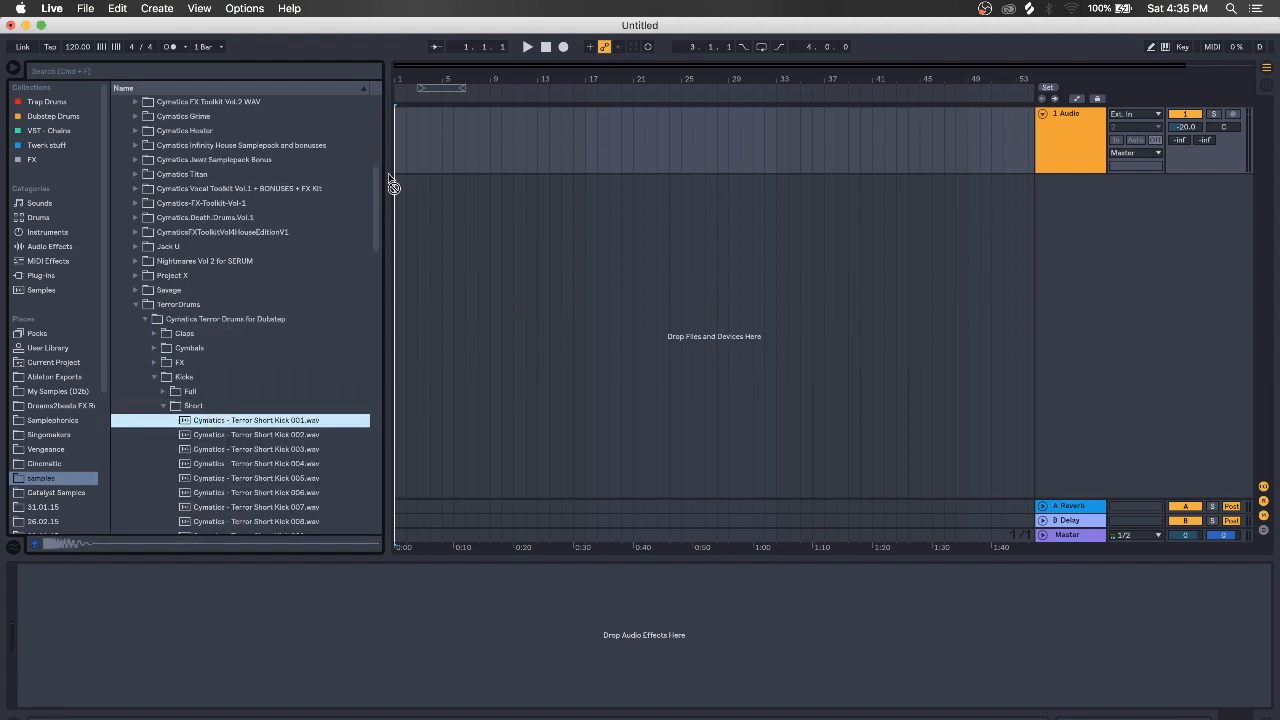
drag(394, 187, 405, 147)
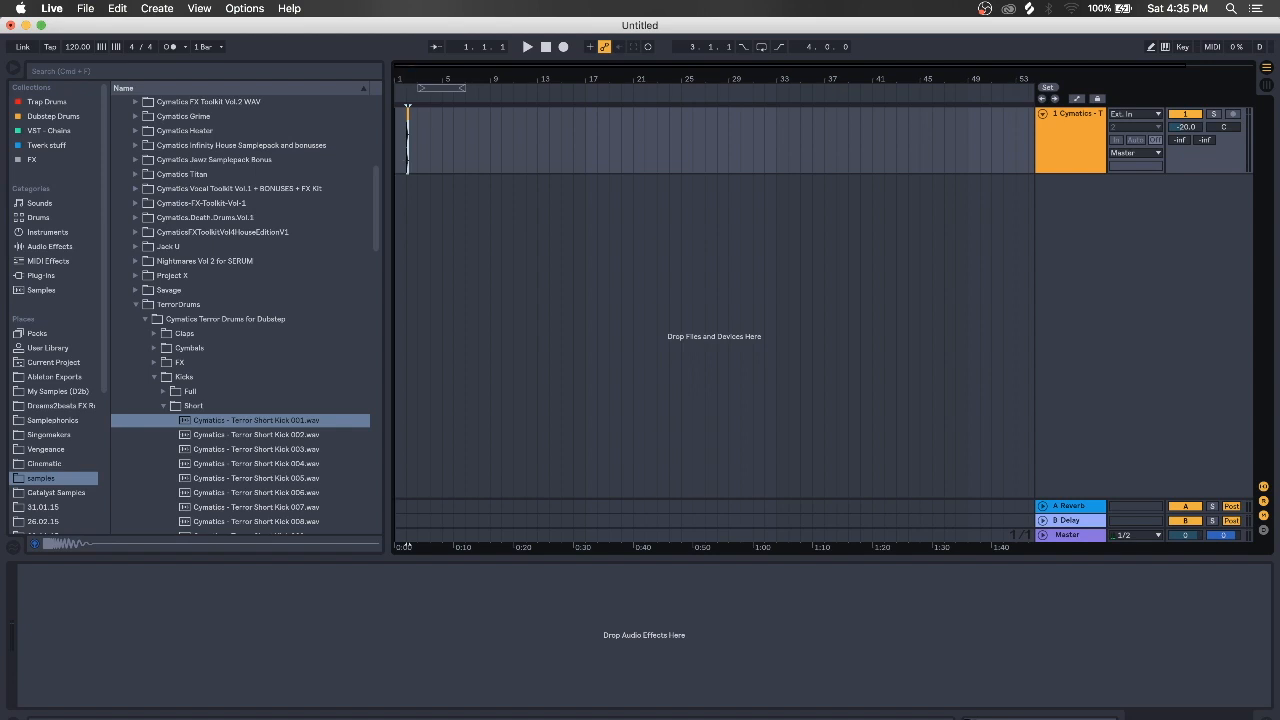
Insert a new audio track below the kick track
mouse_move(406, 72)
mouse_down()
mouse_move(406, 140)
mouse_move(424, 148)
mouse_up()
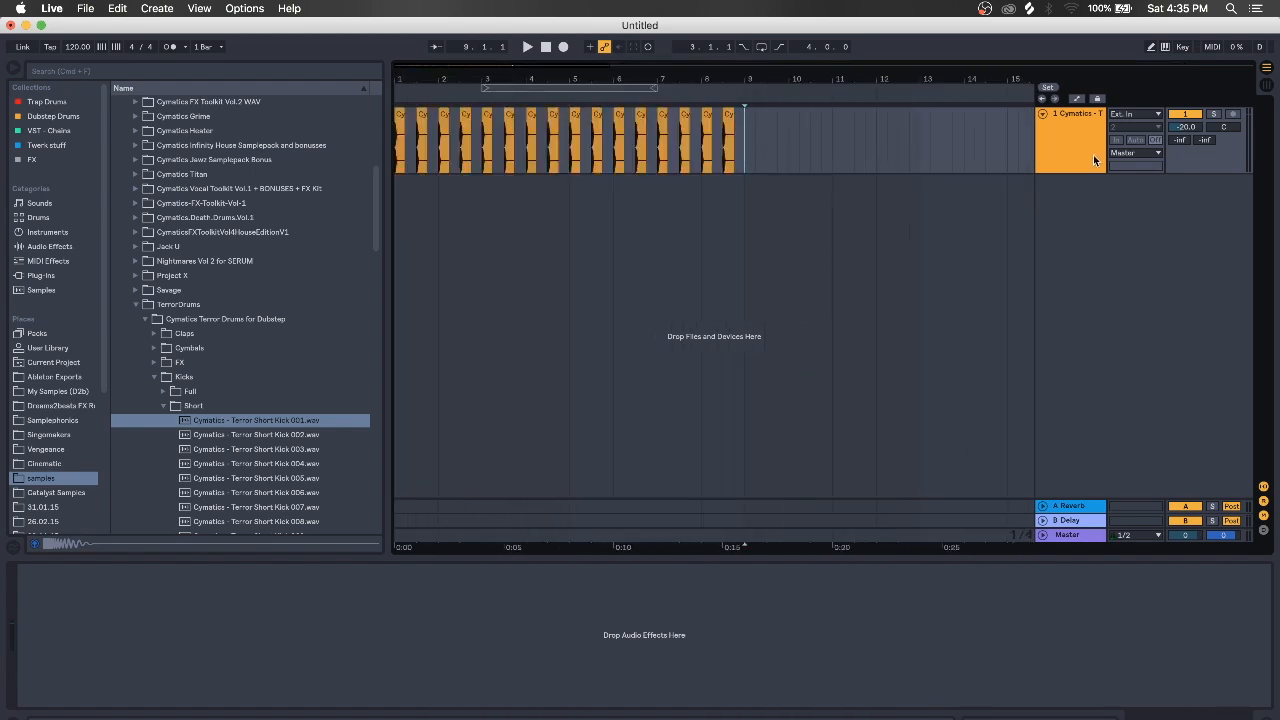
click(1093, 154)
key(super+t)
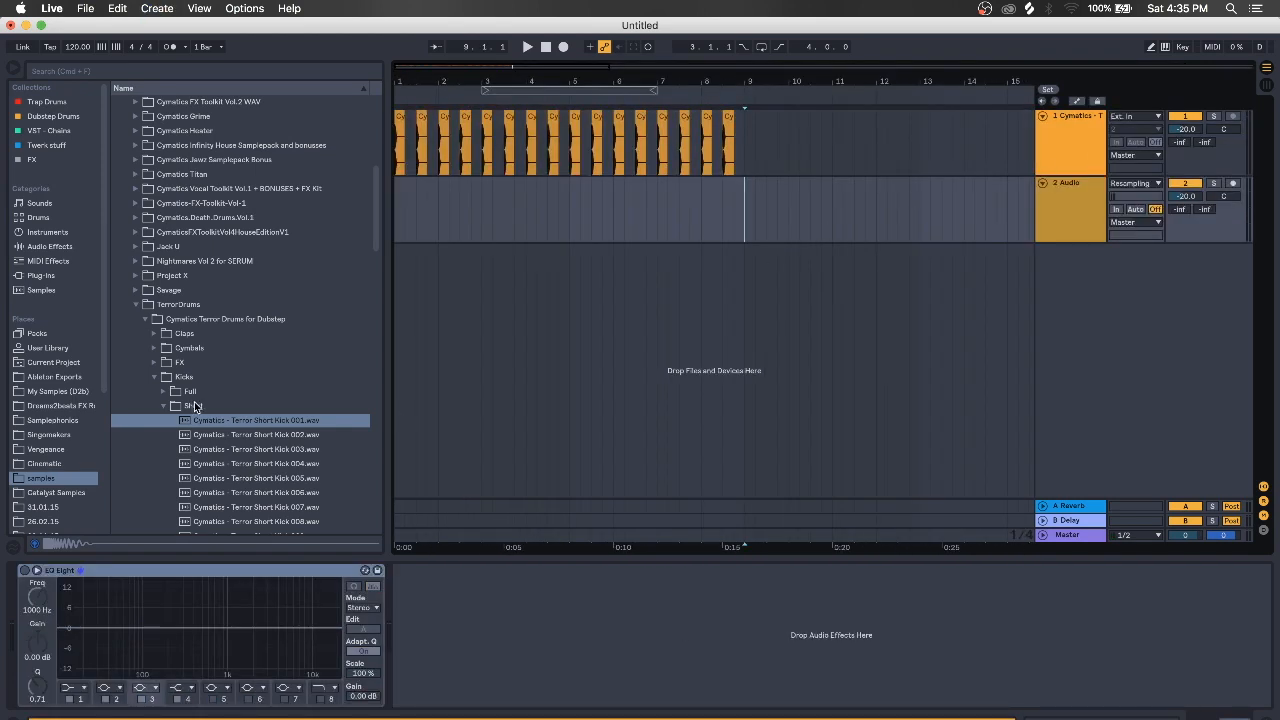
Place Terror Heavy Snare 001 from Snares > Heavy Snares at the start of track 2
click(151, 379)
click(154, 406)
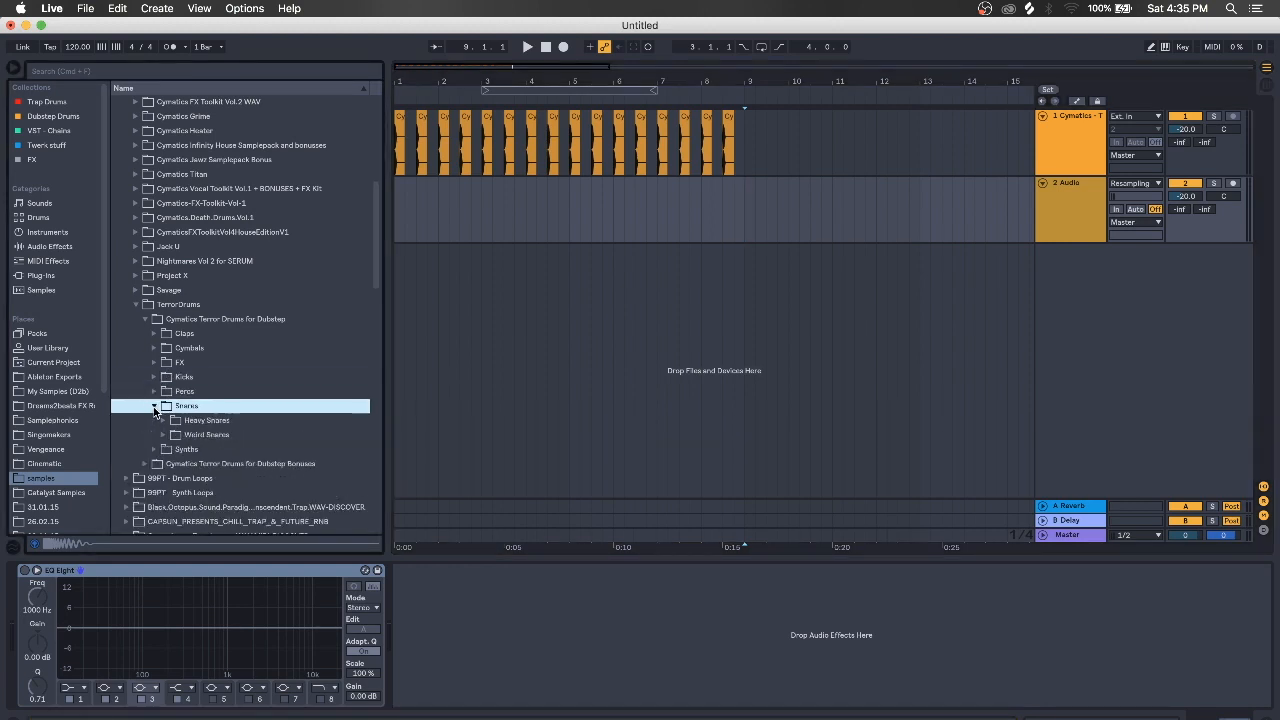
click(164, 421)
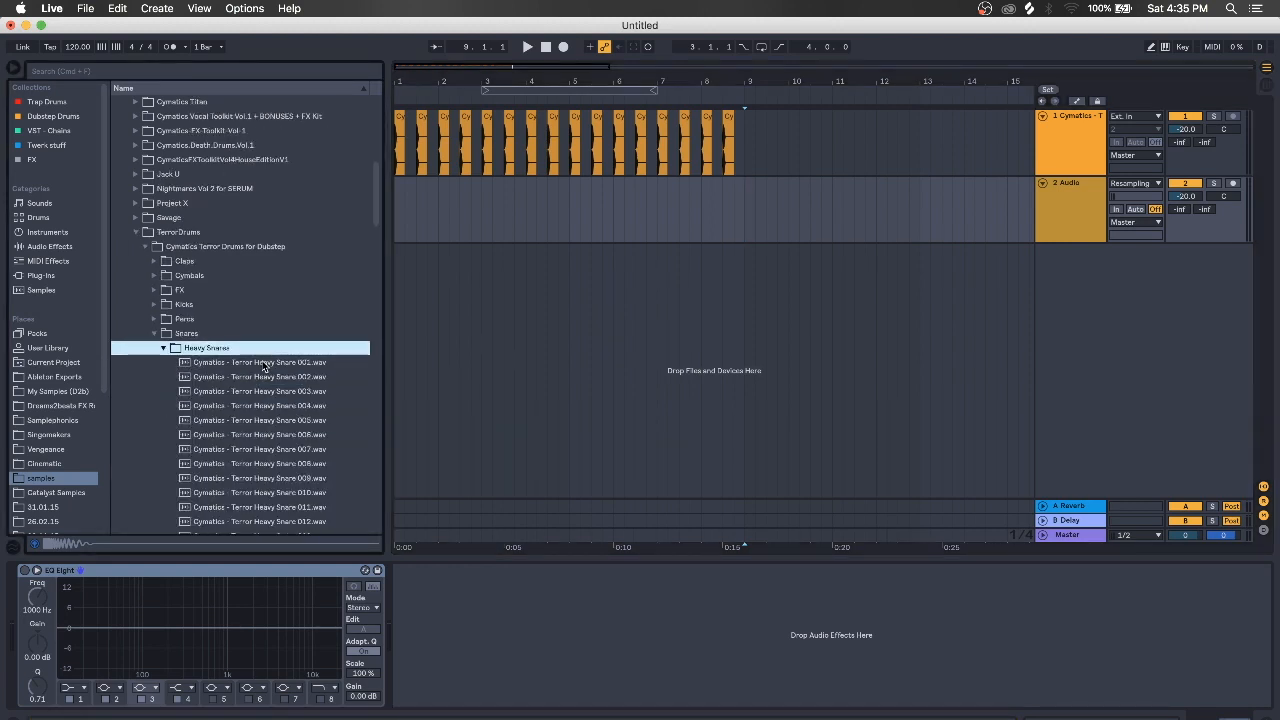
click(263, 363)
drag(237, 367, 418, 210)
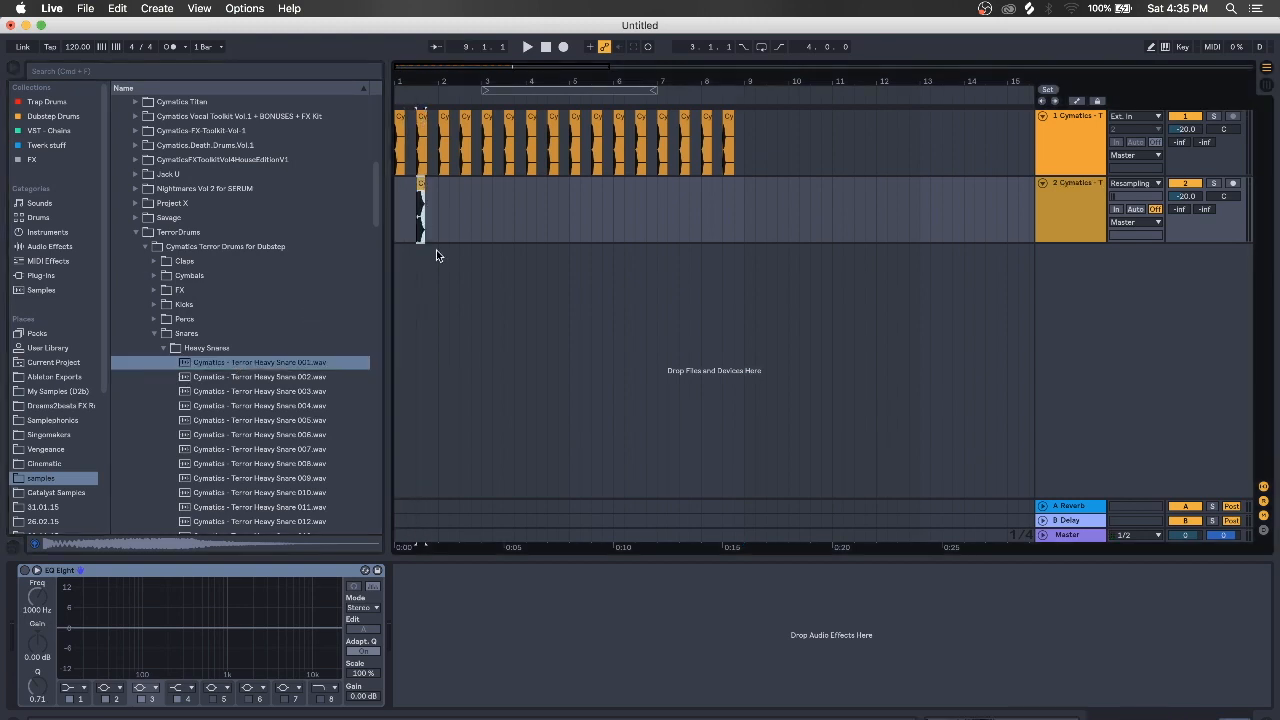
click(1063, 196)
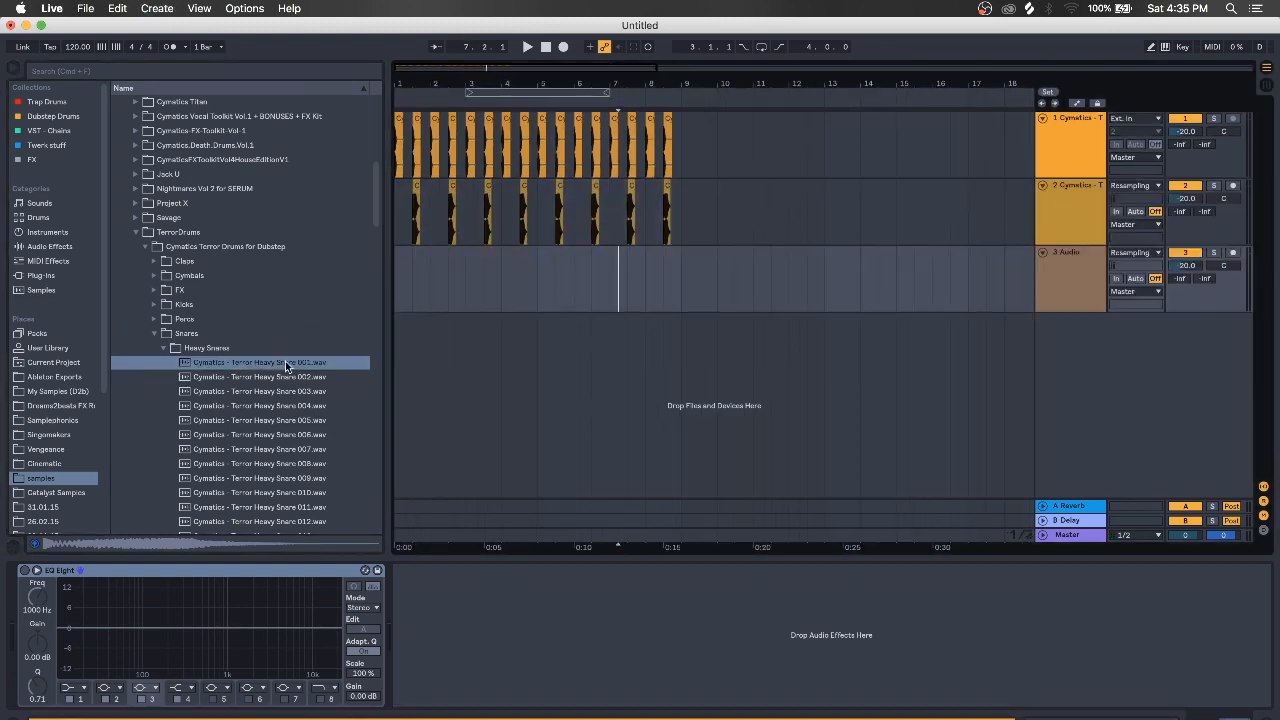
Compare Heavy Snare 035 and 043, then drop Heavy Snare 043 onto track 3
scroll(263, 421, down, 5)
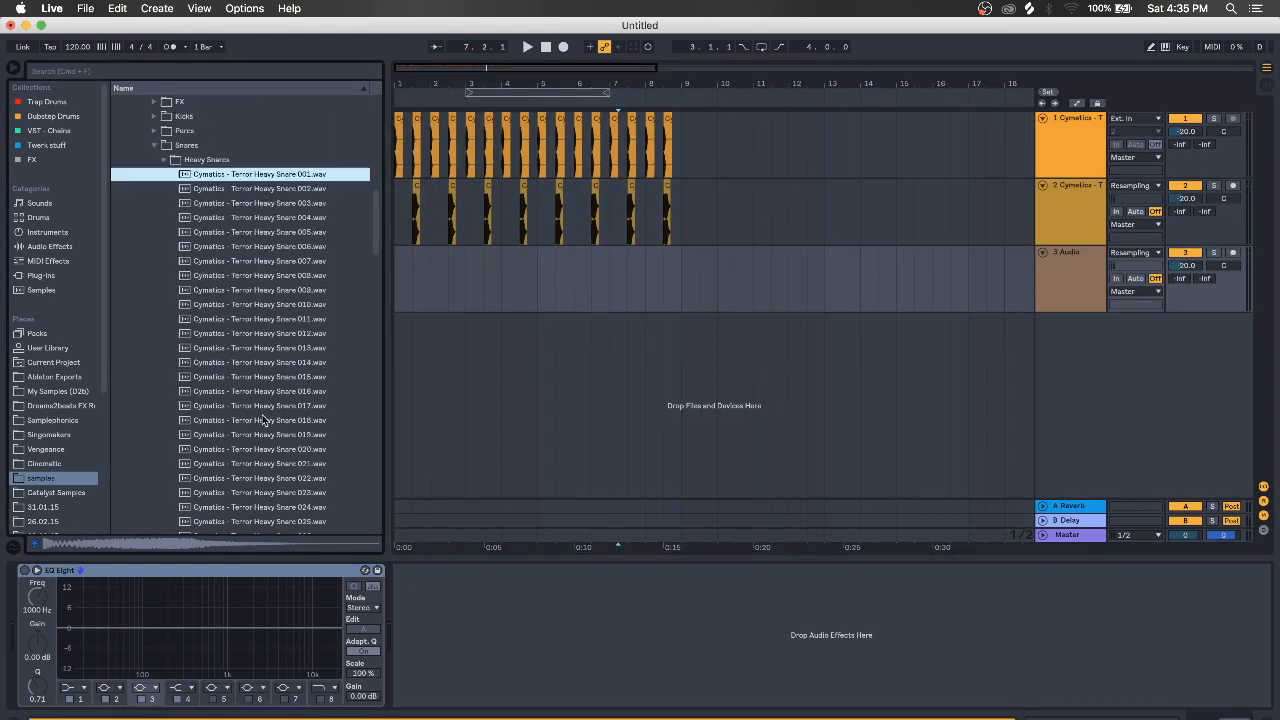
scroll(263, 421, down, 8)
click(305, 218)
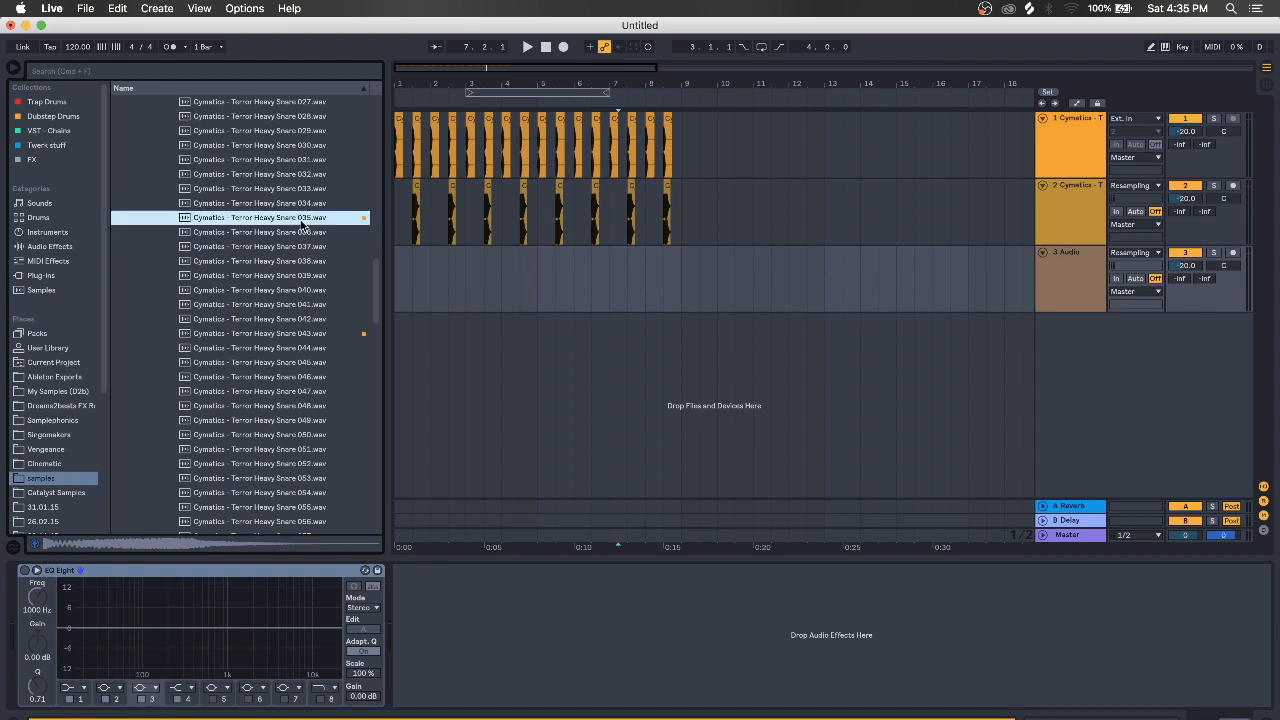
click(312, 334)
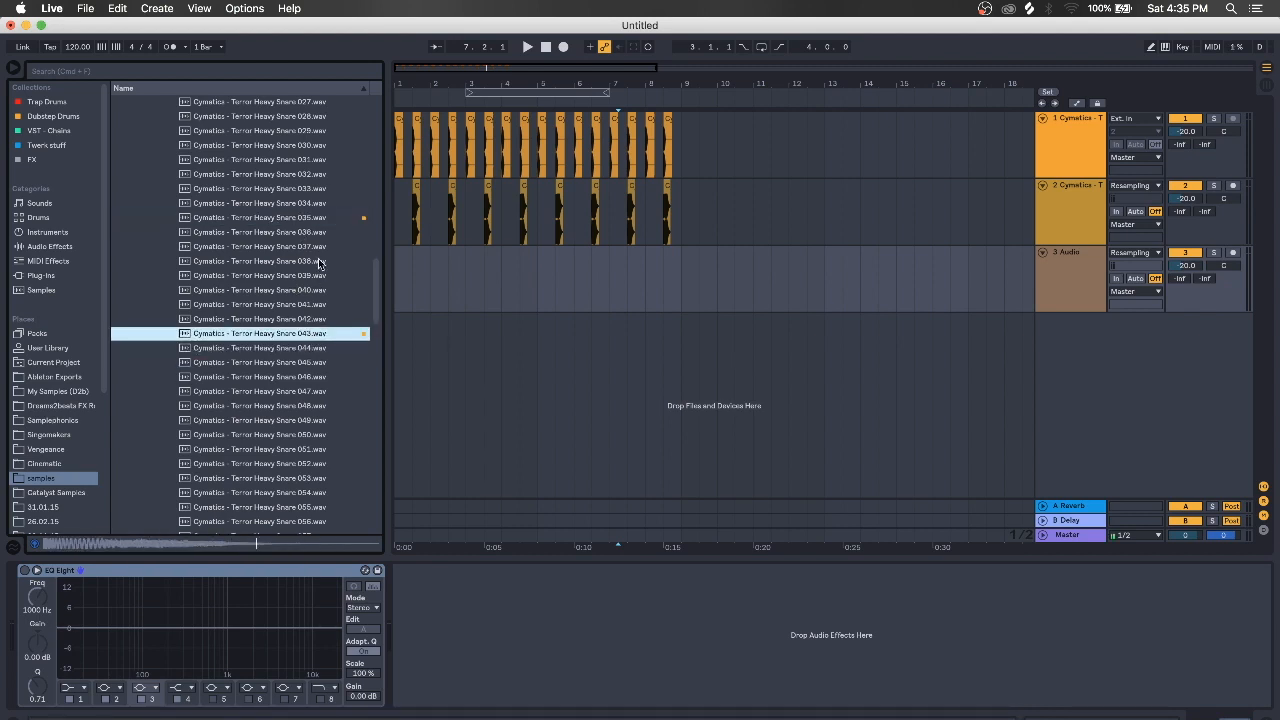
click(320, 219)
click(303, 336)
mouse_move(301, 335)
mouse_down()
mouse_move(257, 337)
mouse_move(588, 248)
mouse_move(405, 288)
mouse_up()
Duplicate the snare clip along track 3 to bar 8 and select both snare tracks
key(ctrl+d)
key(ctrl+d)
key(ctrl+d)
key(ctrl+d)
key(ctrl+d)
key(ctrl+d)
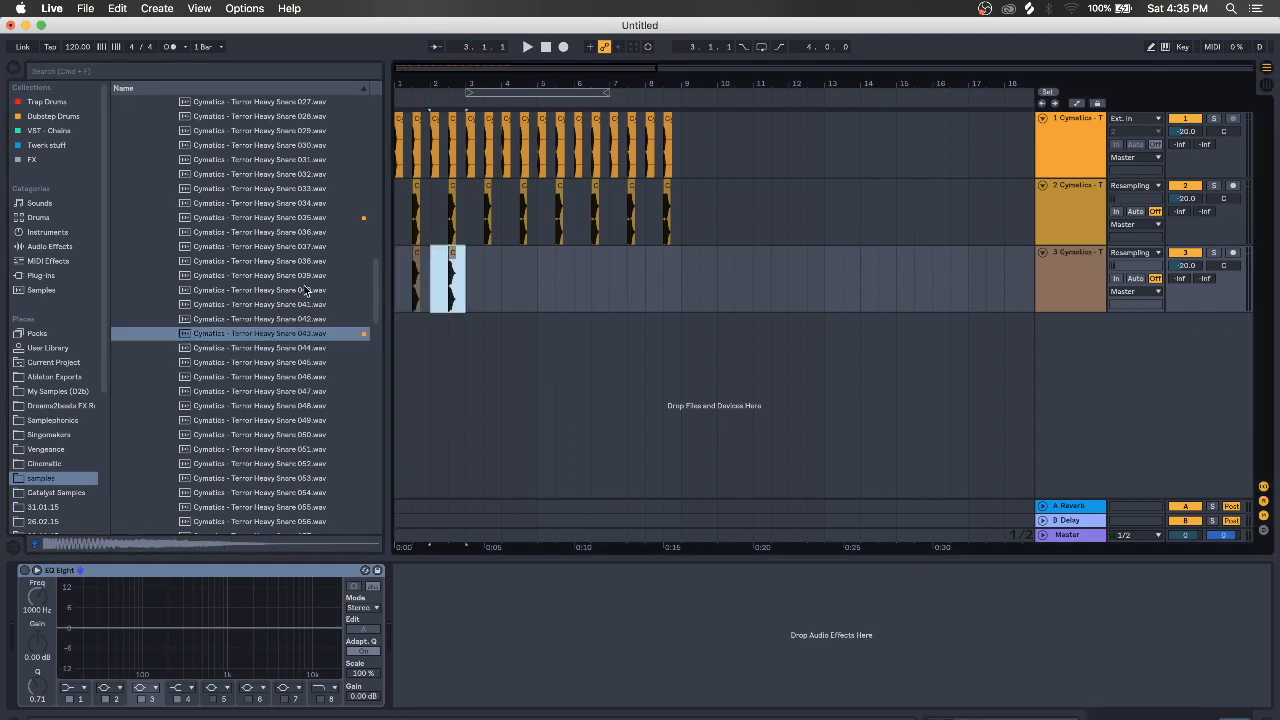
key(ctrl+d)
click(1094, 283)
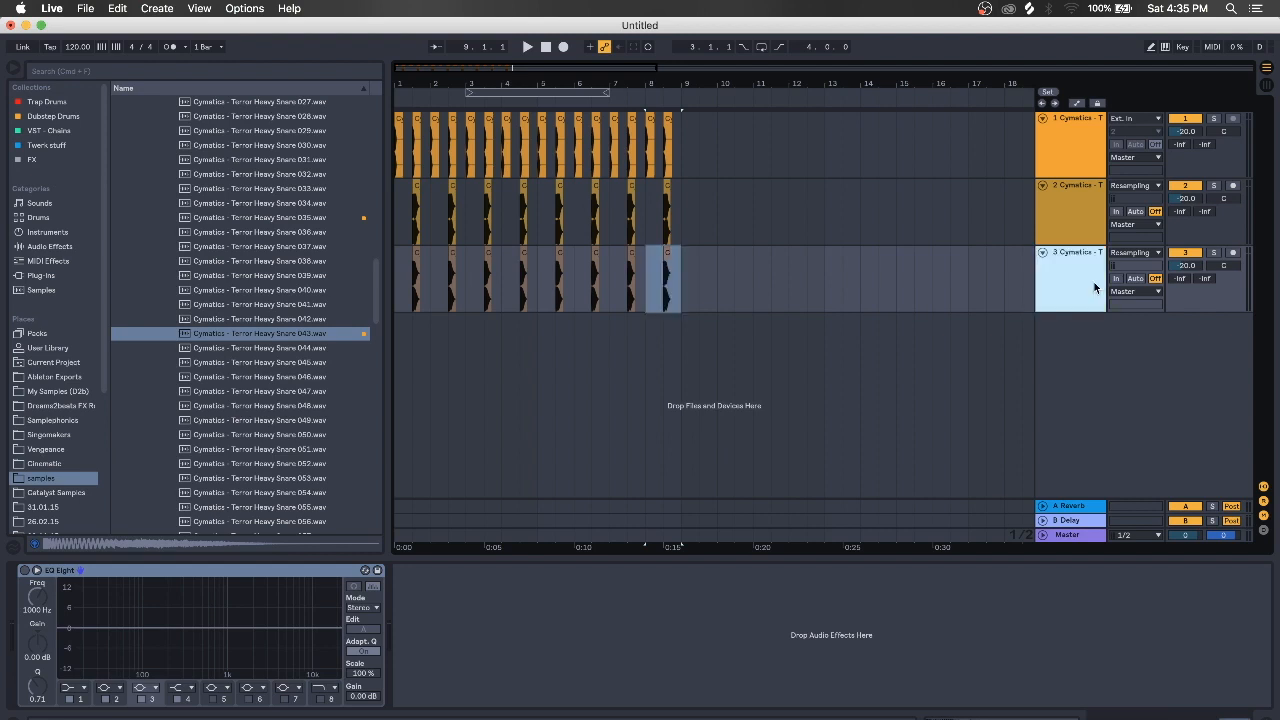
shift+click(1091, 218)
Group the two snare tracks, solo the group, and load EQ Eight onto it
key(ctrl+g)
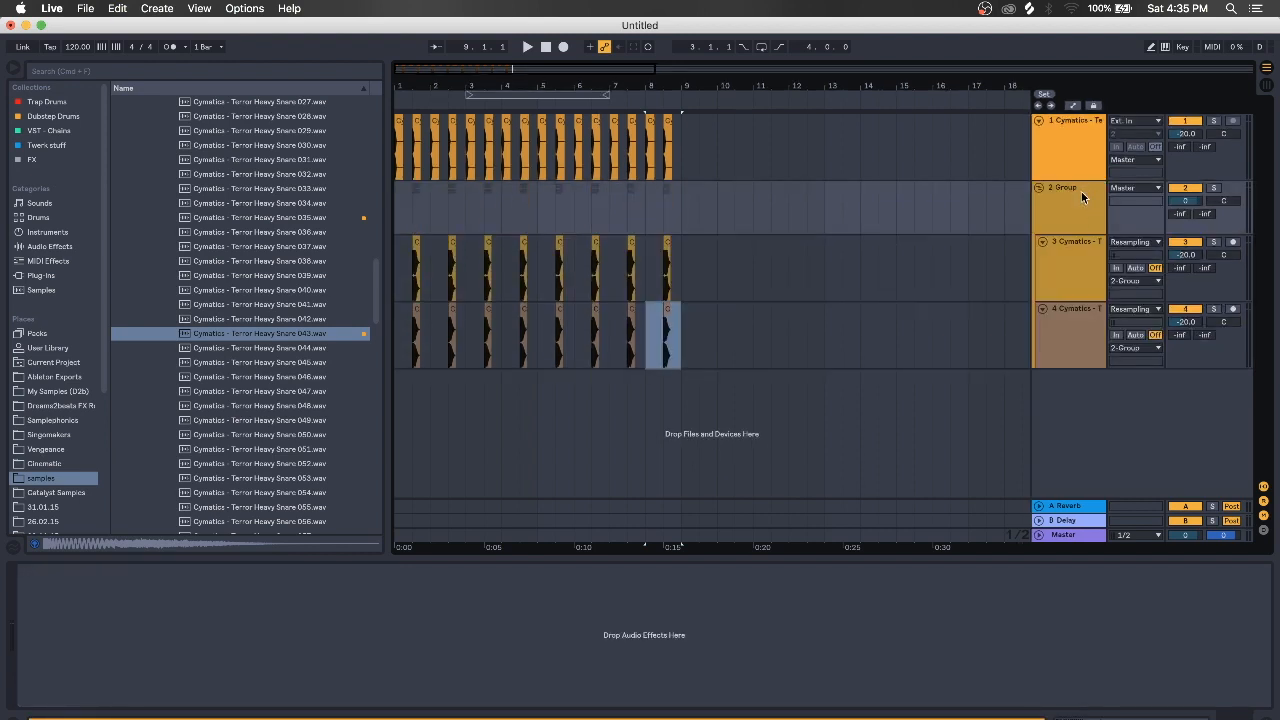
click(1216, 187)
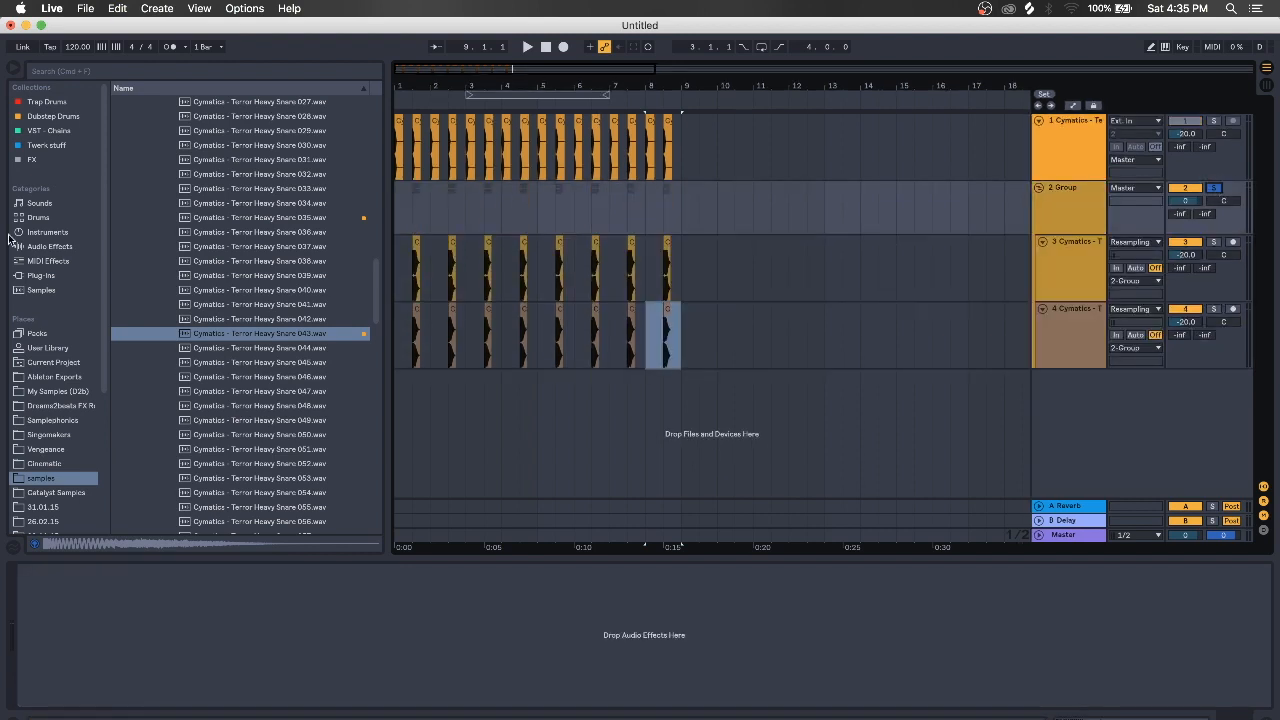
click(50, 246)
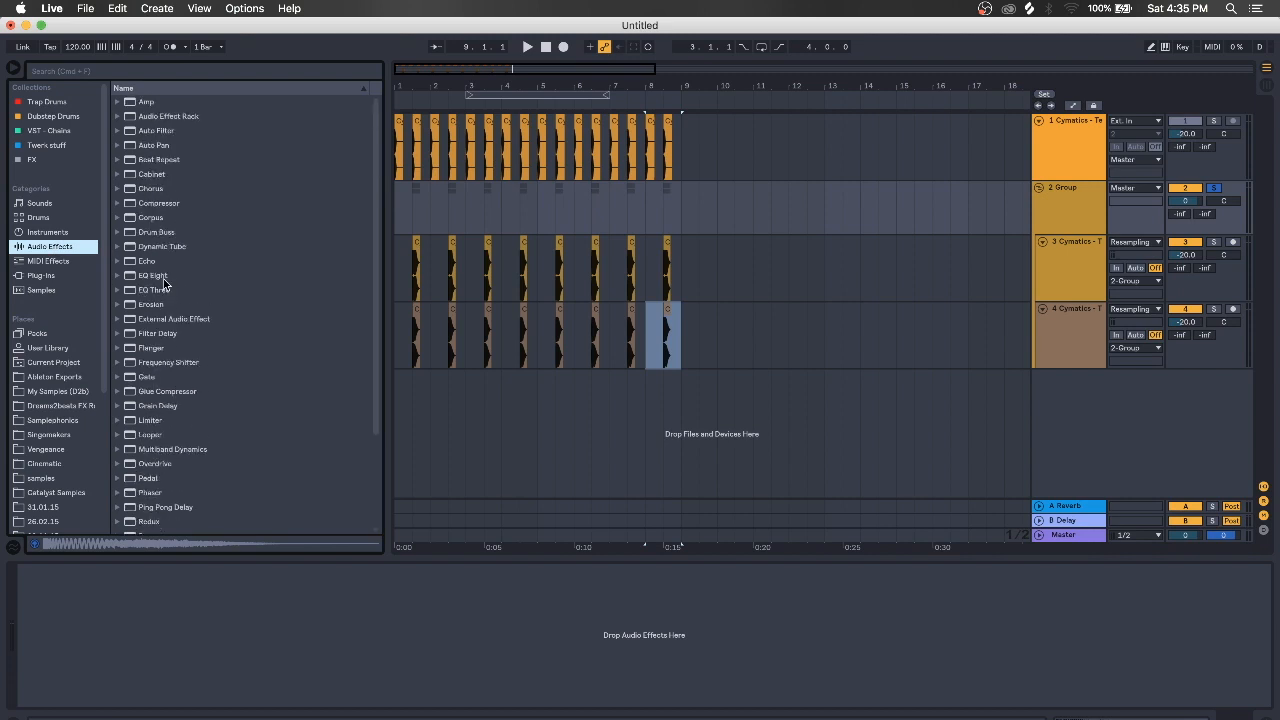
double_click(156, 277)
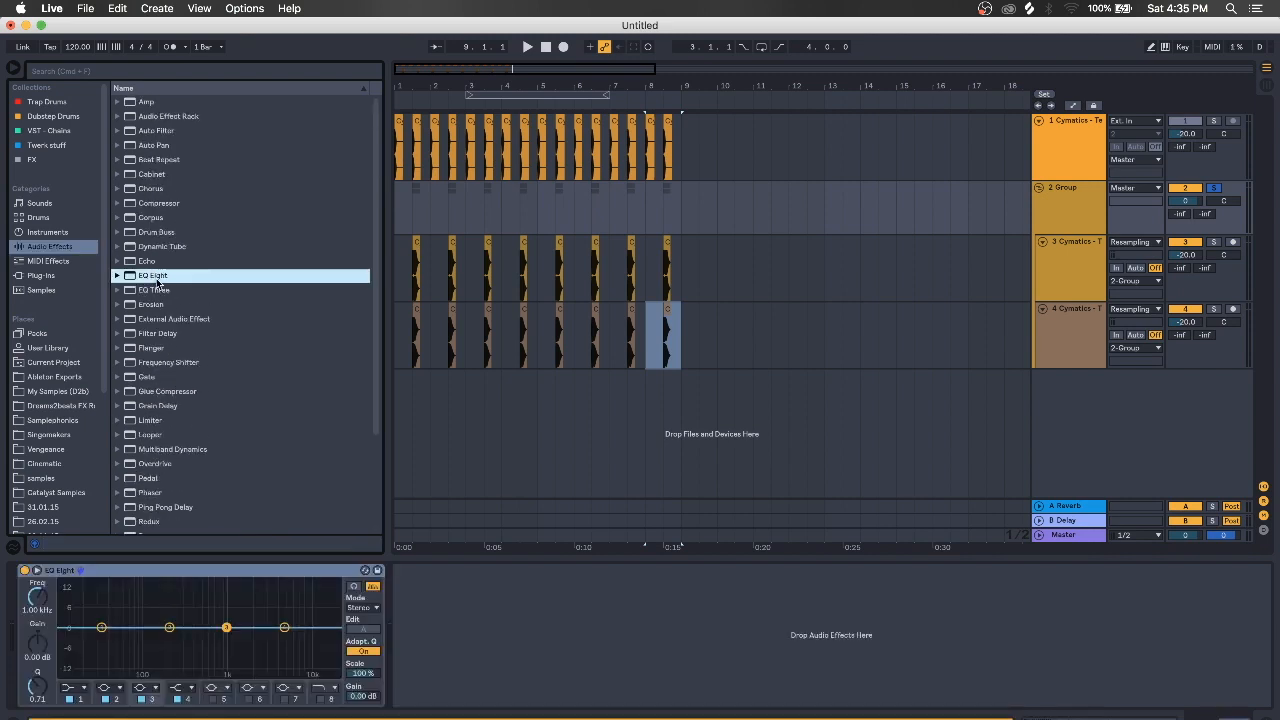
Turn EQ band 1 into a steep low cut near 330 Hz while auditioning from 1.3
drag(419, 84, 560, 84)
click(514, 205)
key(space)
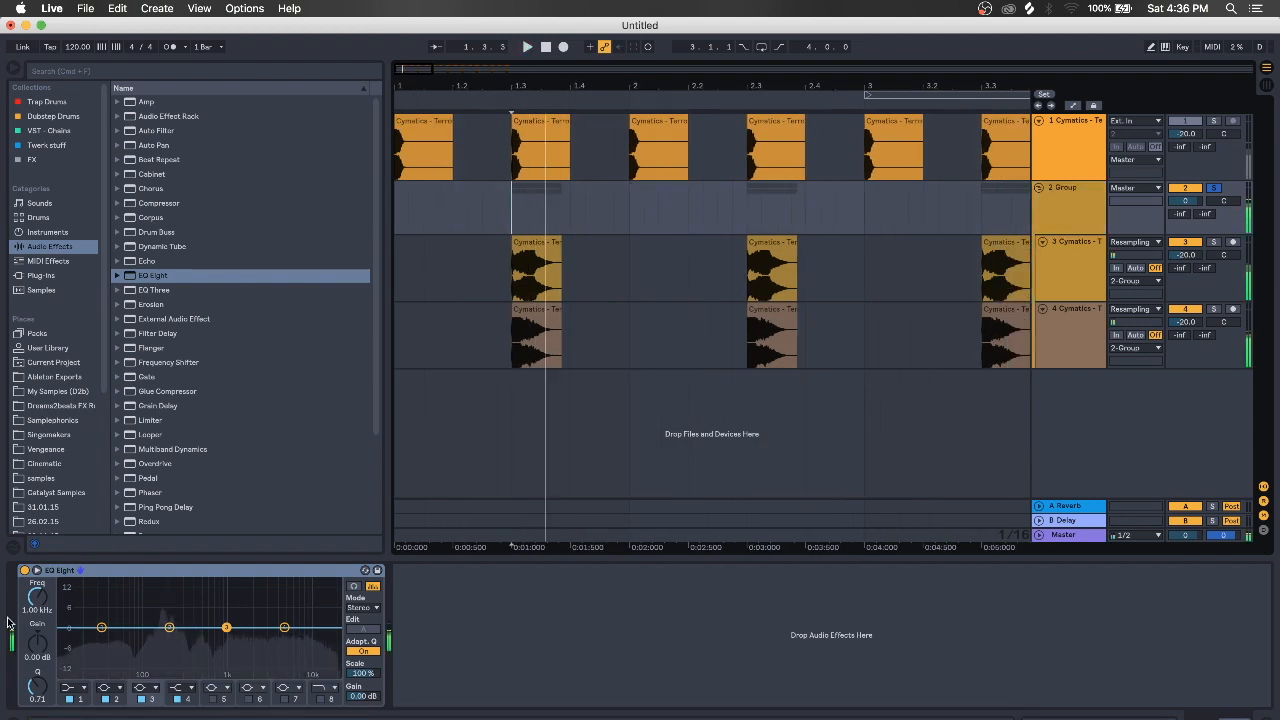
click(80, 687)
click(77, 697)
key(space)
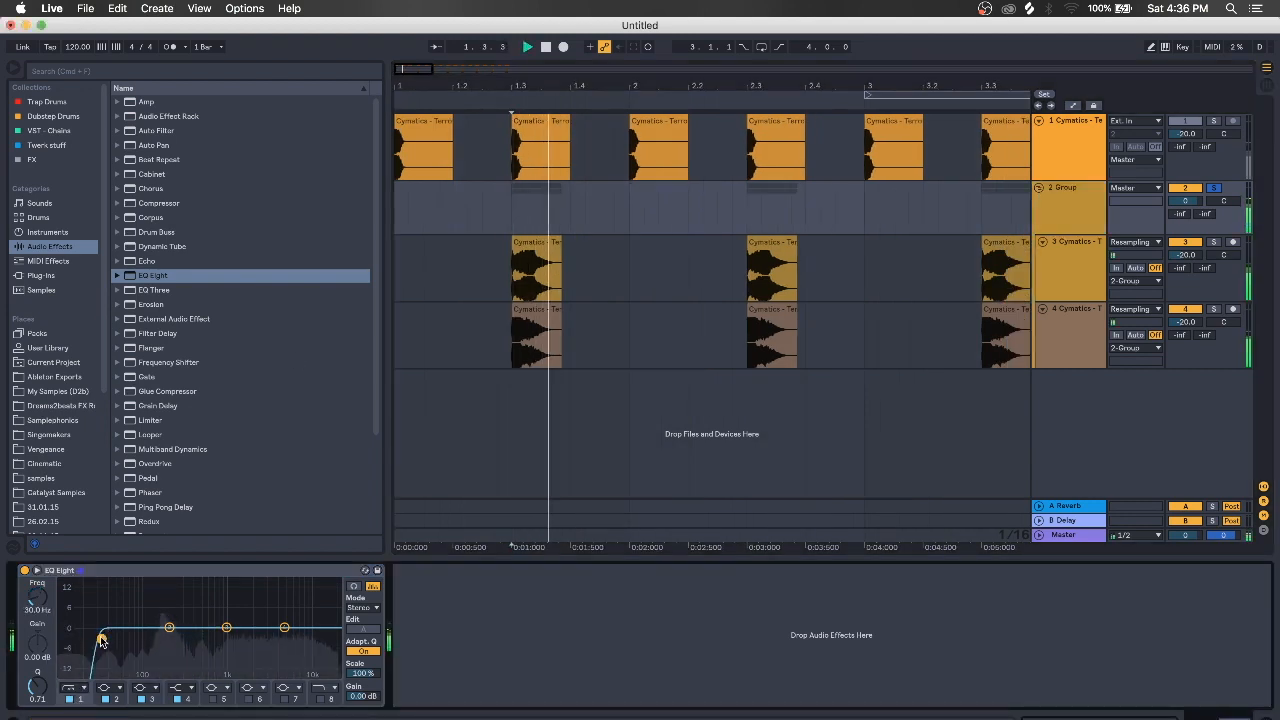
key(space)
key(space)
drag(102, 638, 179, 637)
key(space)
key(space)
key(space)
key(space)
key(space)
key(space)
key(space)
key(space)
key(space)
key(space)
Solo the kick alongside the snares and settle the low cut at about 278 Hz
key(space)
key(space)
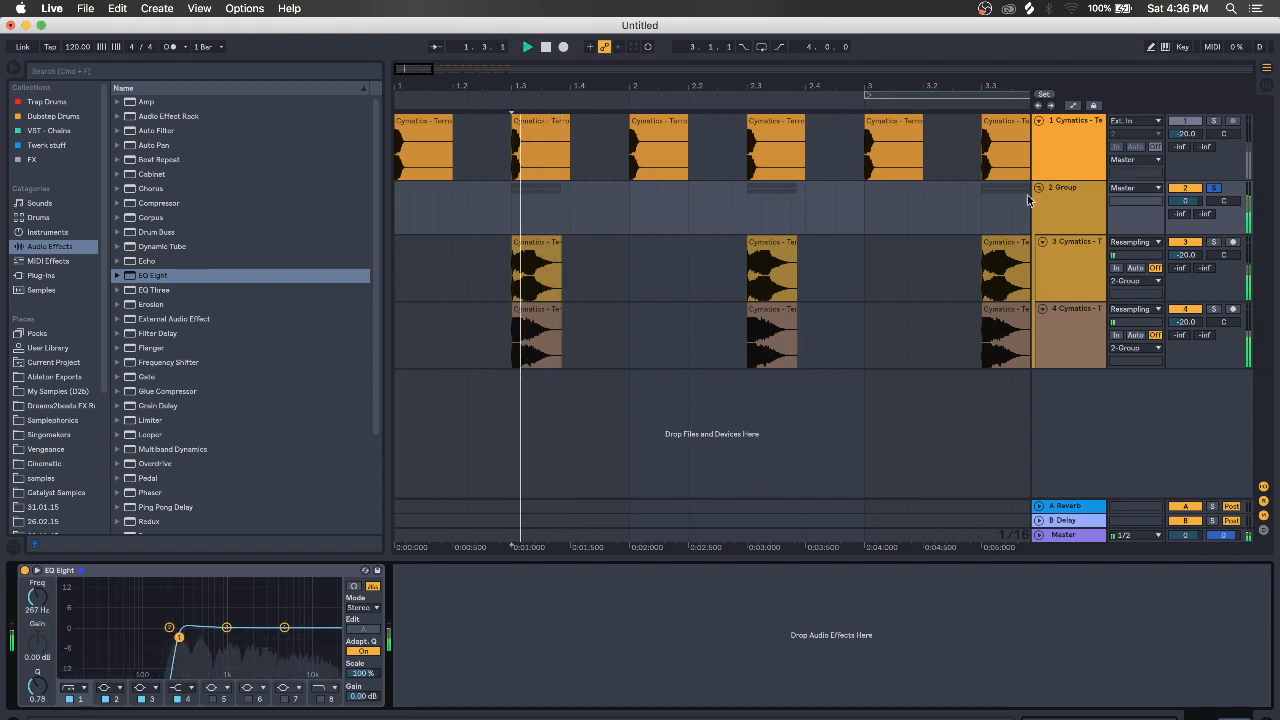
key(space)
key(space)
super+click(1216, 122)
key(space)
key(space)
key(space)
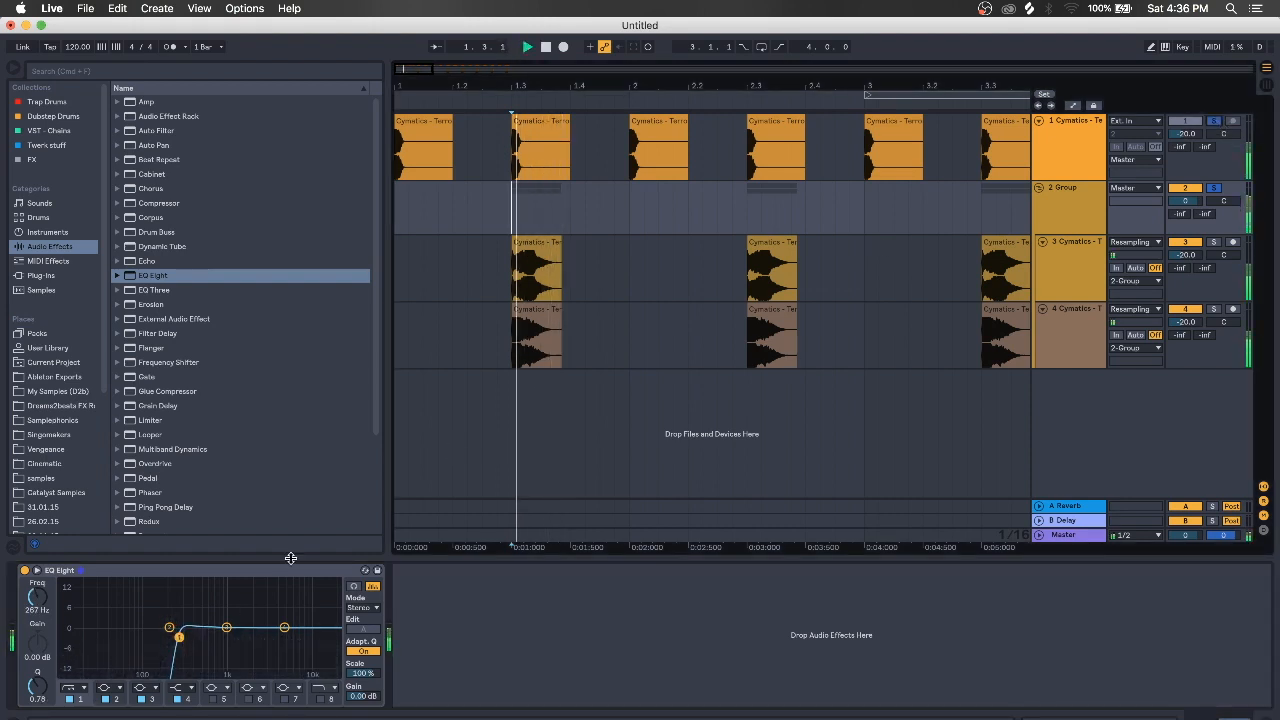
key(space)
key(space)
key(space)
mouse_move(177, 638)
mouse_down()
mouse_move(141, 638)
mouse_move(180, 638)
mouse_up()
key(space)
key(space)
key(space)
key(space)
key(space)
key(space)
key(space)
key(space)
key(space)
key(space)
key(space)
key(space)
key(space)
key(space)
key(space)
key(space)
key(space)
key(space)
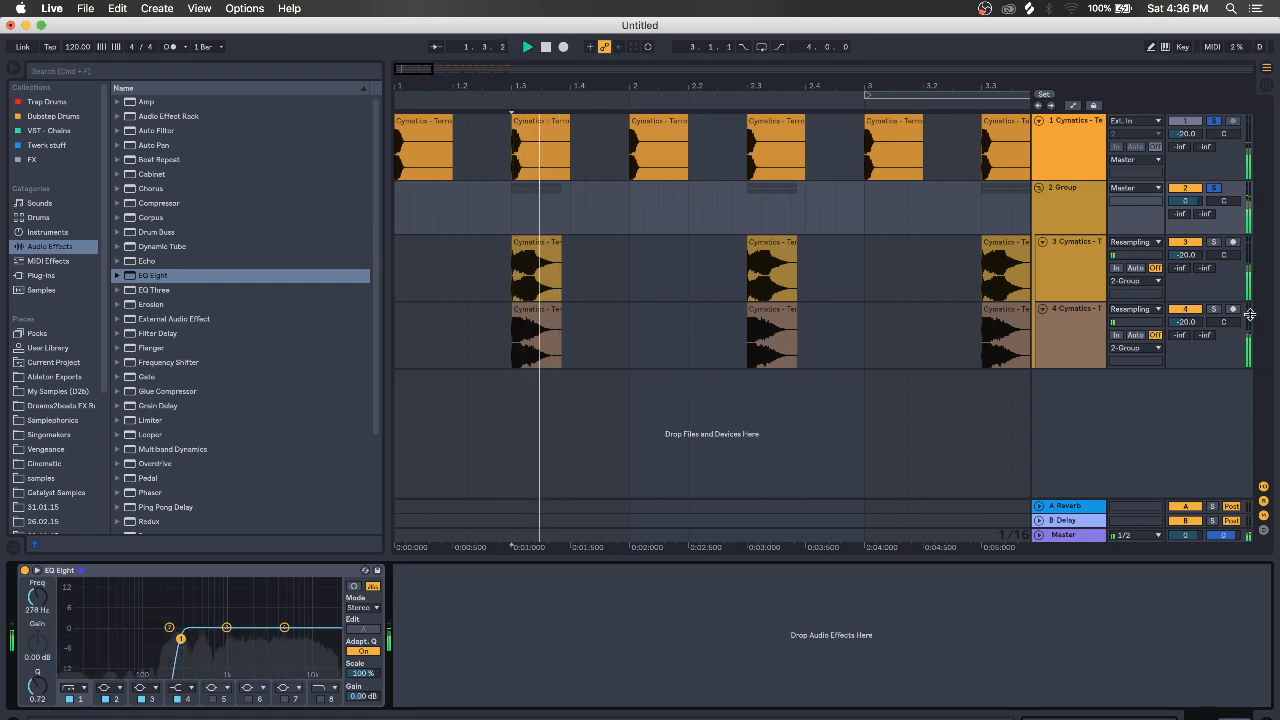
key(space)
key(space)
key(space)
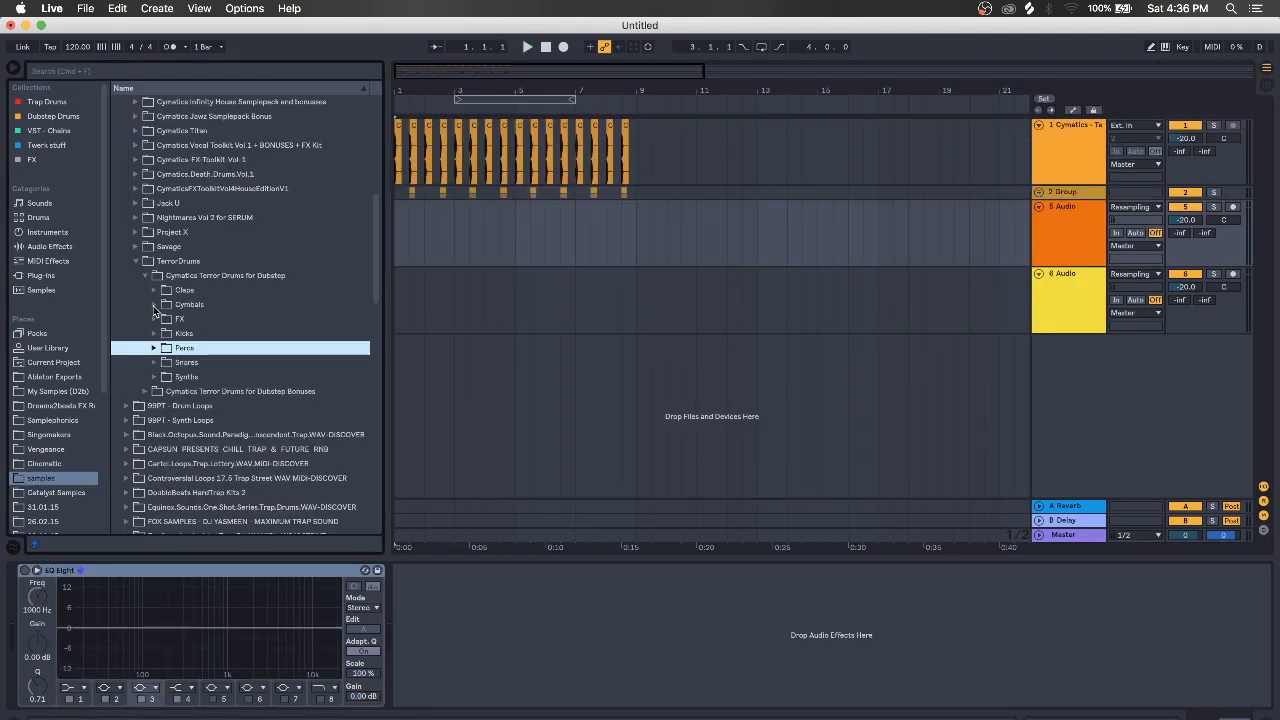
From Cymbals > Hihats - Loops, place Hi Hat Loop 001 on track 5 and Loop 003 on track 6
click(155, 305)
click(162, 347)
click(191, 362)
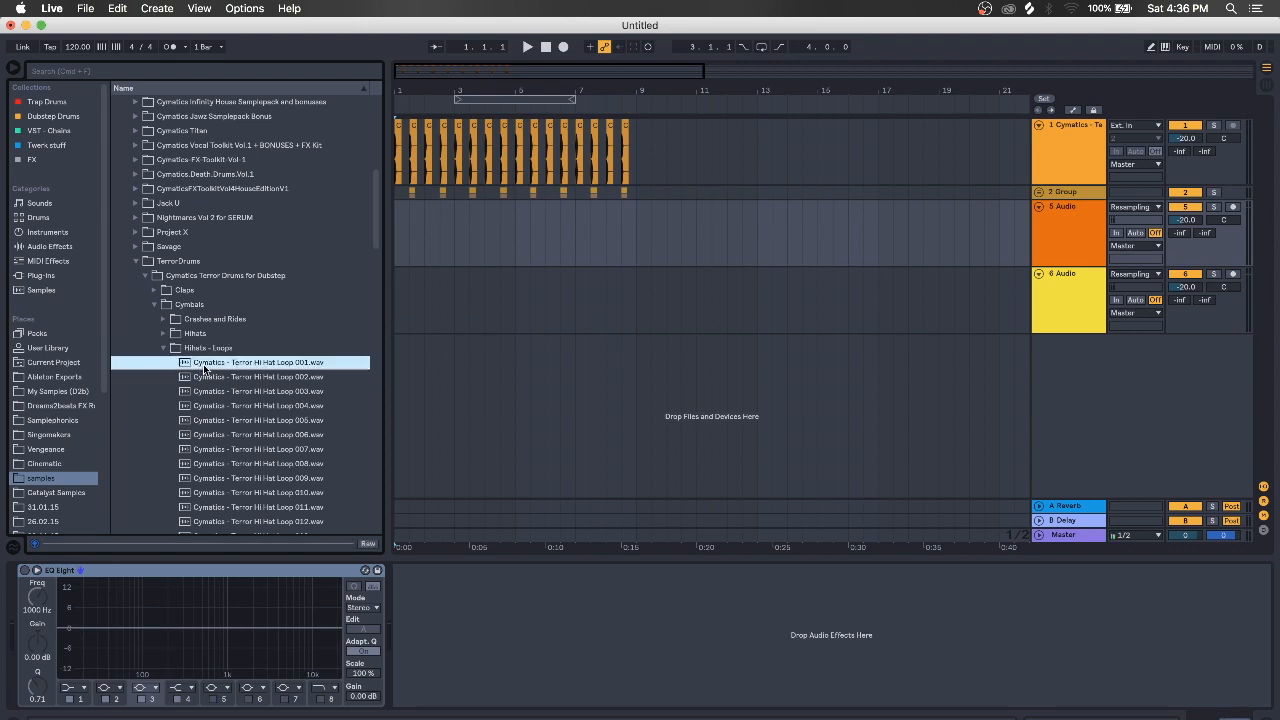
drag(285, 362, 397, 254)
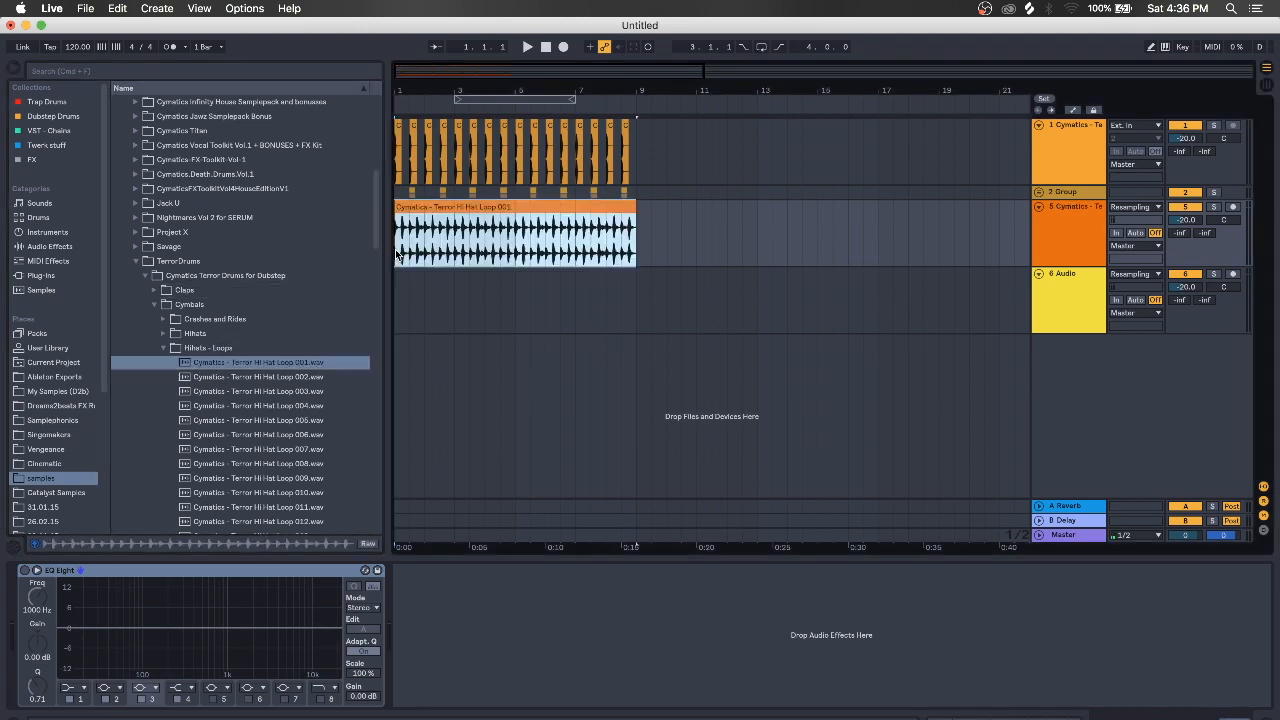
click(261, 390)
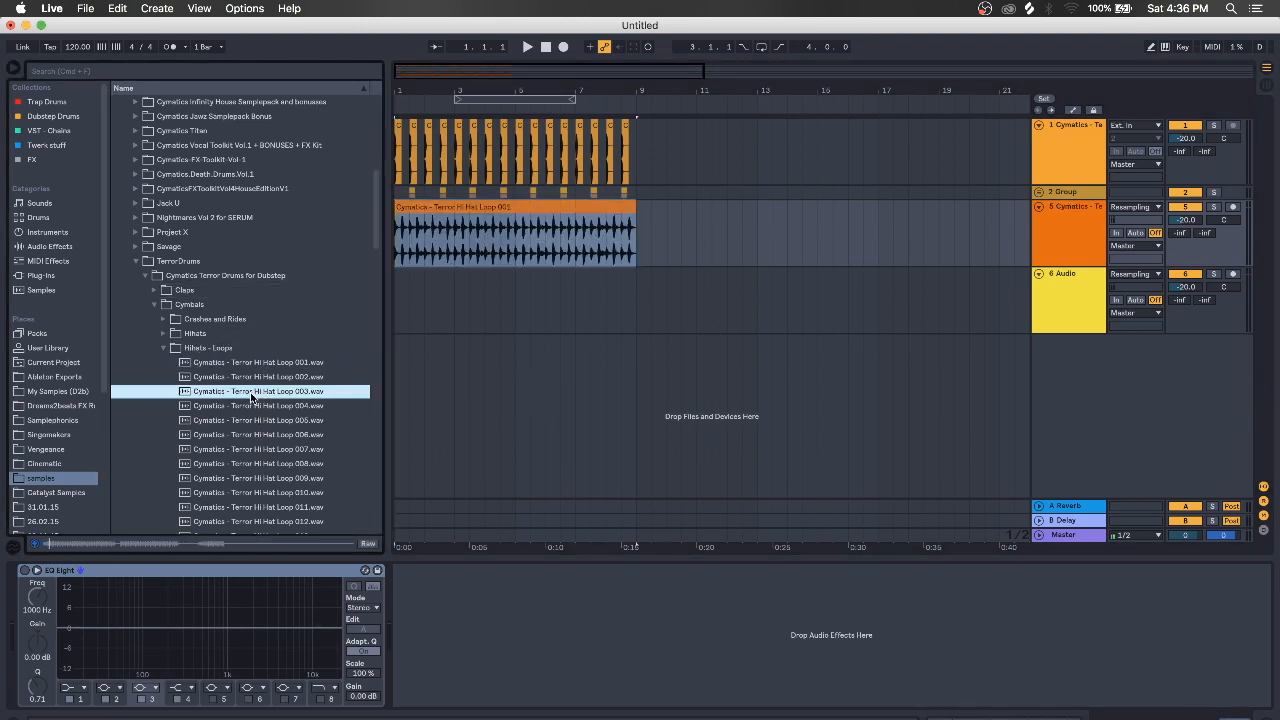
drag(261, 390, 397, 323)
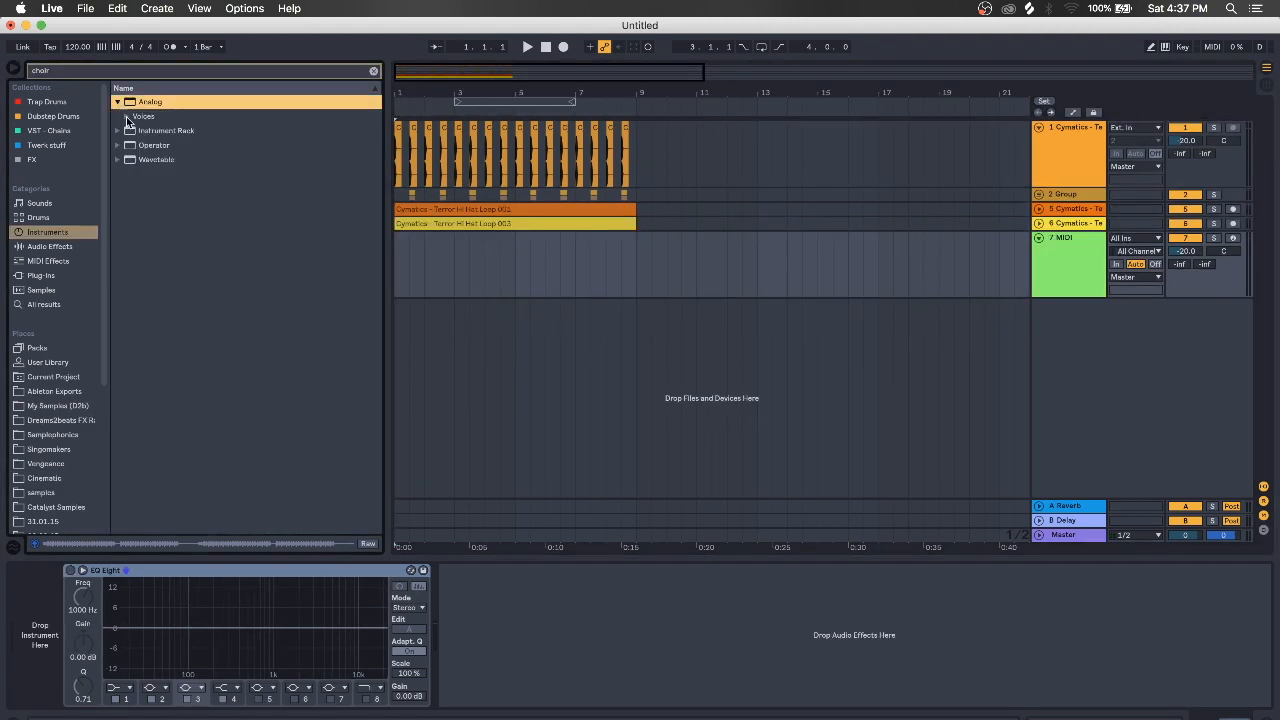
Load Spacious Choir onto track 7 and insert an empty MIDI clip over bars 1–9
click(126, 117)
click(160, 130)
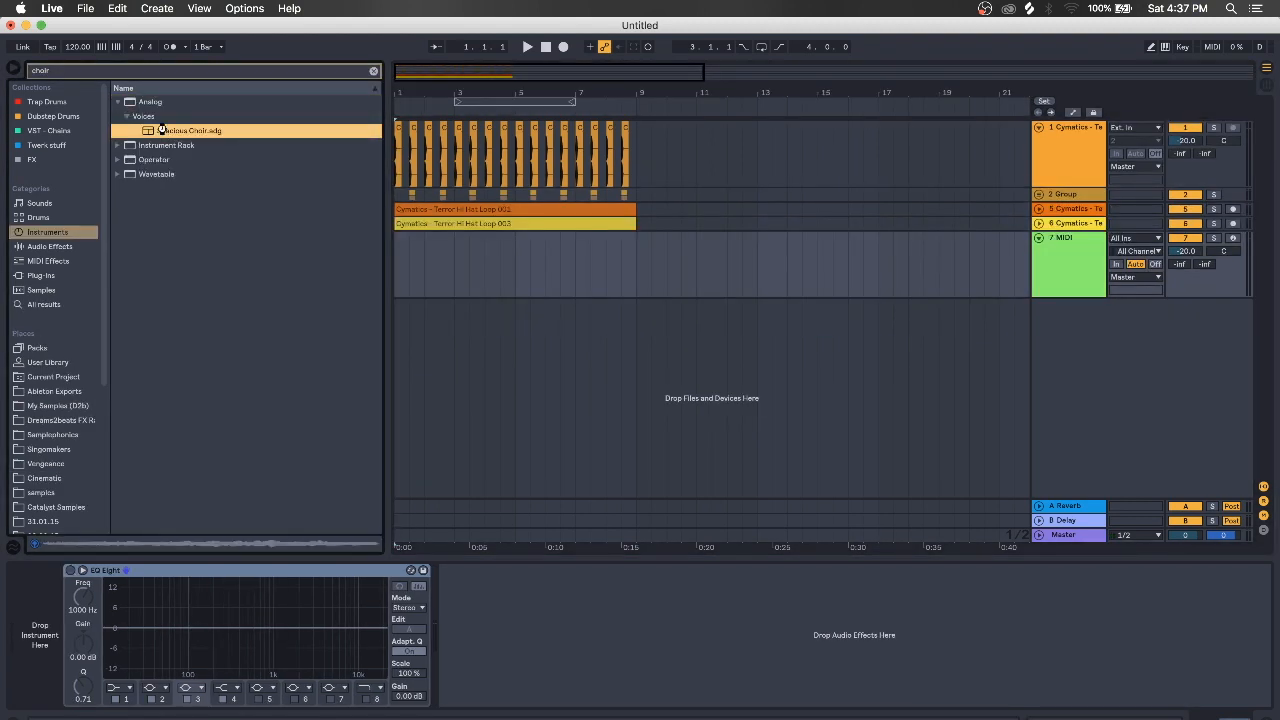
drag(160, 130, 533, 262)
drag(623, 252, 363, 295)
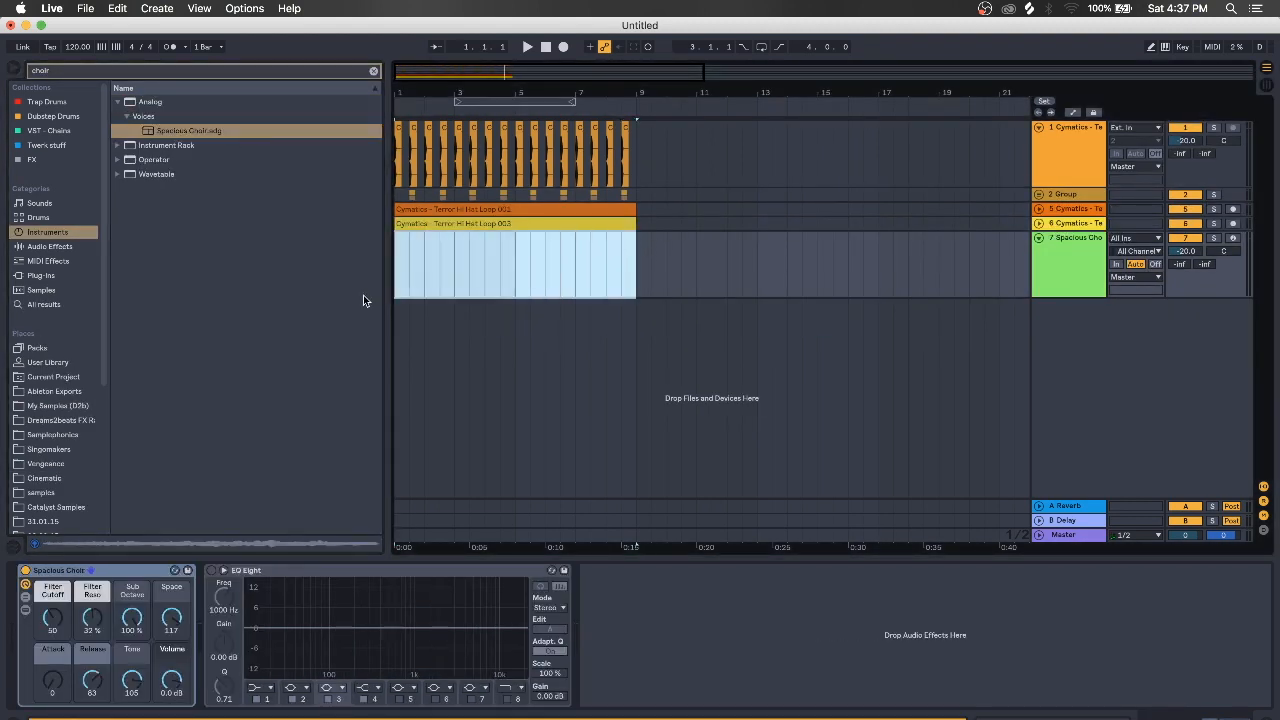
key(super+shift+m)
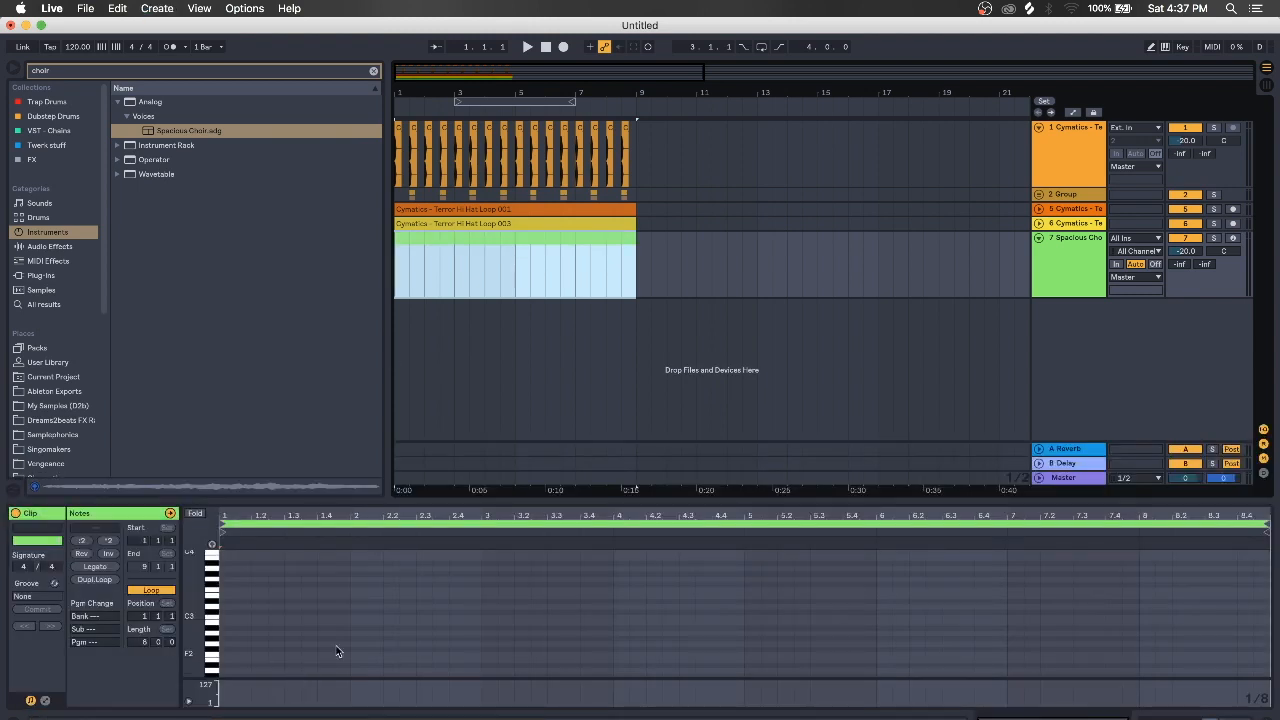
Arm track 7 and draw a one-bar chord starting with an F2 note
click(1167, 49)
click(1233, 239)
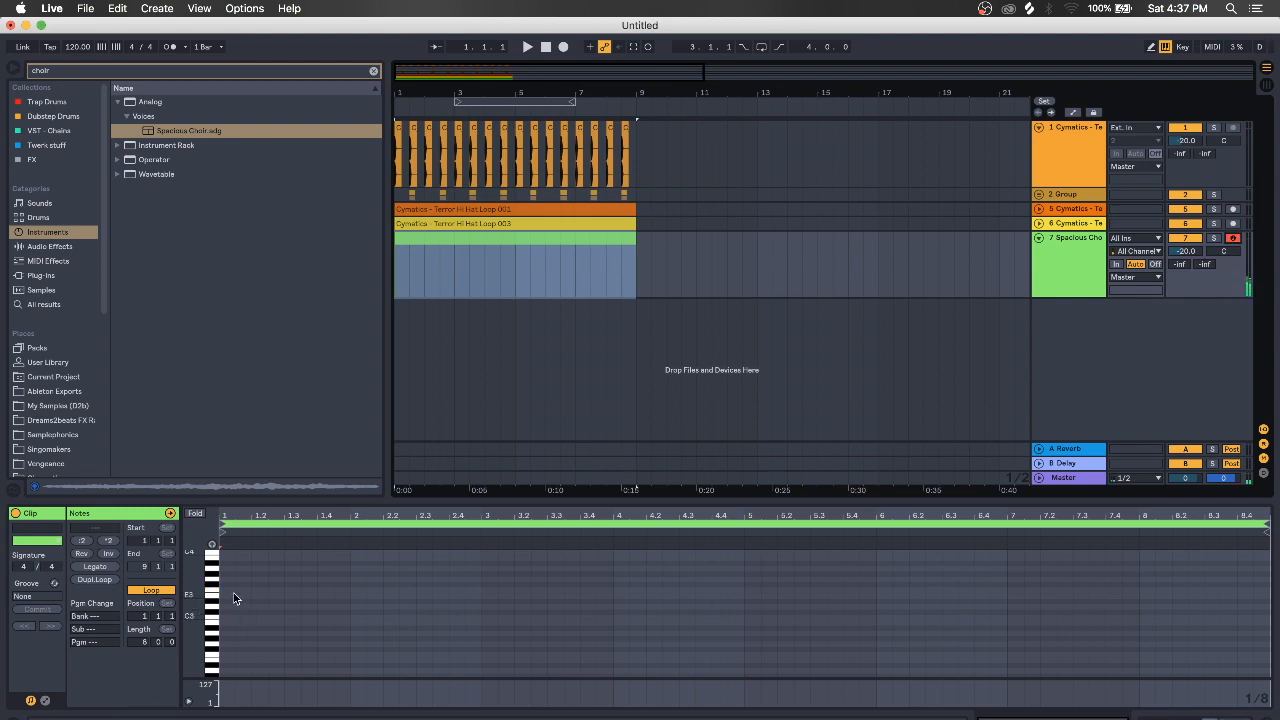
double_click(226, 656)
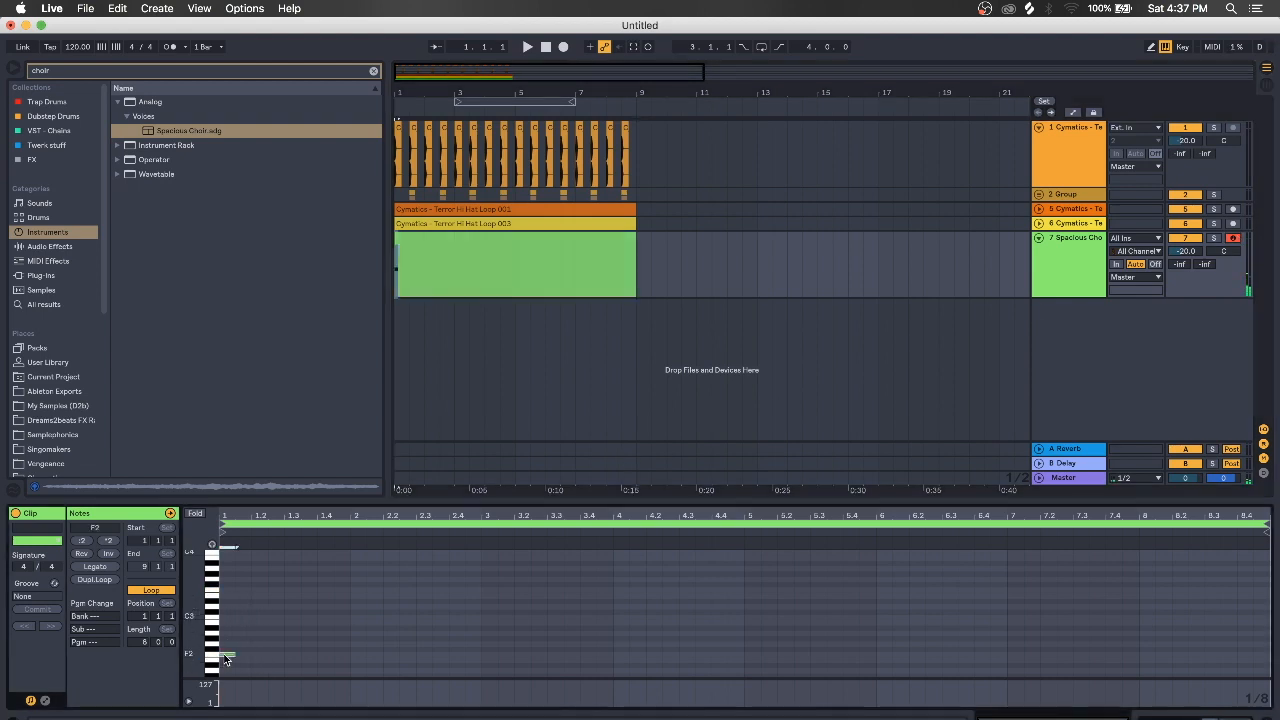
drag(231, 653, 349, 654)
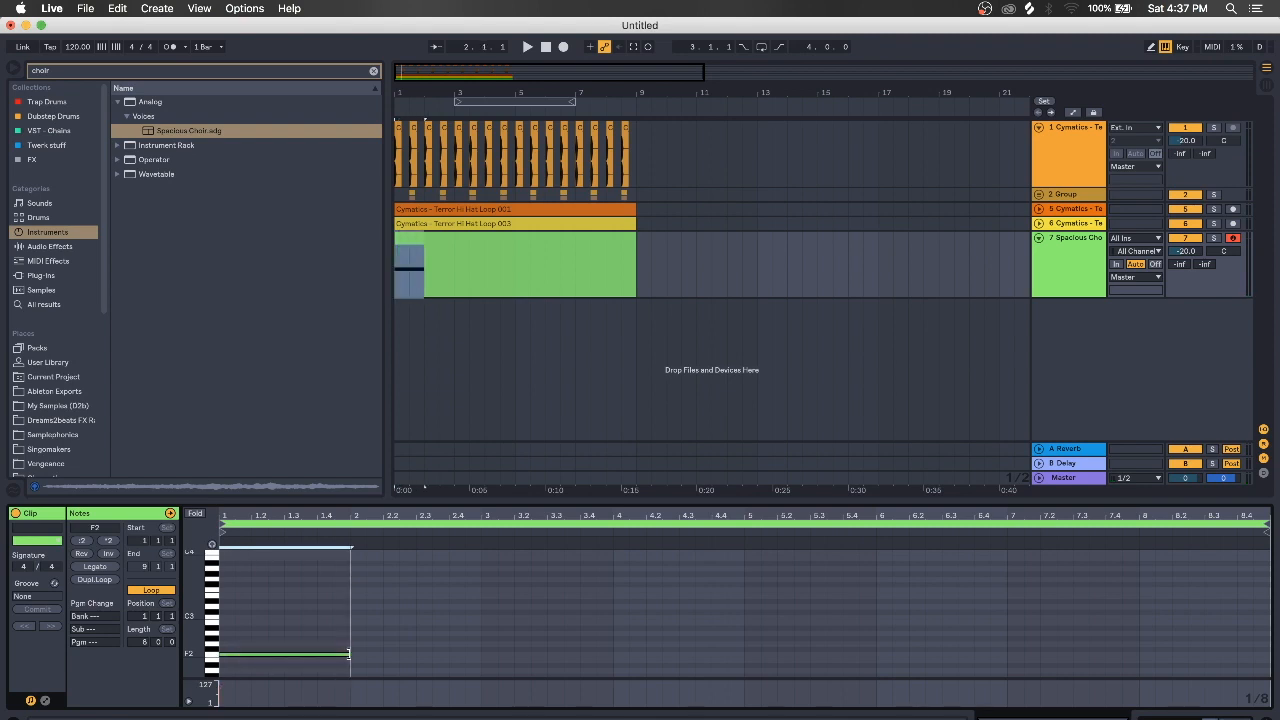
drag(201, 646, 218, 646)
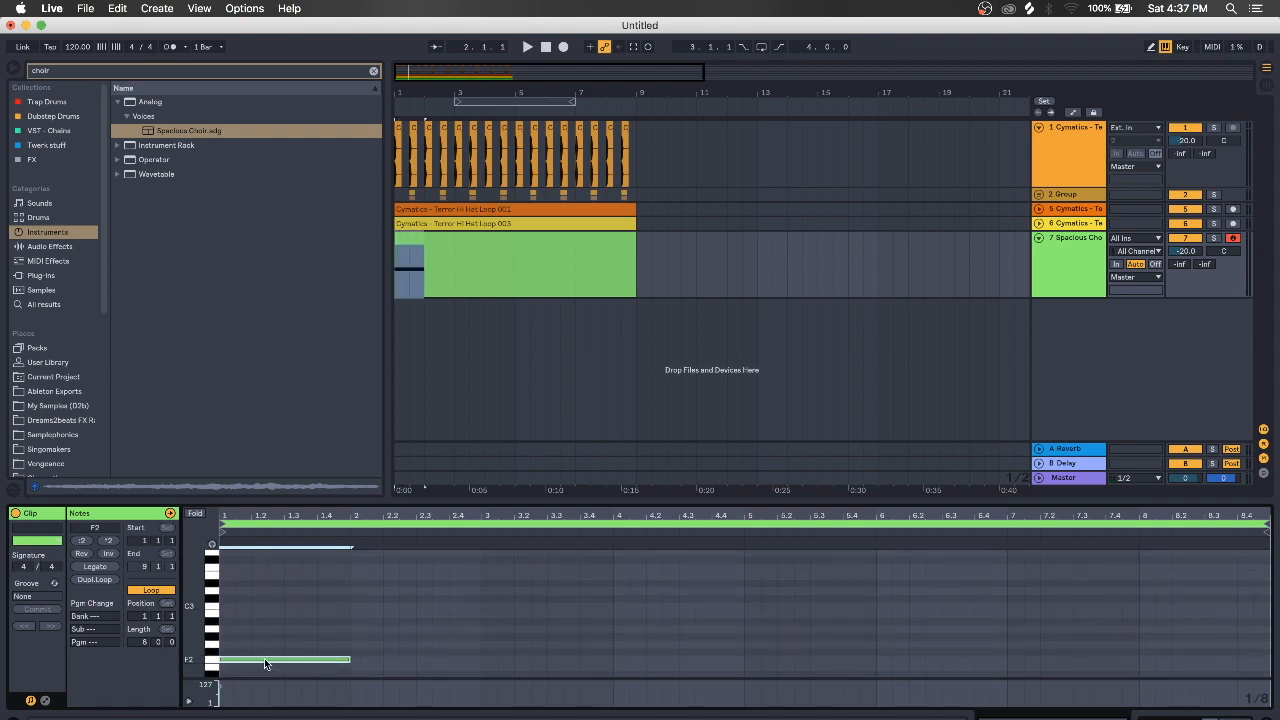
drag(264, 658, 284, 680)
Duplicate the chord into bar 2 and raise it three semitones
key(super+d)
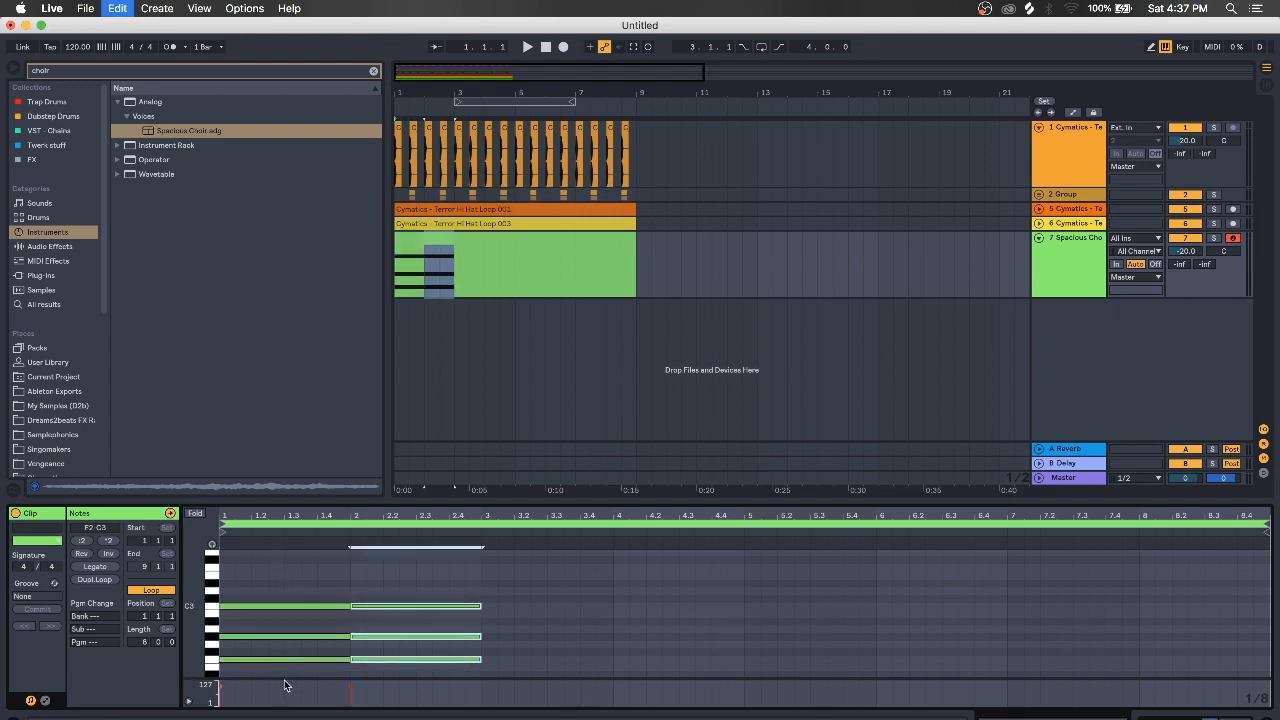
drag(385, 665, 388, 642)
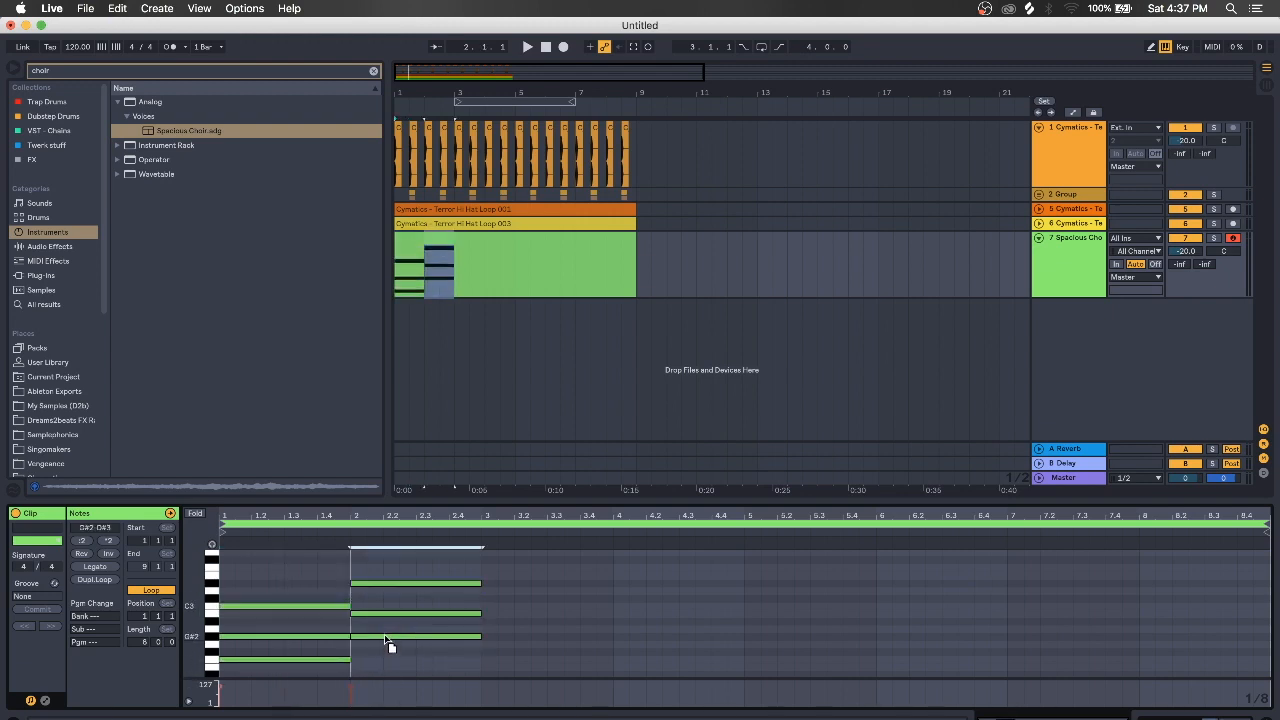
key(space)
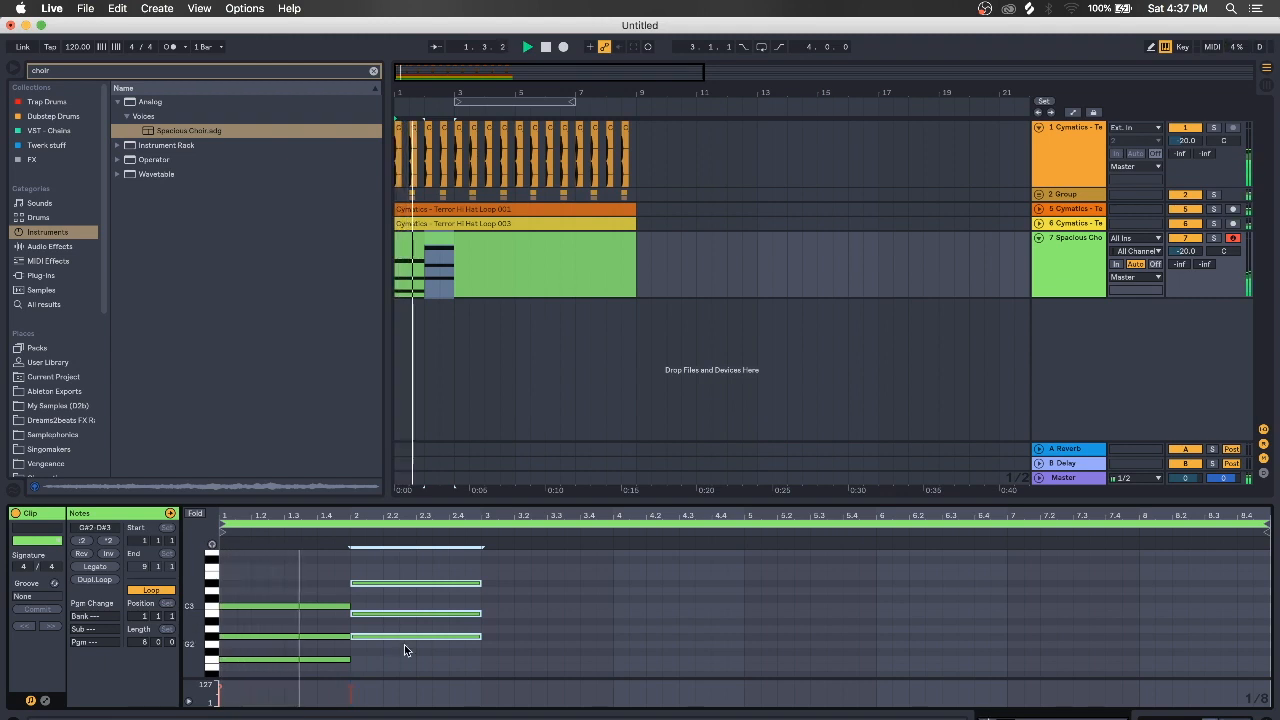
click(476, 662)
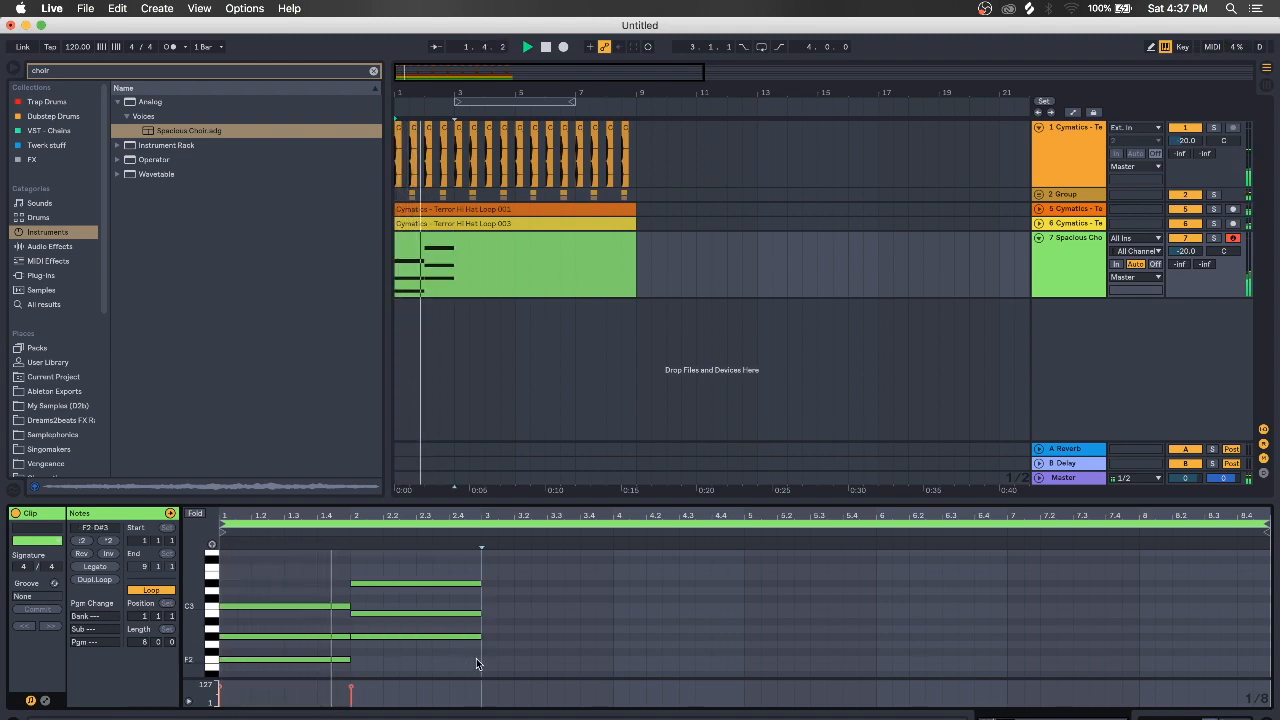
Set the song tempo to 145 BPM
click(77, 48)
text(145)
key(Return)
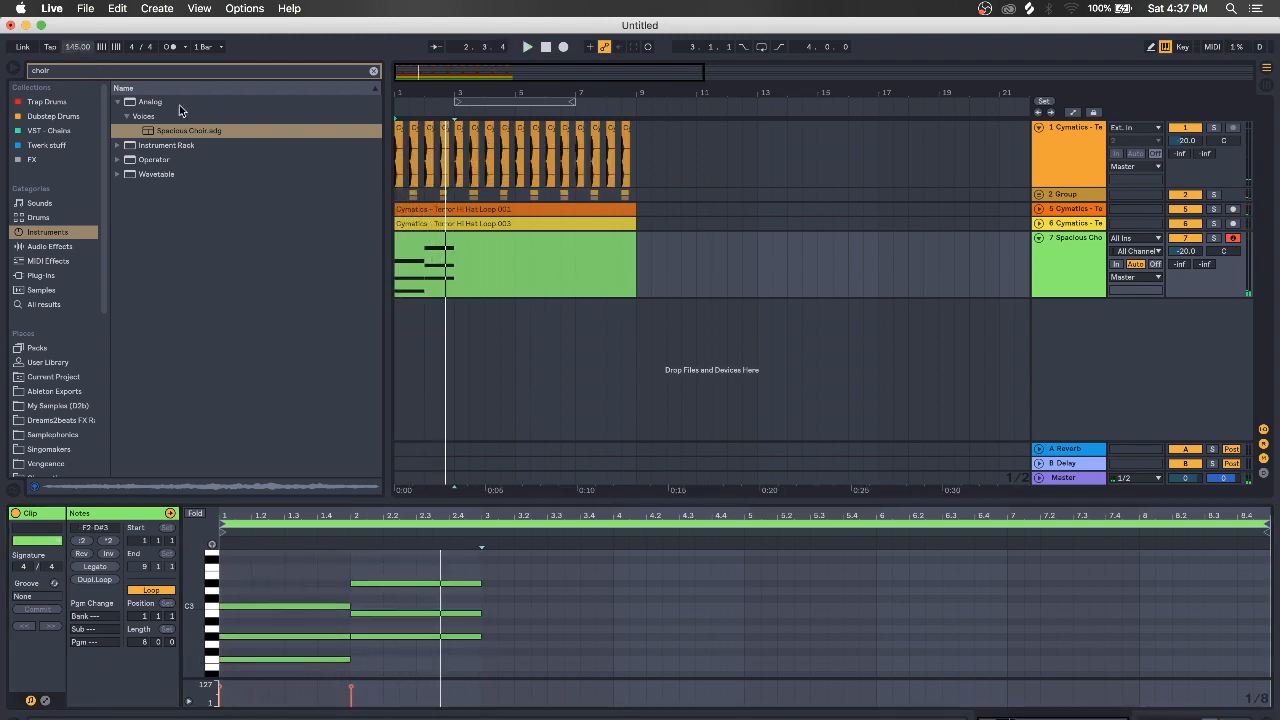
Repeat the two-chord pattern further along the choir clip
click(397, 241)
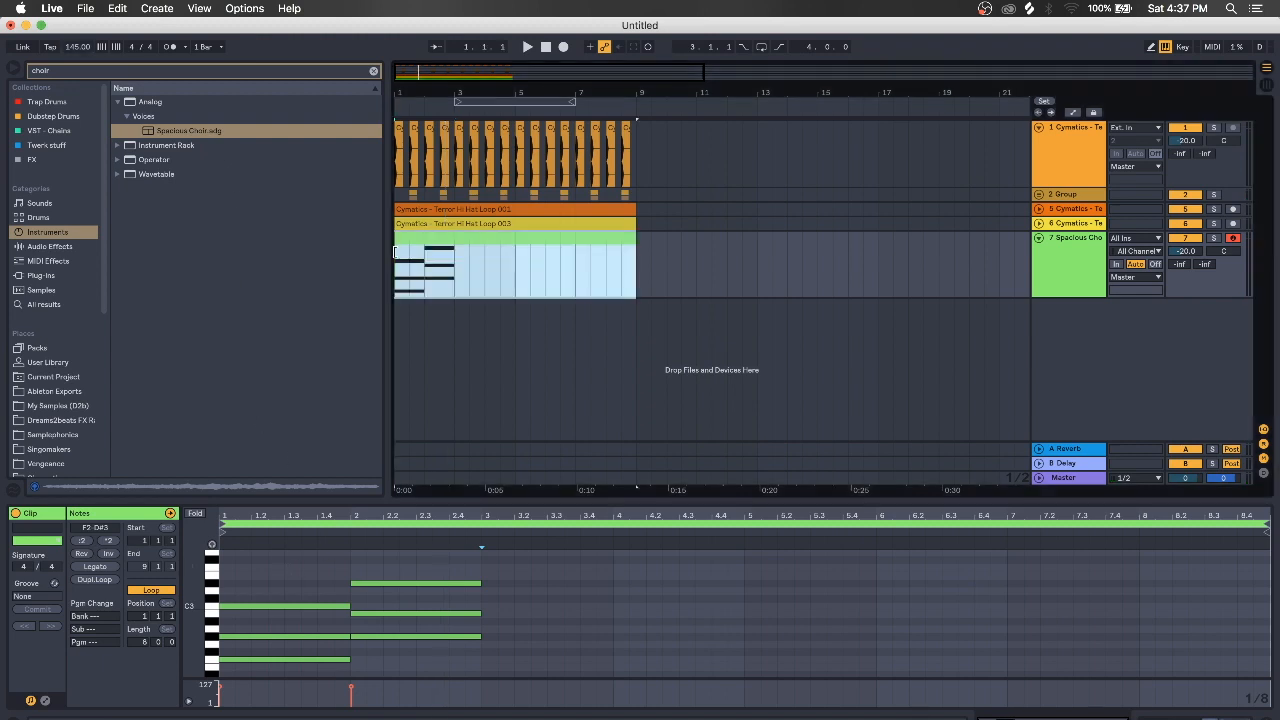
key(space)
click(424, 279)
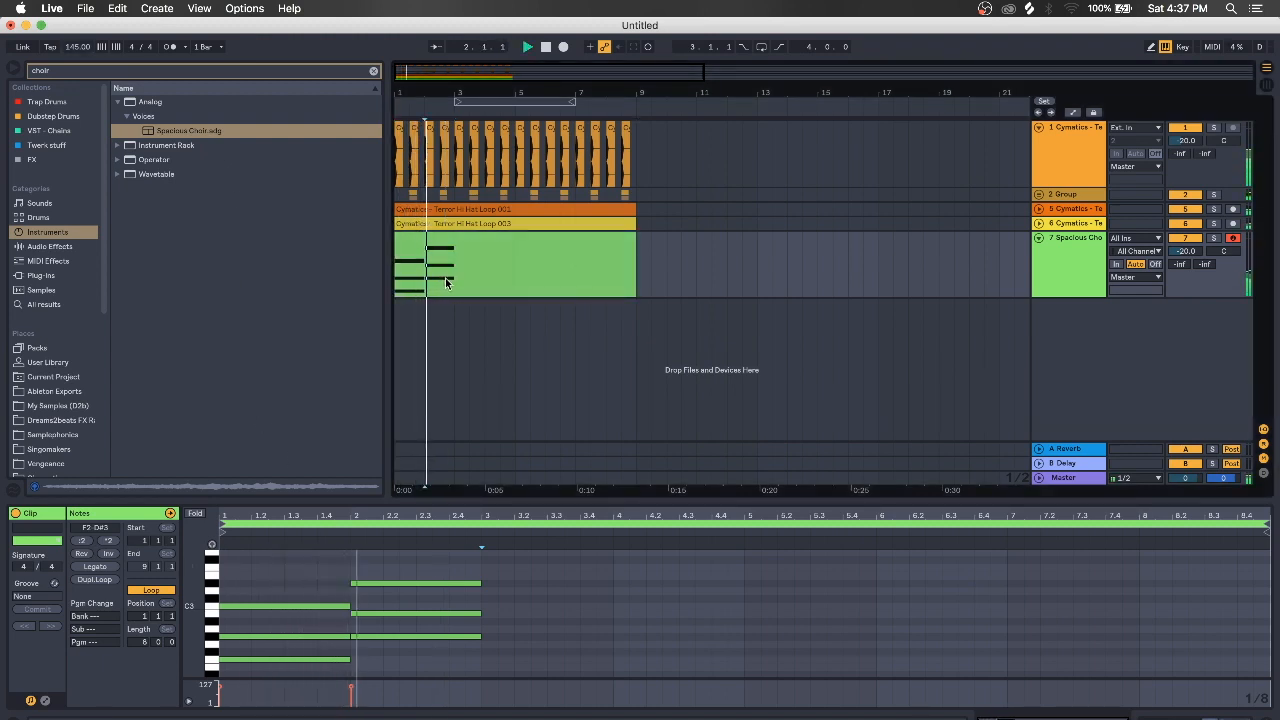
click(467, 548)
key(super+a)
key(super+d)
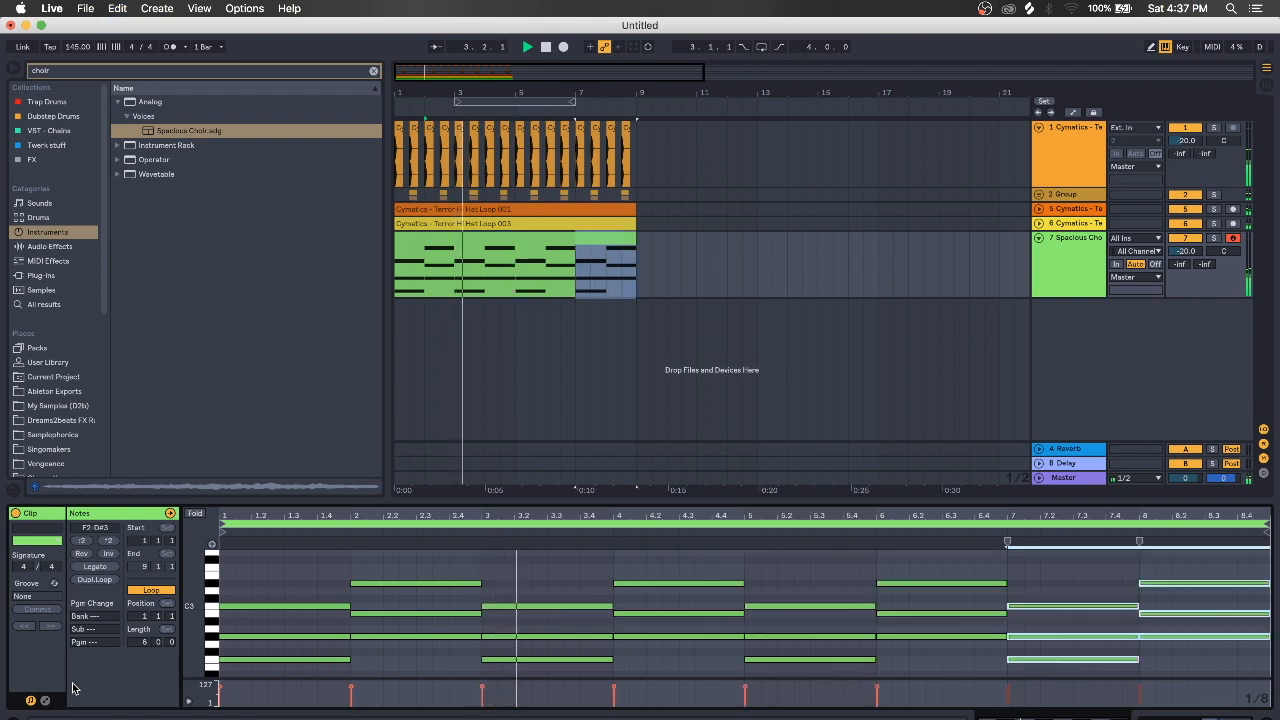
click(644, 276)
click(639, 275)
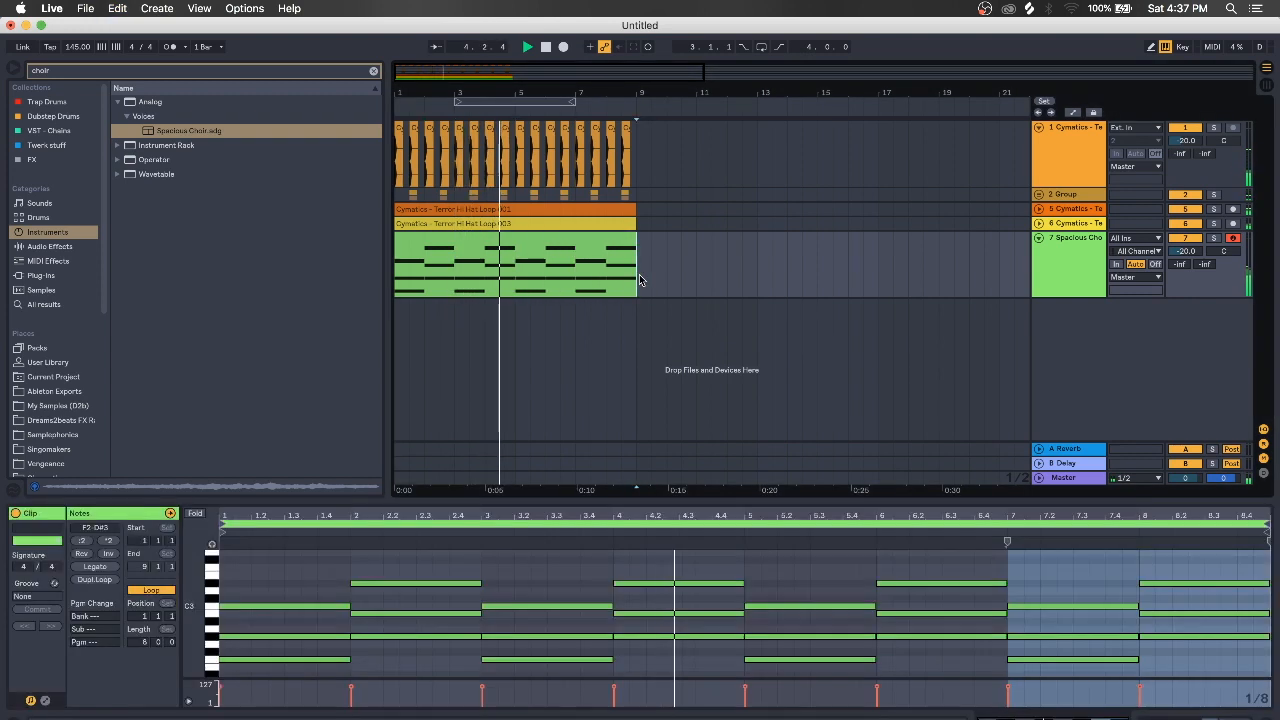
Fold track 7 and insert a new MIDI track
click(1065, 243)
click(1039, 239)
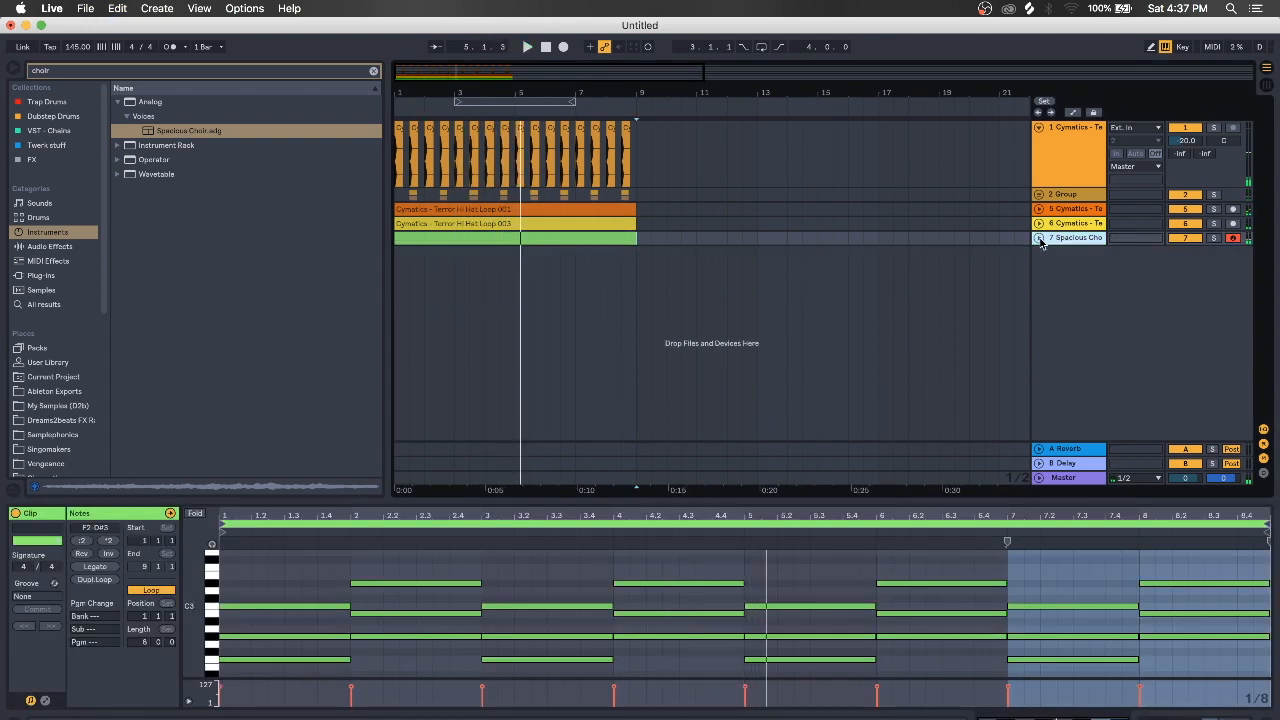
key(super+shift+t)
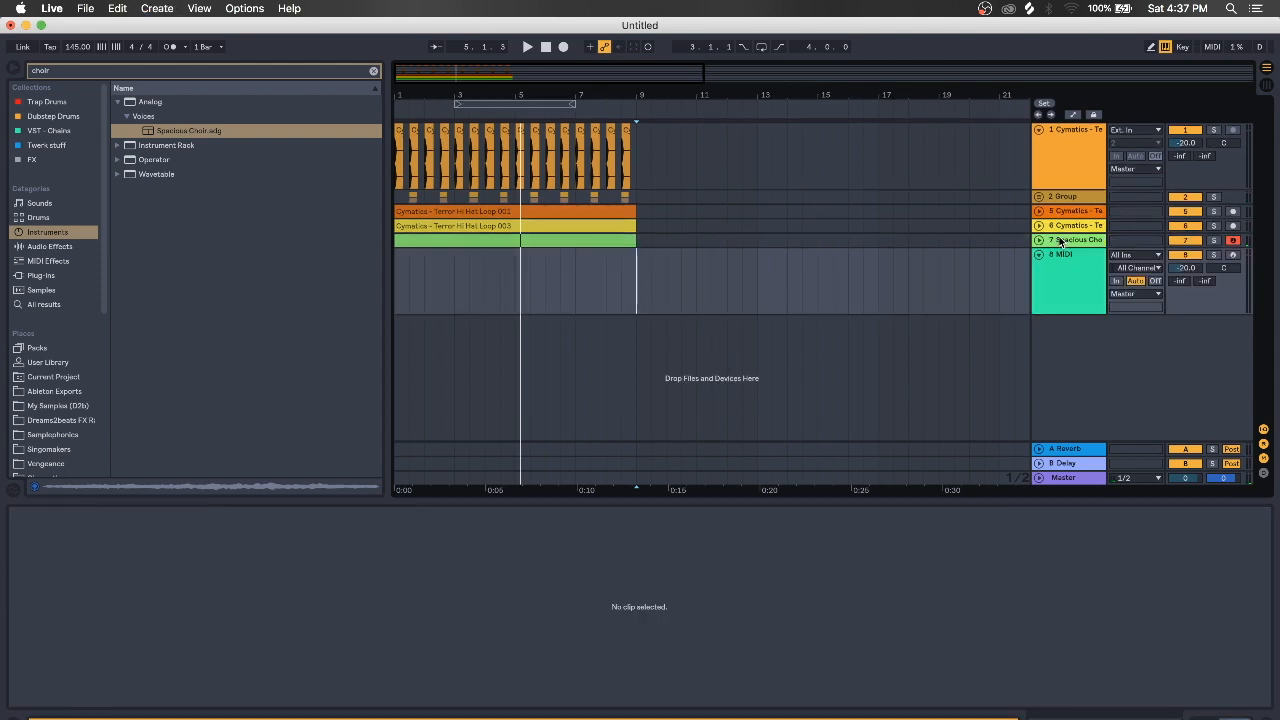
Load Massive from VST - Chains onto MIDI track 8
click(1065, 258)
click(374, 71)
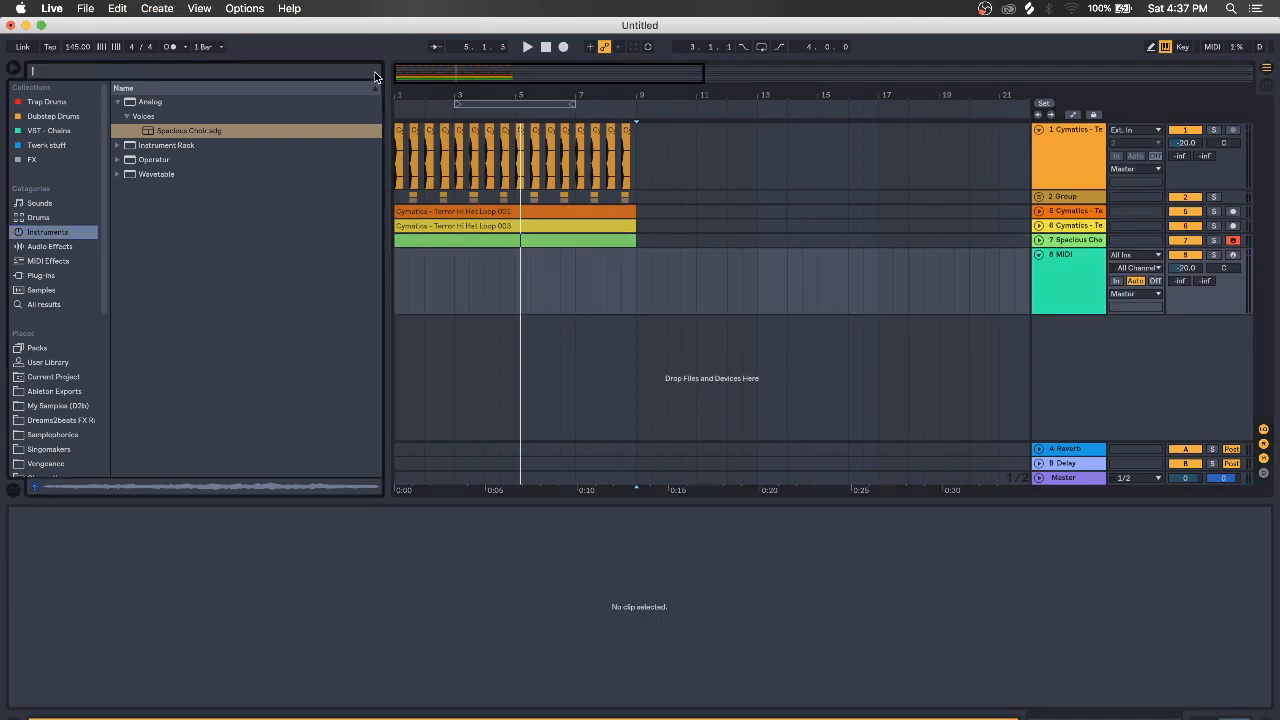
click(50, 130)
click(150, 145)
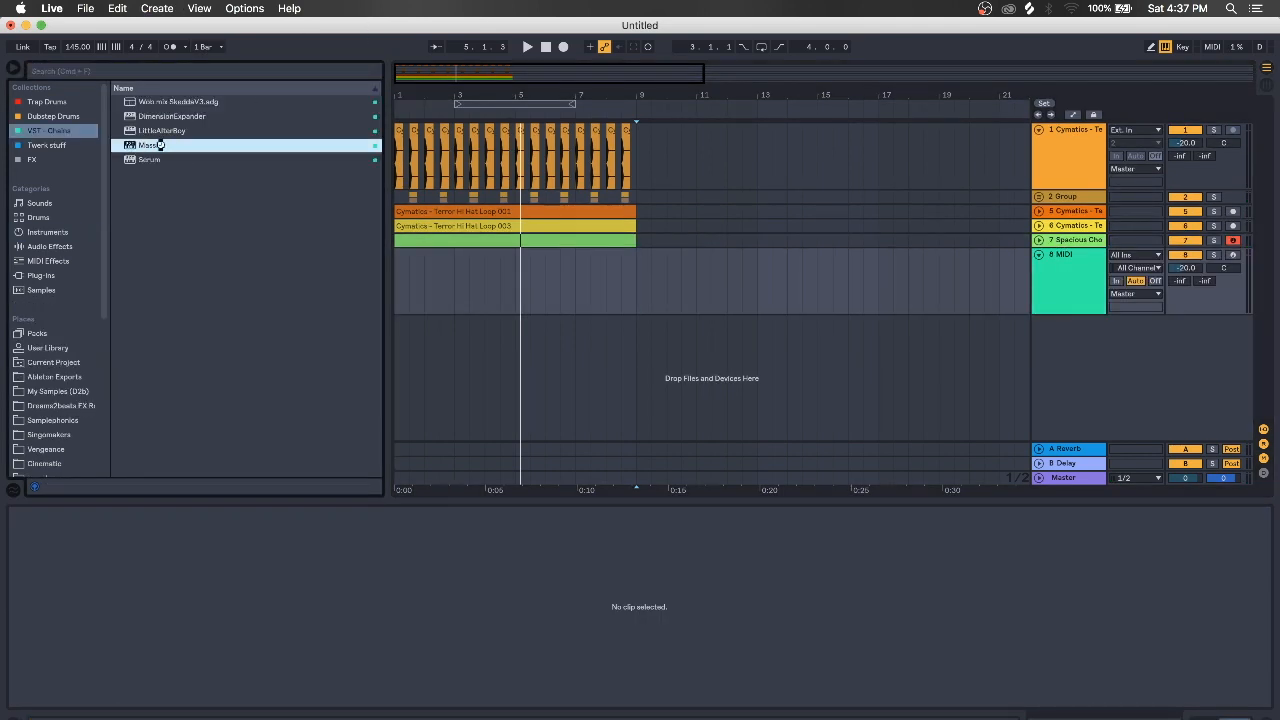
drag(500, 431, 486, 440)
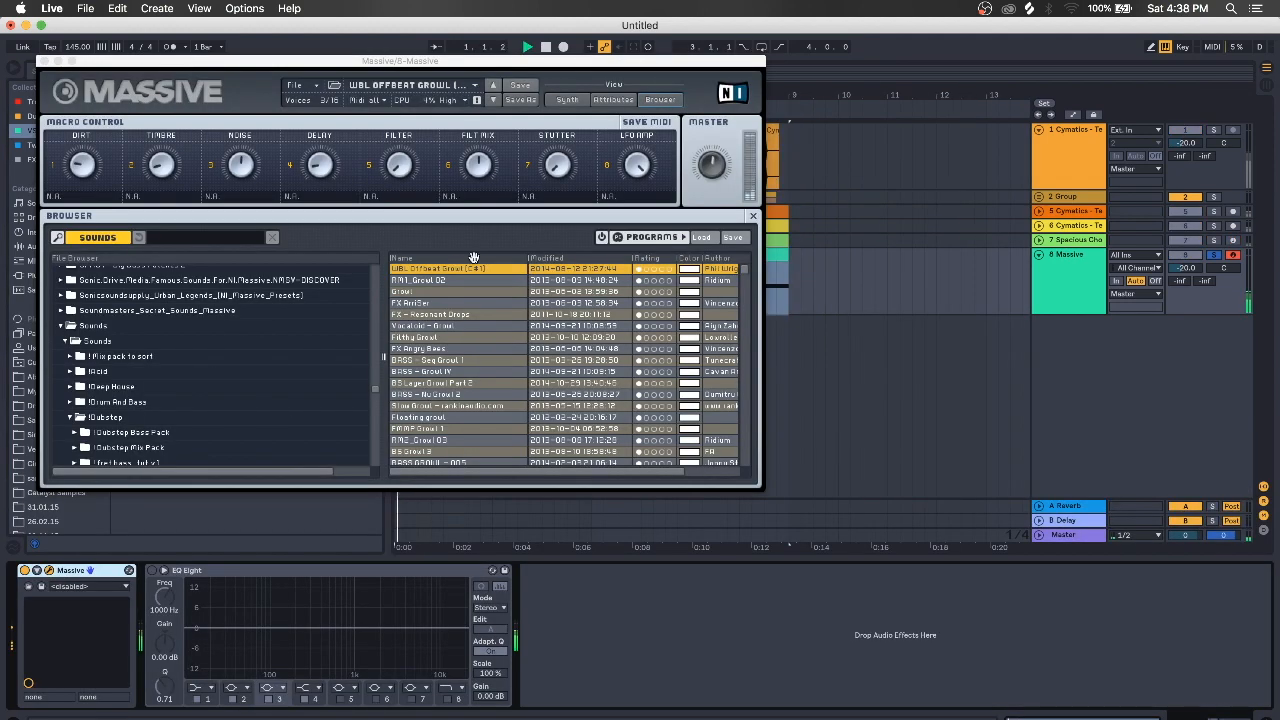
Step through Massive presets, settle on FX - Resonant Drops, and close the plugin window
click(493, 100)
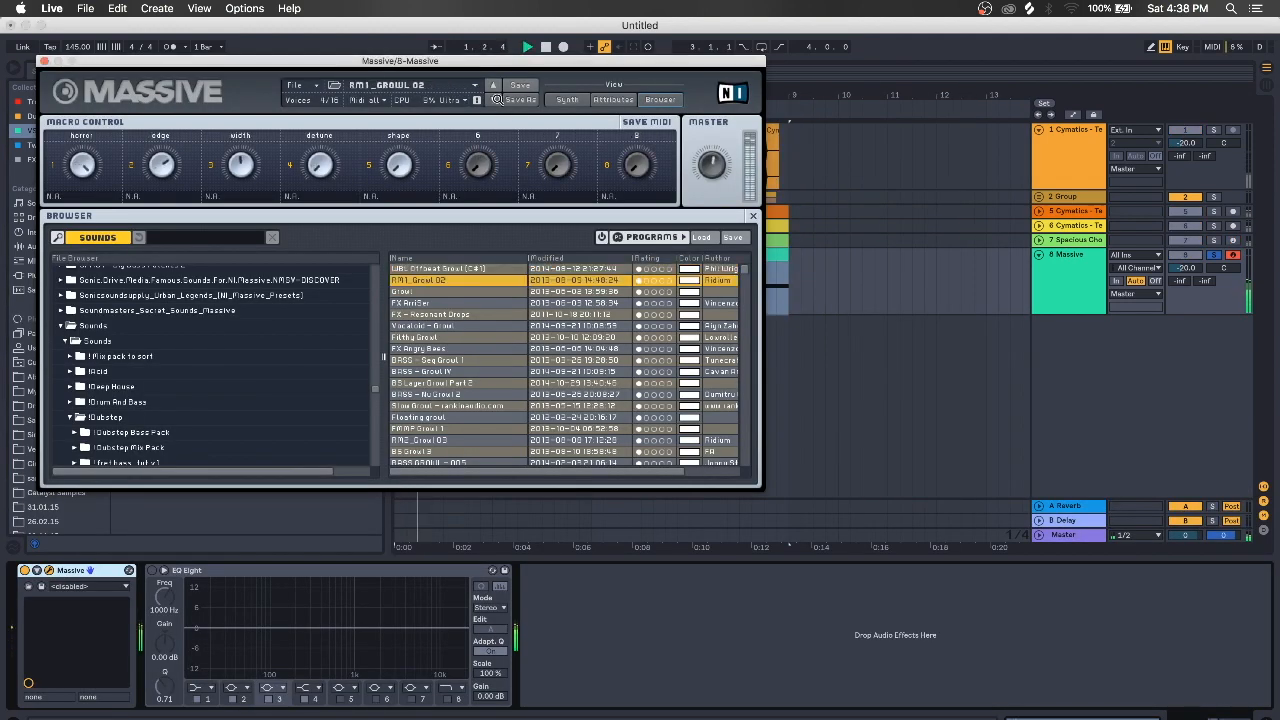
click(493, 100)
click(493, 100)
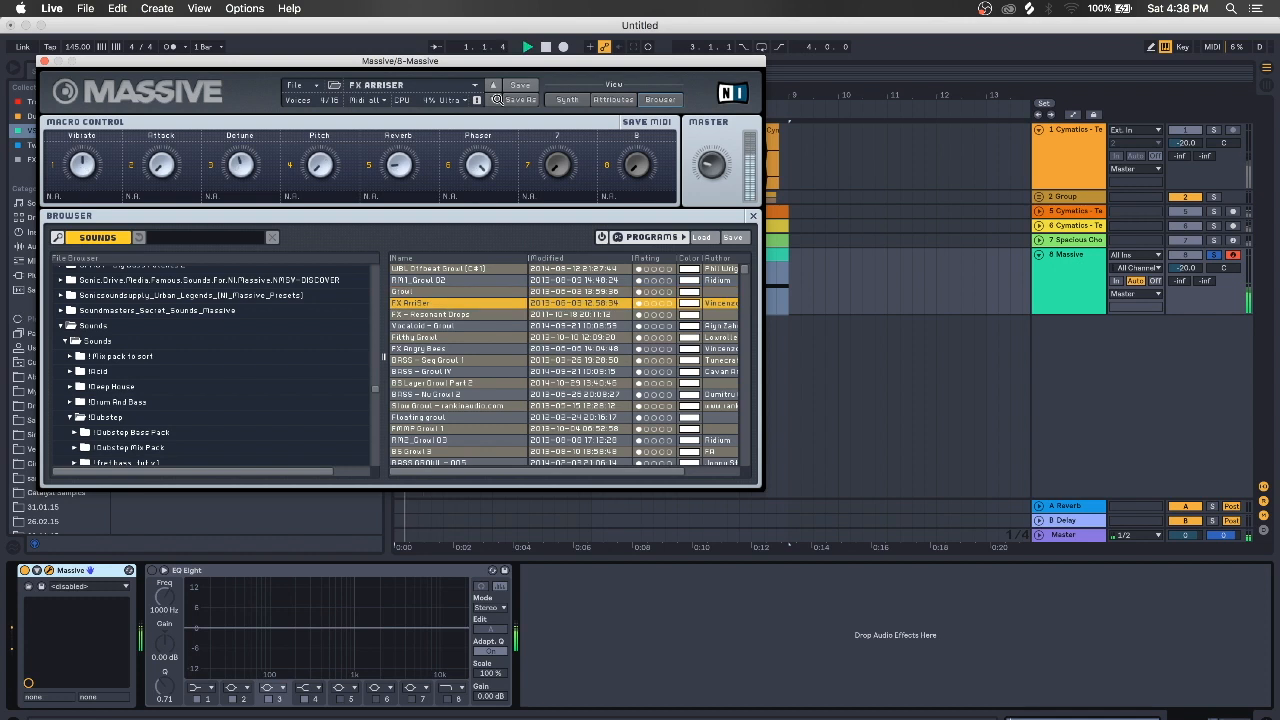
click(493, 100)
click(493, 100)
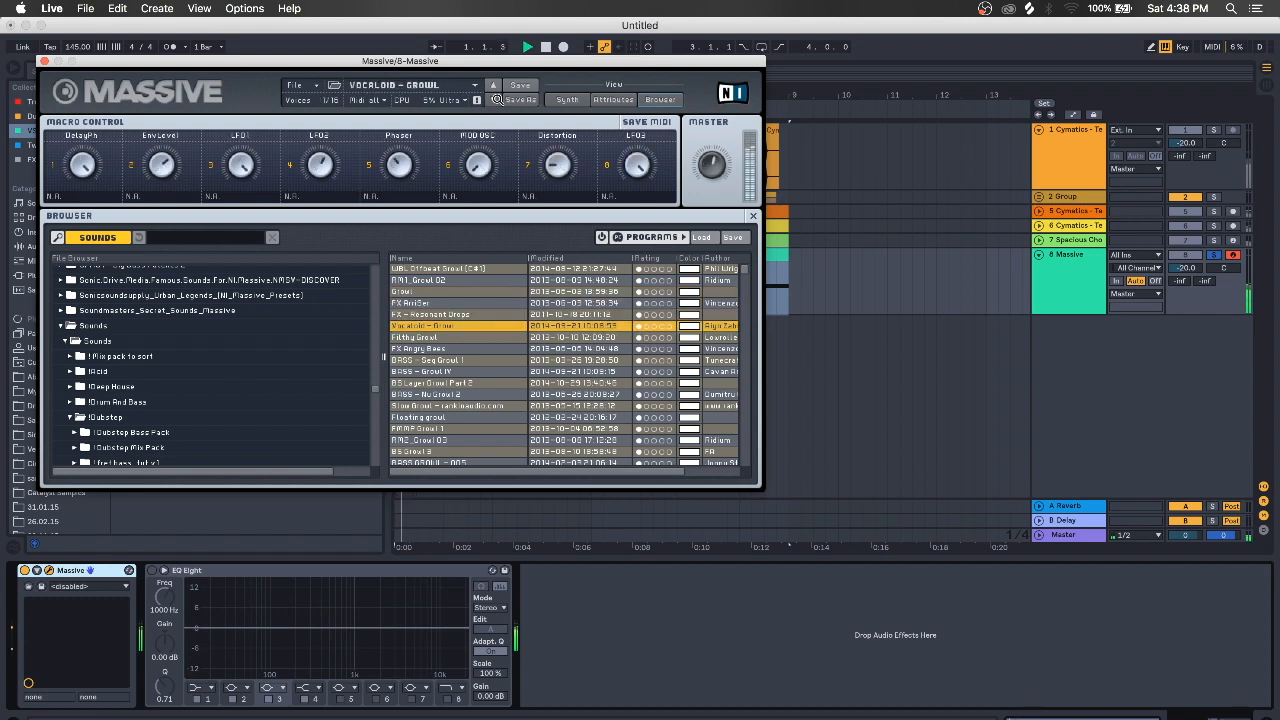
click(493, 86)
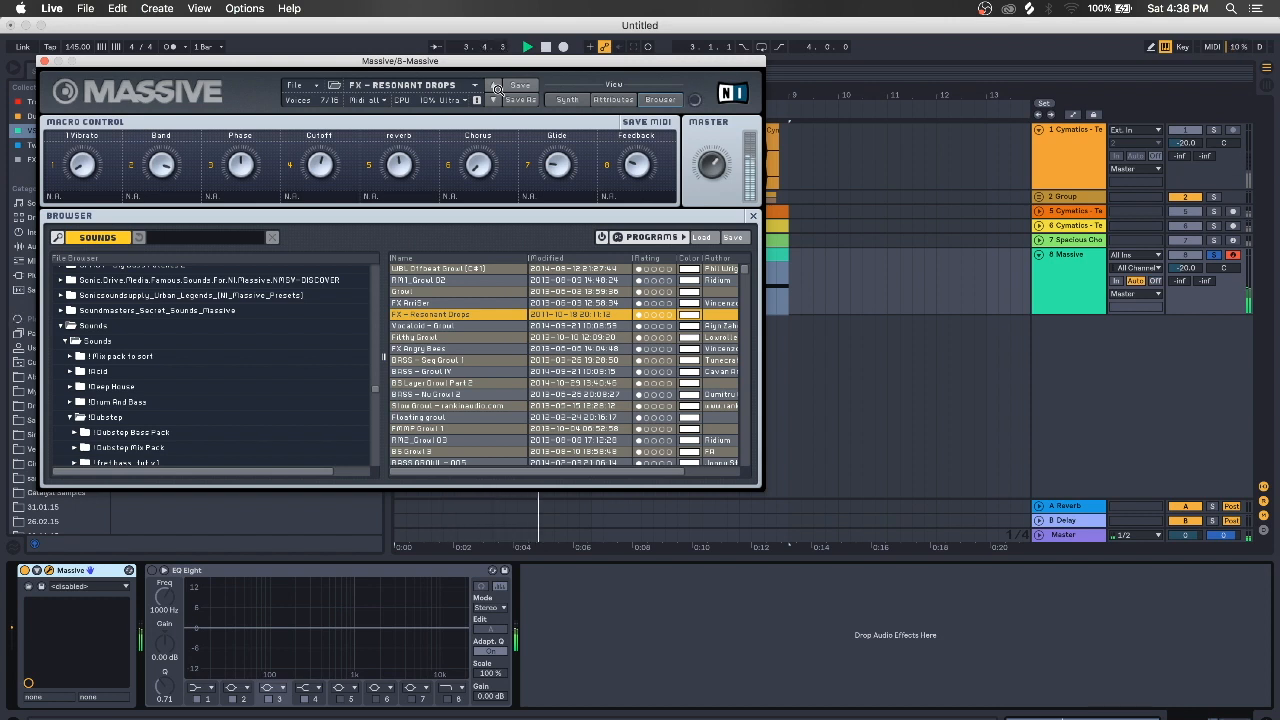
click(44, 61)
click(1076, 283)
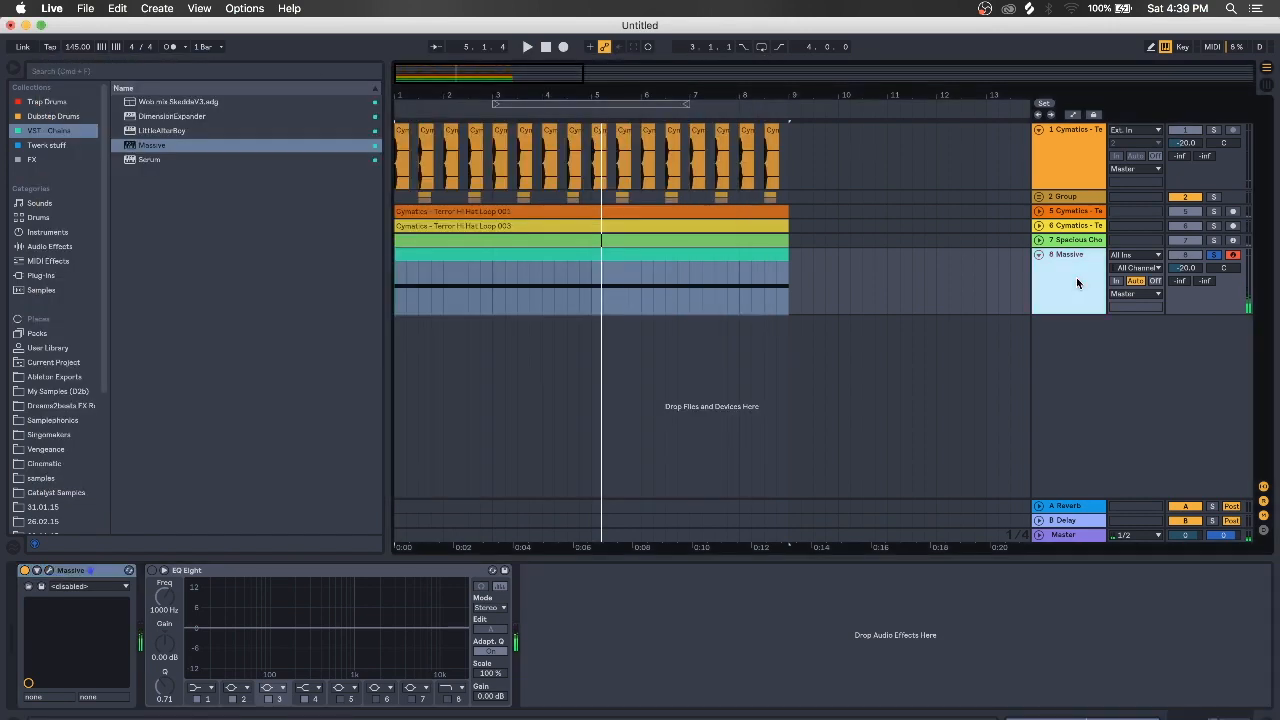
Duplicate the Massive track, freeze and flatten track 8, and delete the tail clip after bar 9
key(super+d)
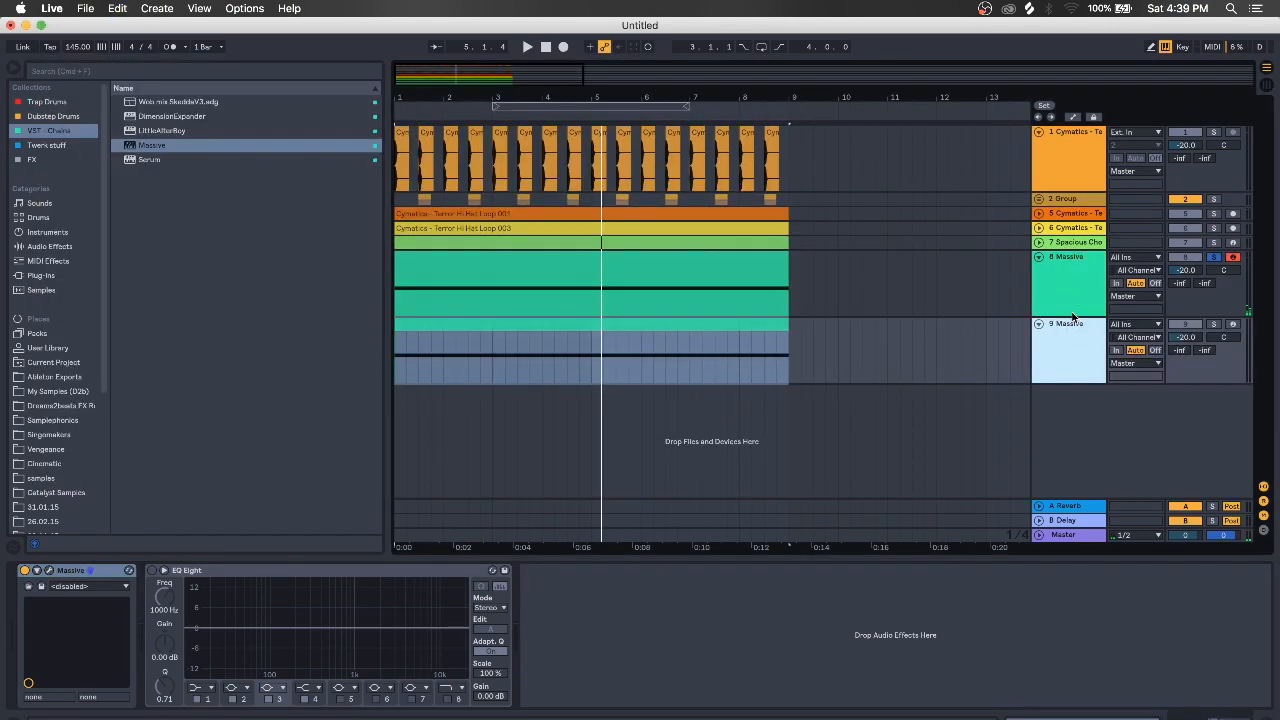
right_click(1067, 278)
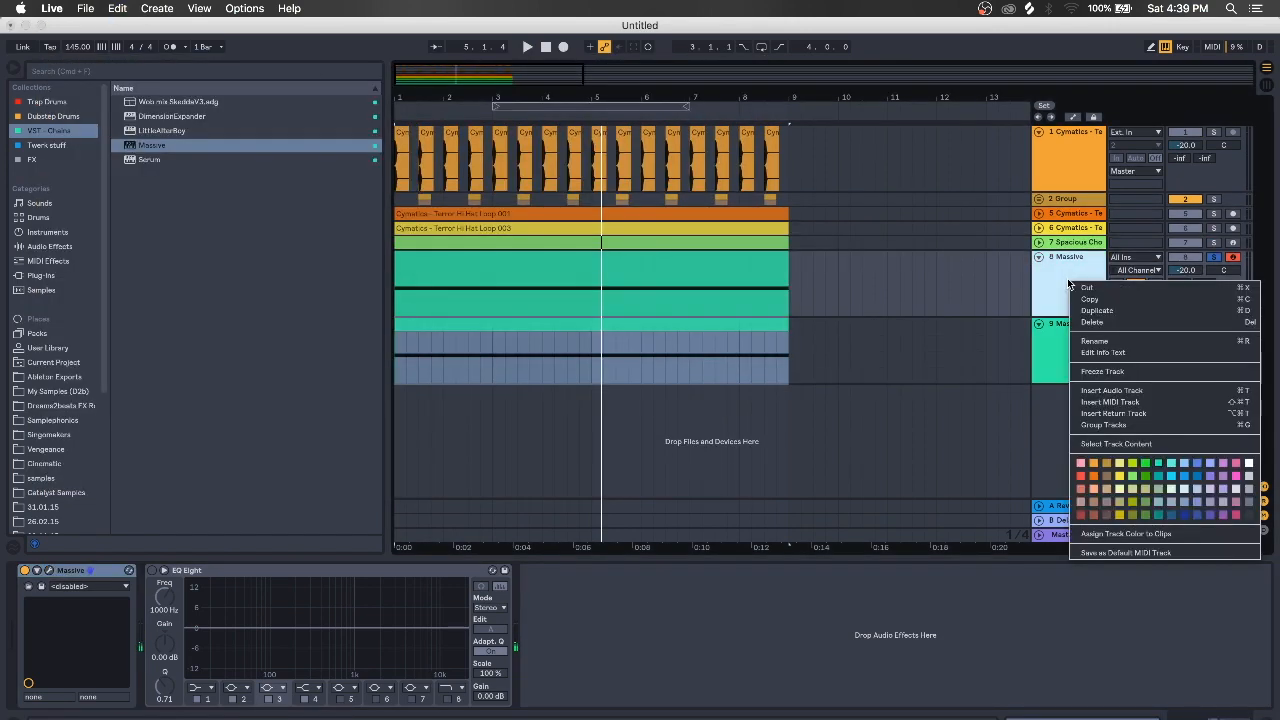
click(1092, 371)
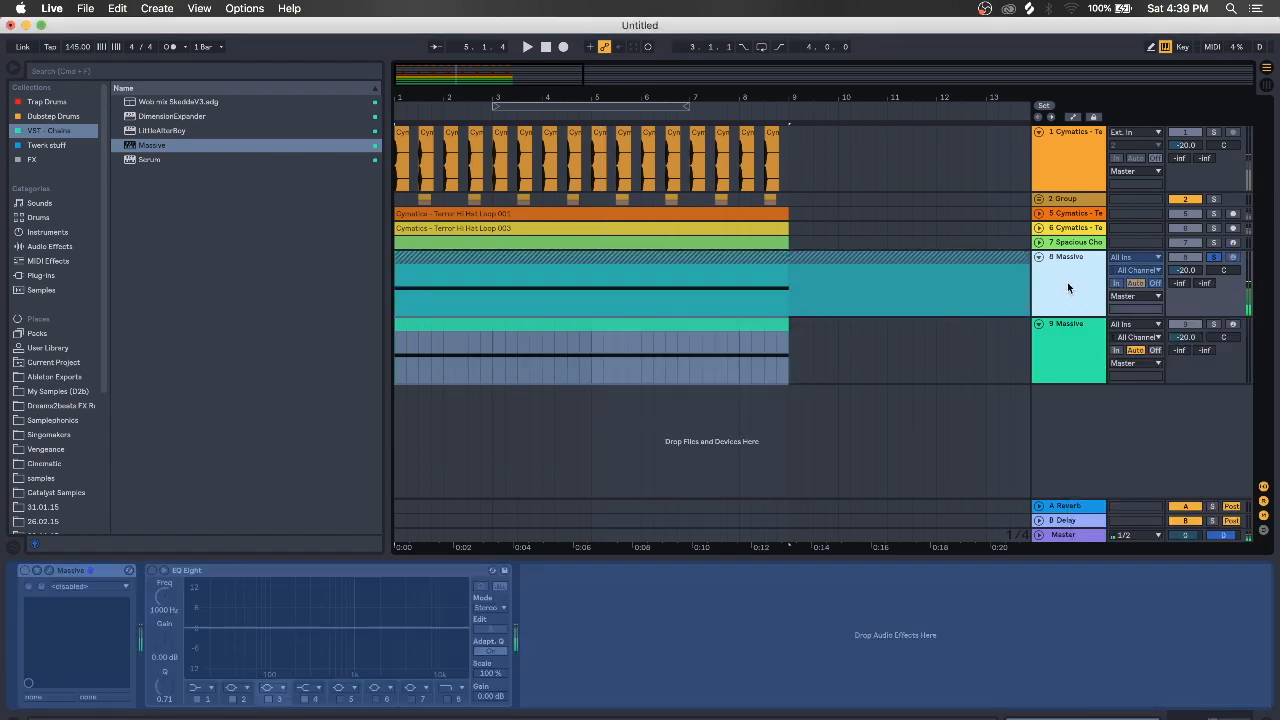
right_click(1069, 285)
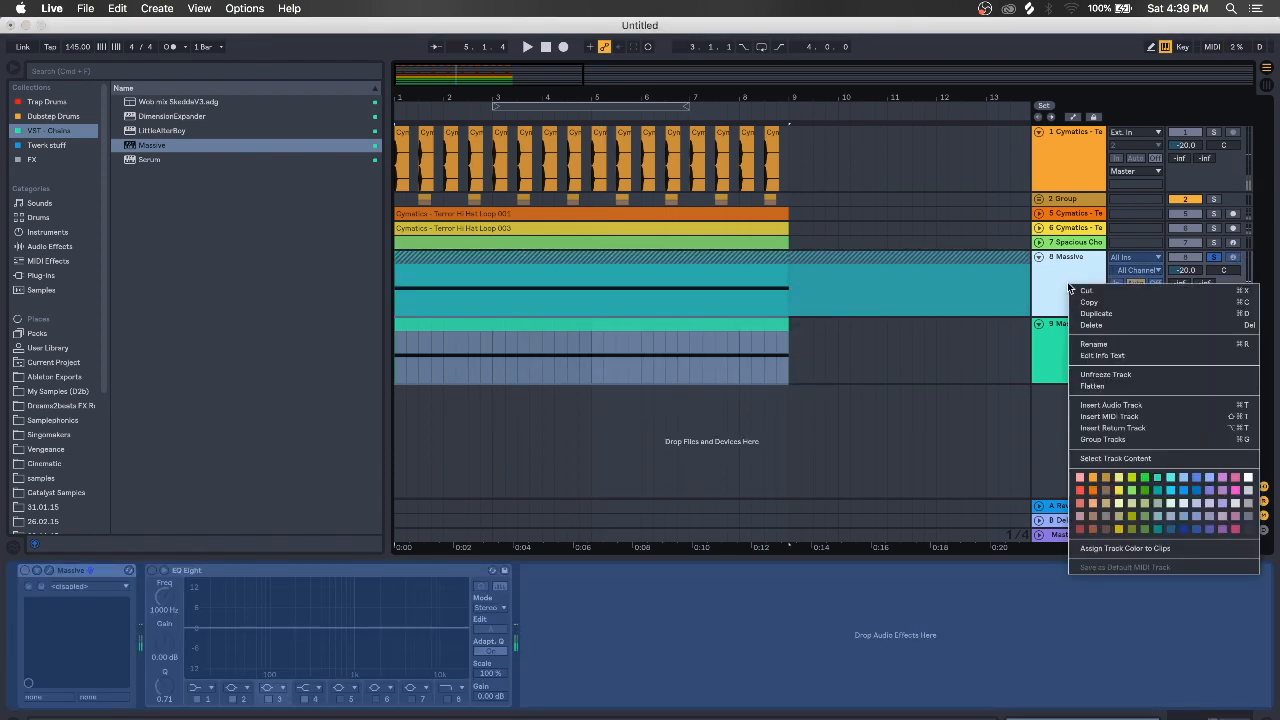
click(1093, 386)
click(829, 257)
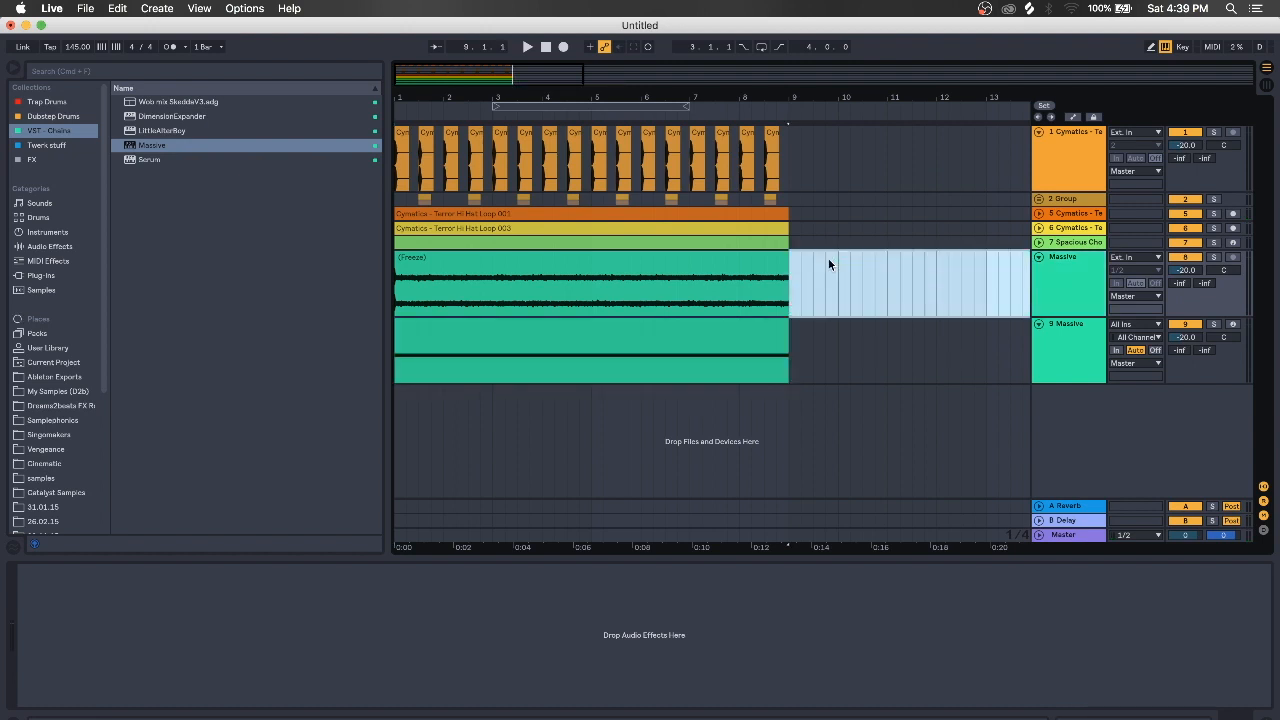
key(Delete)
Solo track 9 Massive and play the arrangement
click(1066, 355)
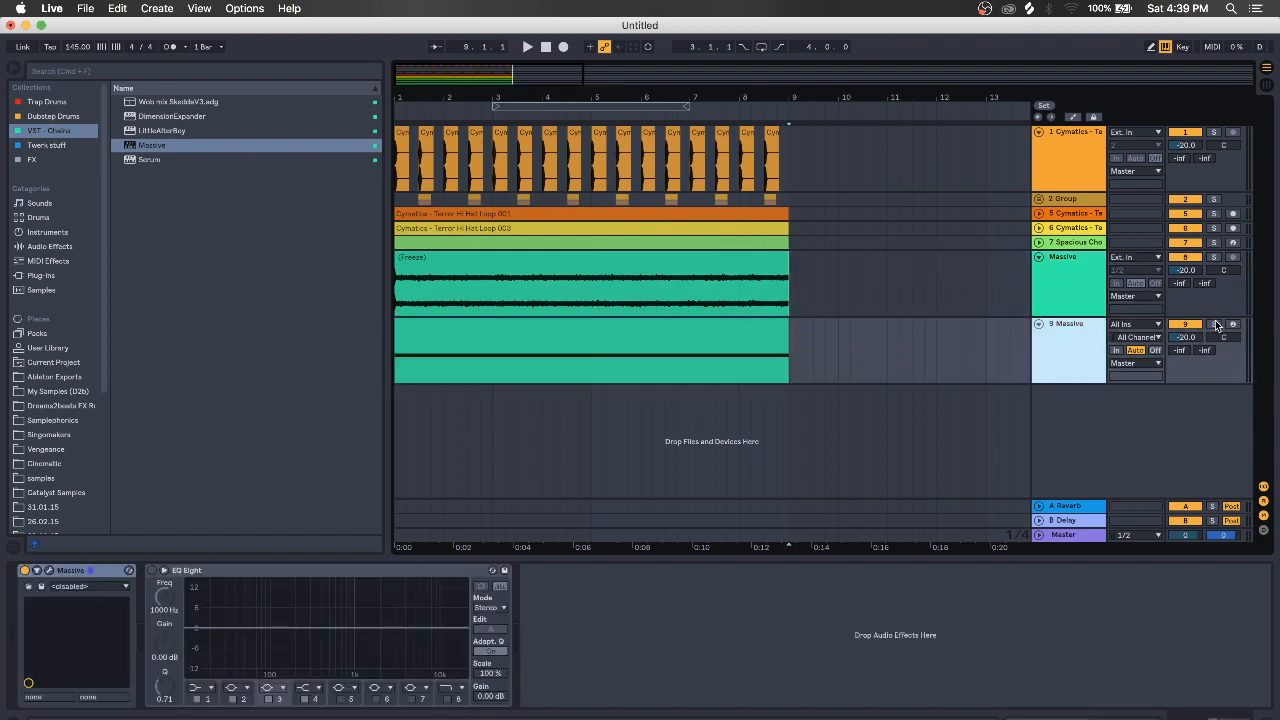
click(1217, 325)
key(space)
click(404, 340)
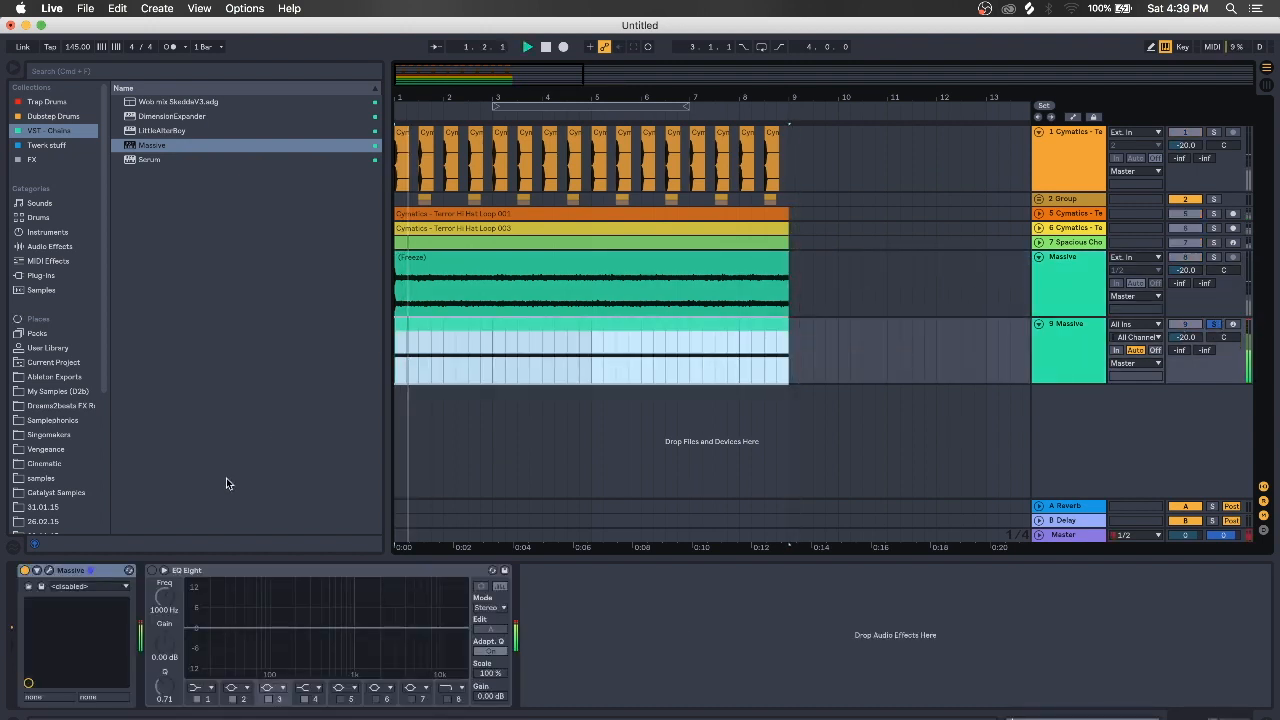
Switch track 9's Massive to the Filthy Growl preset, then open its clip's notes
click(49, 570)
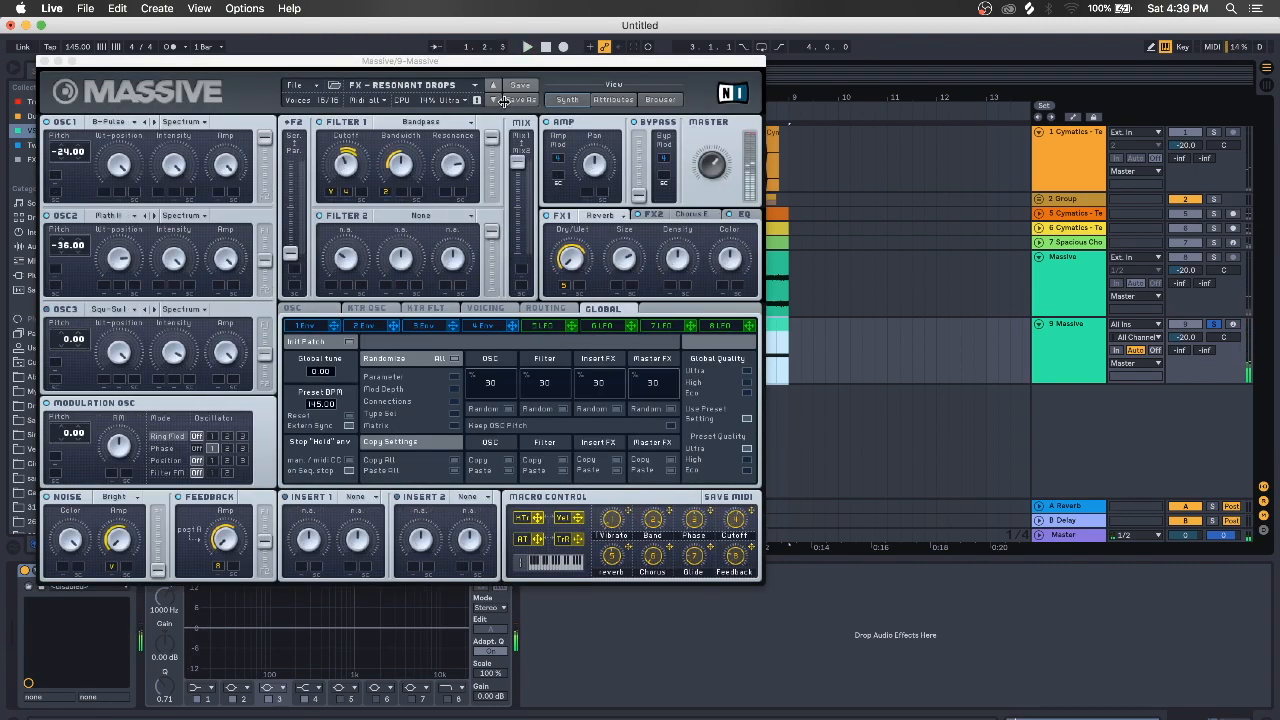
click(662, 100)
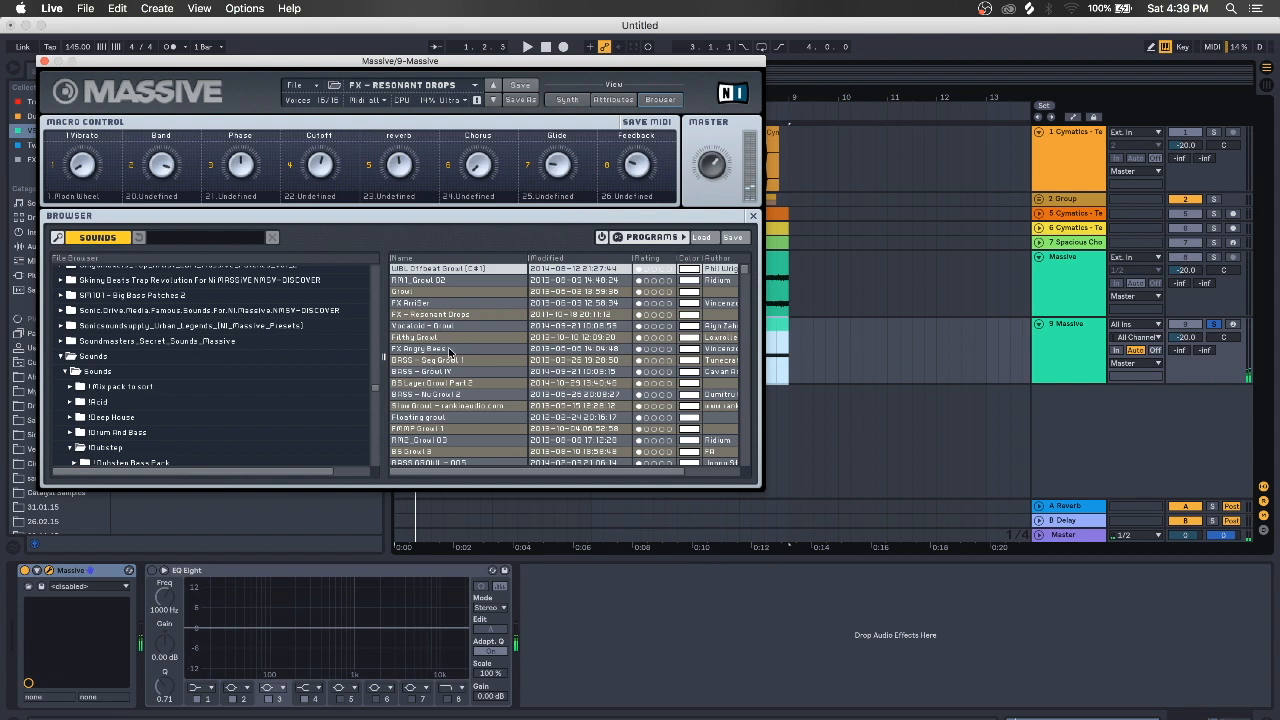
click(491, 103)
click(491, 103)
click(491, 103)
click(491, 103)
click(491, 103)
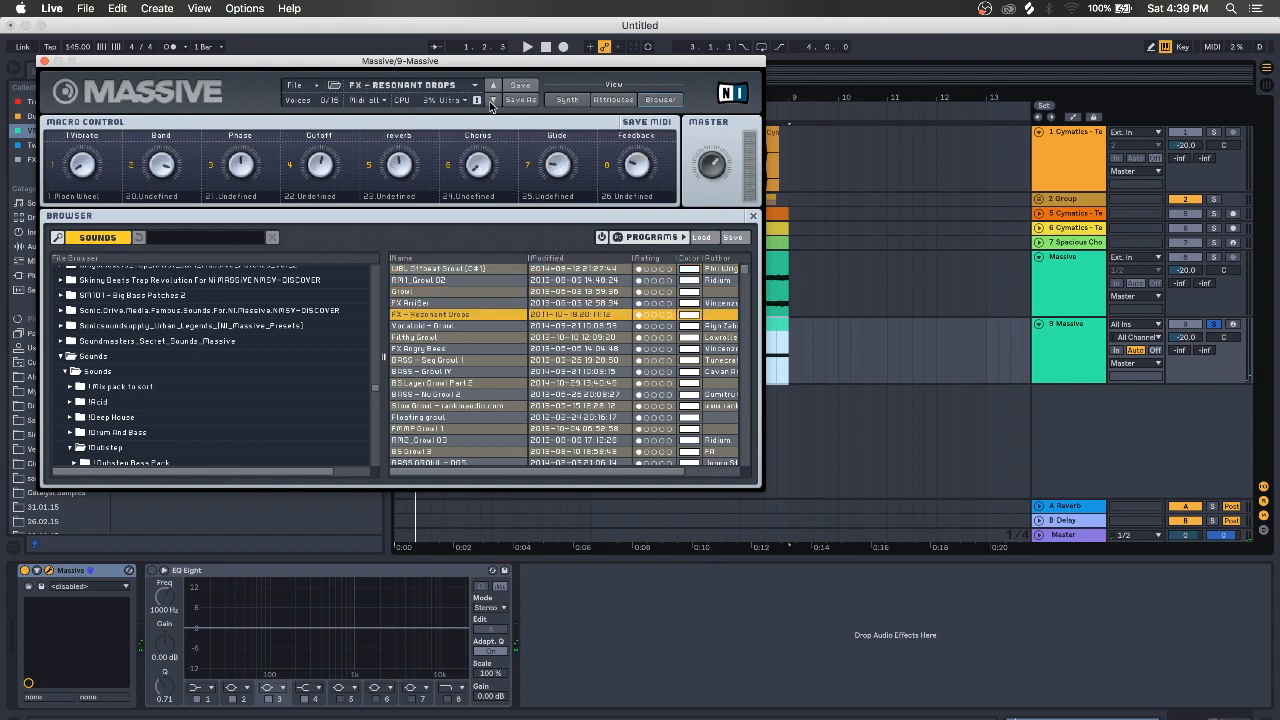
click(491, 103)
key(space)
click(491, 105)
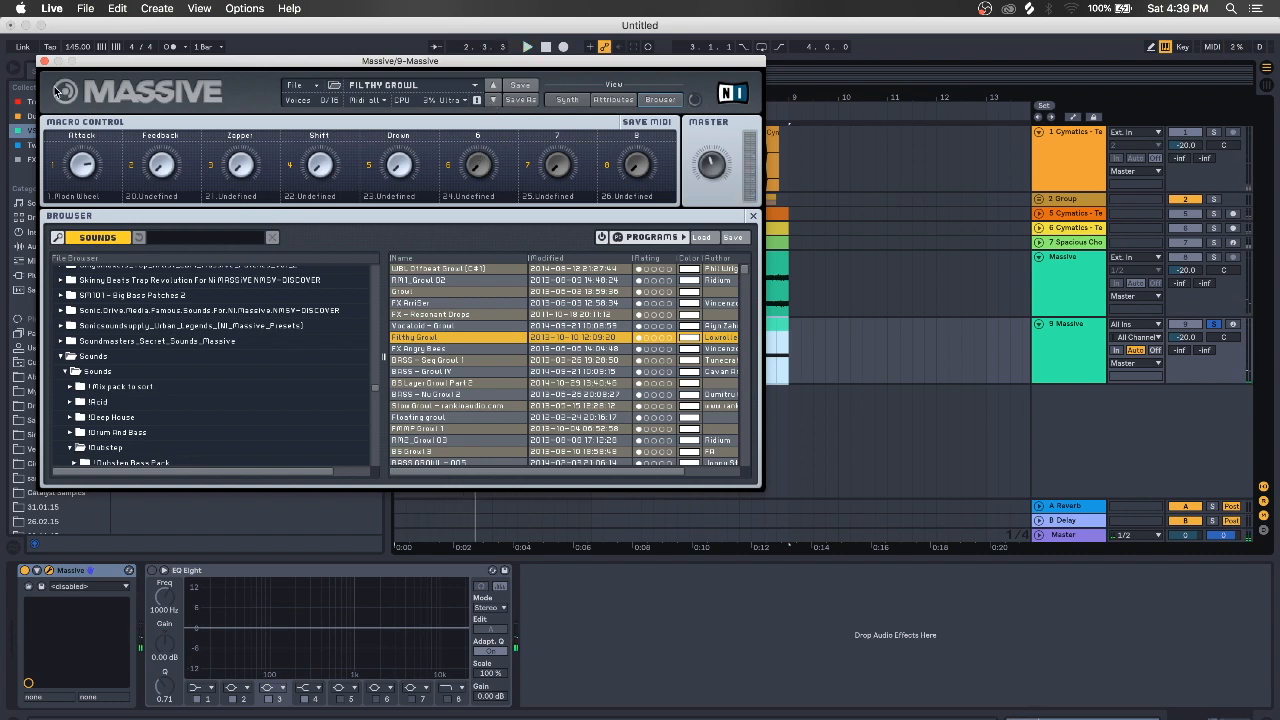
click(44, 61)
double_click(550, 319)
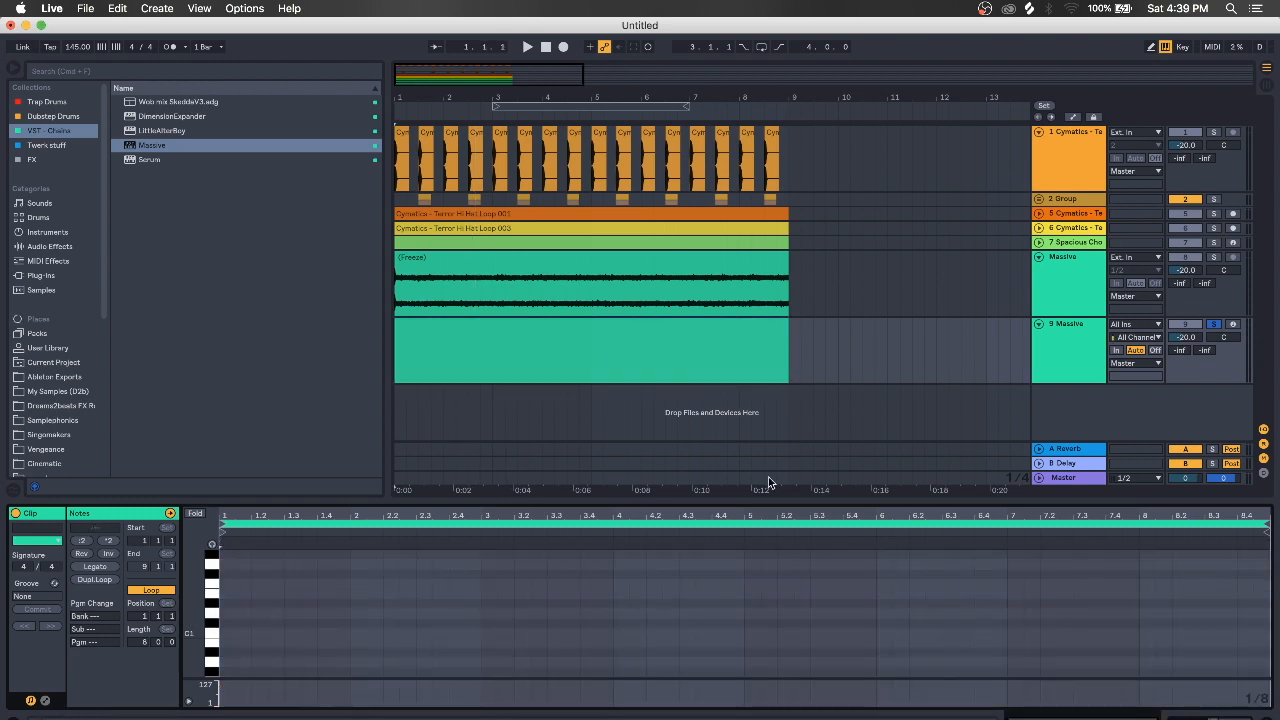
Draw an F2 note in the 9 Massive clip stretched out to about bar 8
click(1049, 357)
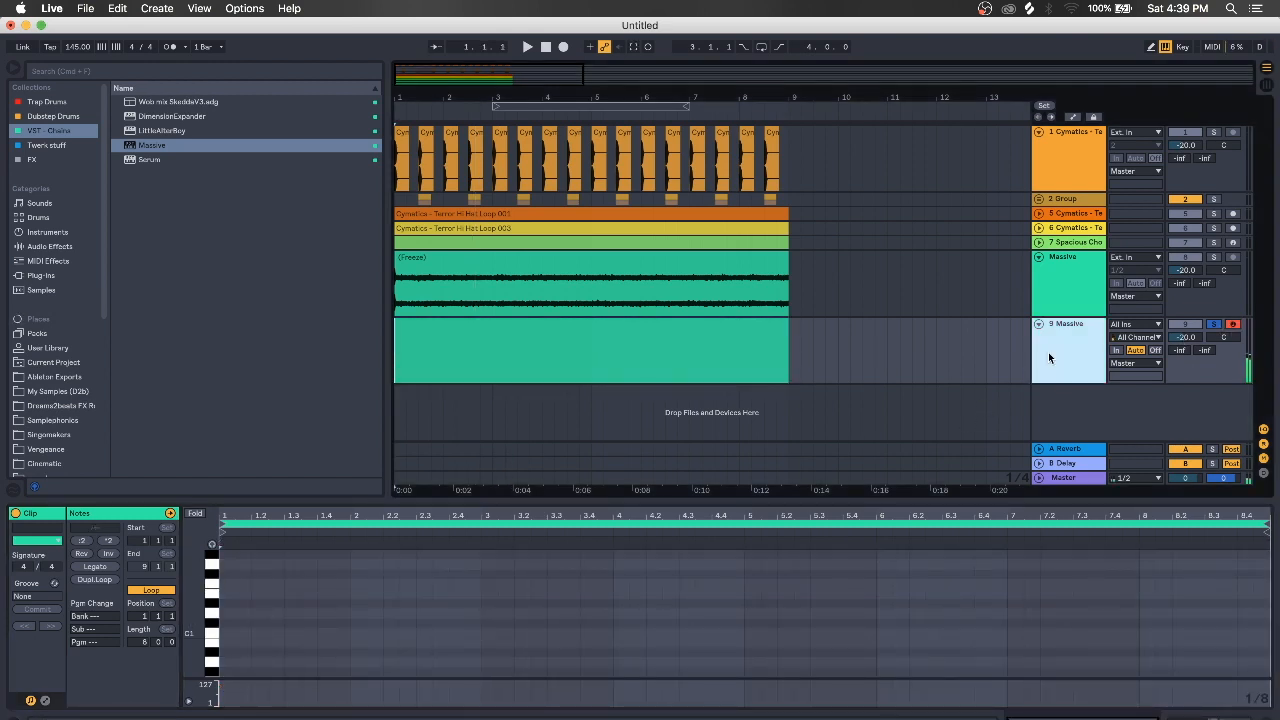
key(shift+Tab)
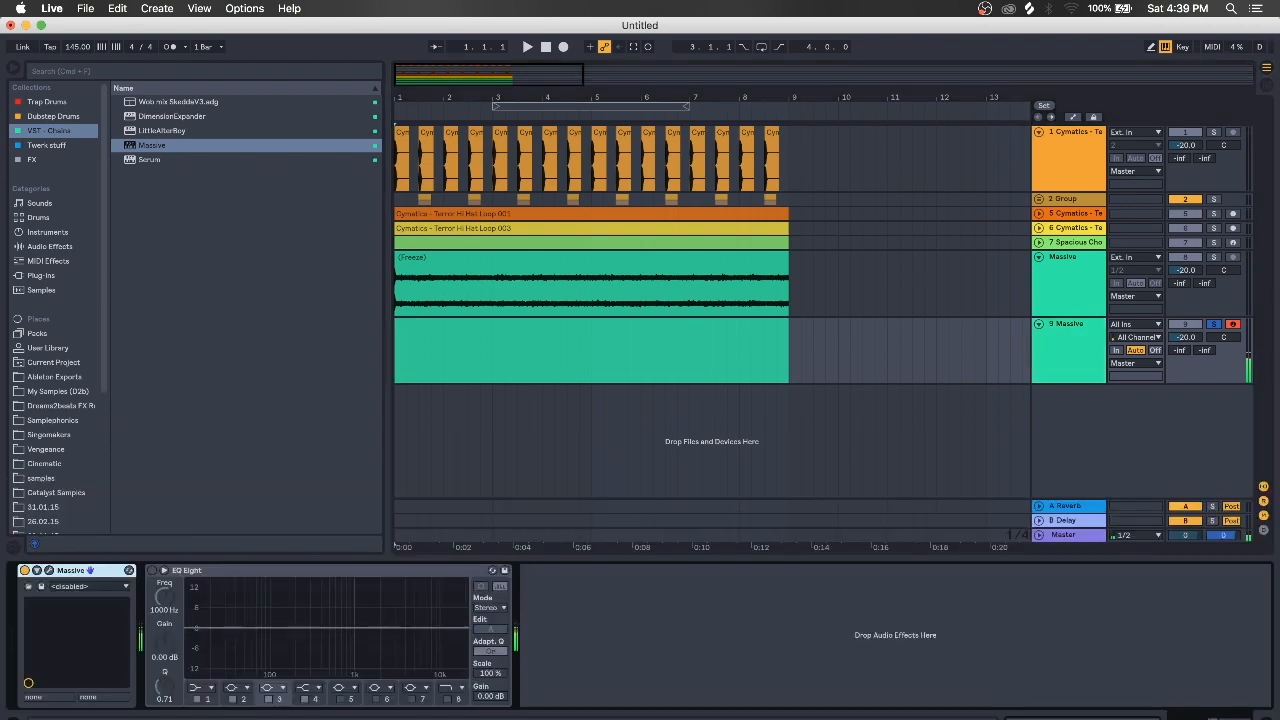
double_click(691, 331)
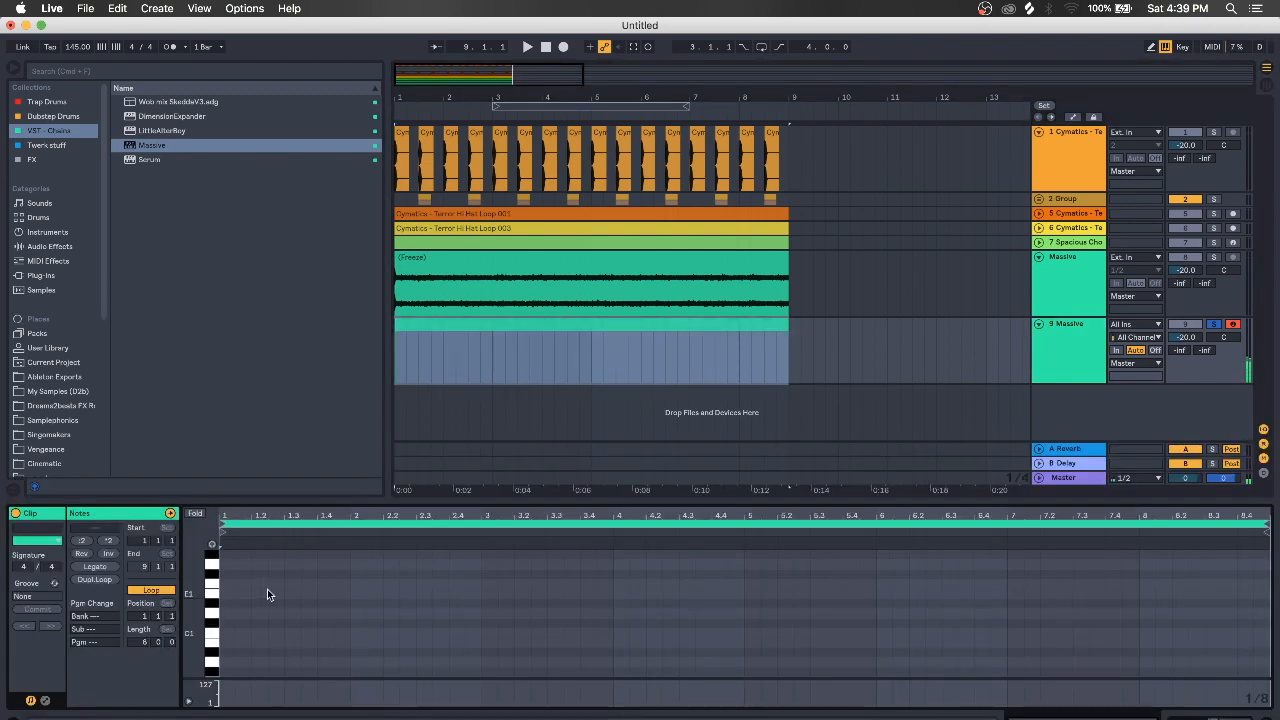
scroll(262, 586, up, 3)
double_click(226, 565)
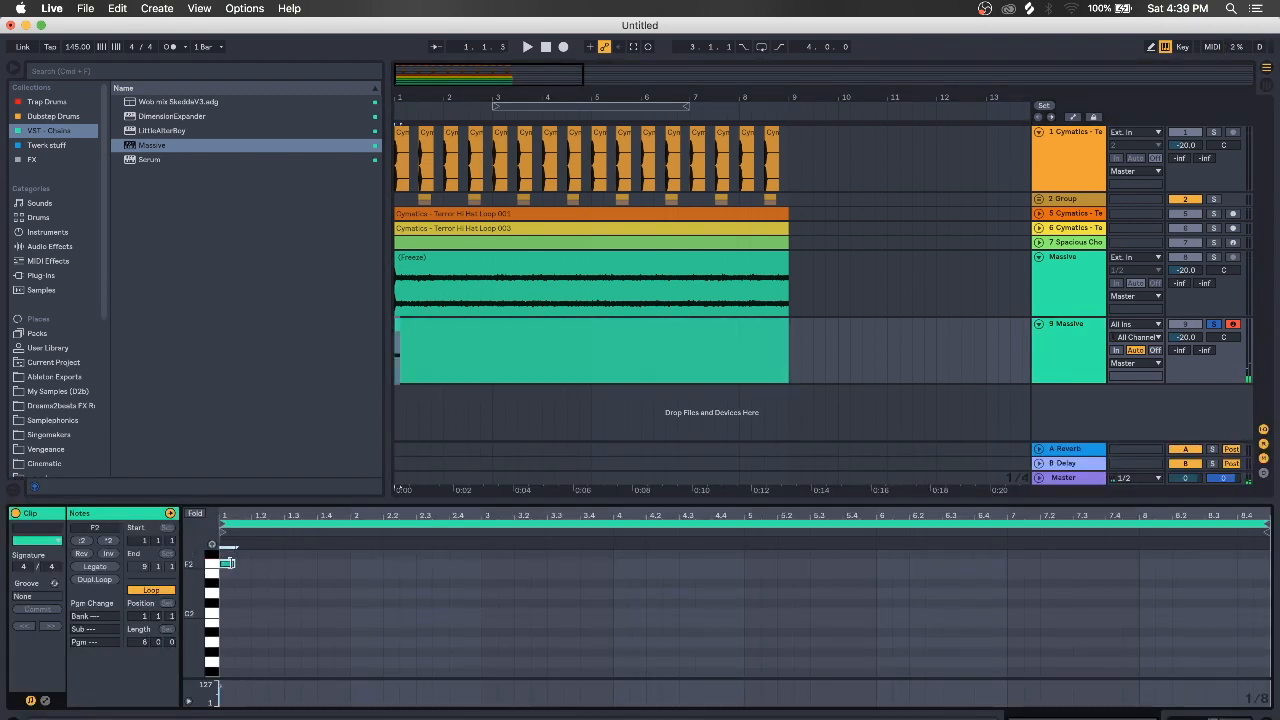
drag(228, 563, 1266, 566)
Duplicate track 9 as 10 Massive, then freeze and flatten it into audio
click(1077, 349)
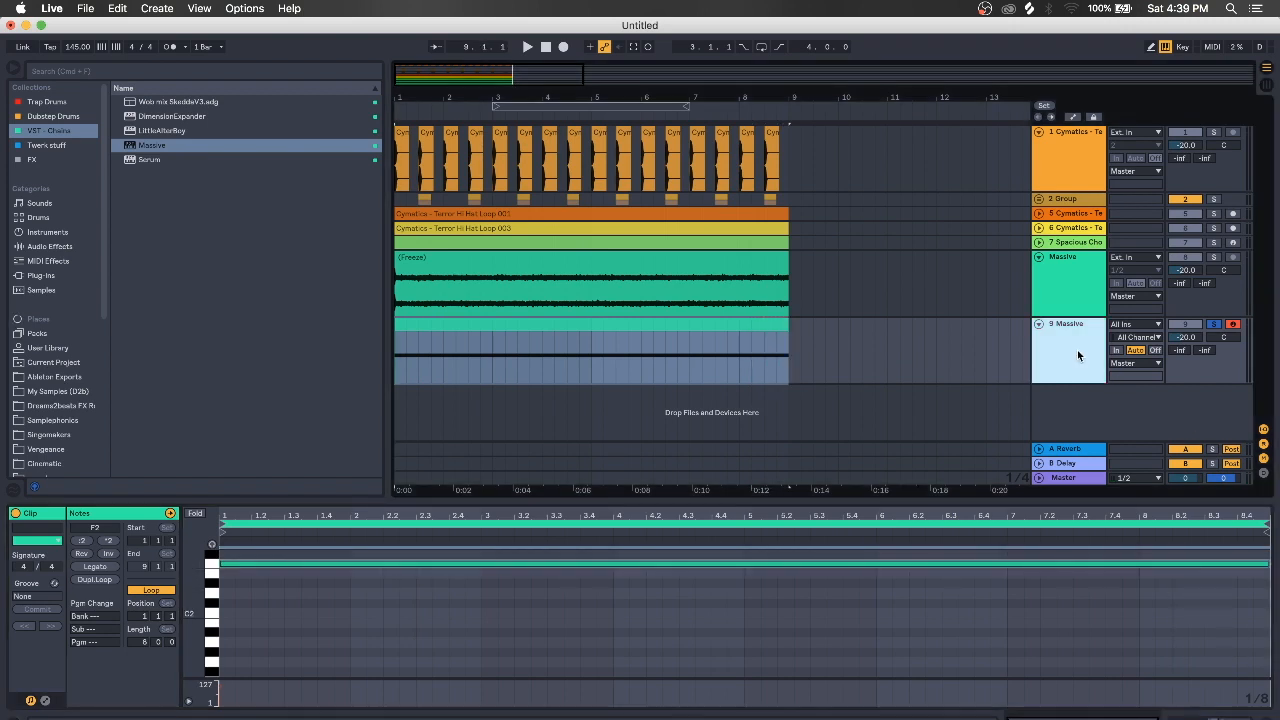
key(super+d)
right_click(1077, 401)
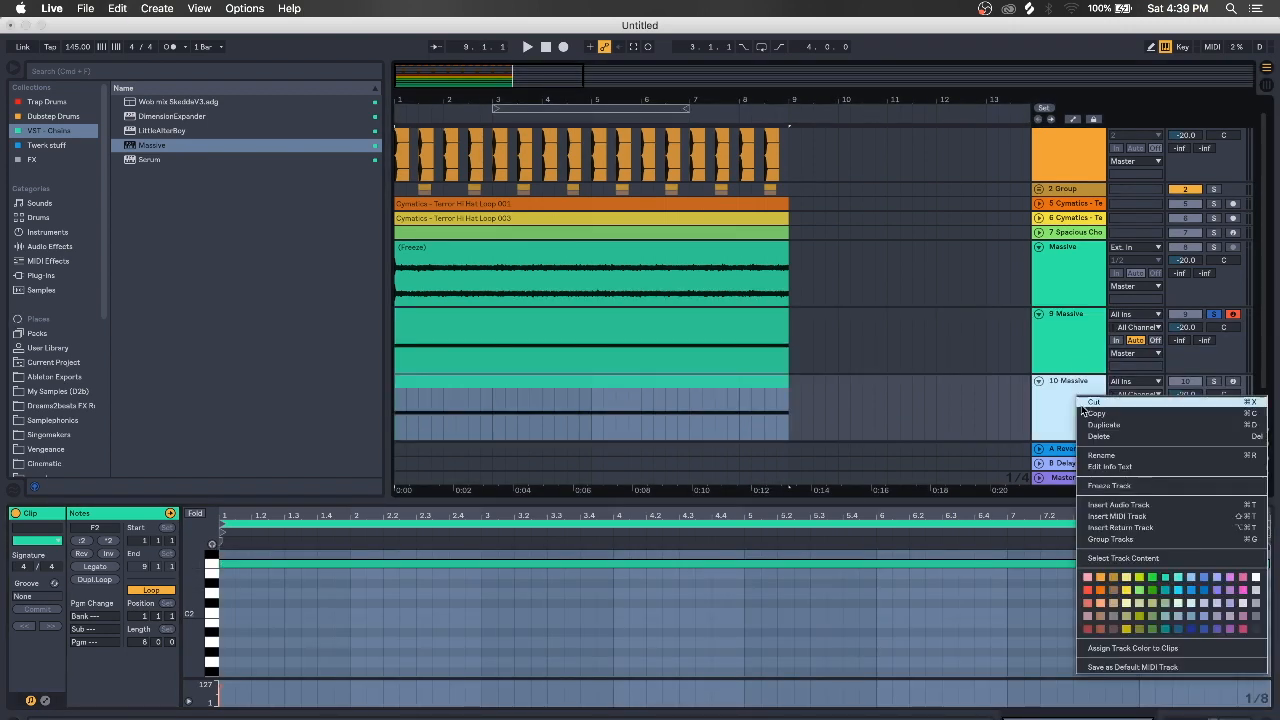
click(1108, 485)
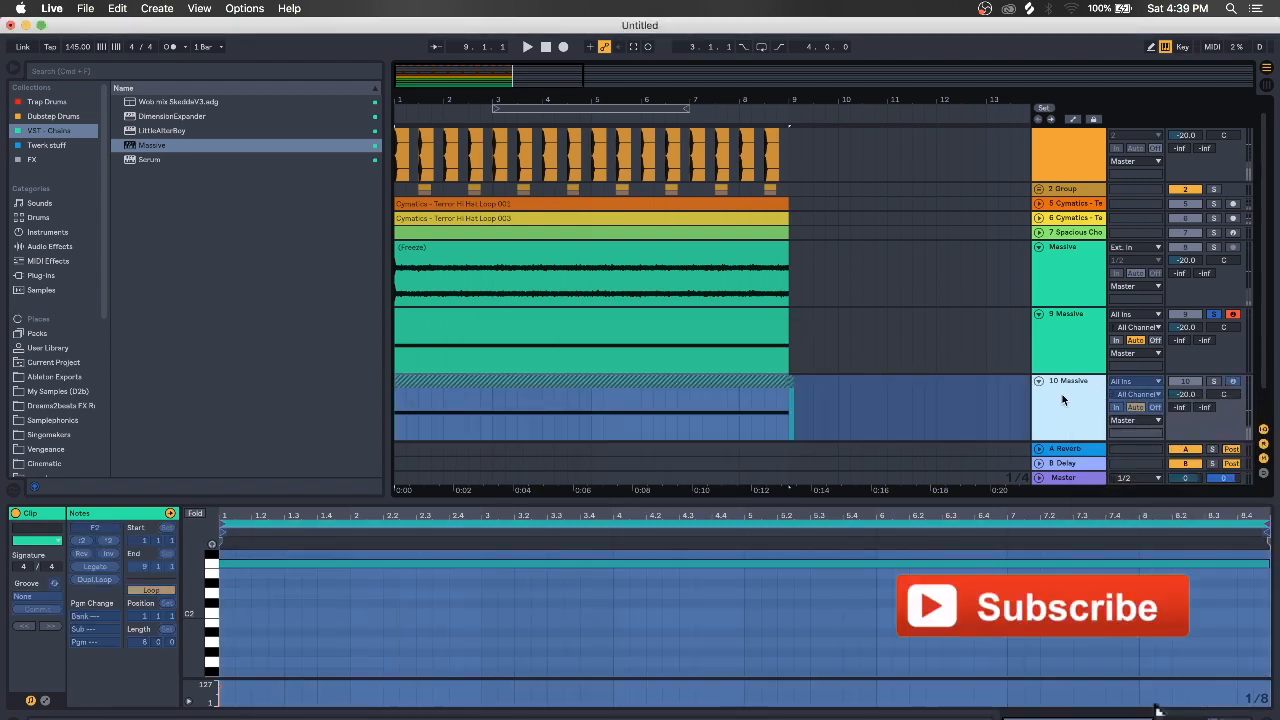
right_click(1060, 394)
click(1090, 498)
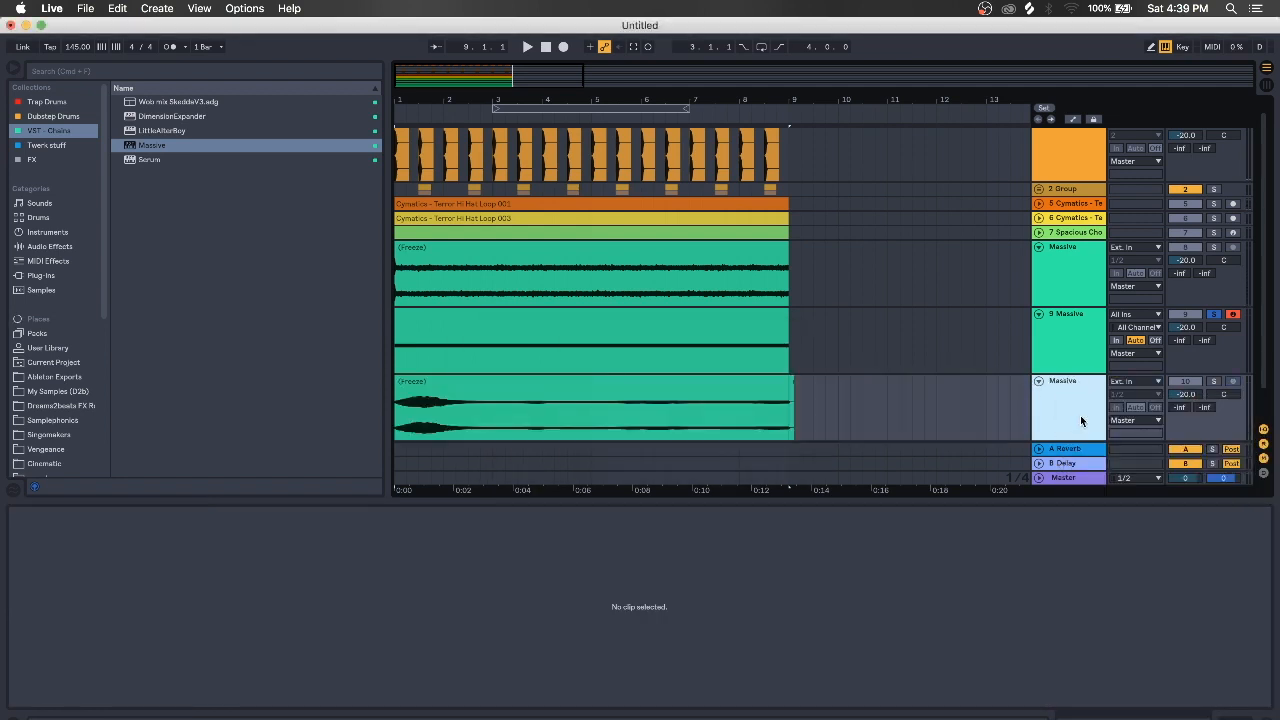
Delete the frozen growl past bar 2 and consolidate the remaining one-bar clip with Cmd+J
drag(800, 392, 442, 385)
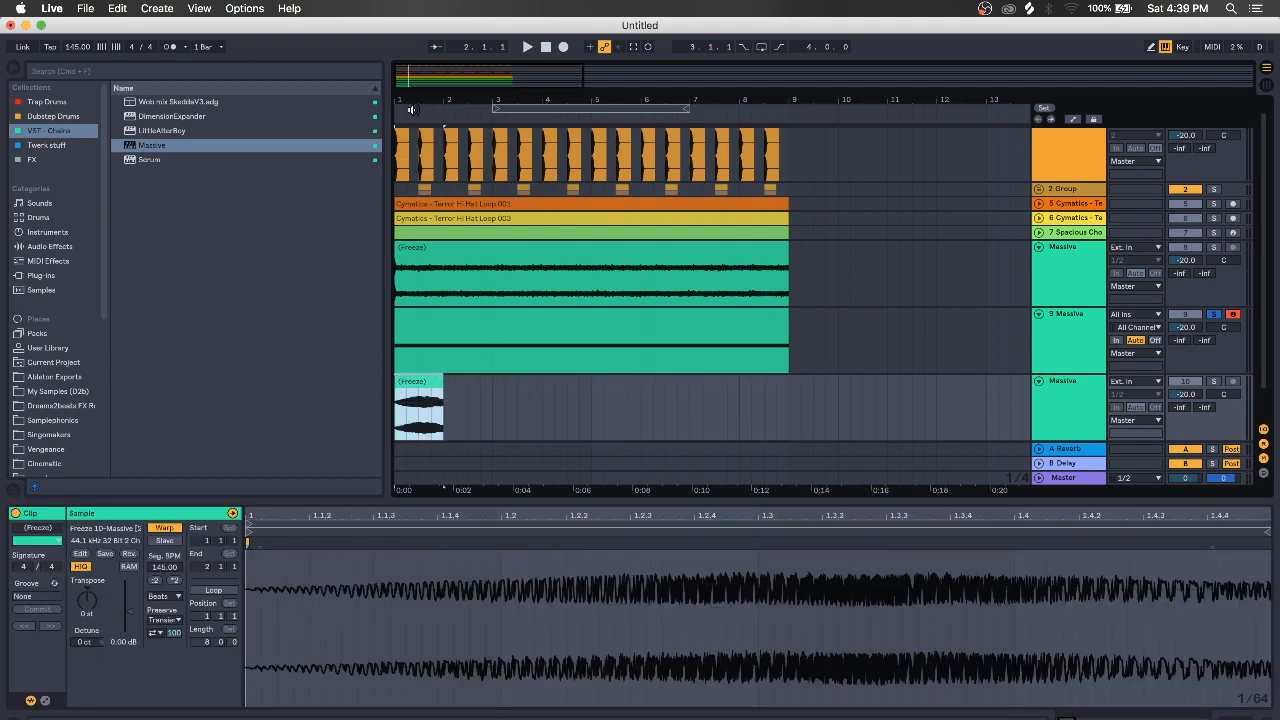
drag(416, 101, 518, 175)
drag(518, 103, 517, 99)
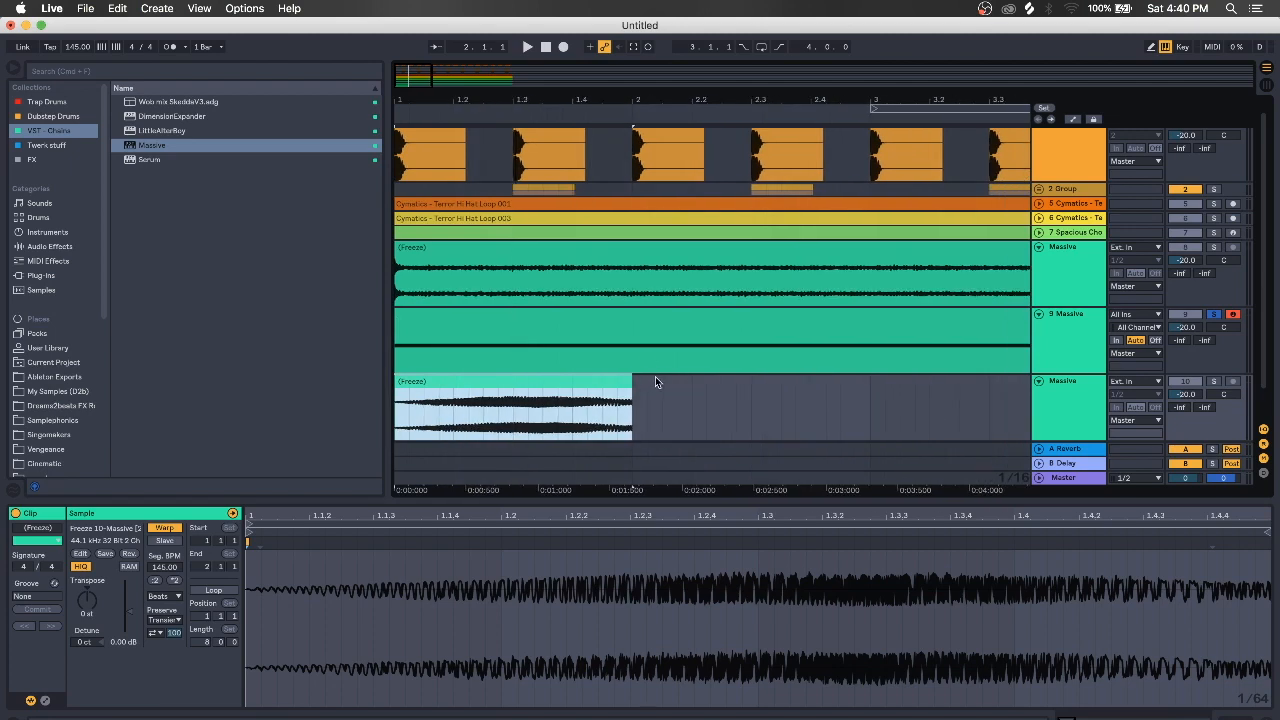
click(619, 420)
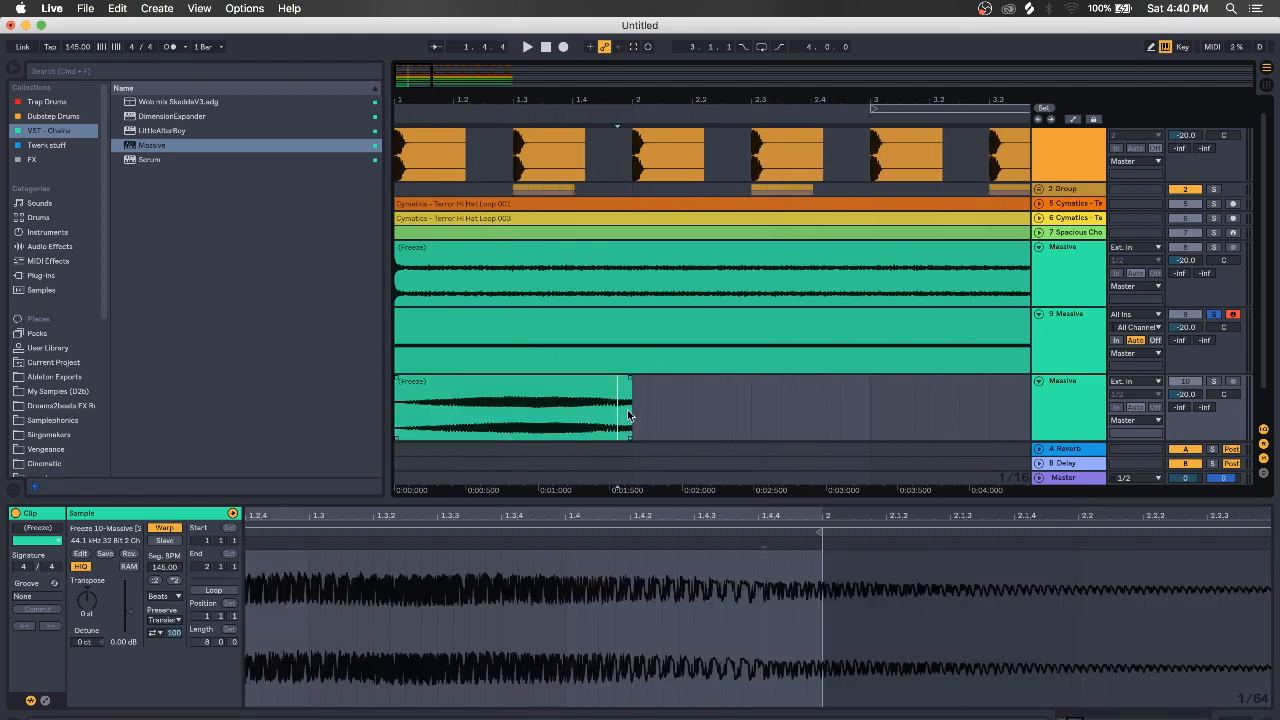
click(569, 382)
key(super+j)
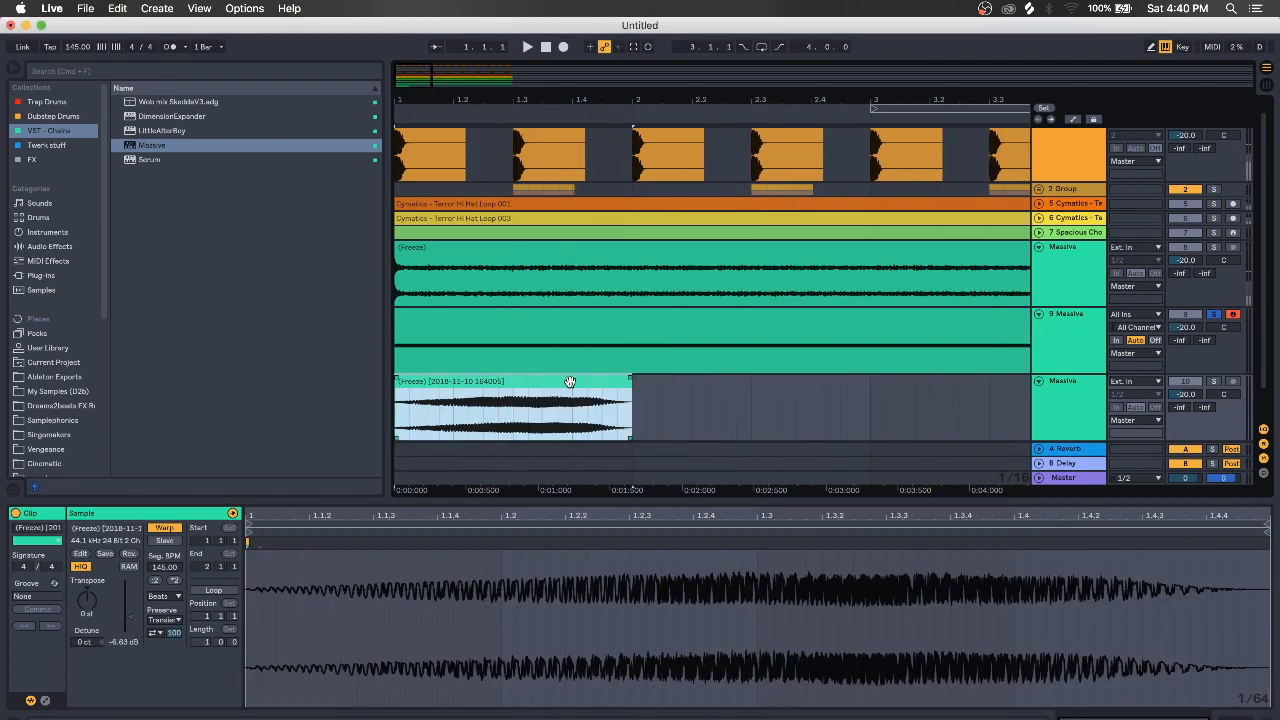
Solo the growl track, audition the clip, and repeat it through bar 9
click(1215, 381)
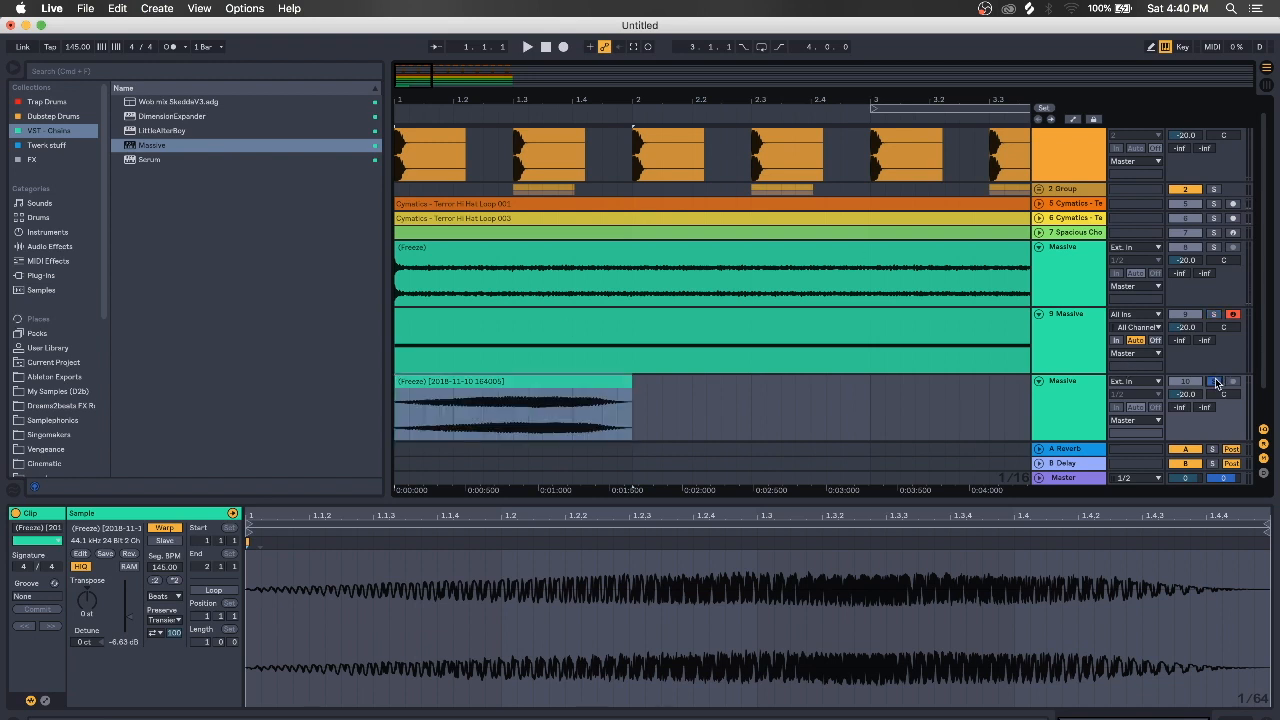
click(538, 388)
key(space)
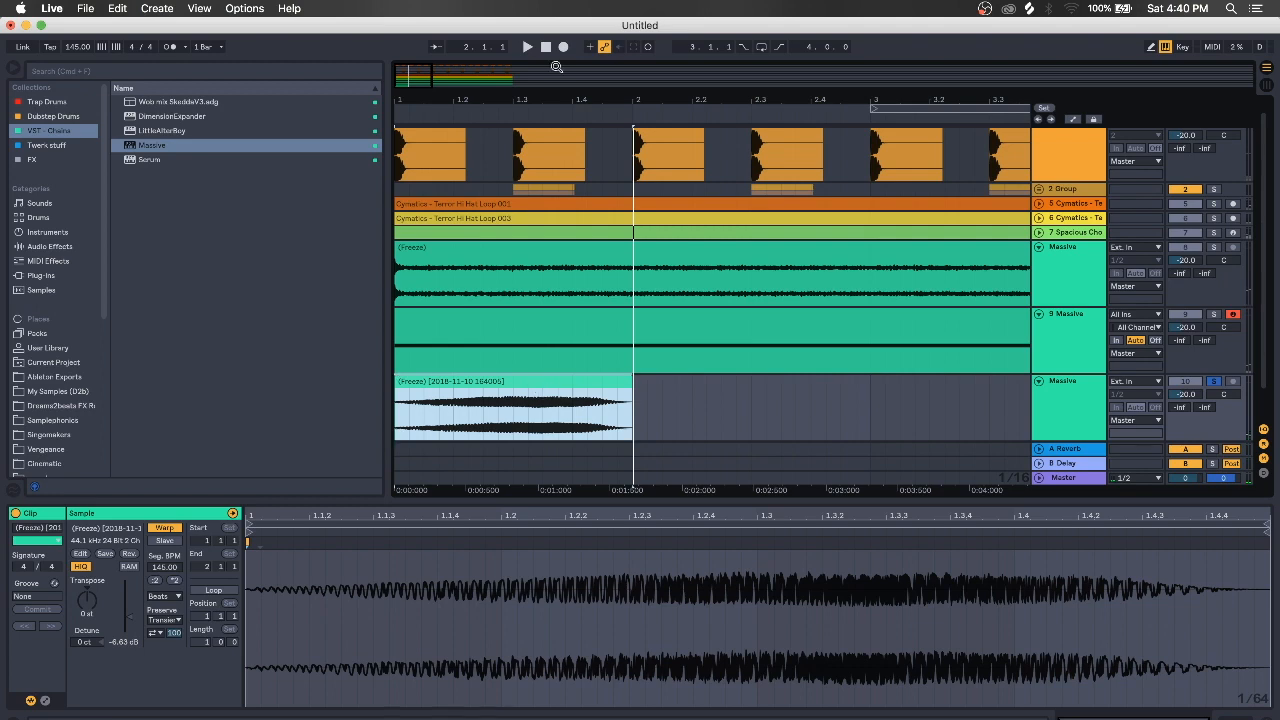
drag(557, 93, 437, 92)
key(super+d)
key(super+d)
key(super+d)
key(super+d)
key(super+d)
key(super+d)
key(super+d)
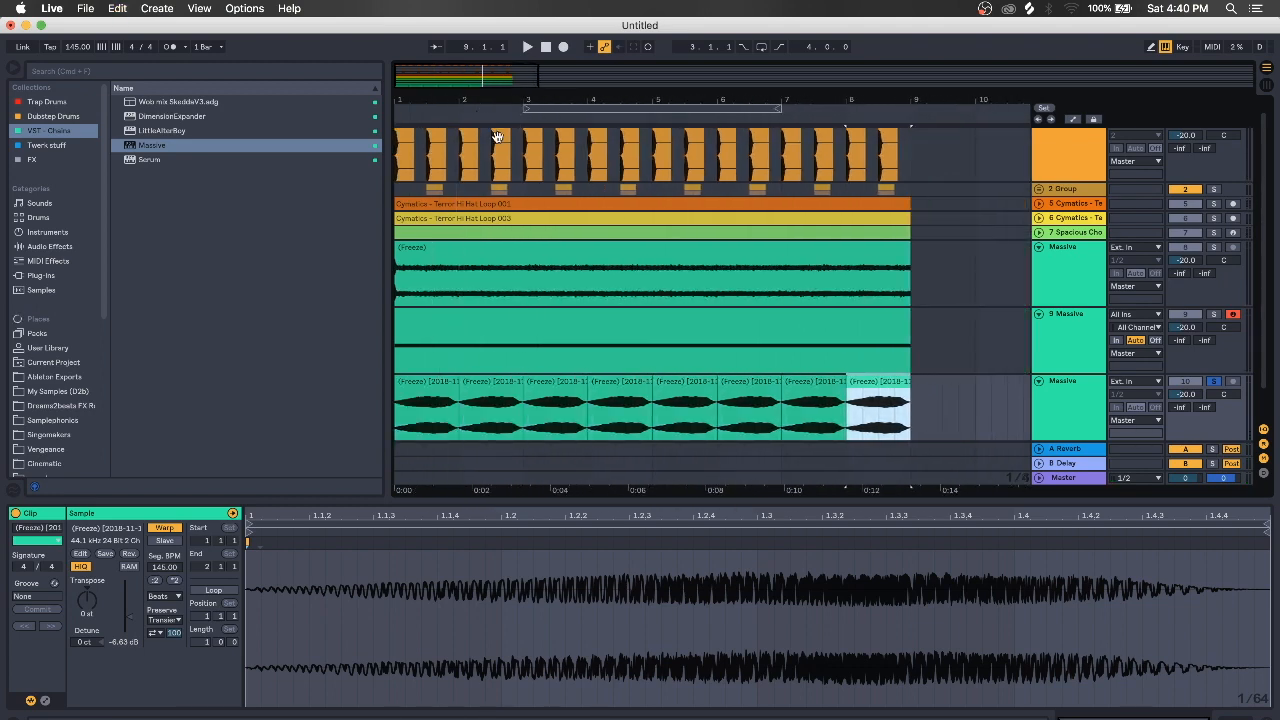
Insert a new empty 11 MIDI track below the frozen growl track
click(1067, 390)
key(super+shift+t)
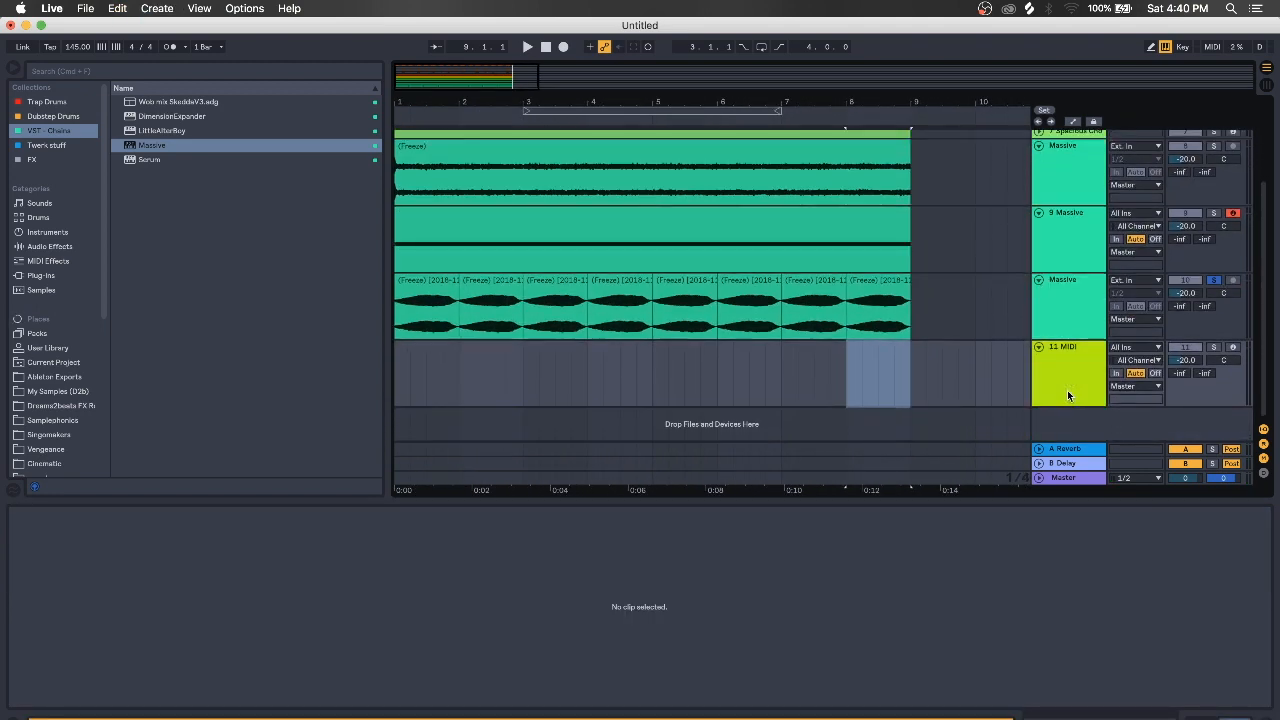
click(1213, 347)
click(1066, 370)
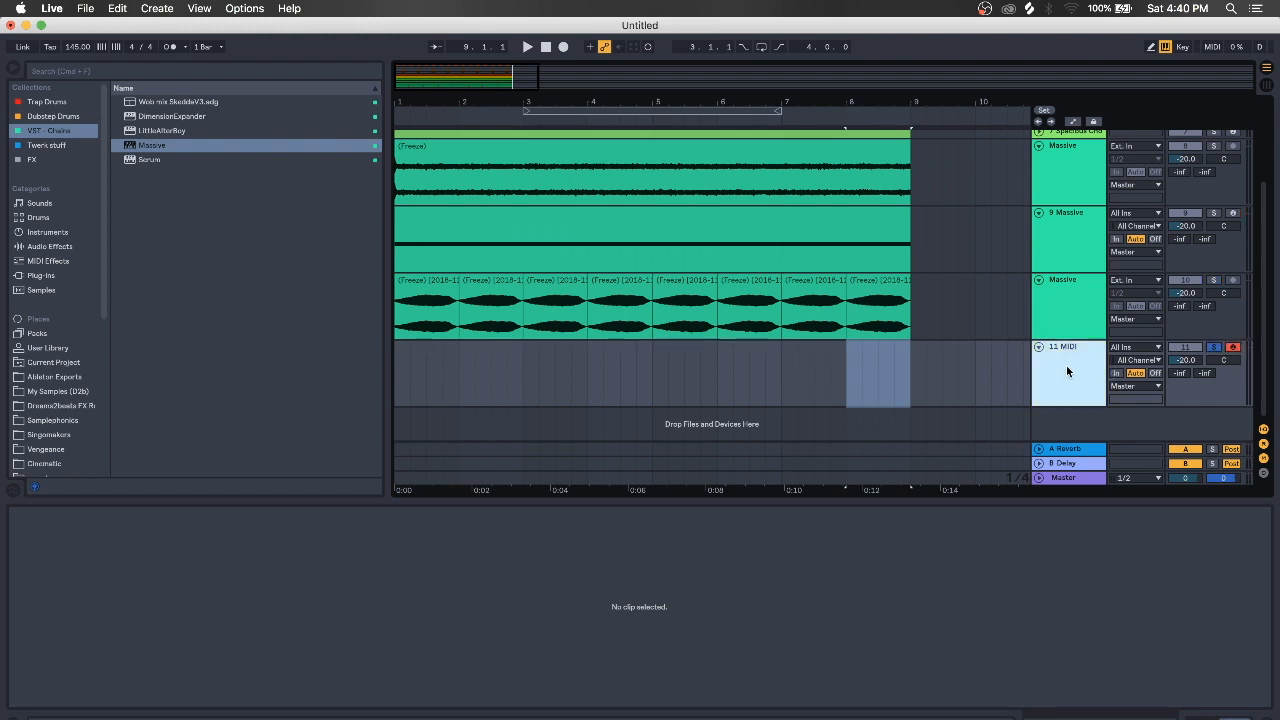
Move the solo to 9 Massive and show its clip plus Massive and EQ Eight devices
click(1071, 240)
click(1213, 213)
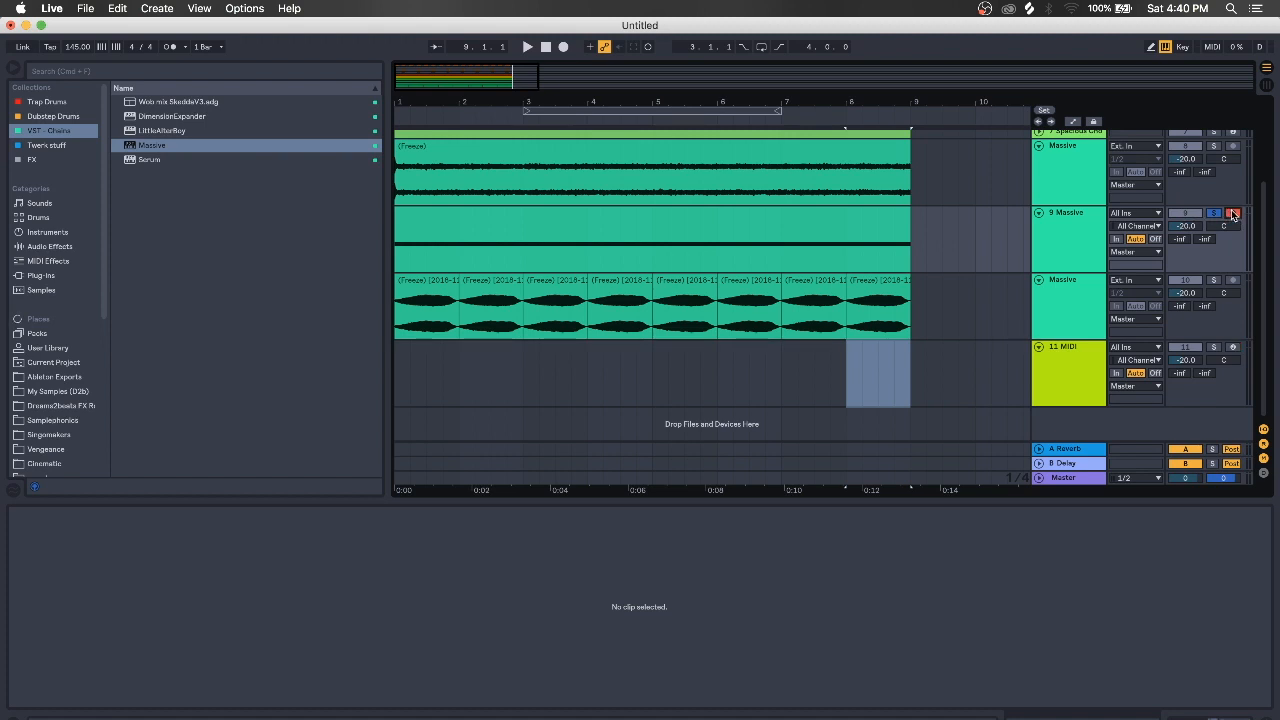
click(1063, 223)
click(721, 213)
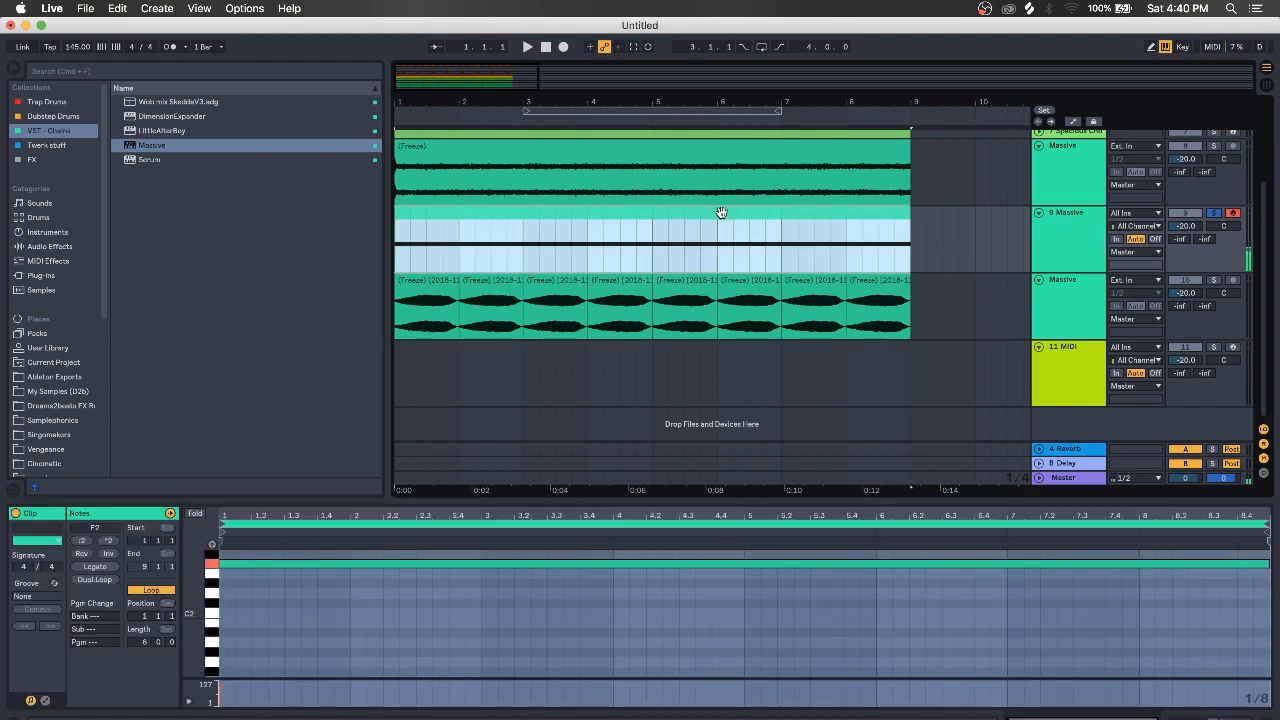
click(1201, 715)
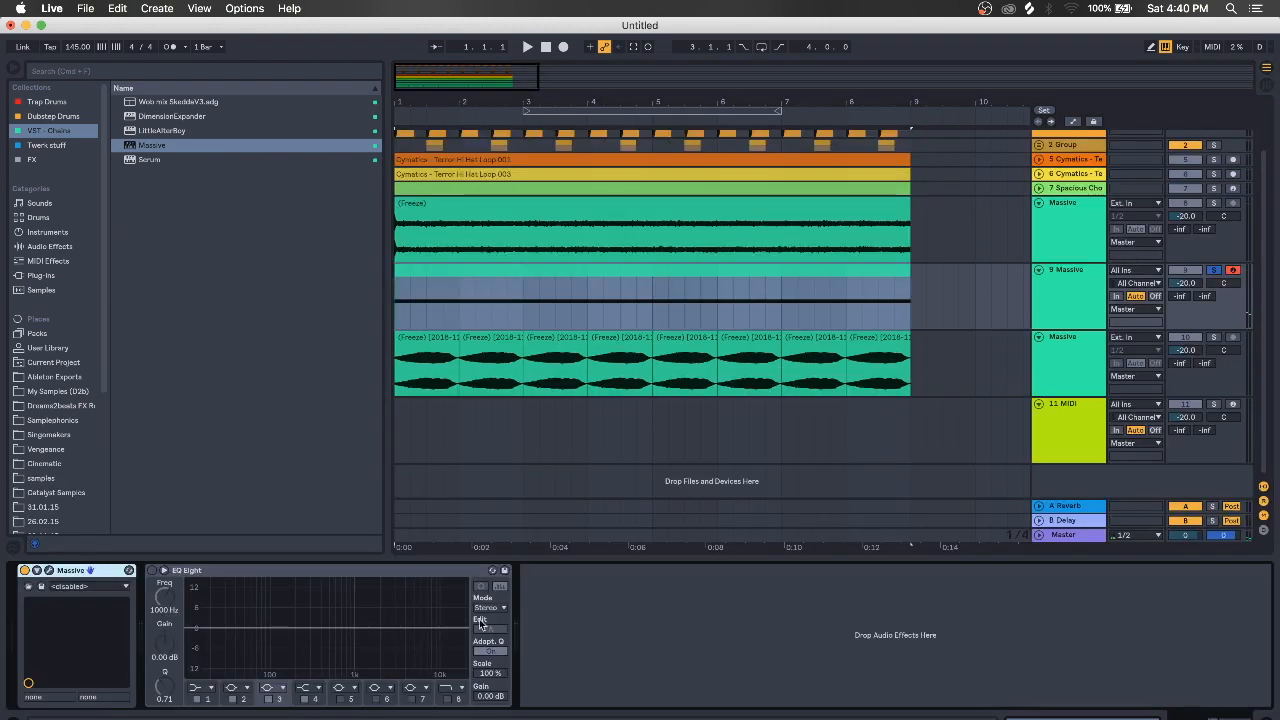
Browse track 9's Massive growl presets, settle on BASS - Seq Growl 1, and close the window
click(50, 571)
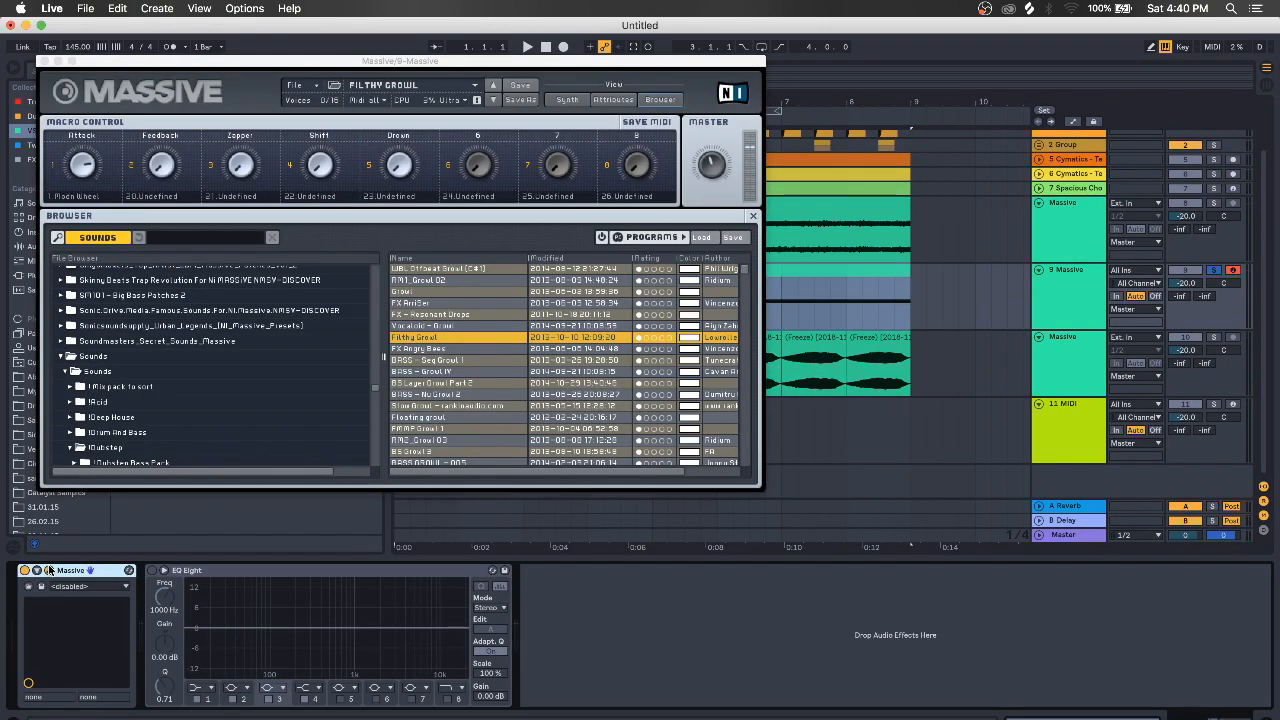
click(493, 100)
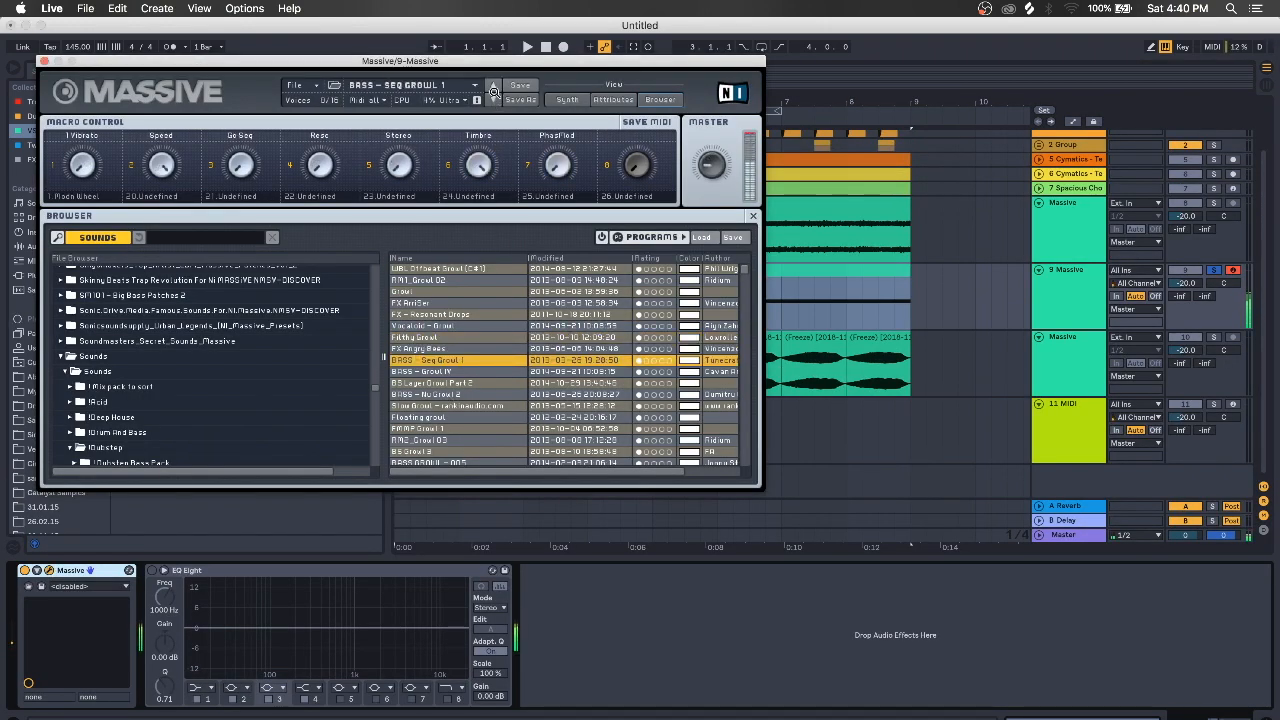
click(493, 86)
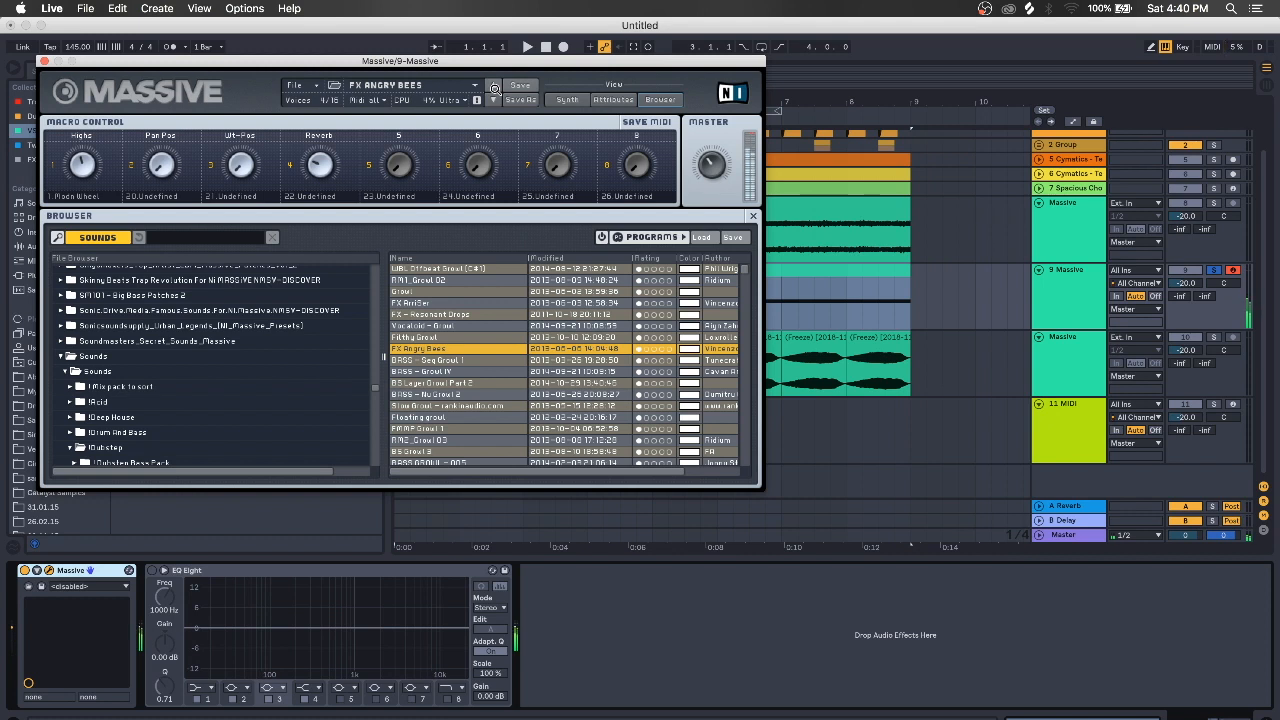
click(494, 101)
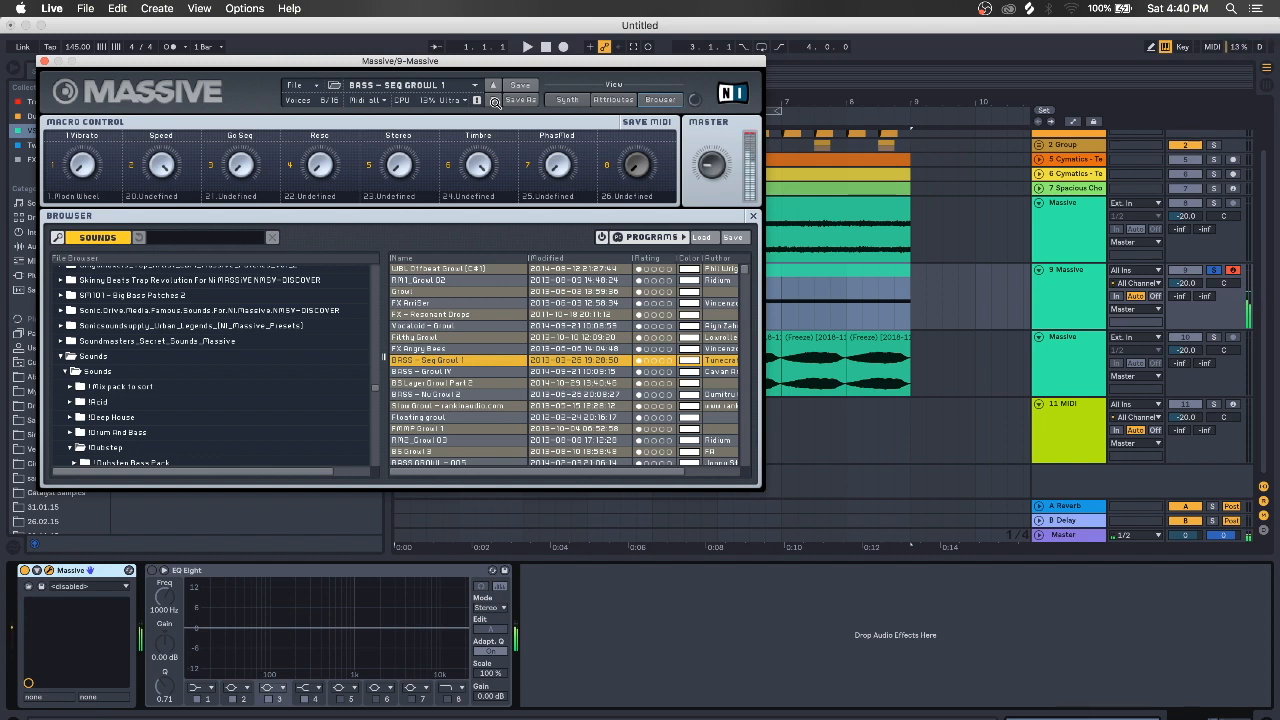
click(494, 101)
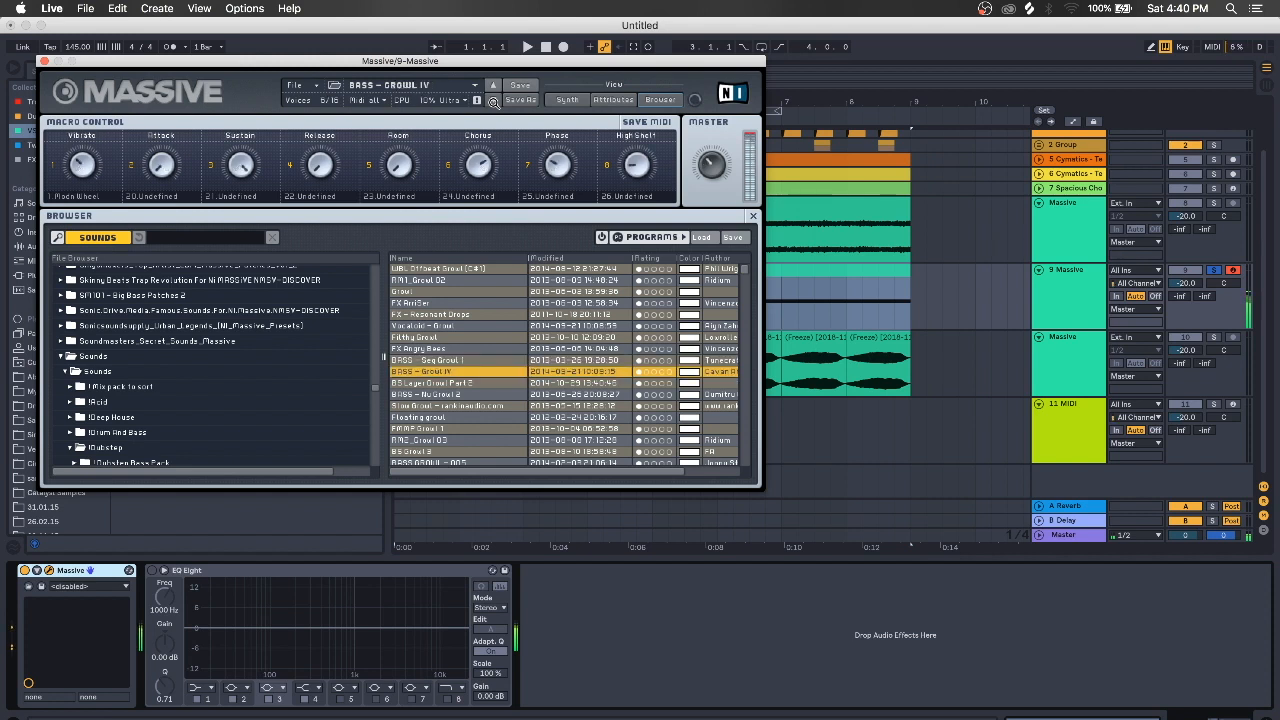
click(494, 101)
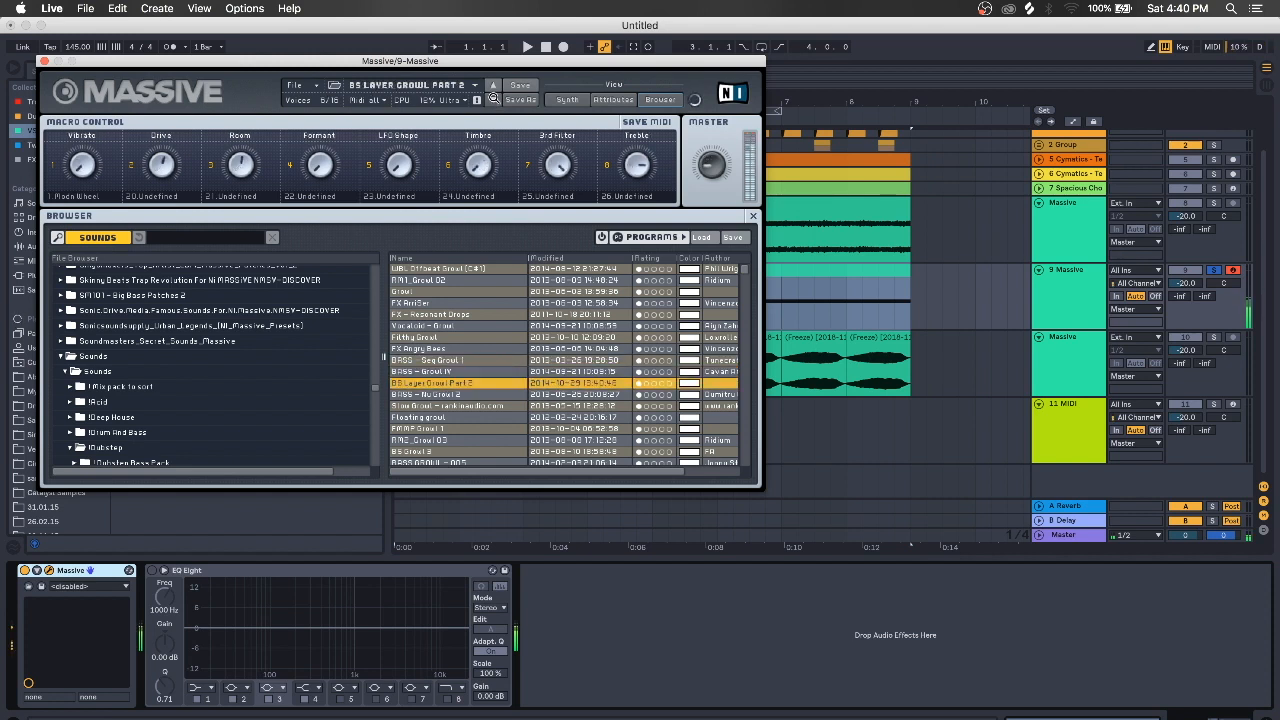
click(494, 101)
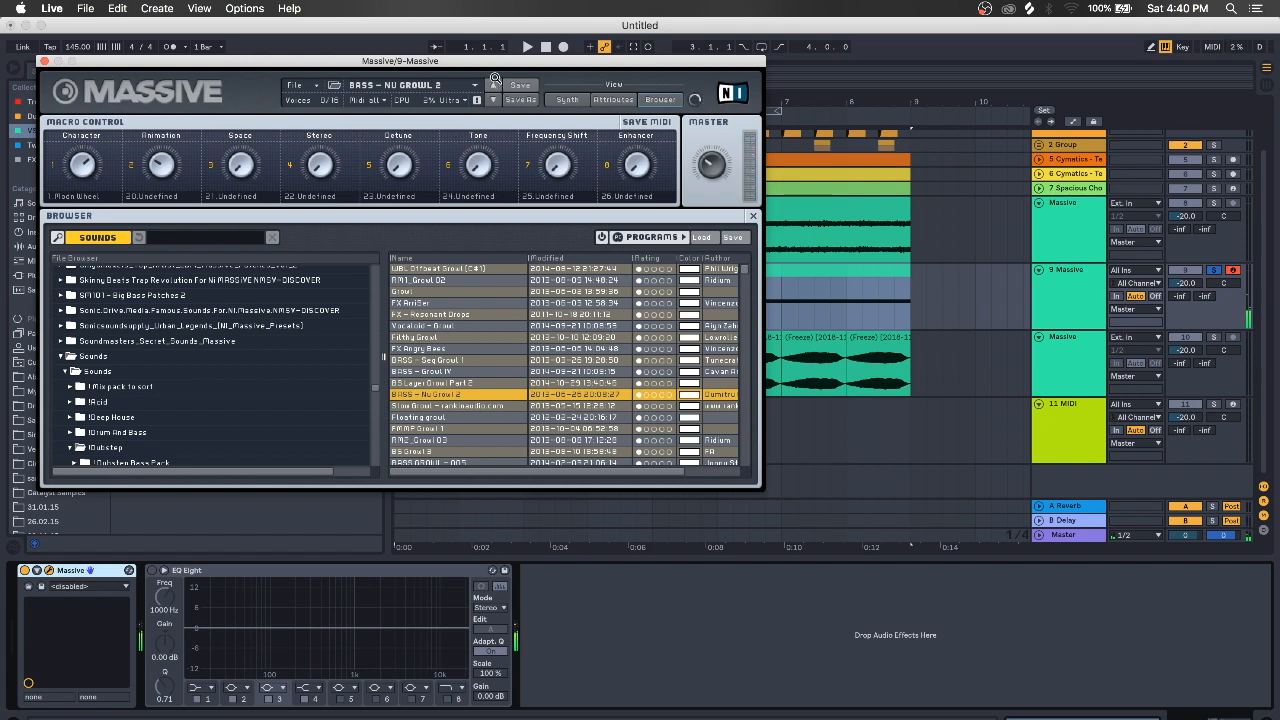
click(494, 78)
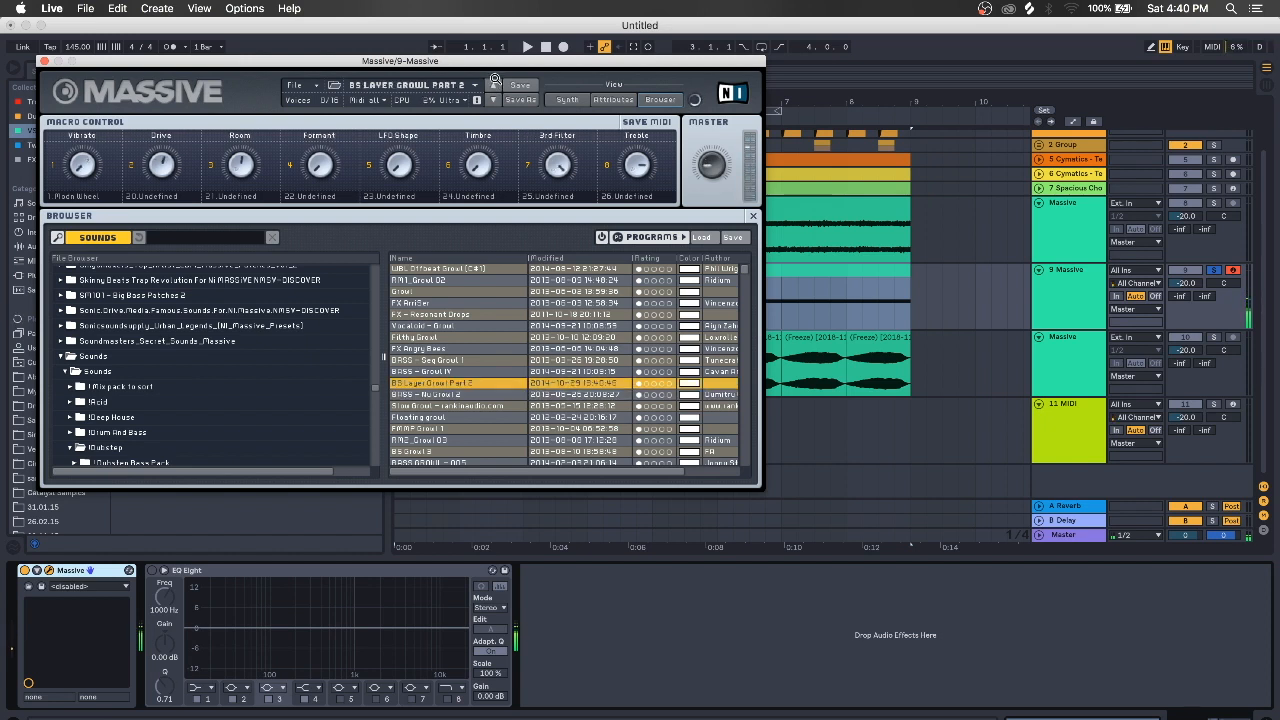
click(494, 82)
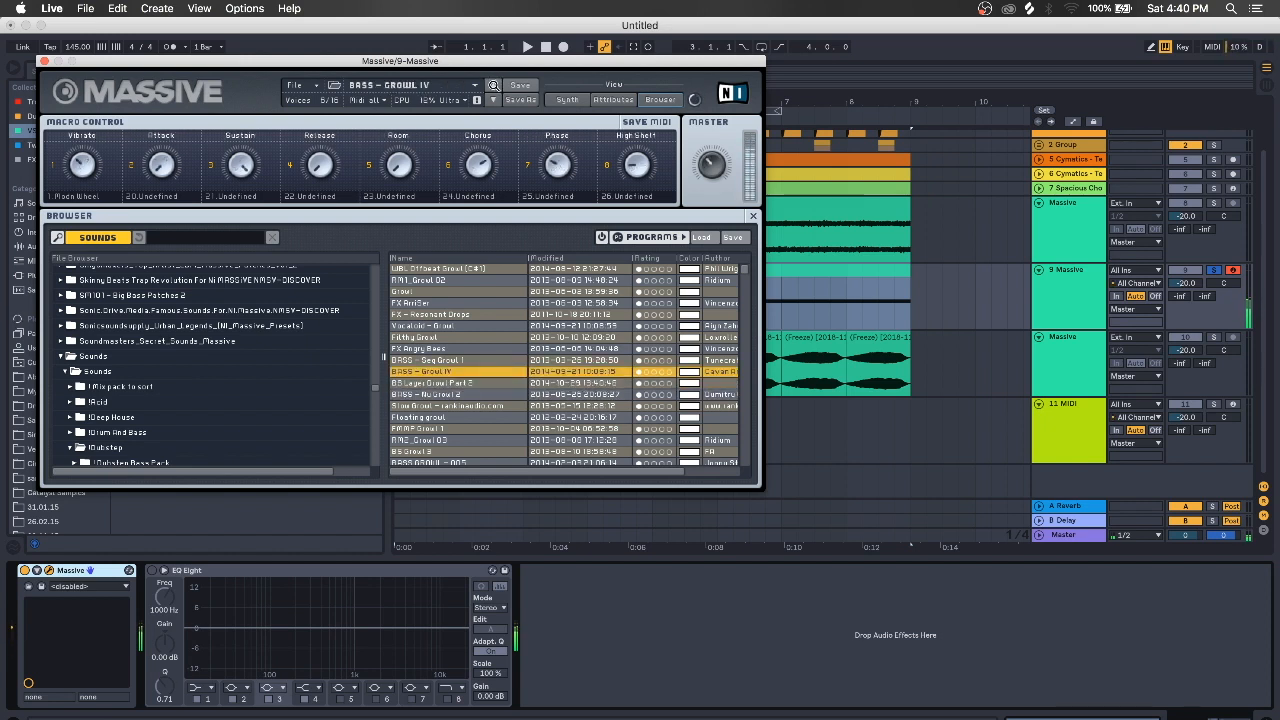
click(494, 84)
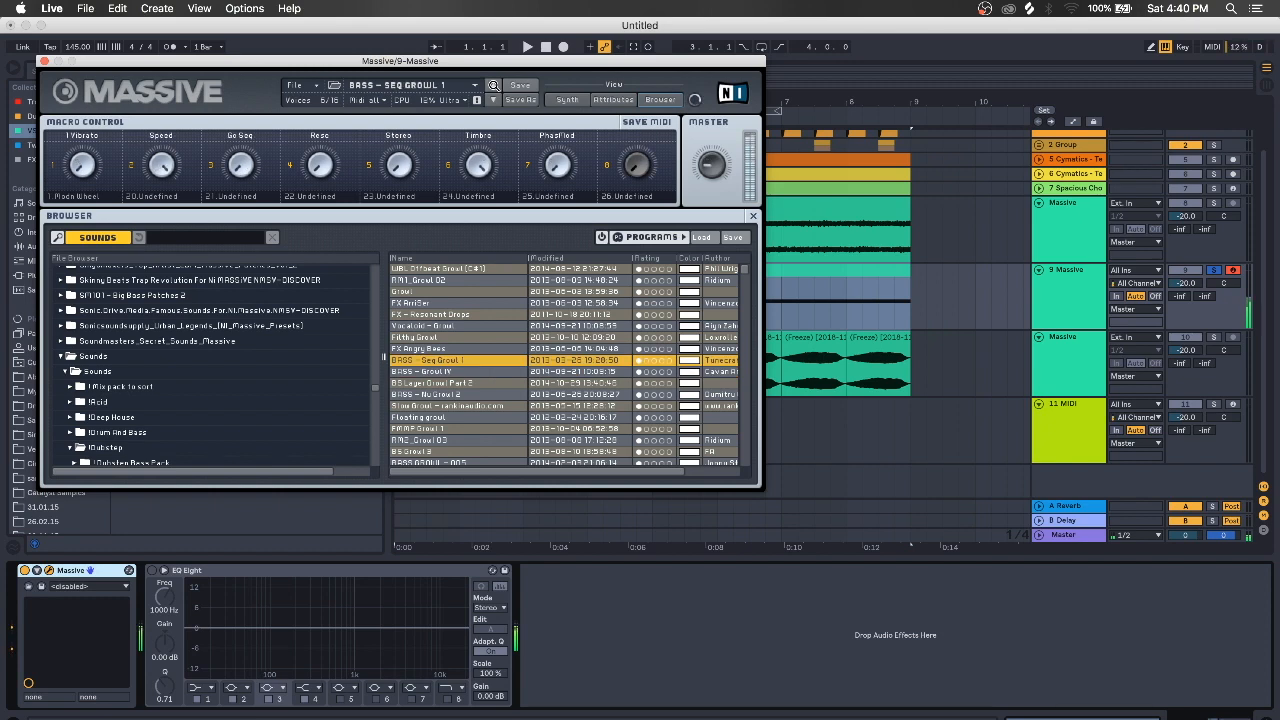
click(43, 62)
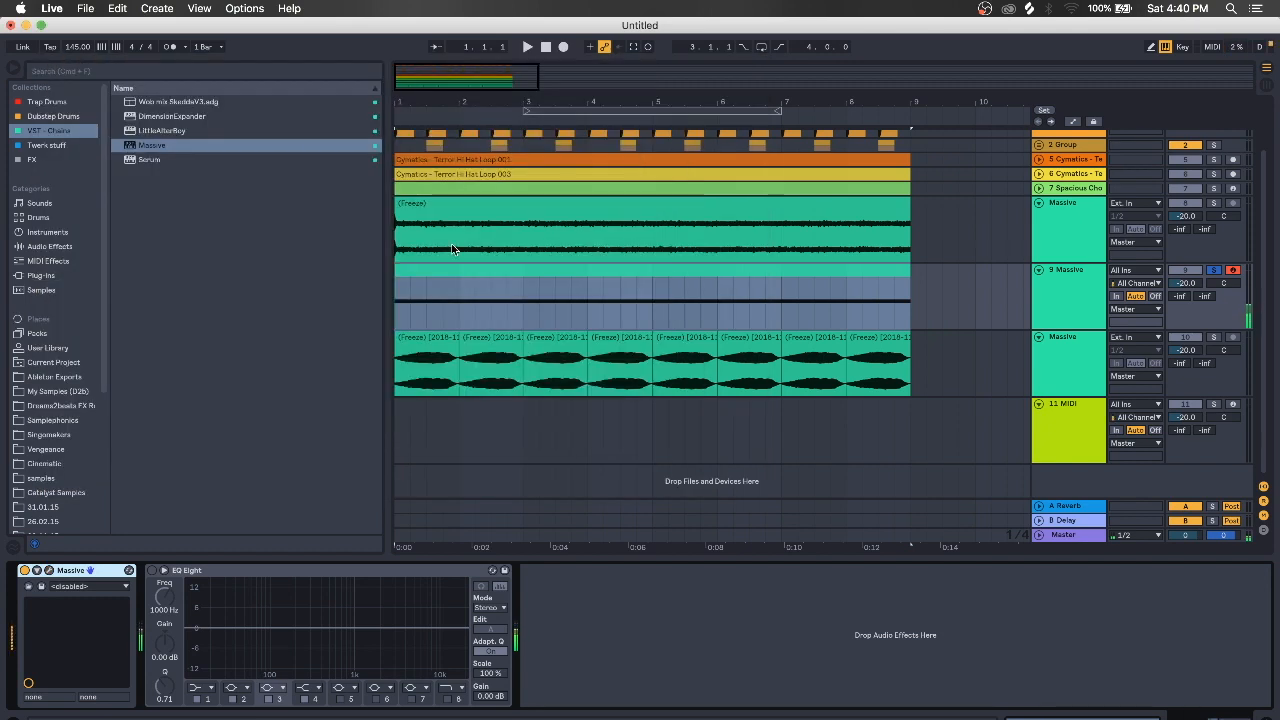
Duplicate 9 Massive as 10 Massive, then freeze and flatten the copy into audio
click(1081, 289)
key(super+d)
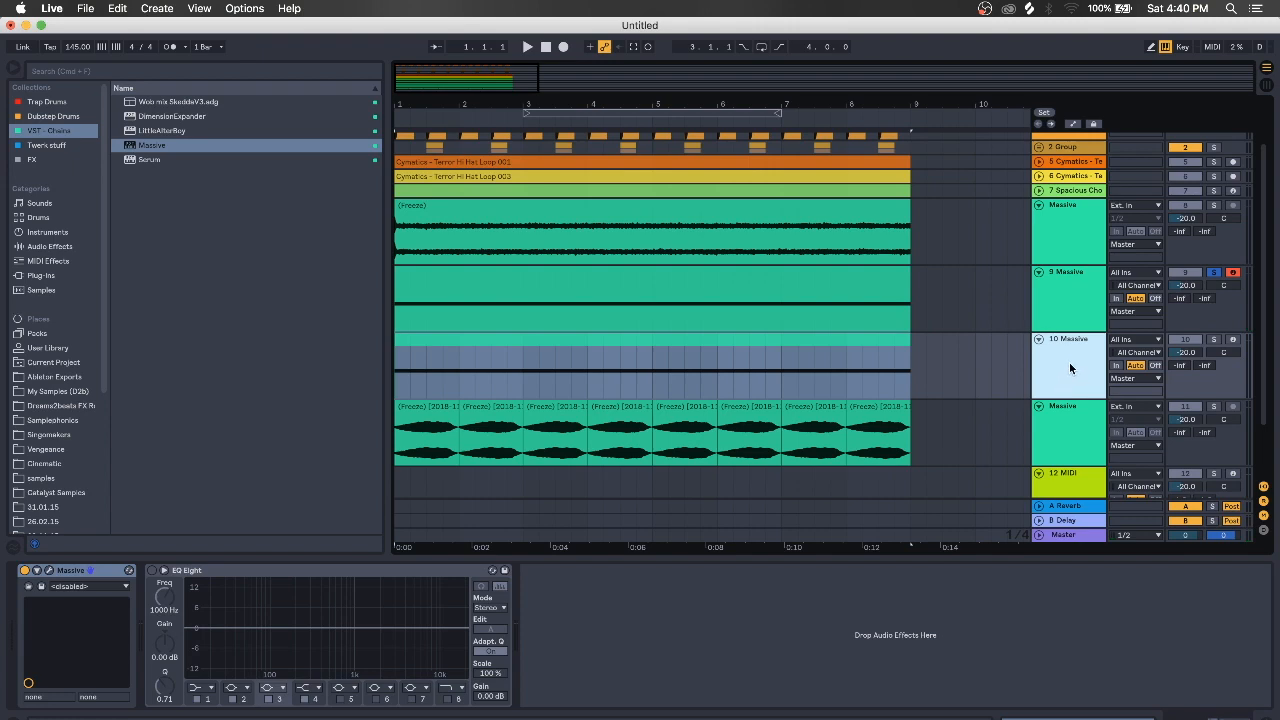
right_click(1069, 362)
click(1080, 452)
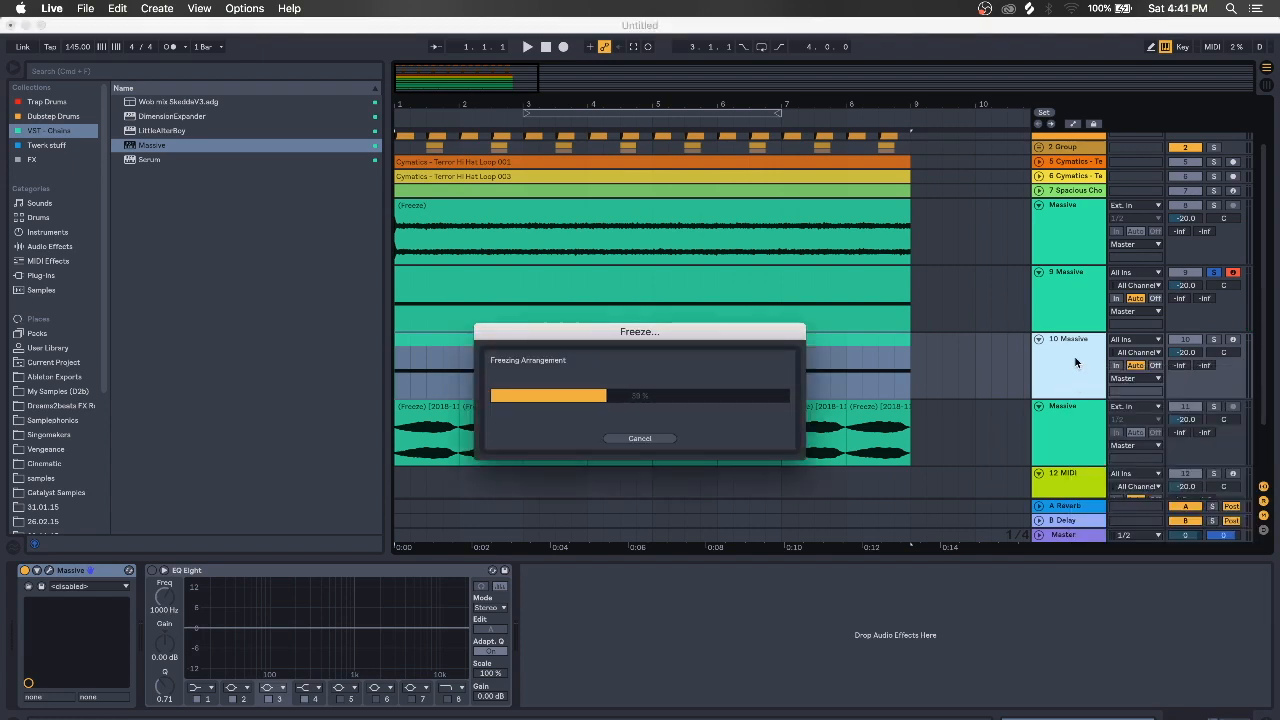
right_click(1076, 362)
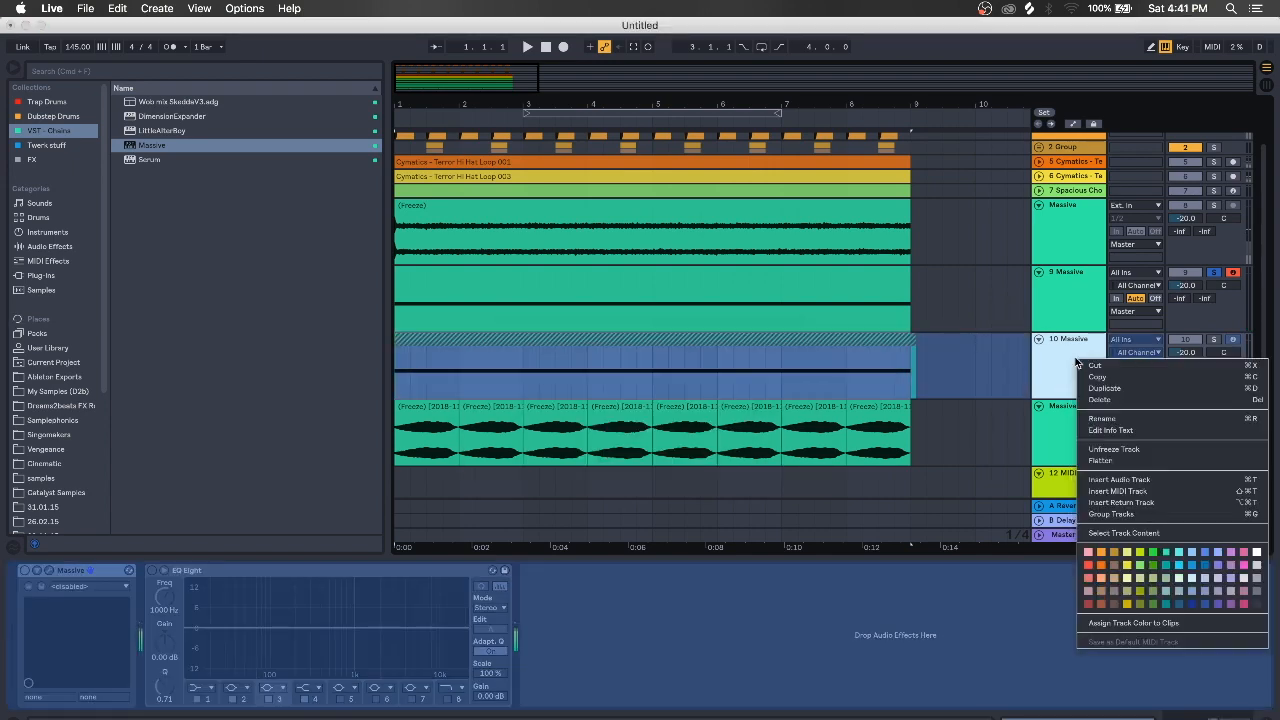
click(1103, 460)
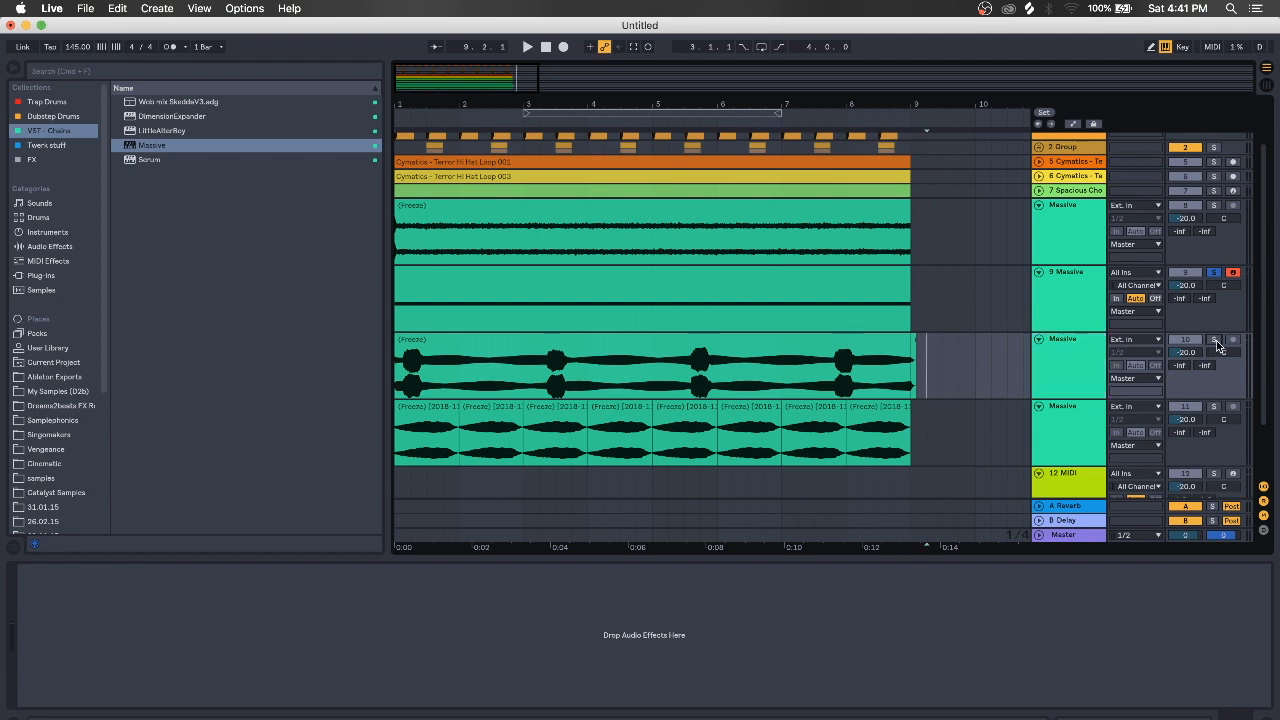
Audition track 10's flattened growl and delete everything after its first hit
click(398, 390)
key(space)
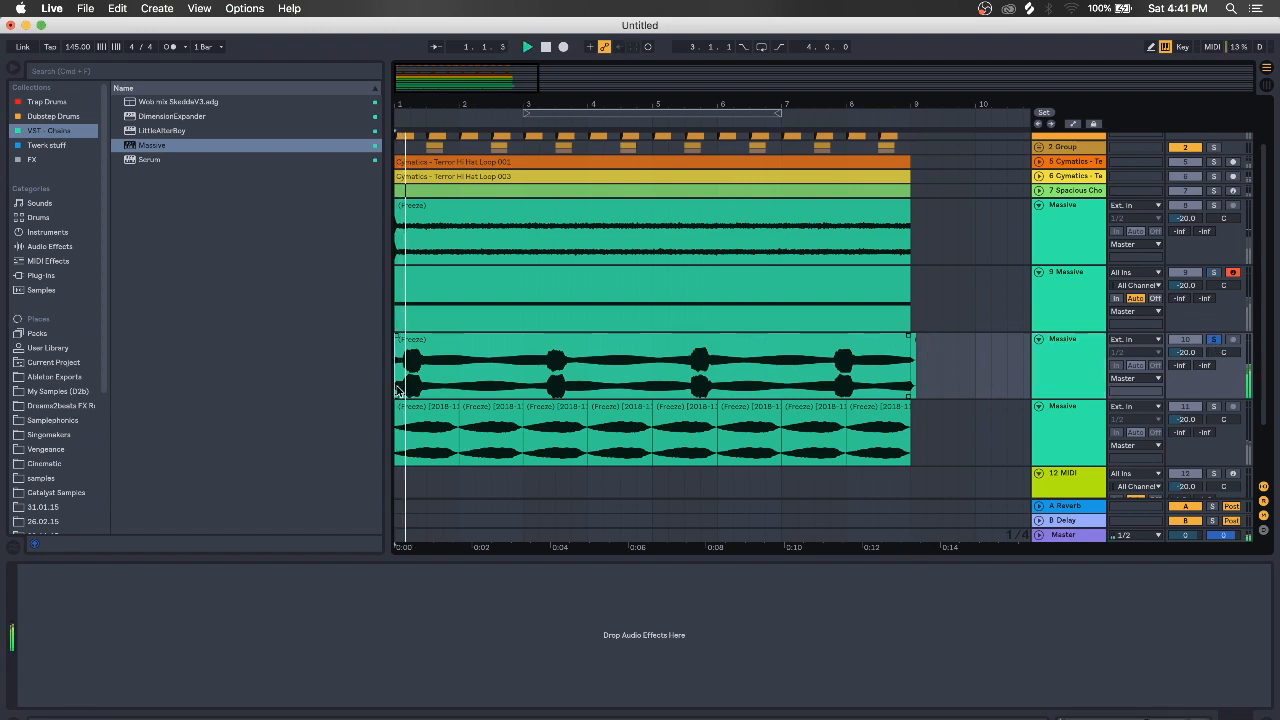
key(space)
drag(941, 378, 438, 371)
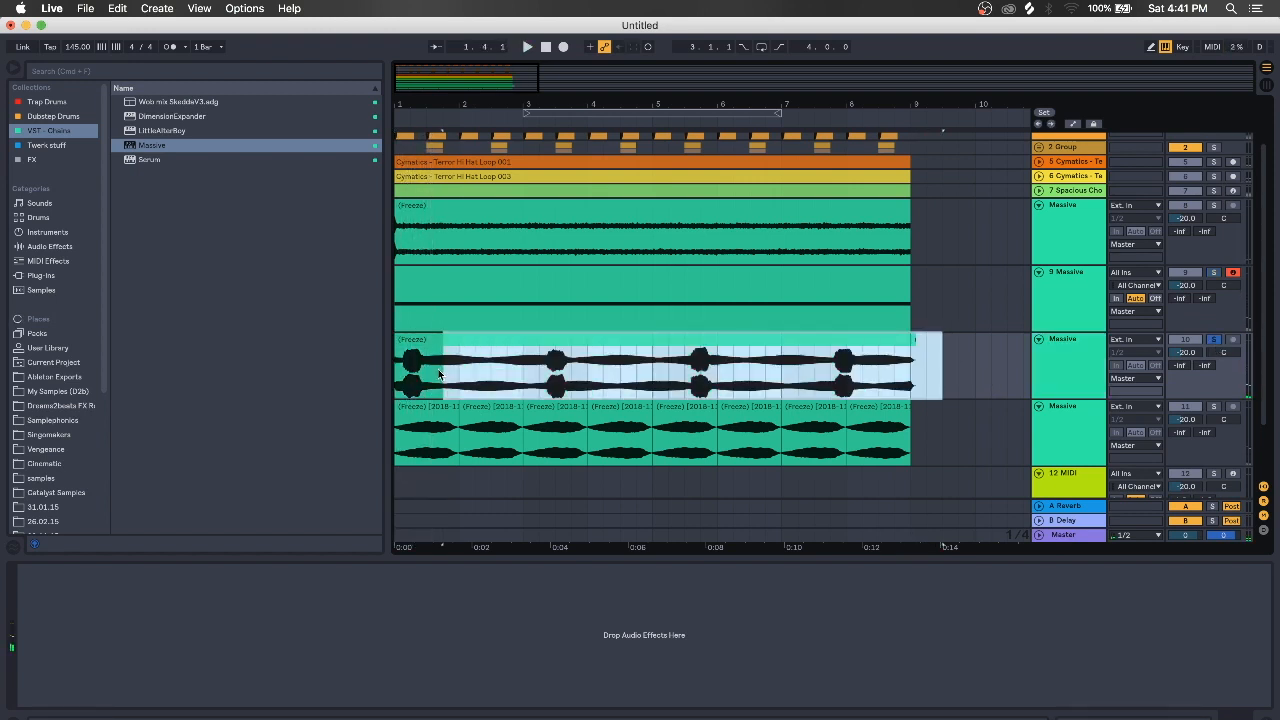
key(Delete)
Trim the remaining clip into a short stab at the start of bar 1, auditioning it
drag(421, 103, 500, 260)
drag(544, 349, 478, 345)
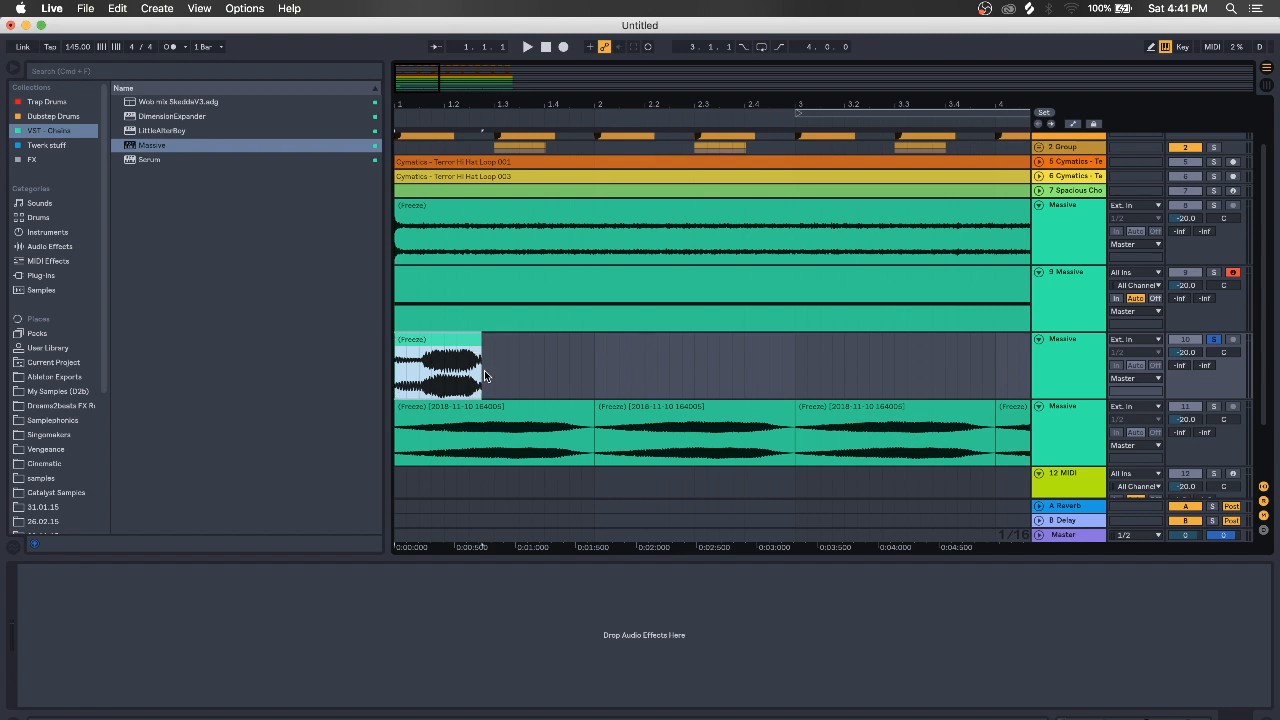
drag(397, 347, 417, 348)
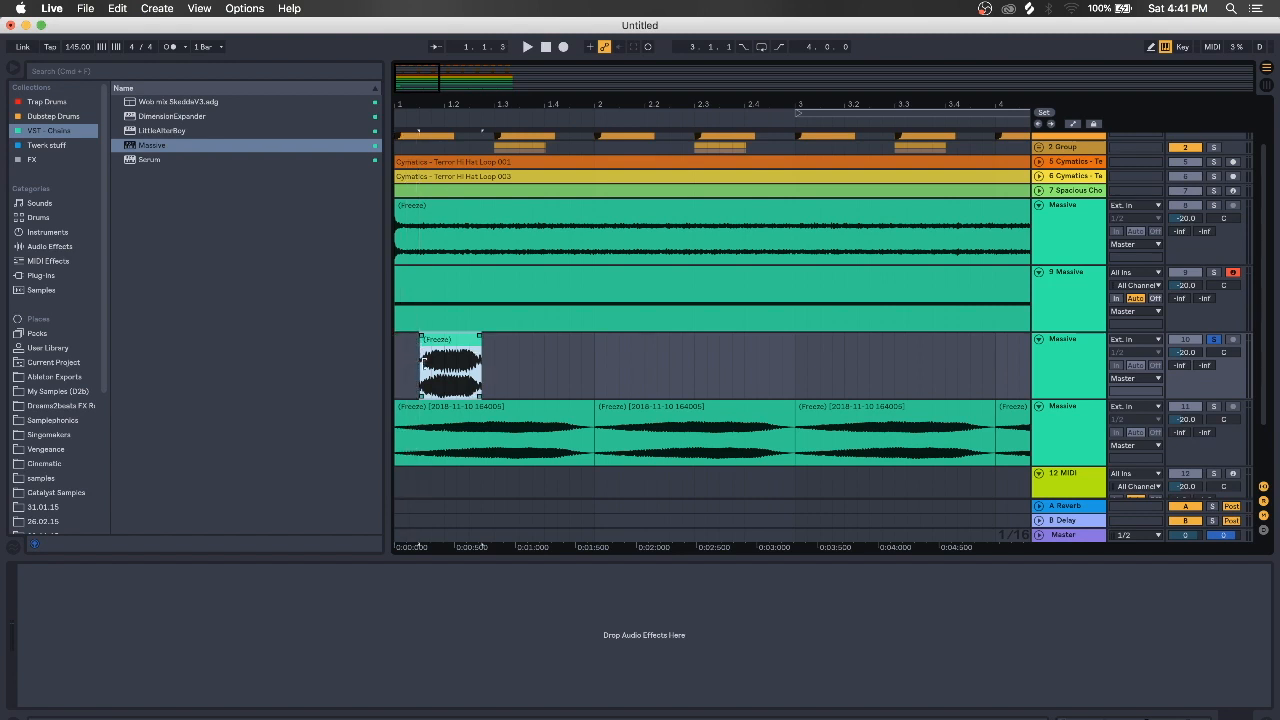
click(426, 374)
key(space)
key(space)
key(space)
key(space)
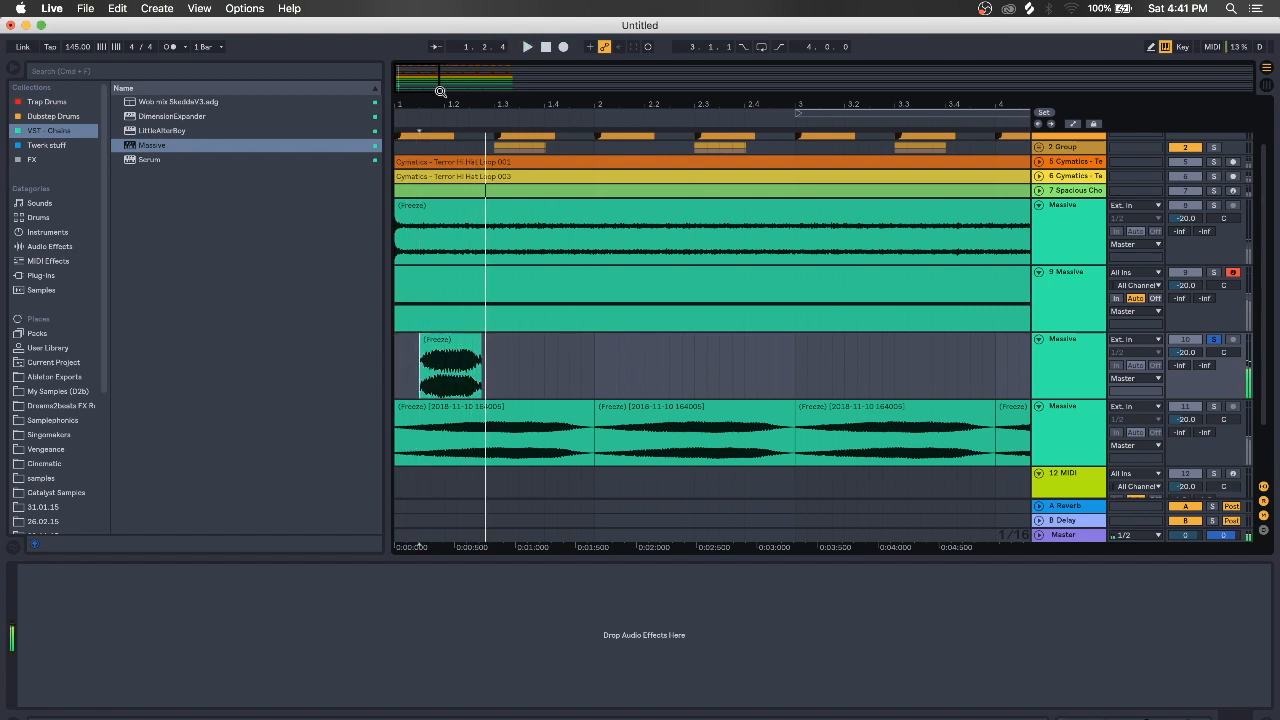
drag(440, 92, 515, 104)
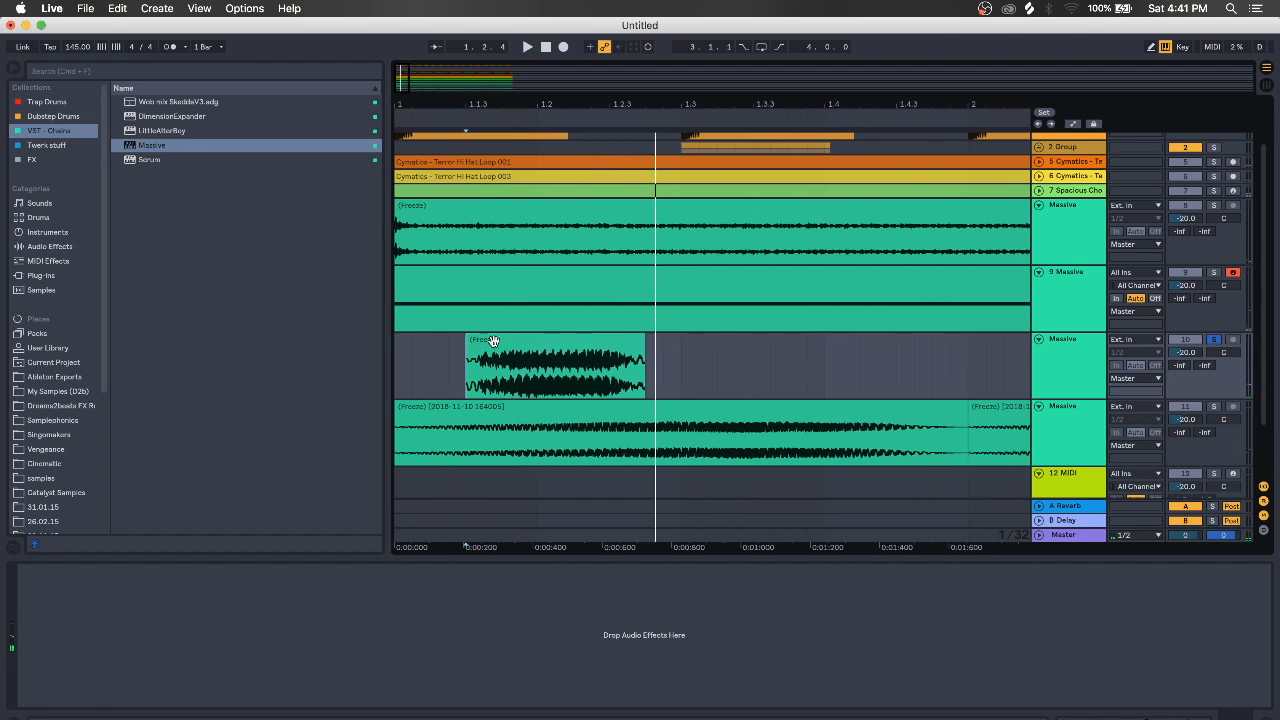
drag(526, 360, 456, 354)
click(545, 378)
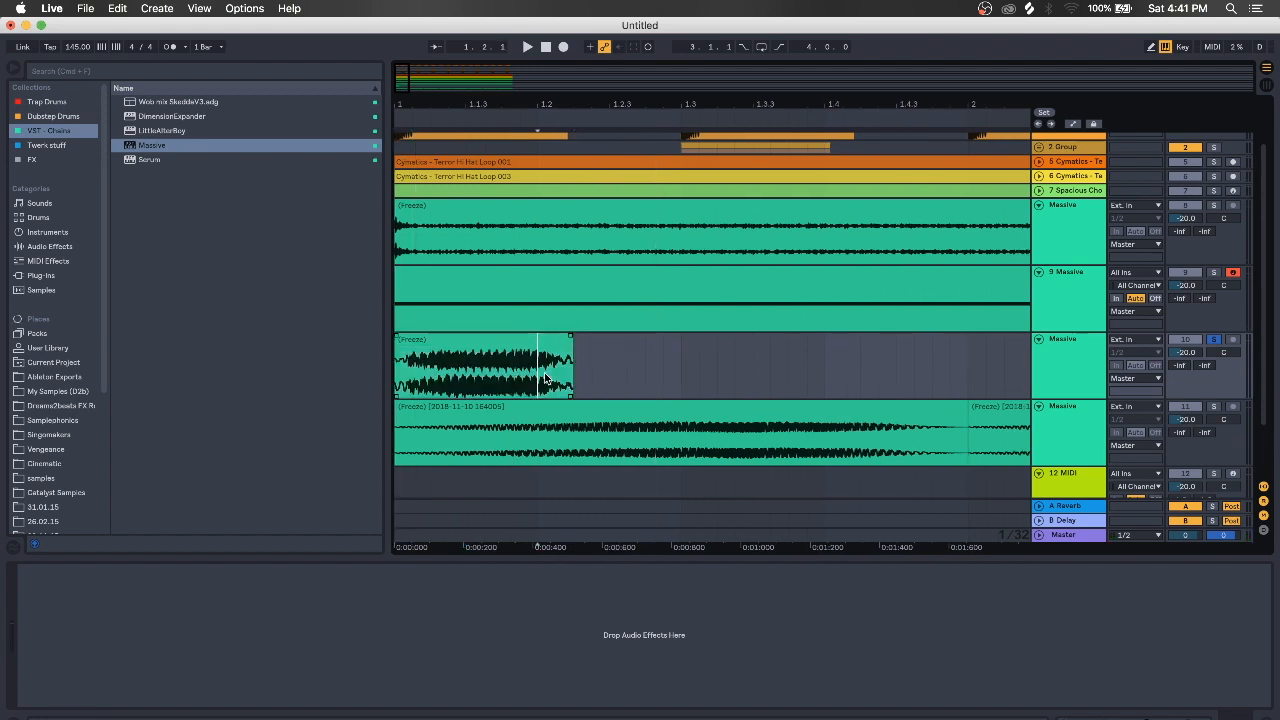
drag(564, 346, 555, 346)
drag(398, 348, 405, 345)
key(space)
key(space)
key(space)
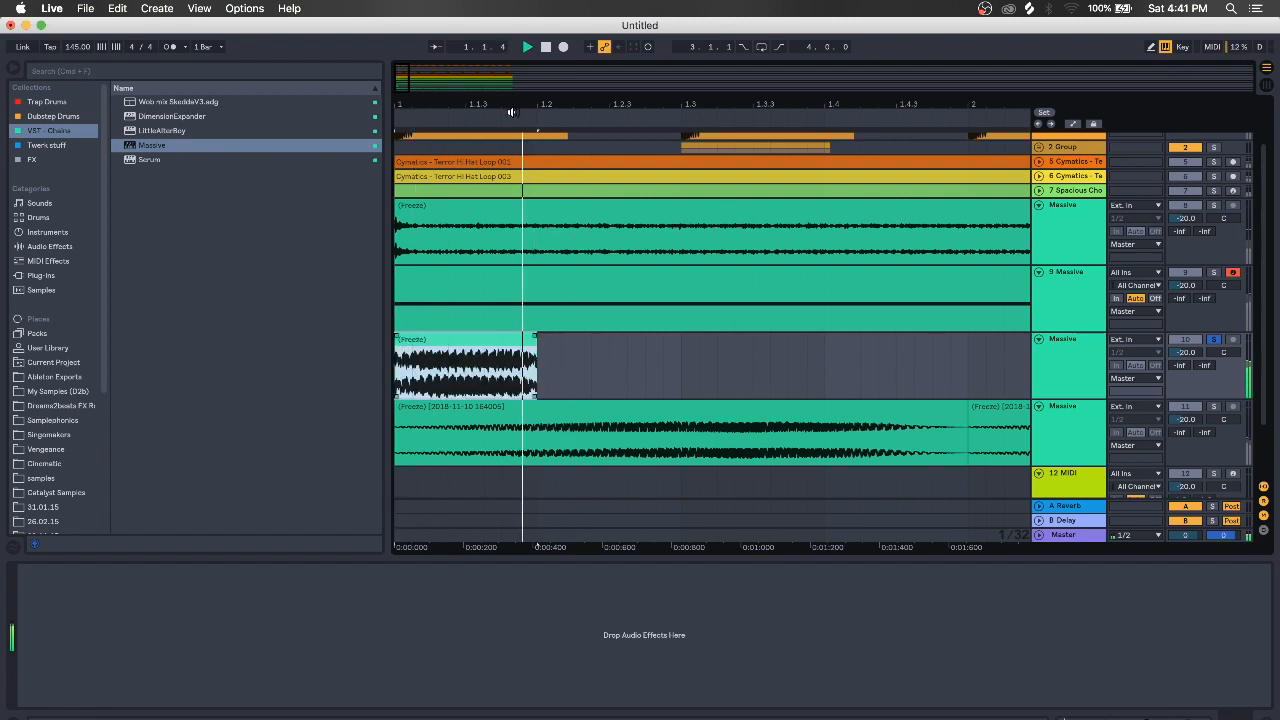
key(space)
Copy the stab to bar 2 and repeat it three more times through bar 8
drag(524, 106, 409, 107)
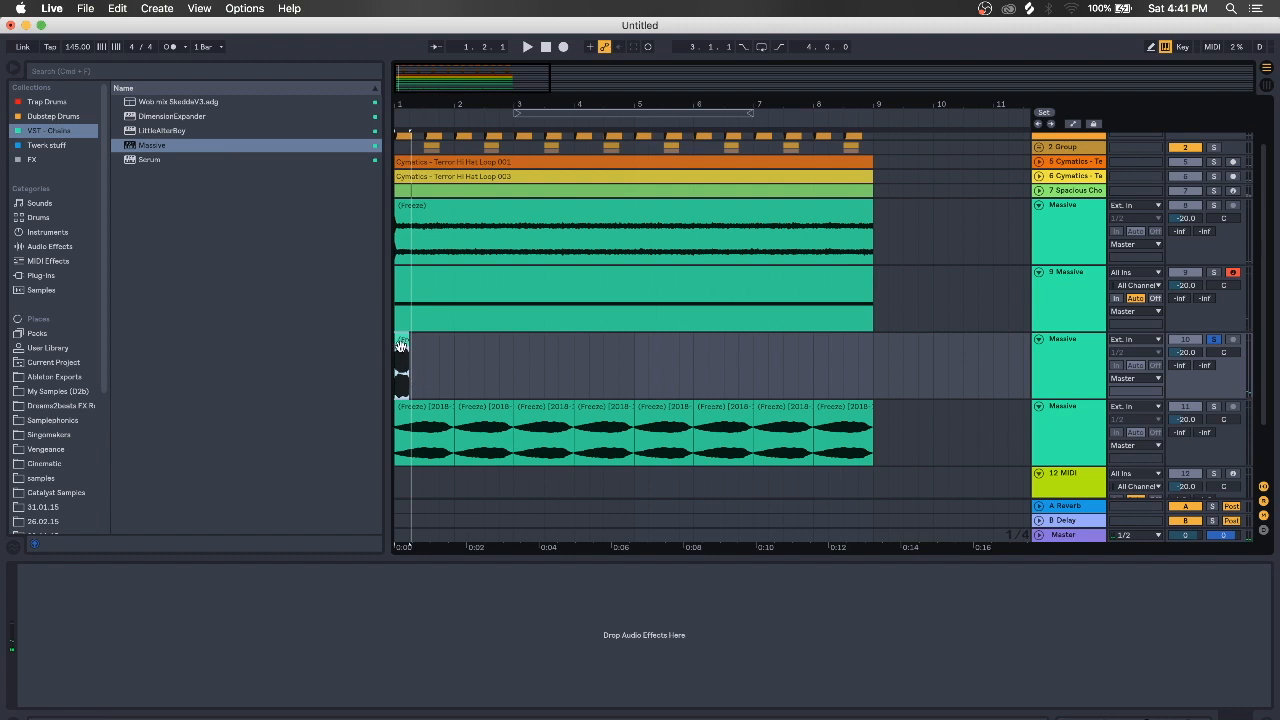
drag(400, 345, 487, 370)
key(super+d)
key(super+d)
key(super+d)
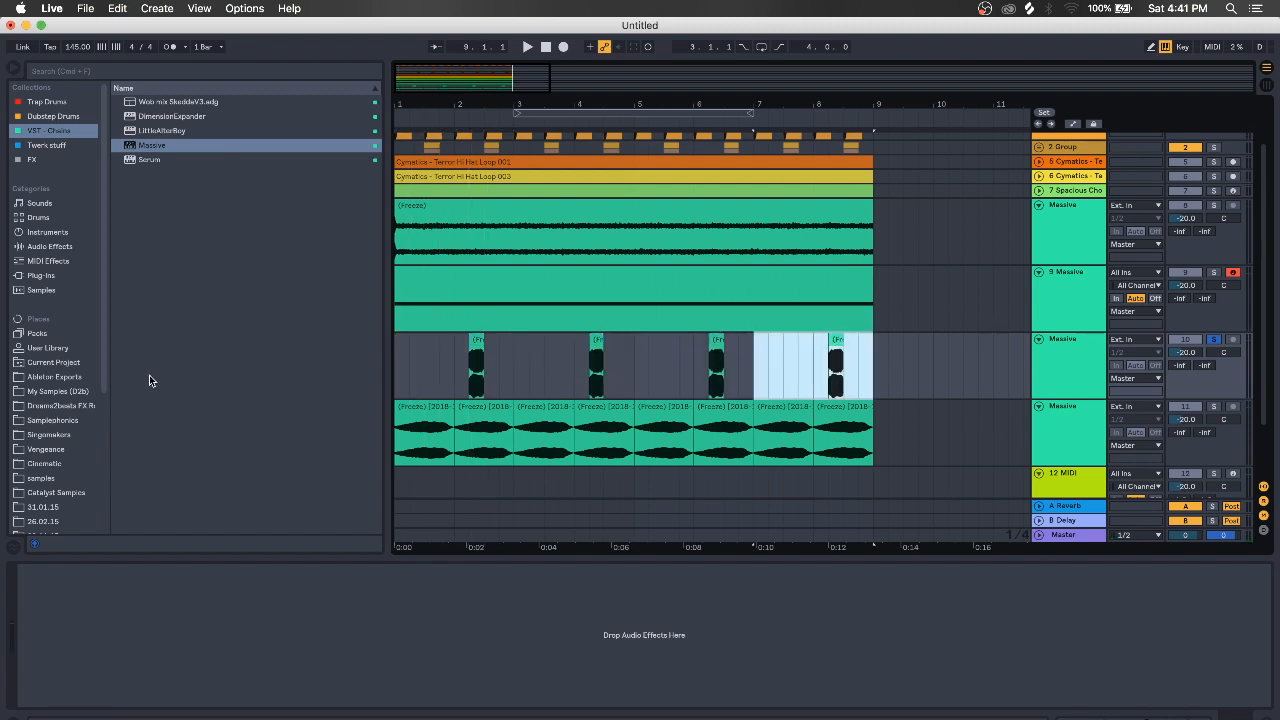
click(461, 380)
Switch the solo from track 10 to track 9 and play its clip from bar 1
click(1043, 359)
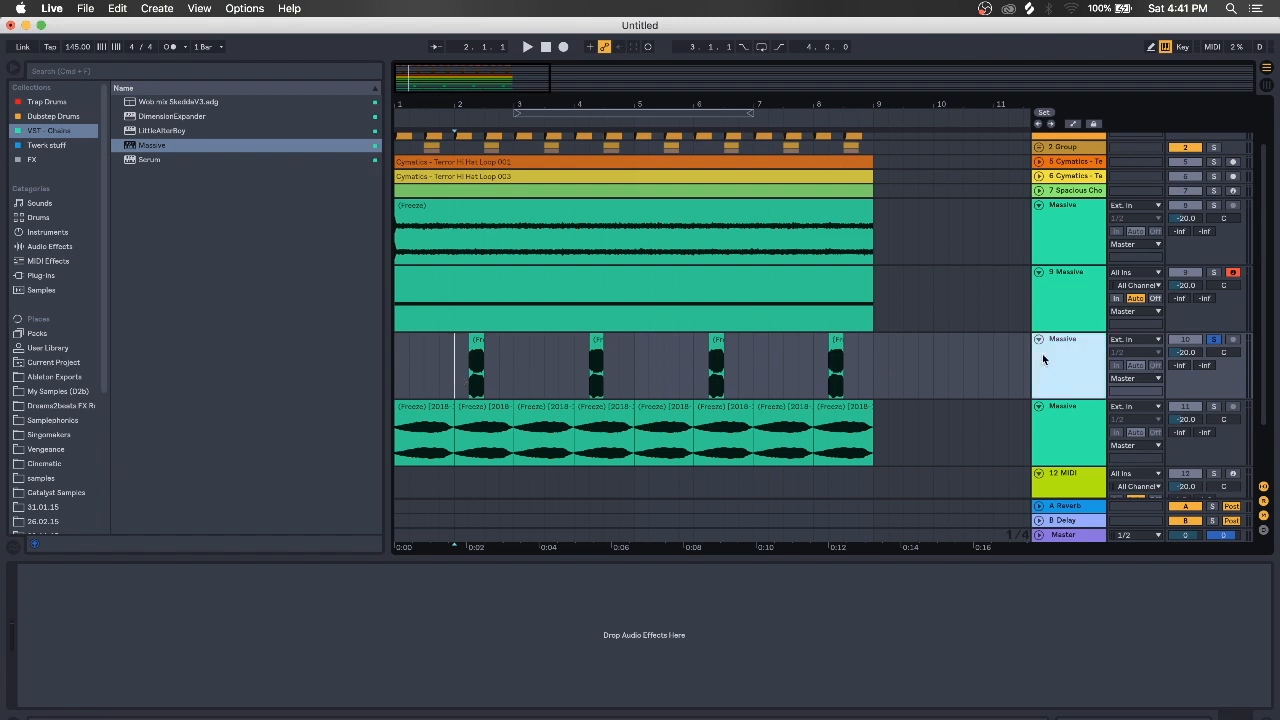
click(1064, 301)
click(1216, 273)
click(1084, 295)
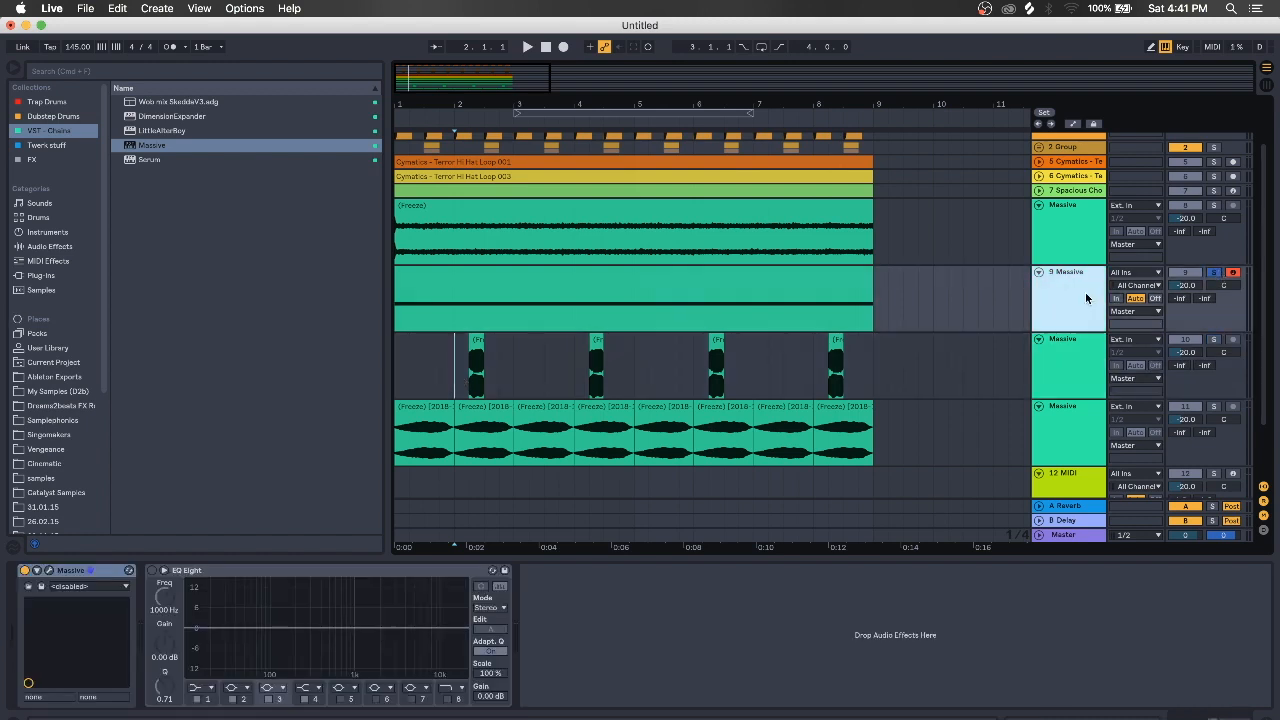
key(space)
key(space)
click(408, 282)
key(space)
key(space)
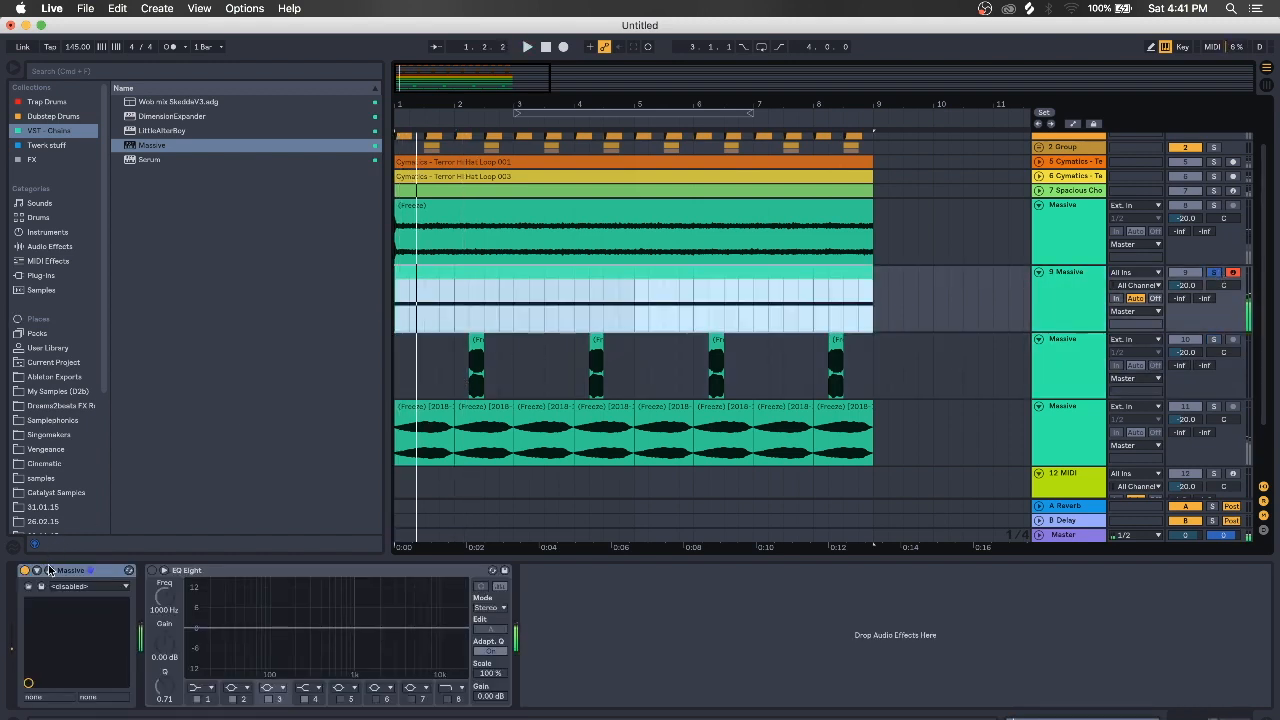
Audition track 9's Massive presets and settle on BASS - Nu Growl 2, closing the window
click(49, 571)
click(493, 100)
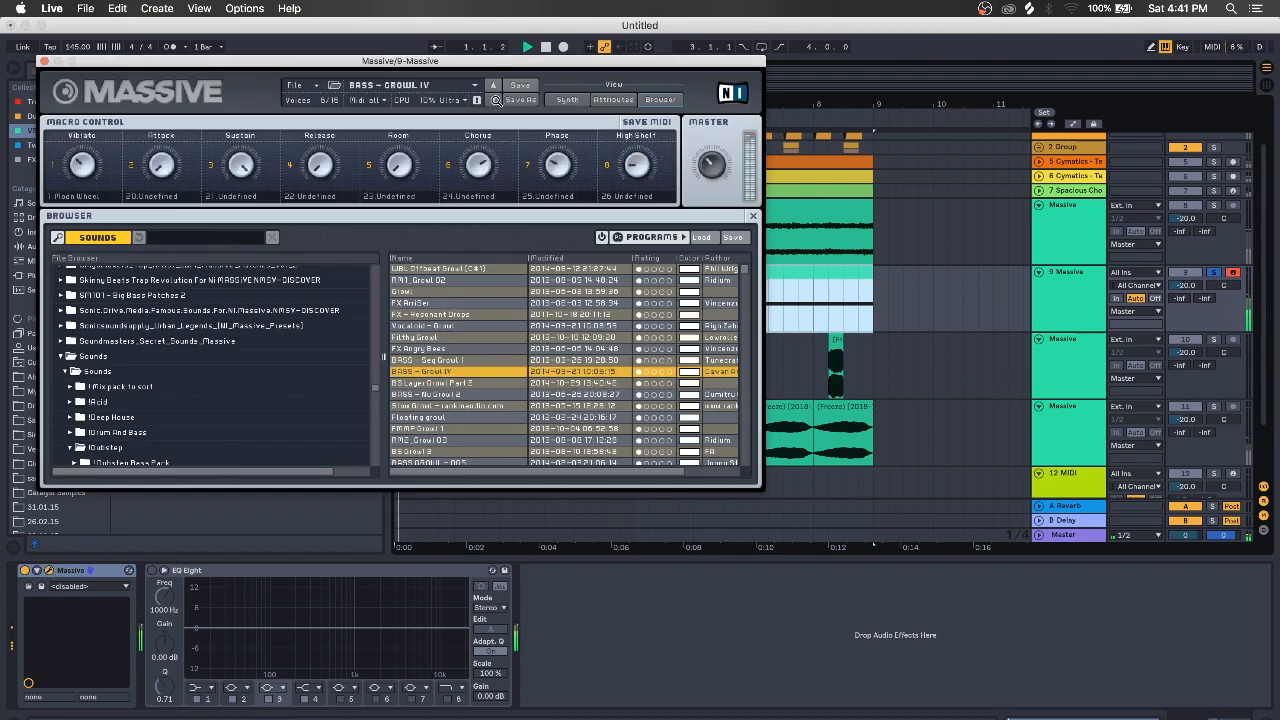
key(space)
click(493, 100)
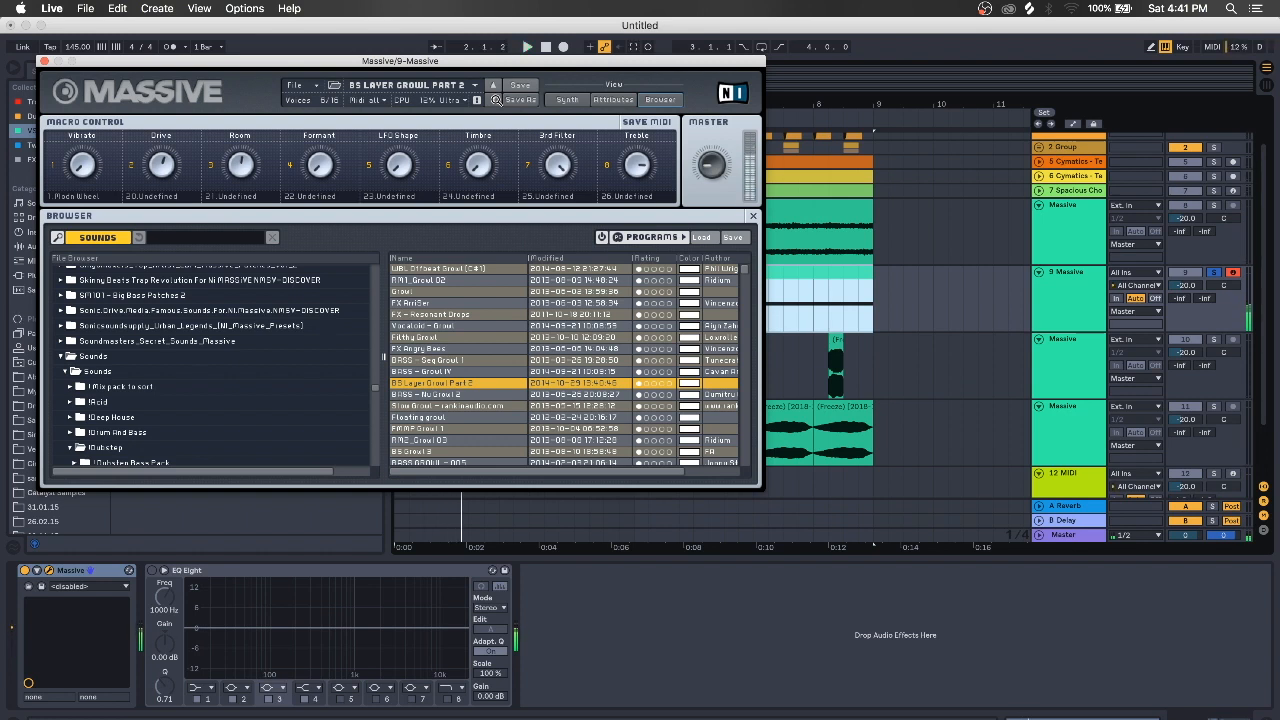
click(494, 86)
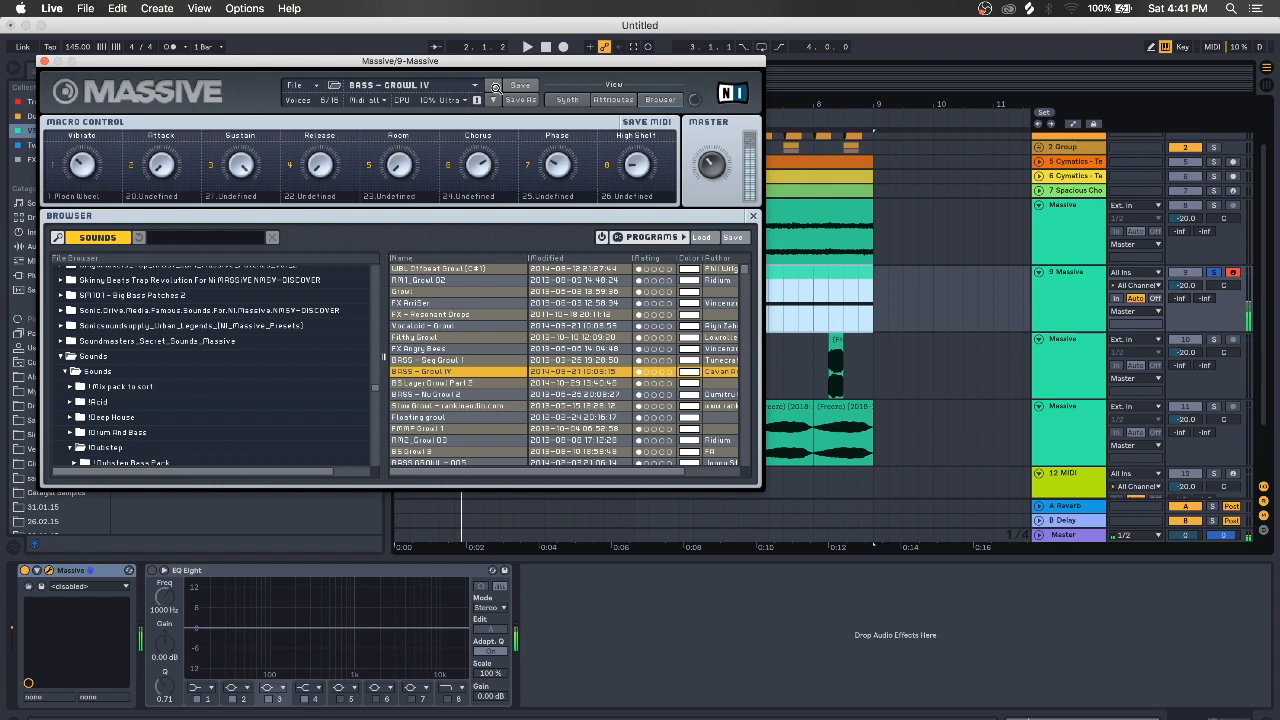
click(494, 86)
click(494, 92)
click(493, 86)
click(494, 100)
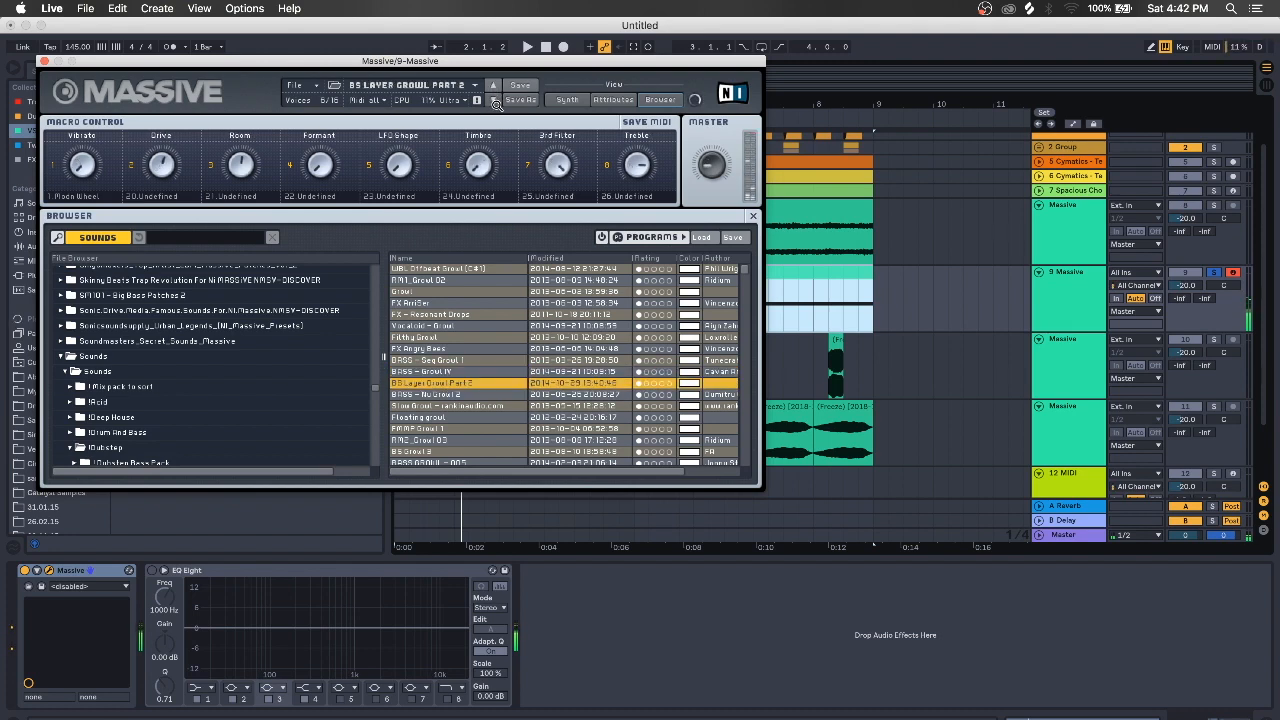
click(494, 101)
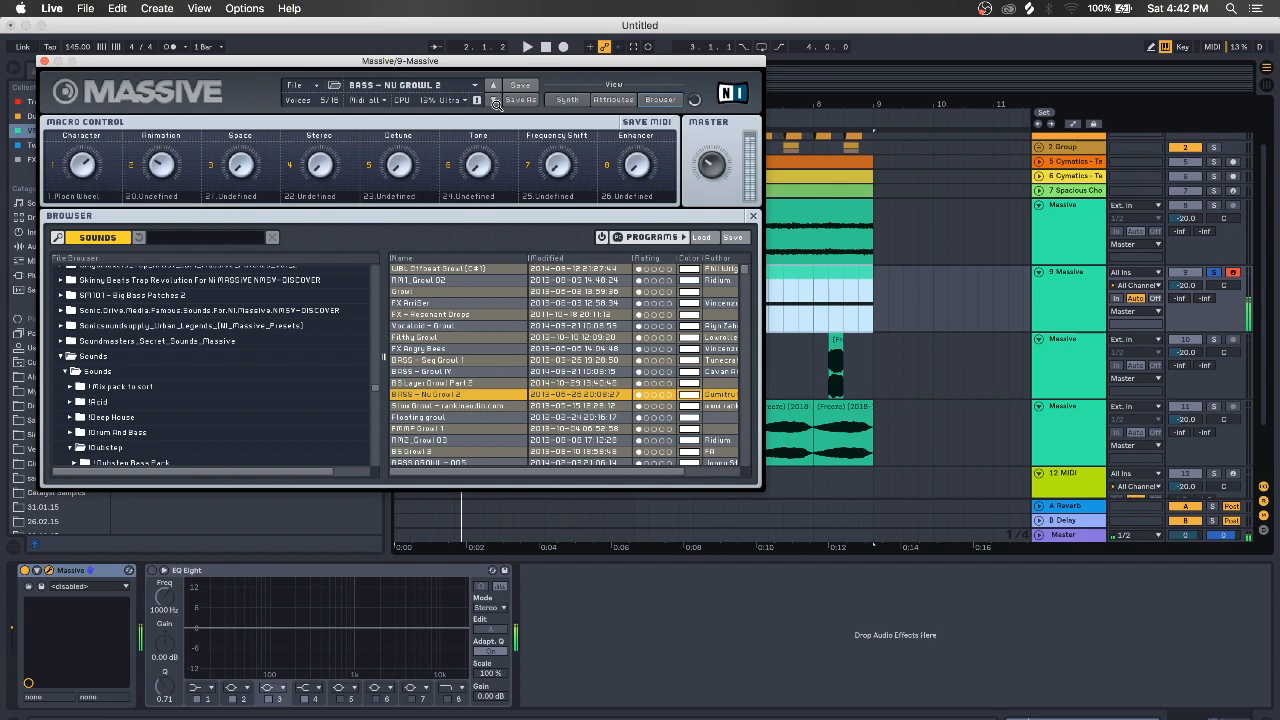
click(44, 61)
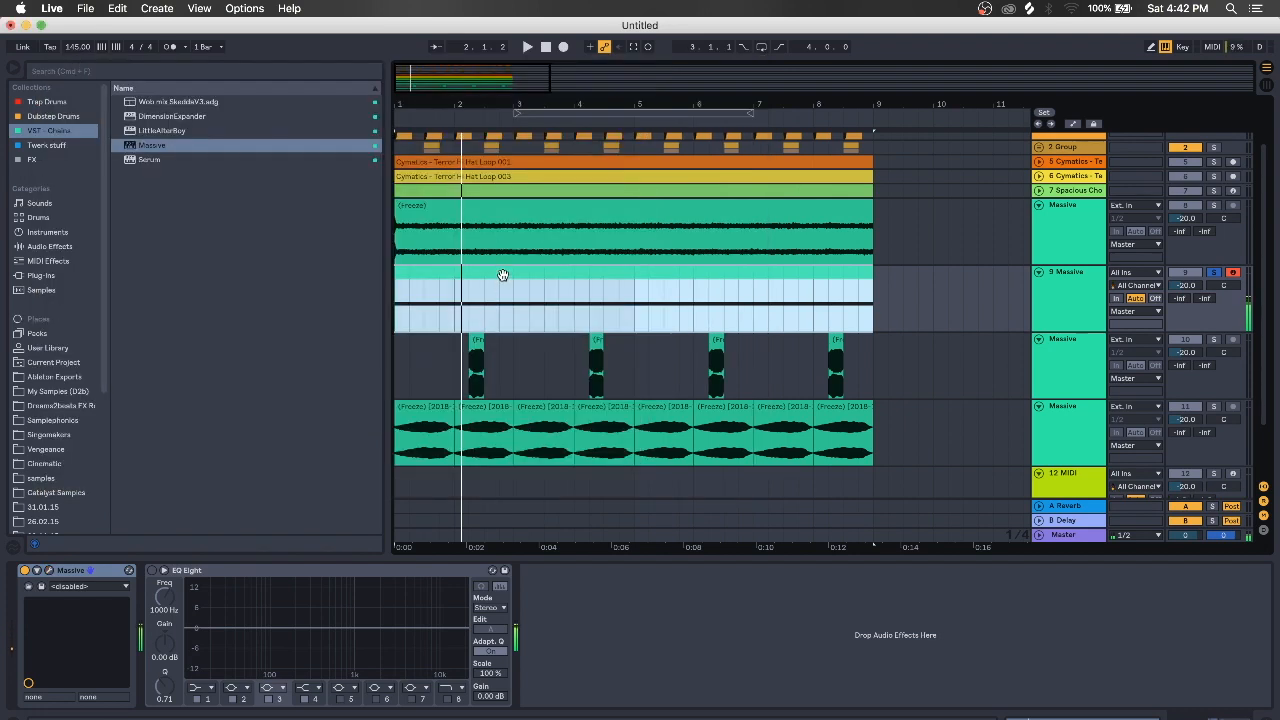
Duplicate 9 Massive and freeze the new 10 Massive copy
double_click(503, 275)
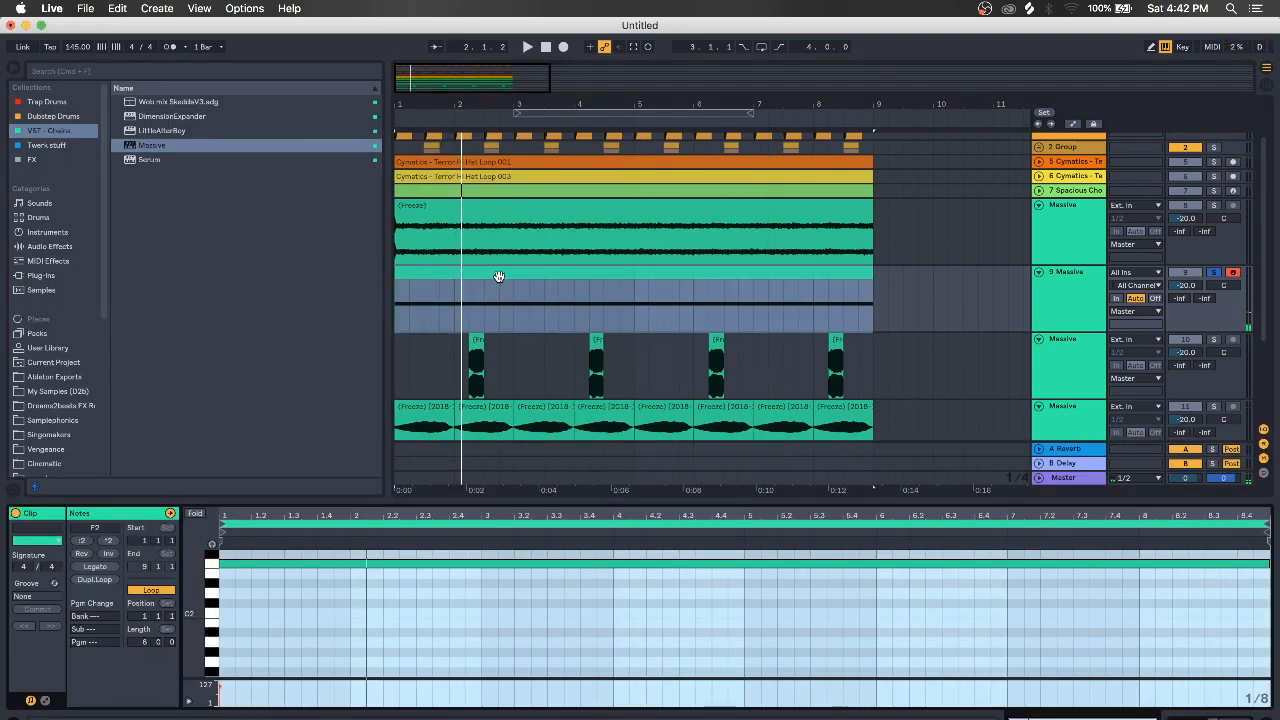
click(1086, 296)
key(super+d)
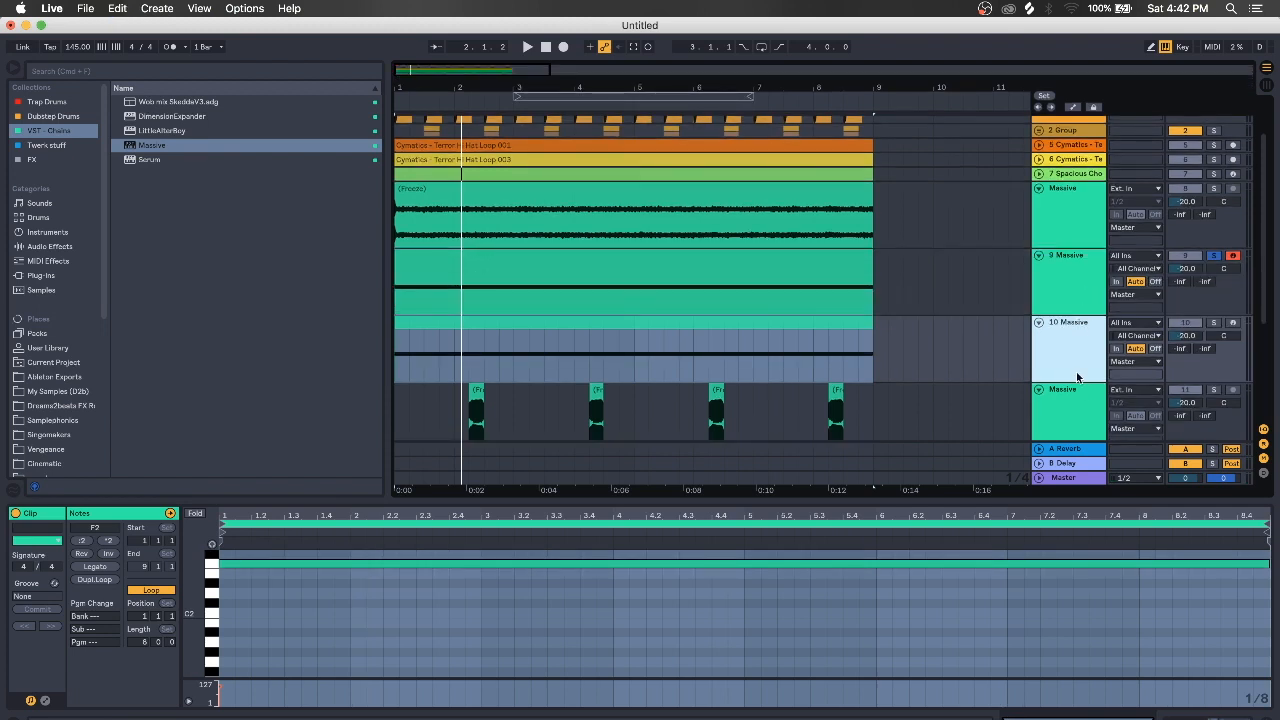
right_click(1075, 352)
click(1112, 441)
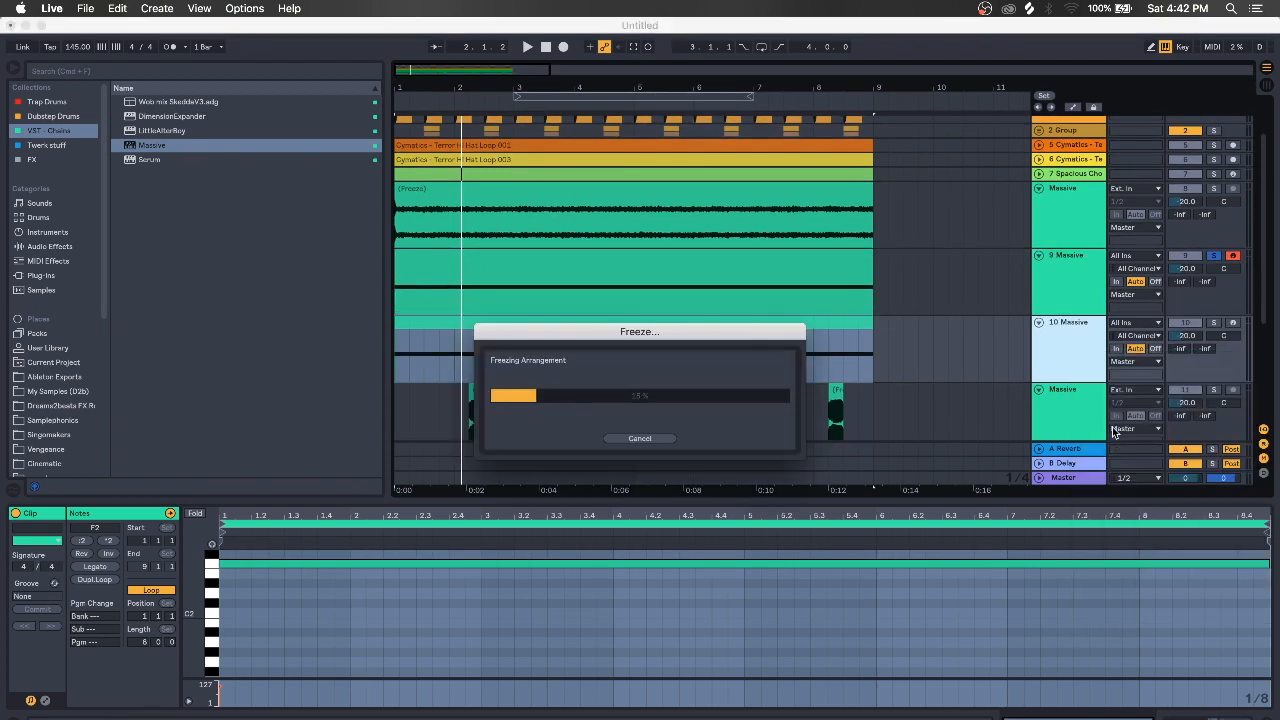
Flatten track 10, delete the leftover freeze-tail clip, and solo track 10 to audition it
right_click(1062, 372)
click(1088, 472)
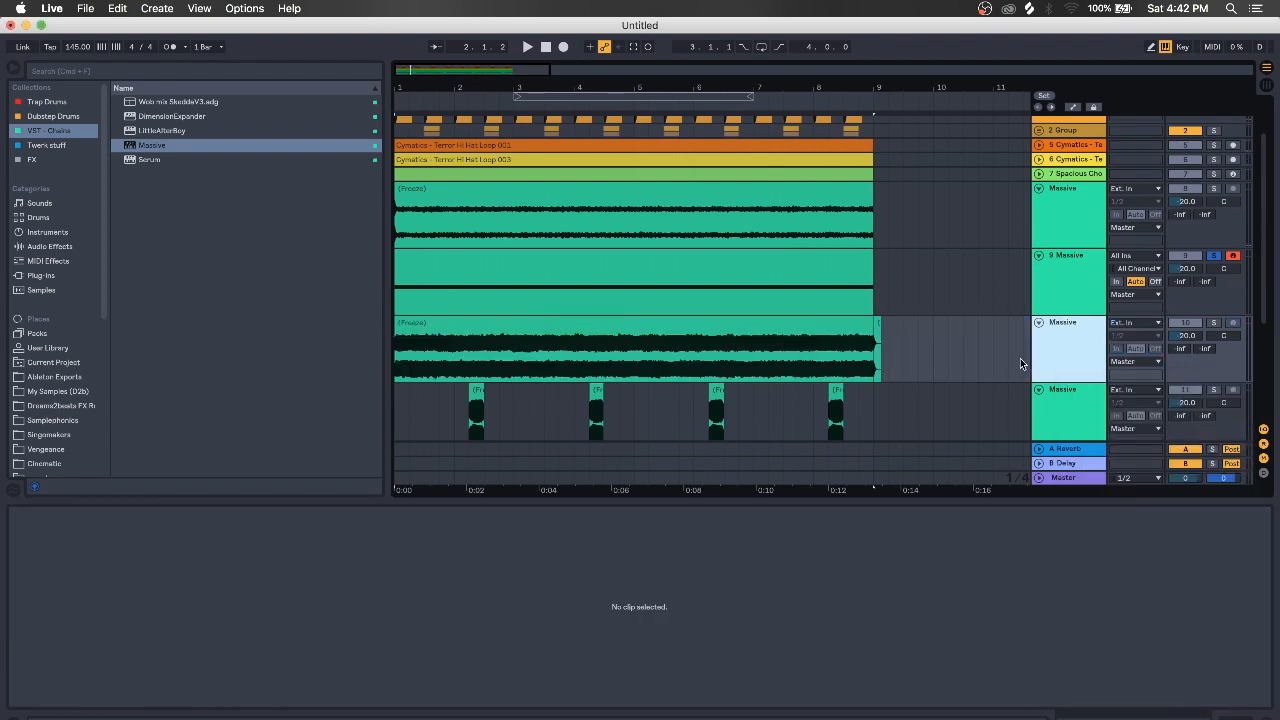
click(882, 360)
key(Delete)
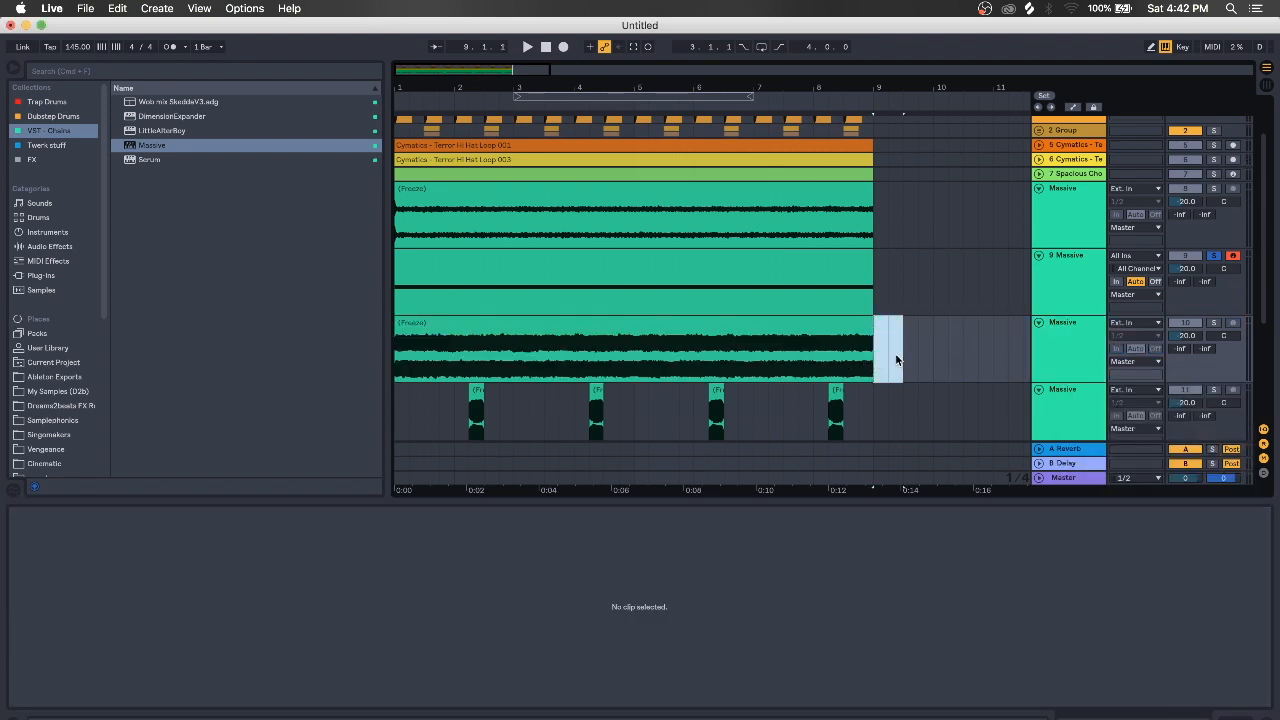
click(1216, 322)
click(679, 320)
key(space)
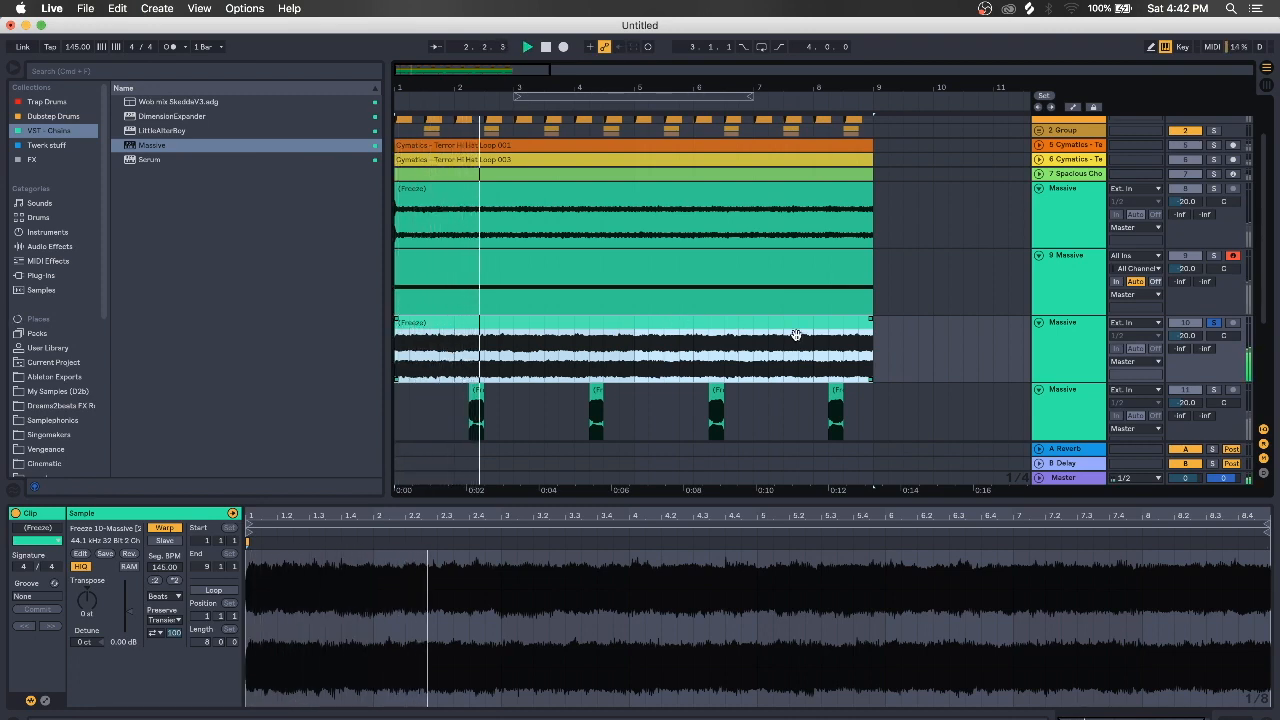
key(space)
Split out the 2.2–2.3 range of the growl and repeat the chopped pattern along the track
drag(477, 88, 560, 152)
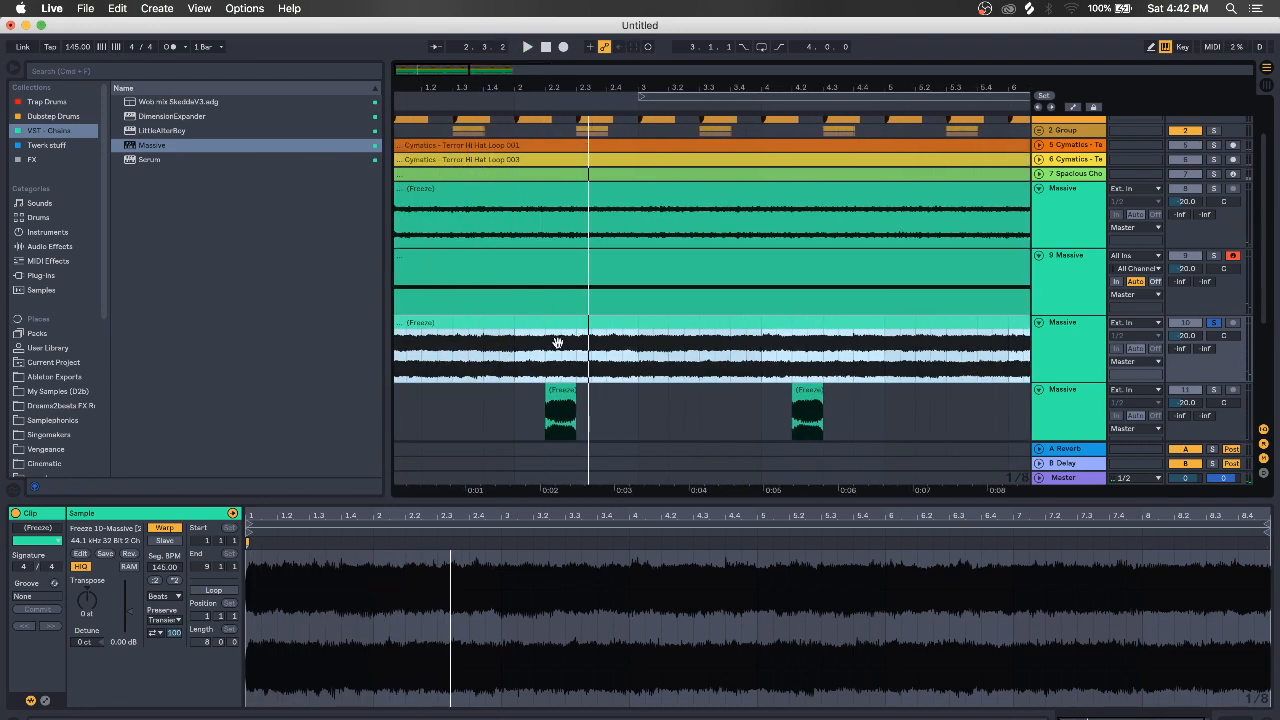
drag(549, 370, 318, 370)
key(super+e)
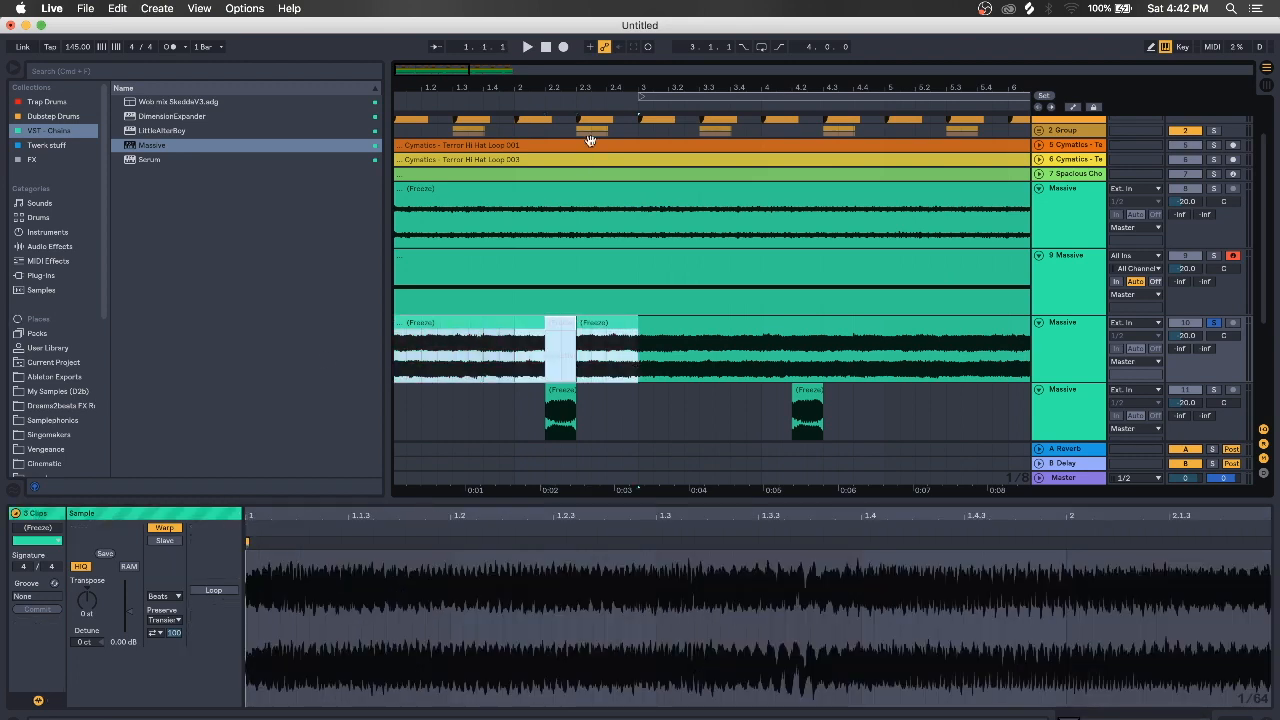
drag(593, 85, 460, 85)
key(super+d)
key(super+d)
key(super+d)
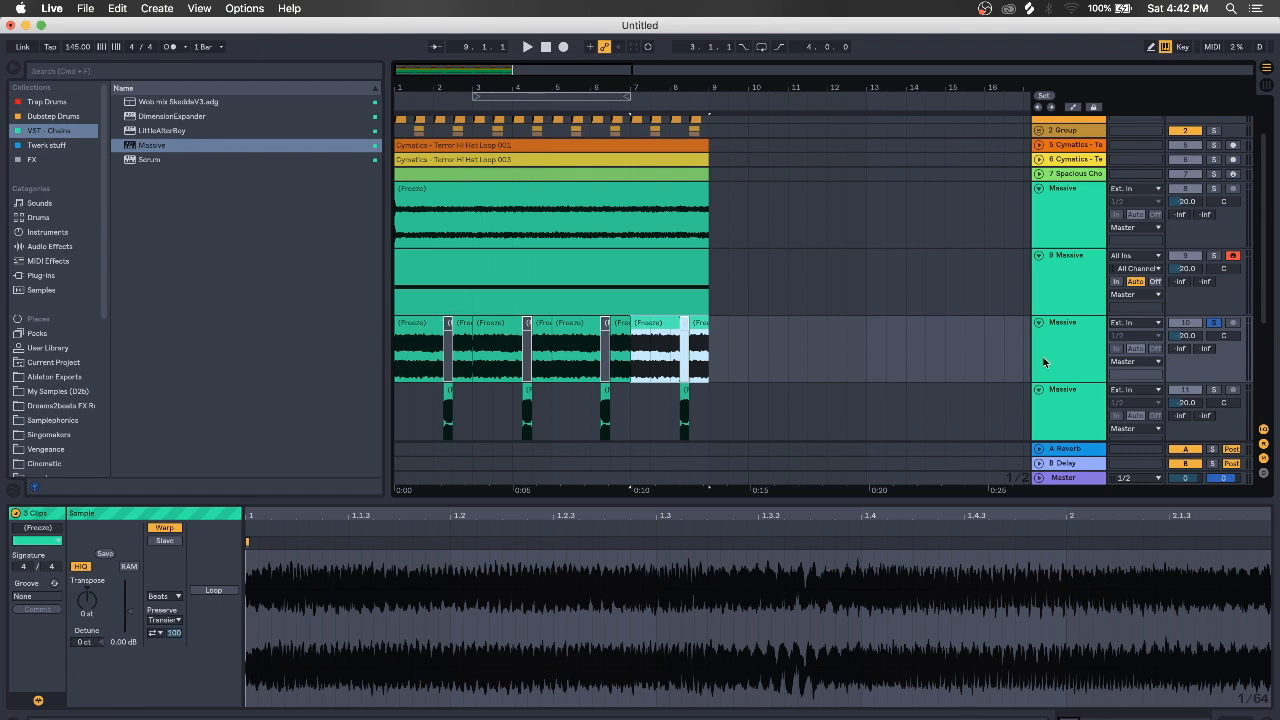
click(1066, 394)
scroll(1066, 394, down, 3)
Solo the 9 Massive track and show its devices
click(1089, 224)
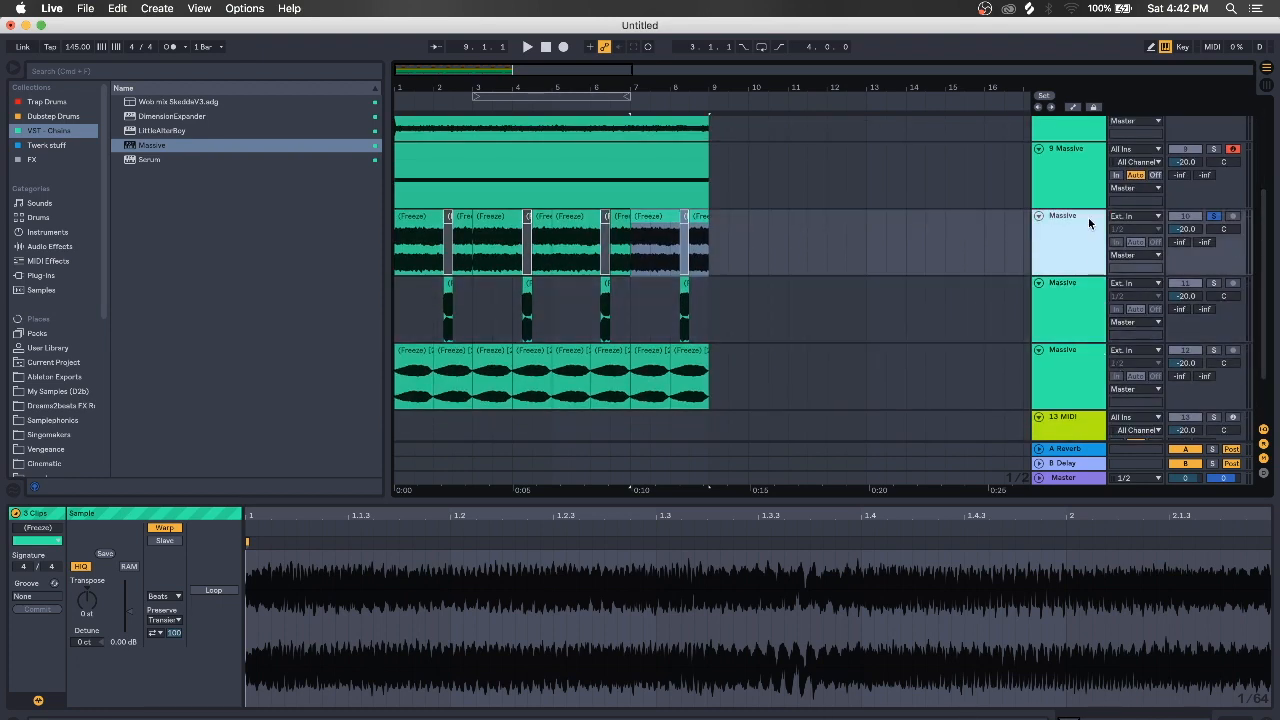
click(1080, 186)
scroll(1081, 188, up, 4)
click(1217, 302)
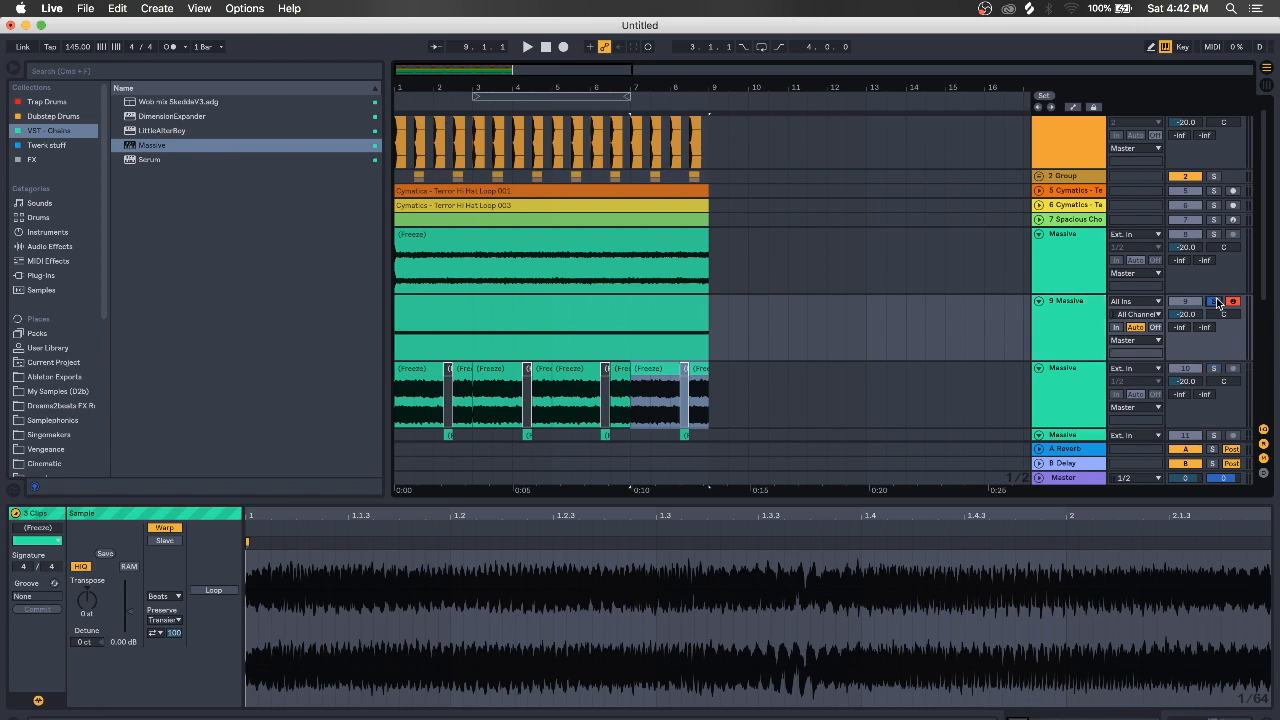
click(1075, 346)
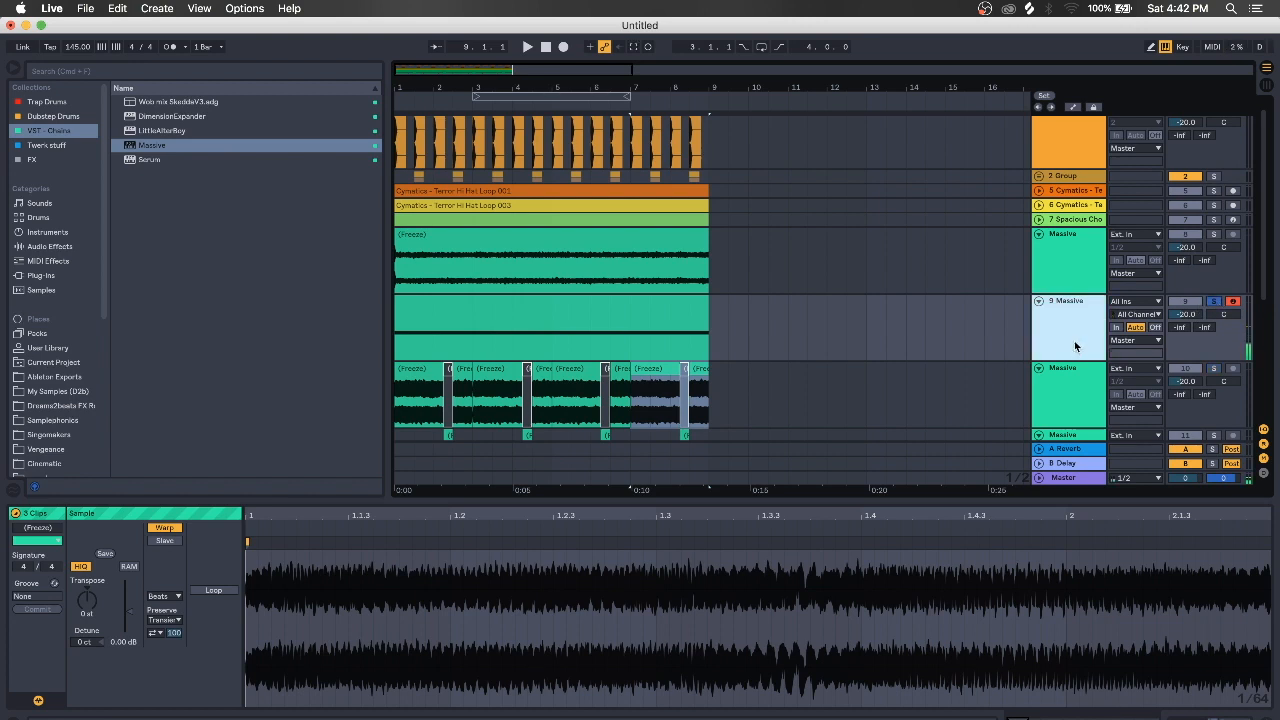
click(1164, 718)
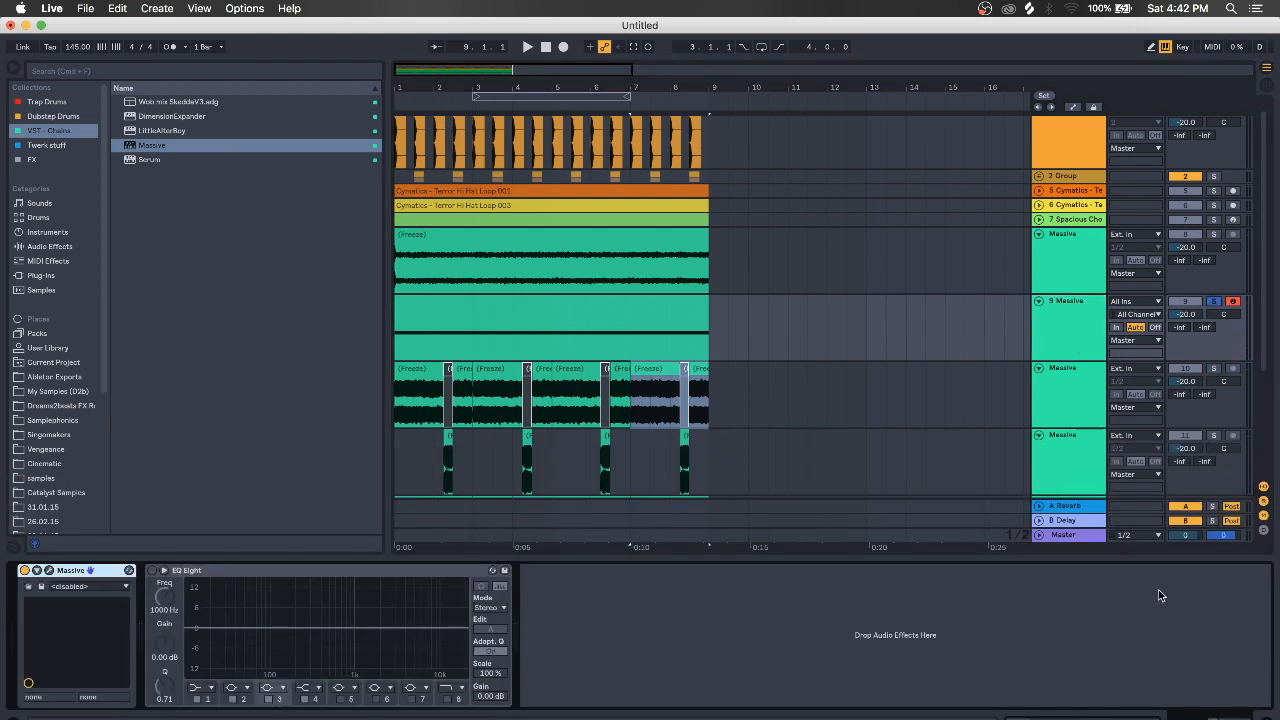
click(1064, 339)
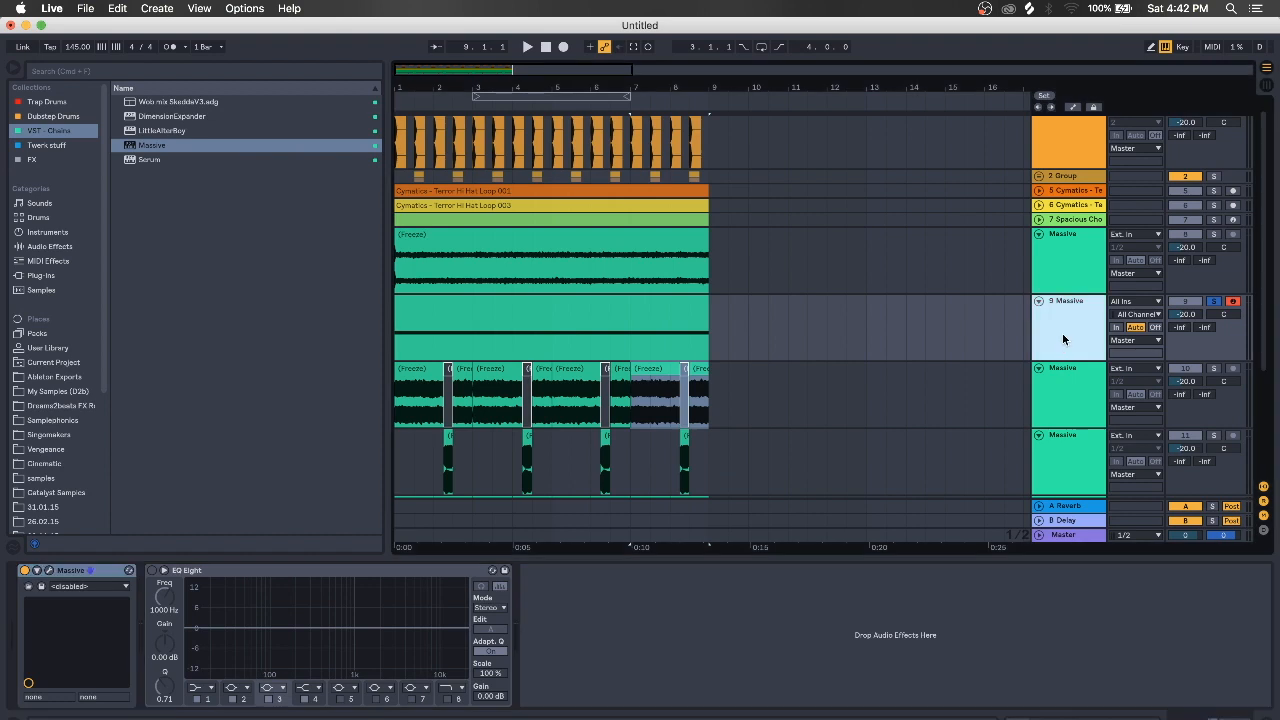
Step Massive's presets past FLOATING GROWL to FMMP Growl 1 and close the window
click(48, 569)
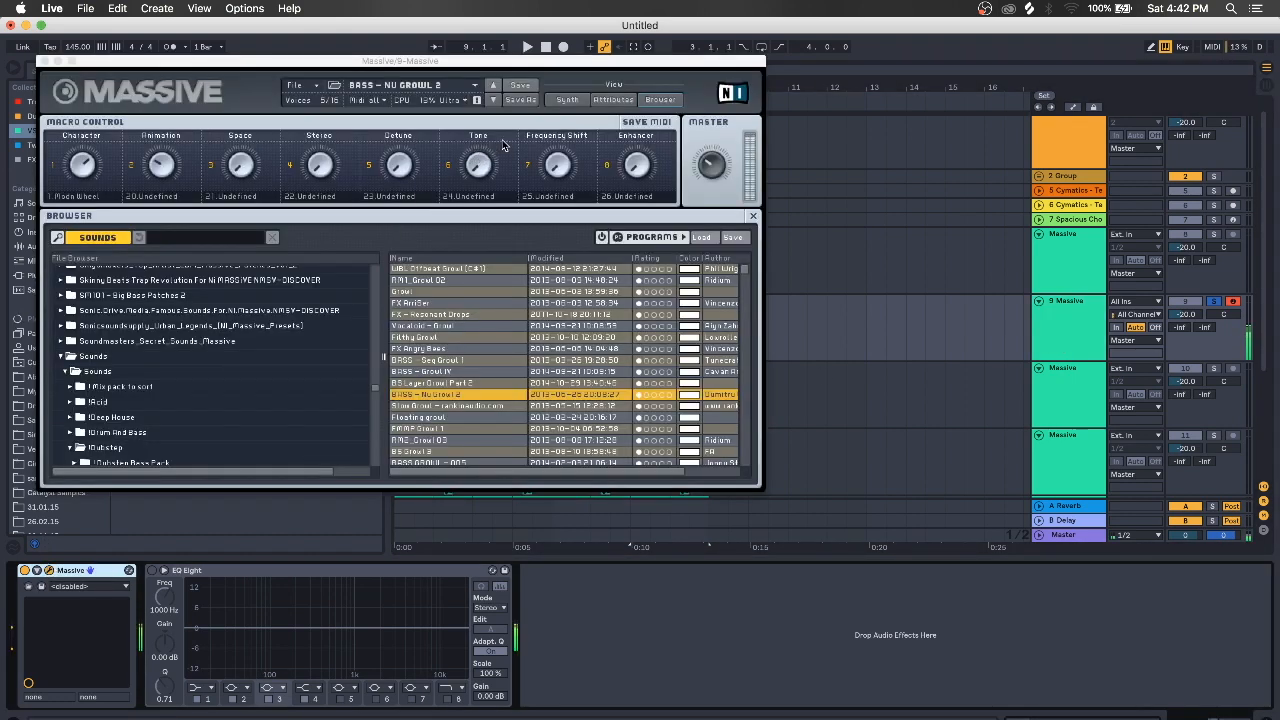
click(491, 100)
click(491, 100)
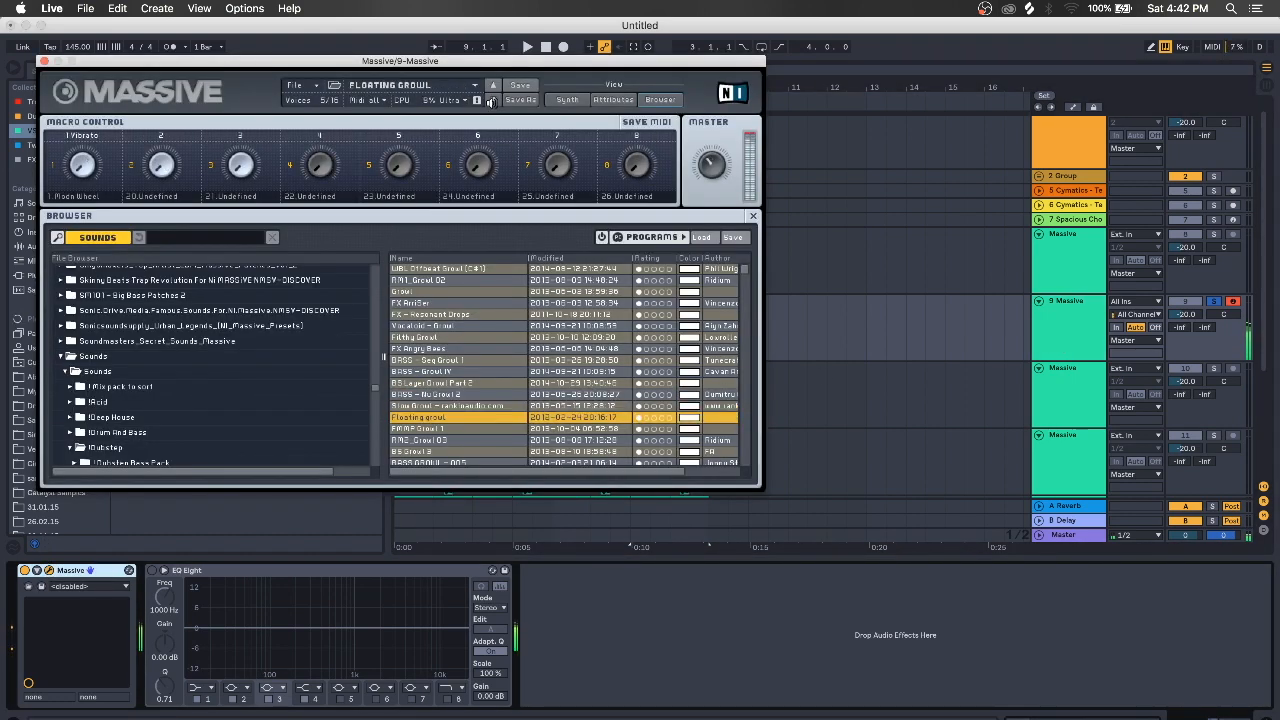
click(491, 100)
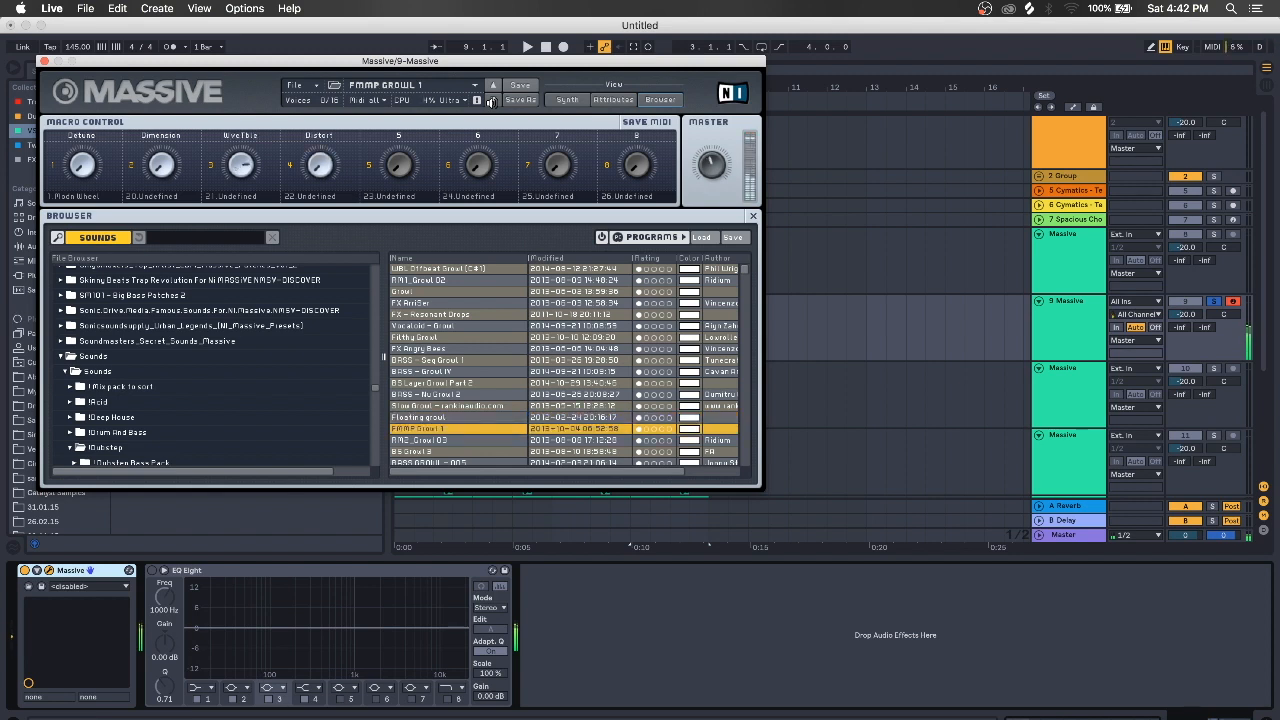
click(44, 61)
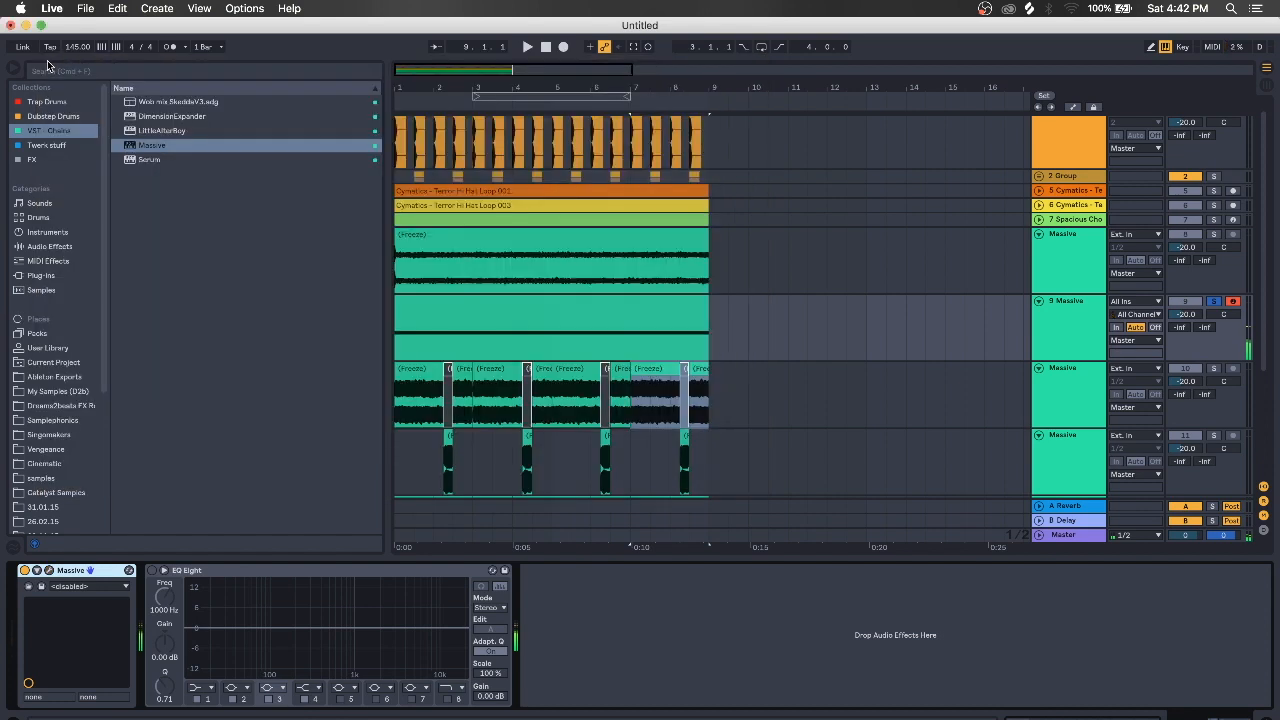
Try RM2_Growl 03, return to FMMP Growl 1, browse the Dubstep Growl folder, and close Massive
click(49, 570)
click(494, 100)
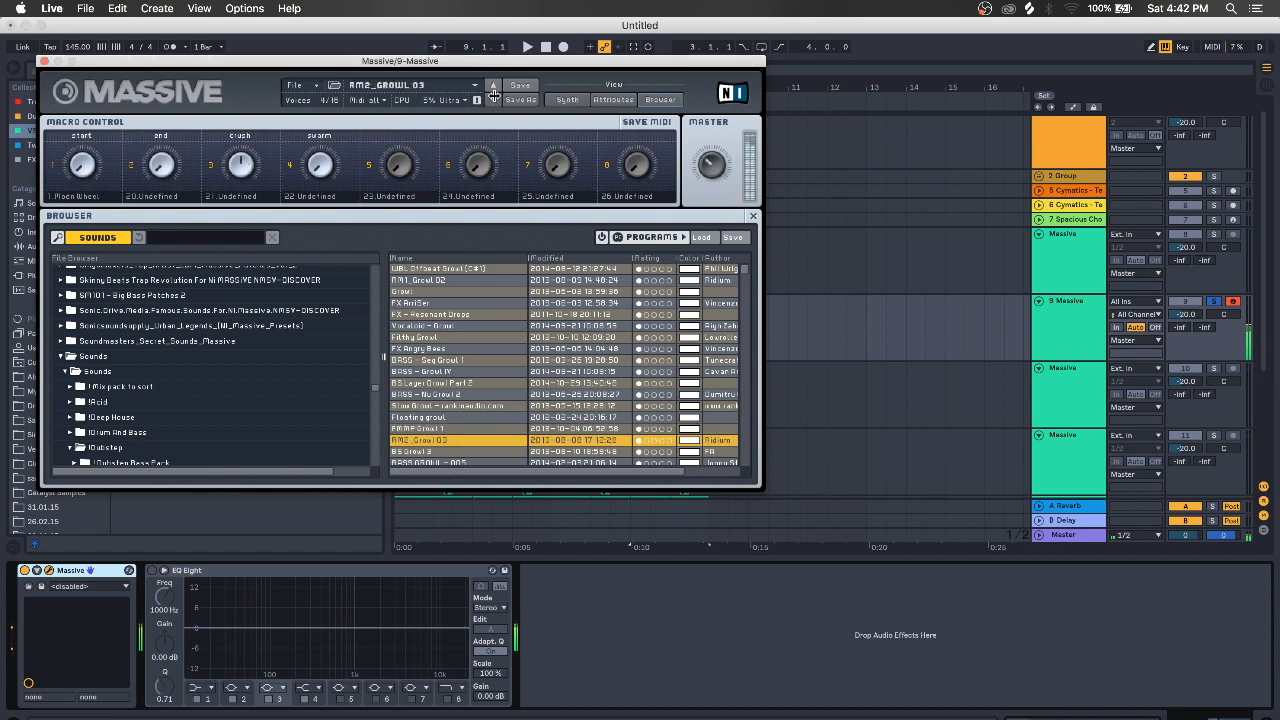
click(492, 86)
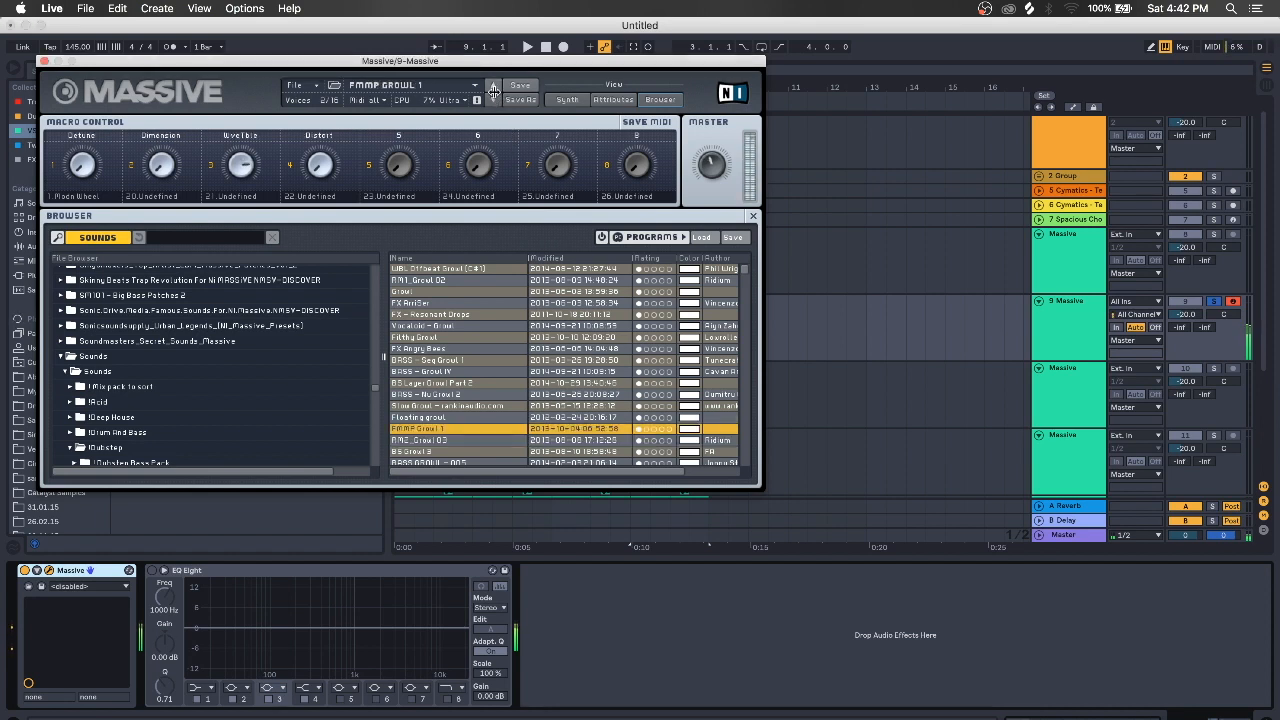
scroll(250, 383, down, 3)
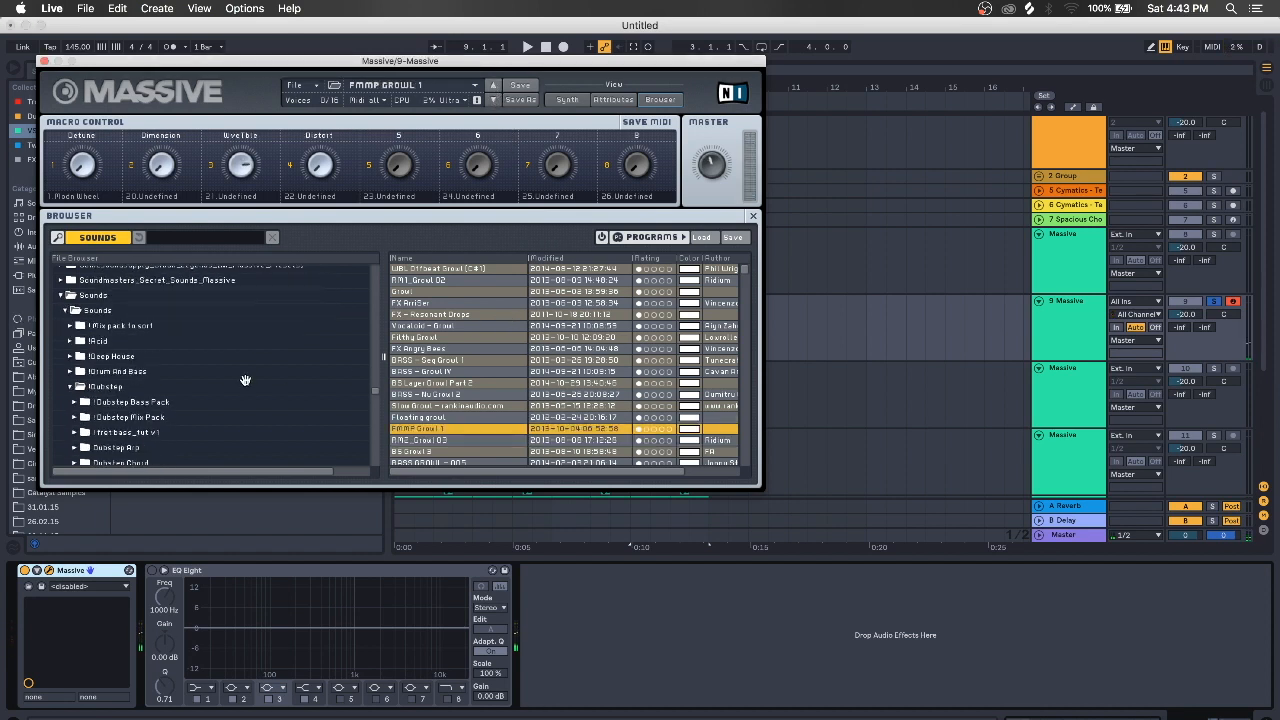
scroll(245, 381, down, 4)
click(245, 381)
scroll(566, 365, down, 2)
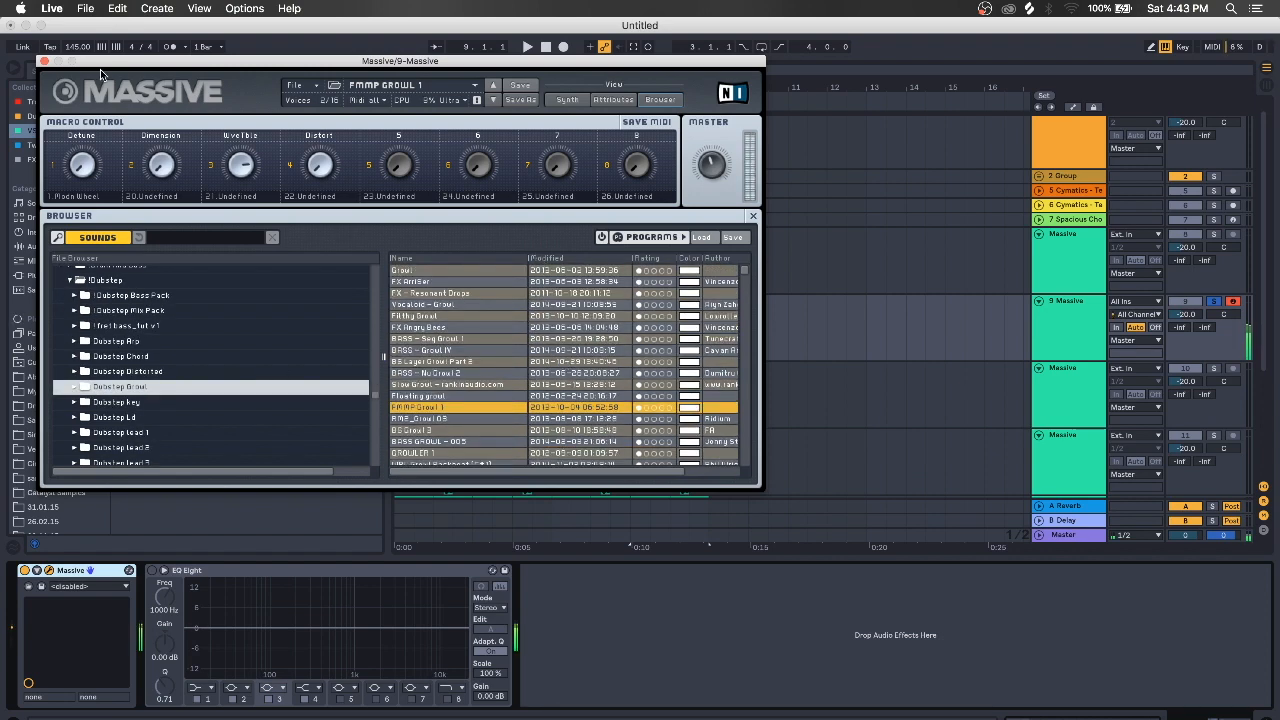
click(43, 61)
click(1069, 321)
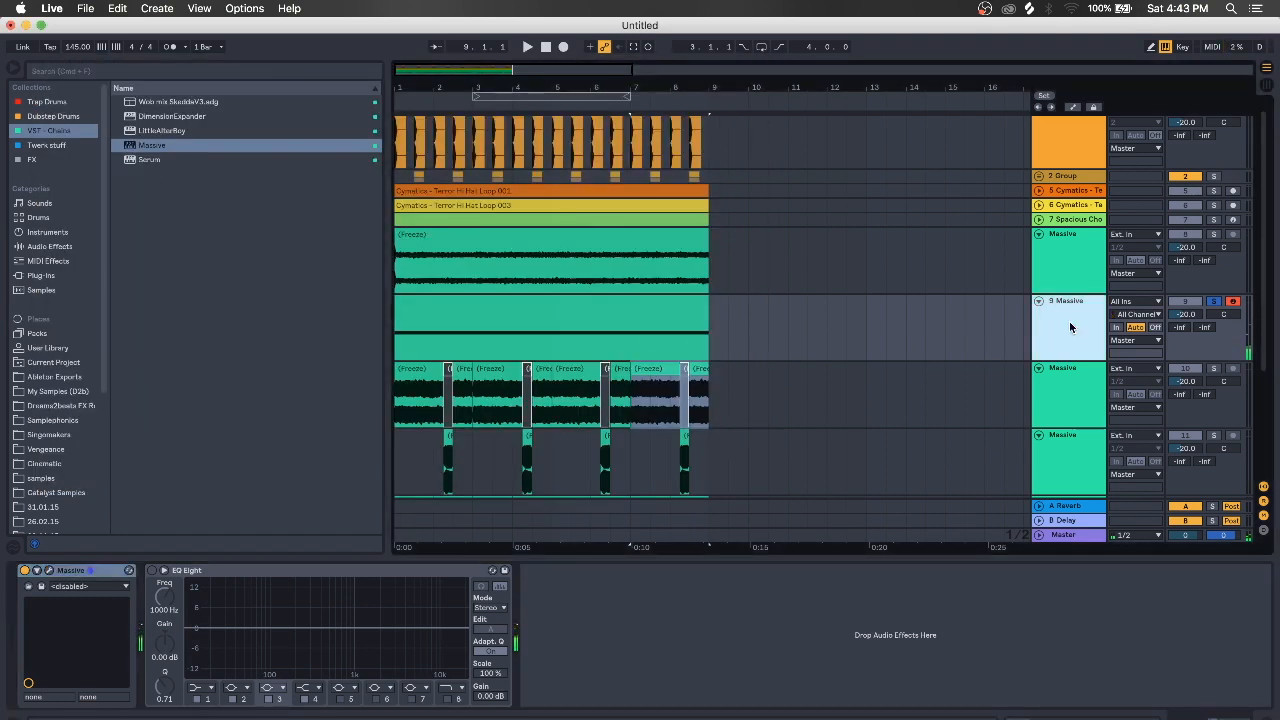
Duplicate 9 Massive, freeze and flatten the copy to audio, and solo it to audition
key(super+d)
right_click(1066, 388)
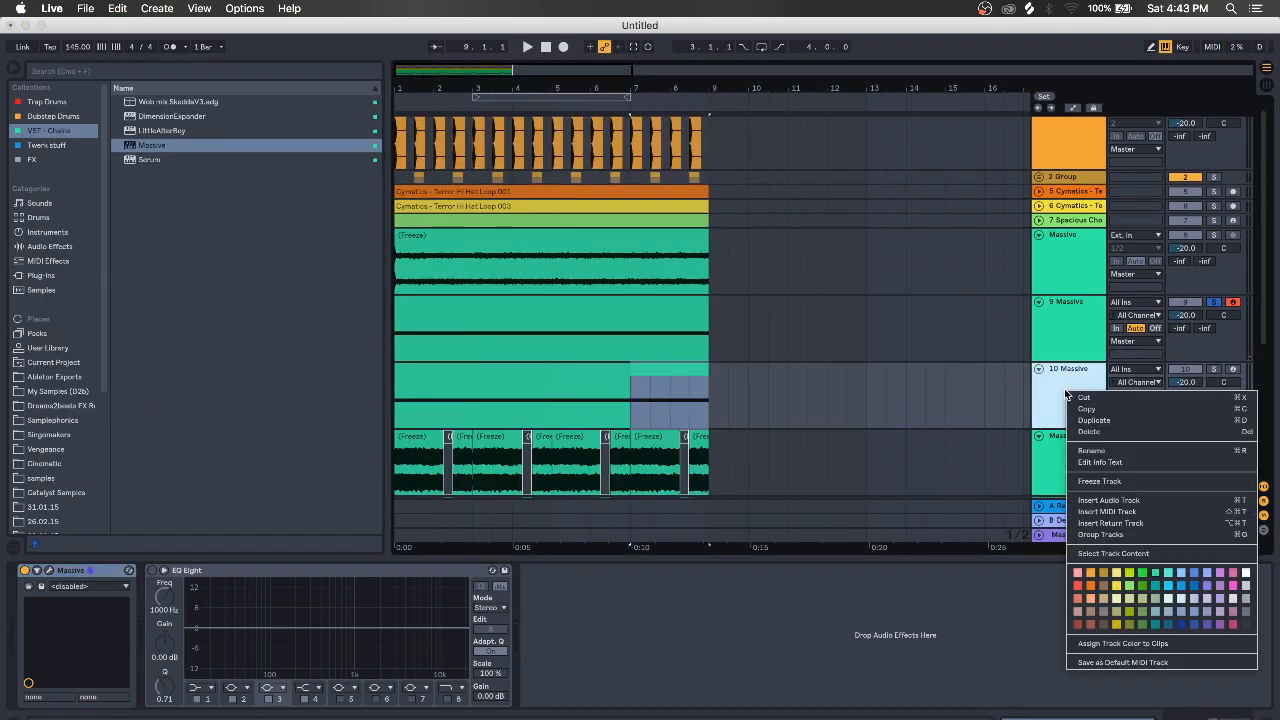
click(1124, 481)
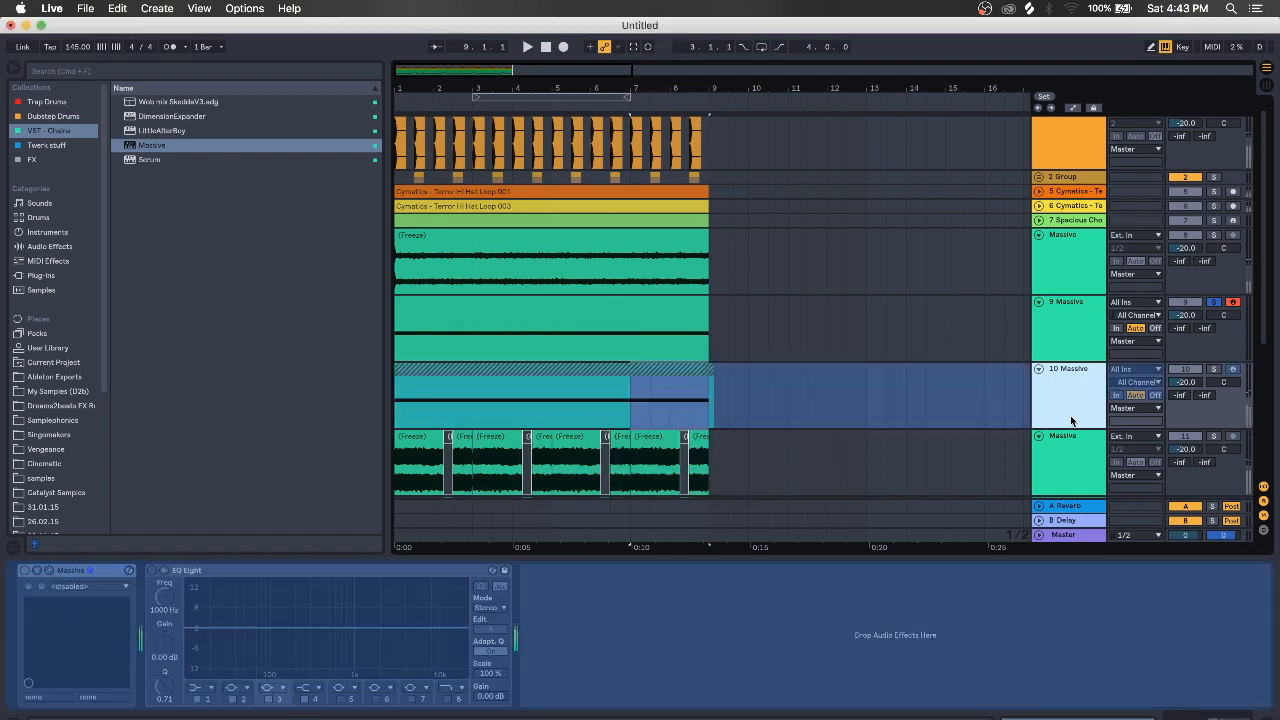
right_click(1070, 415)
click(1097, 521)
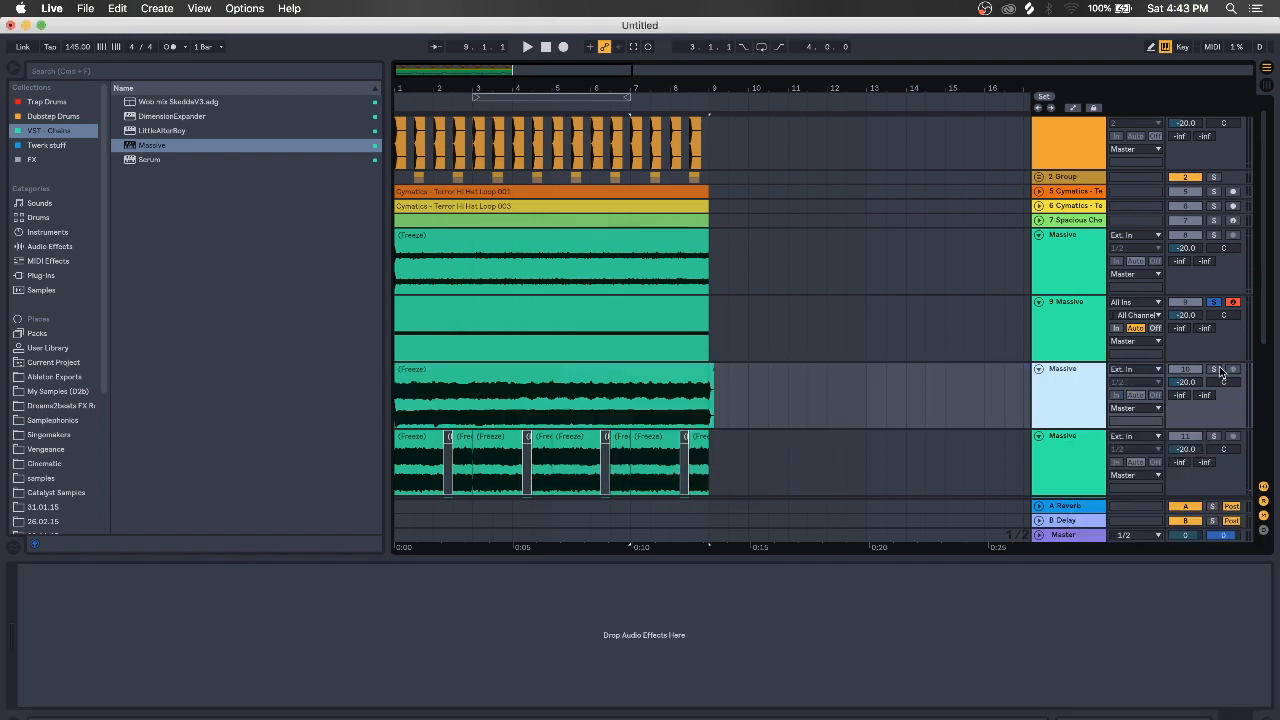
click(1215, 370)
key(space)
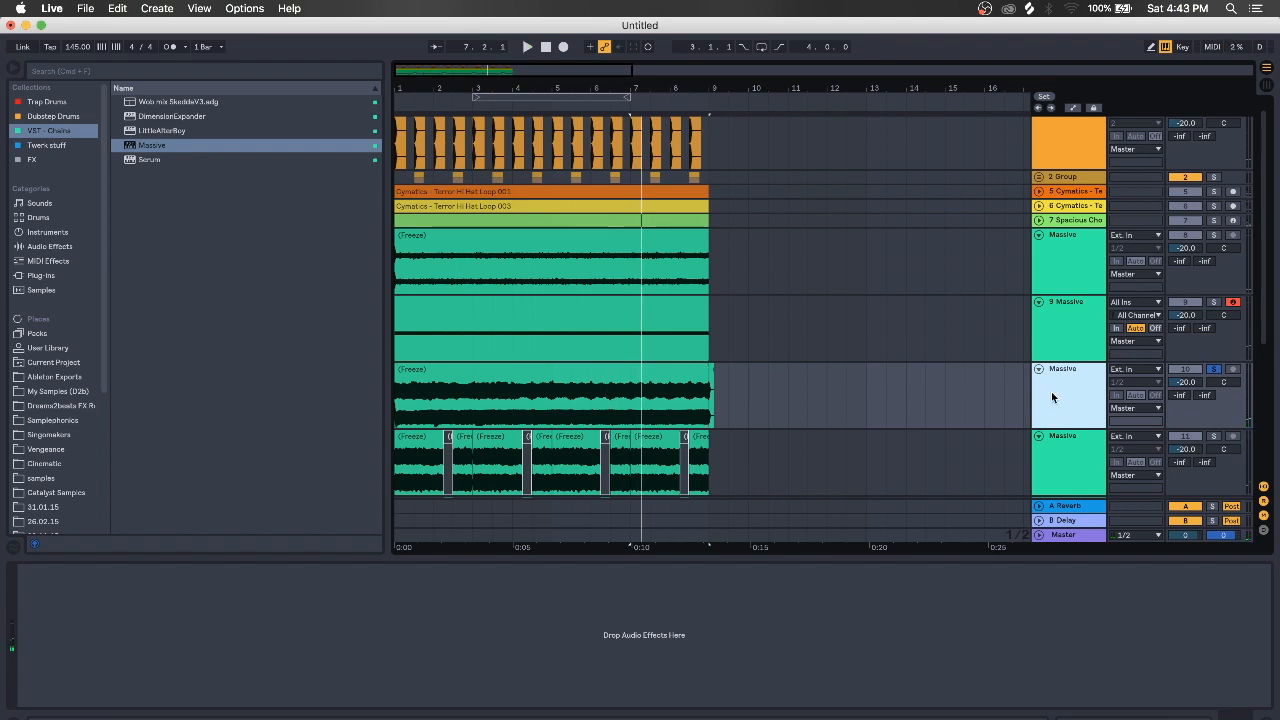
key(Delete)
click(1060, 330)
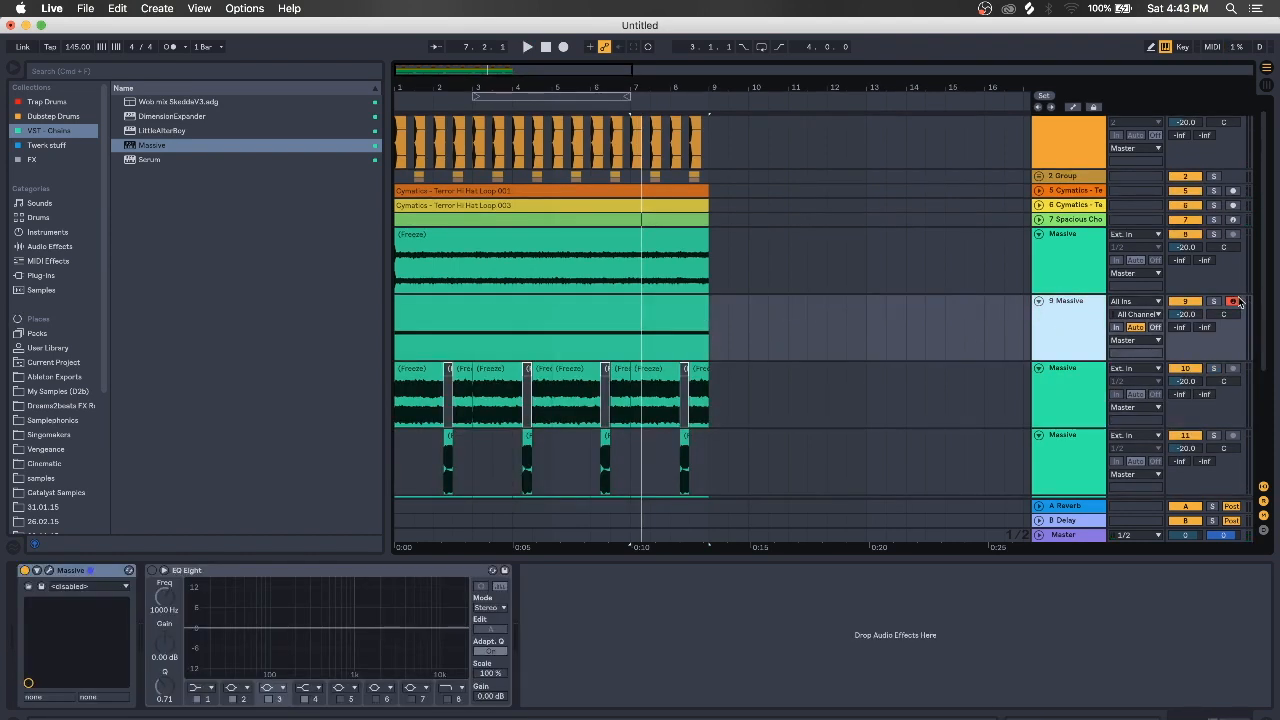
key(ctrl+z)
Set the flattened growl clip's warp mode to Complex and play it back
click(677, 365)
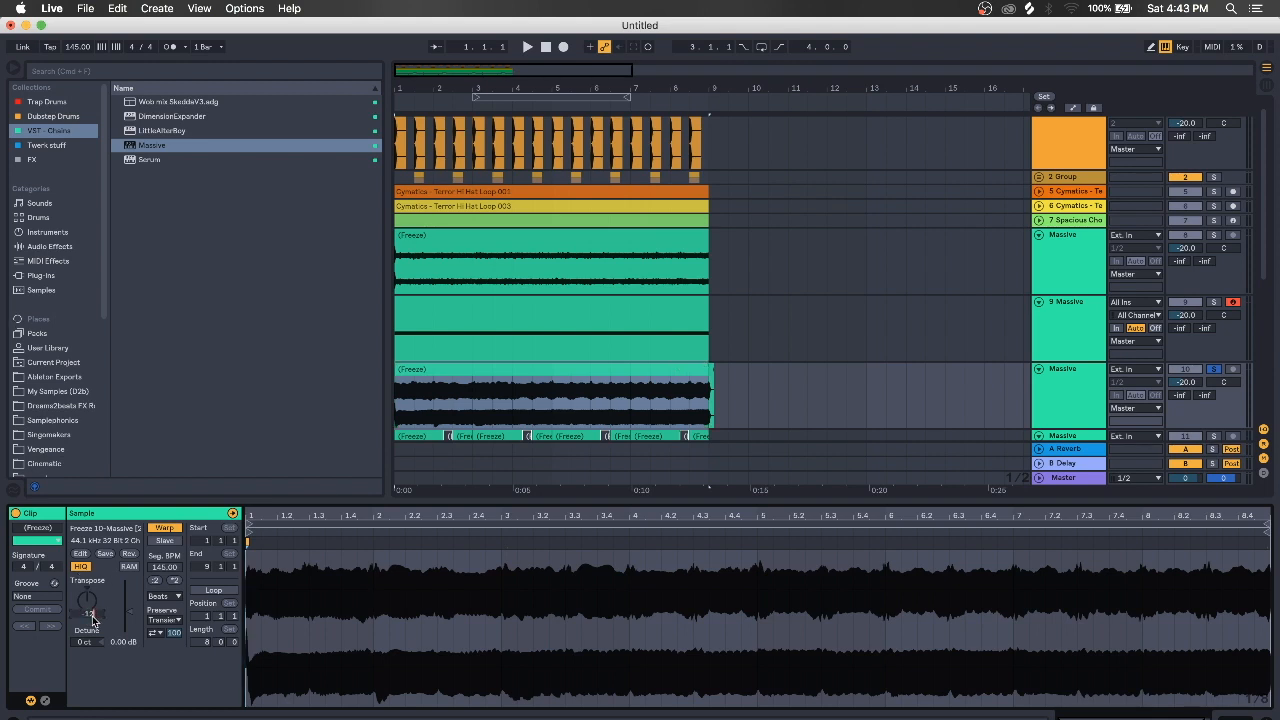
click(160, 596)
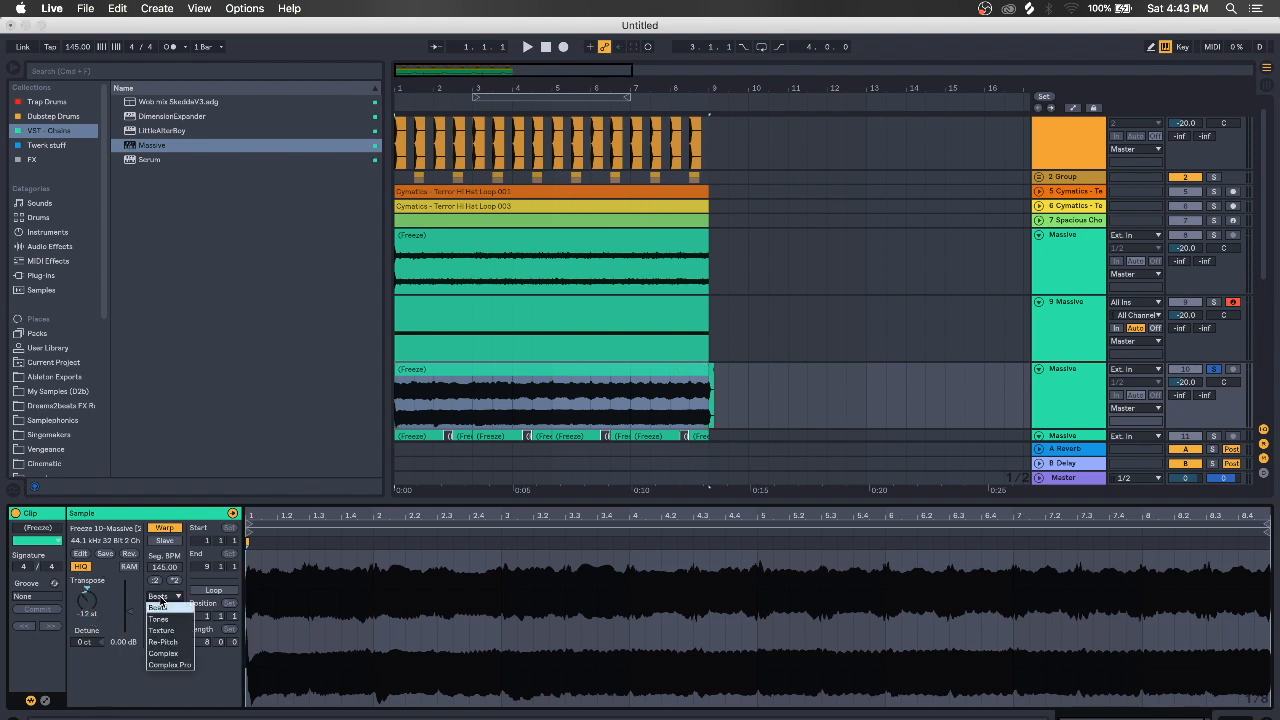
click(164, 653)
key(space)
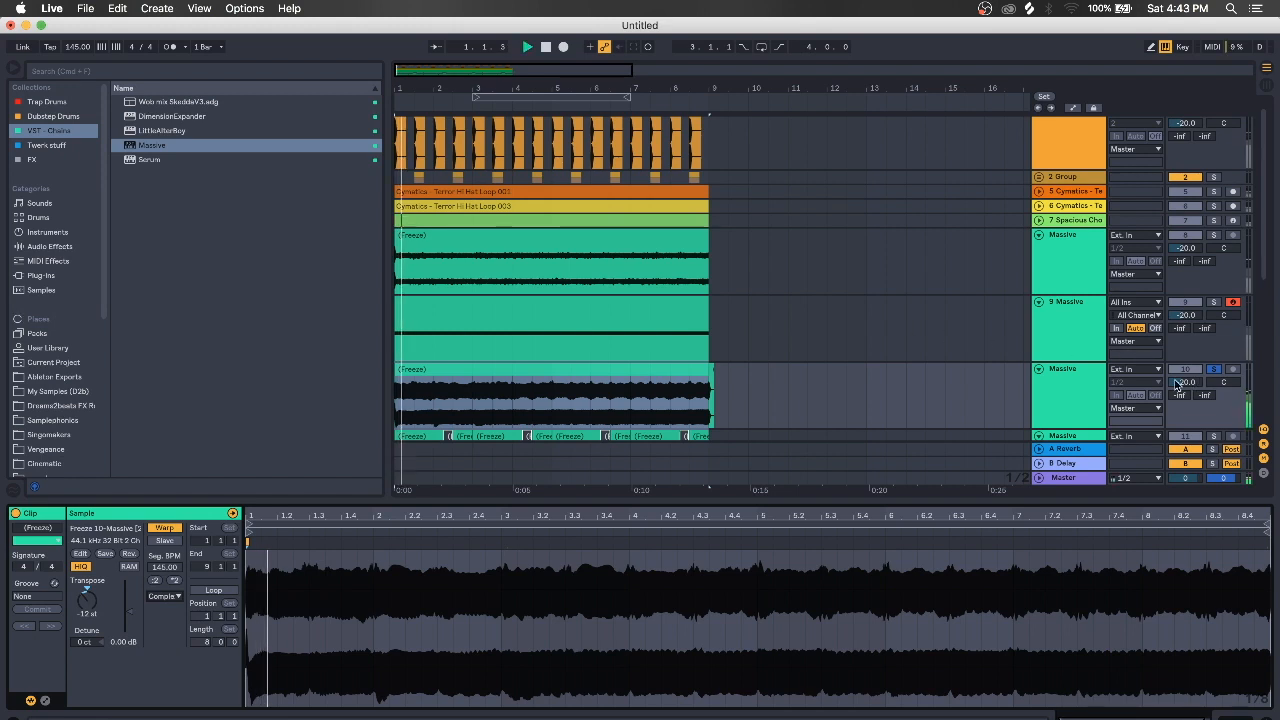
Select the 9 Massive track's MIDI clip and audition its Massive synth with a test note
click(1070, 399)
click(1078, 303)
click(617, 322)
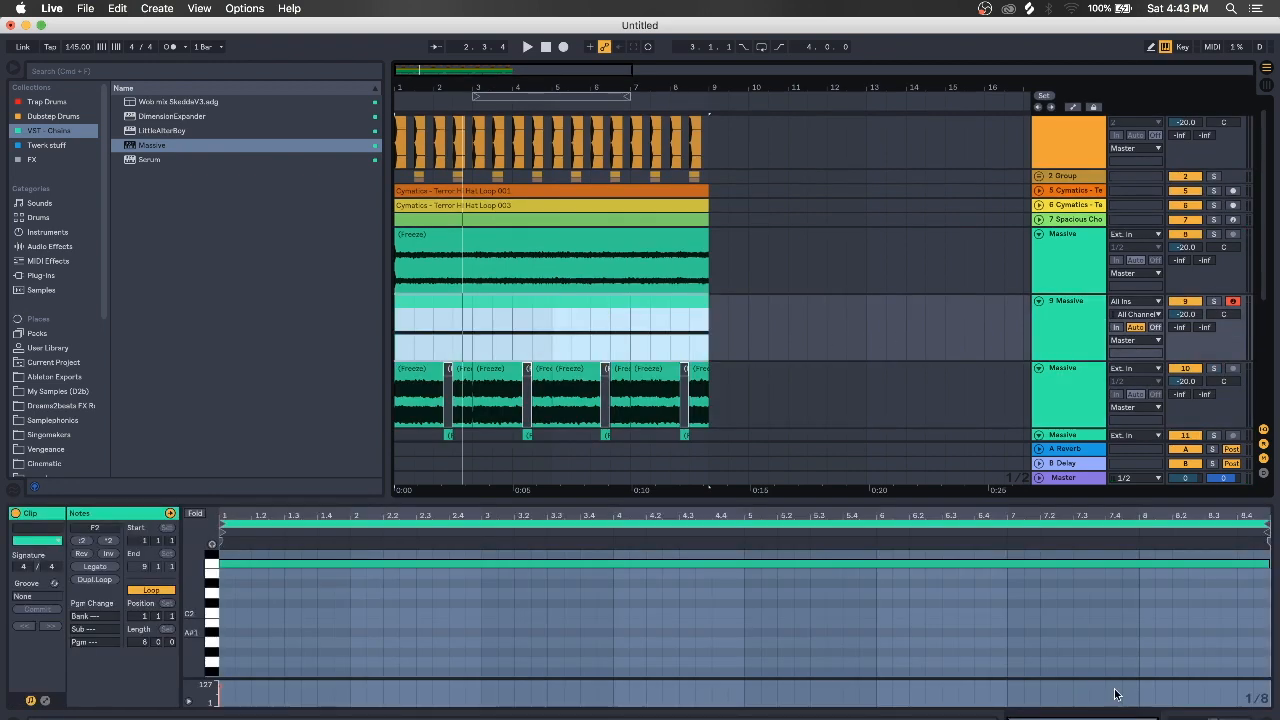
key(shift+Tab)
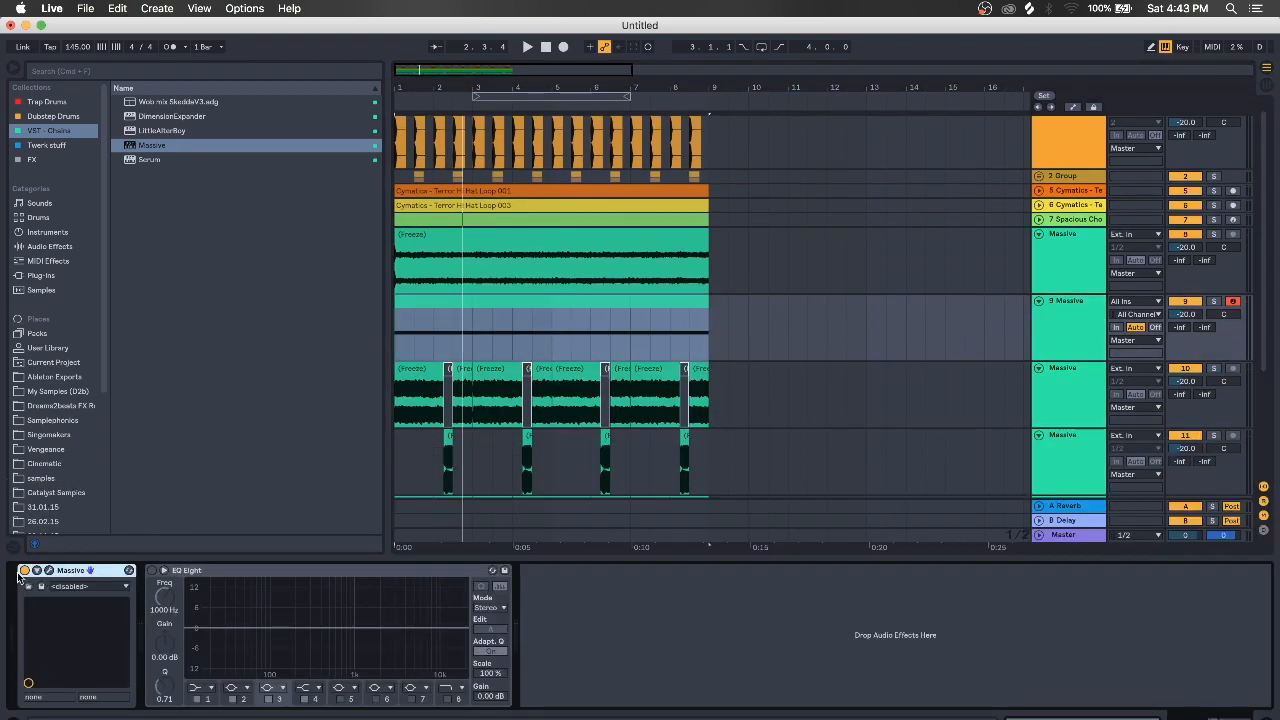
click(49, 570)
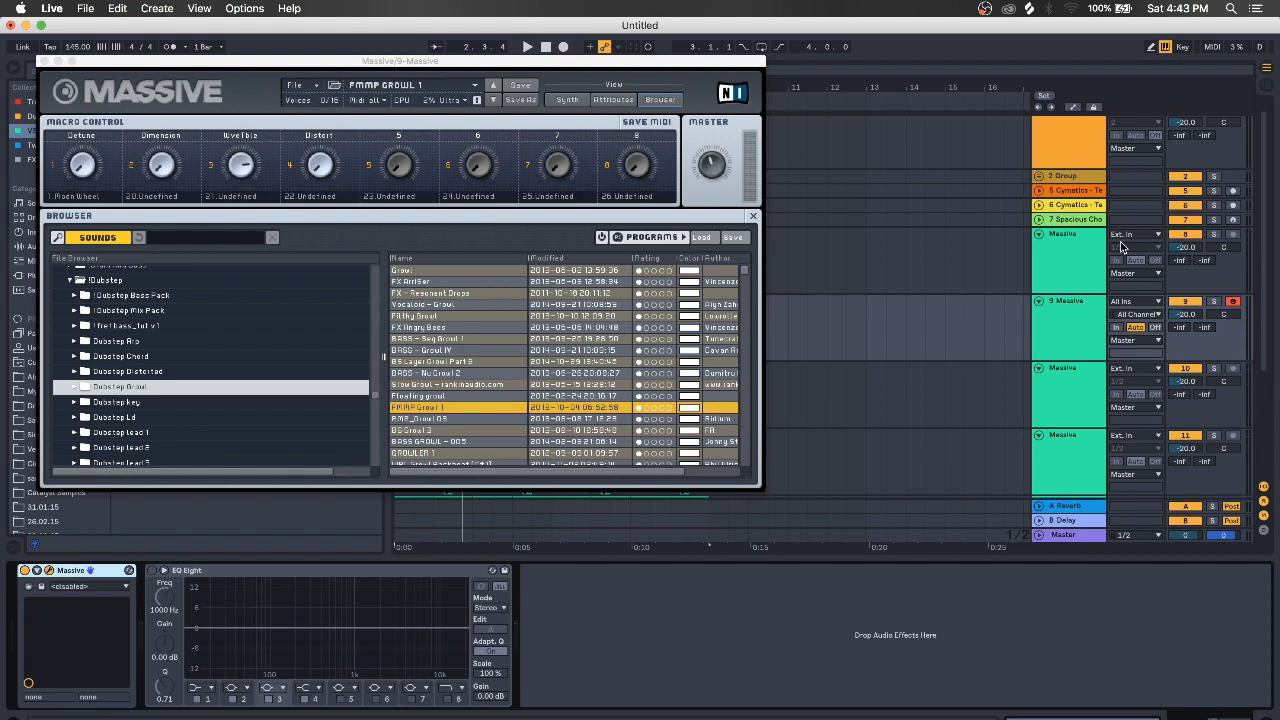
key(a)
click(42, 62)
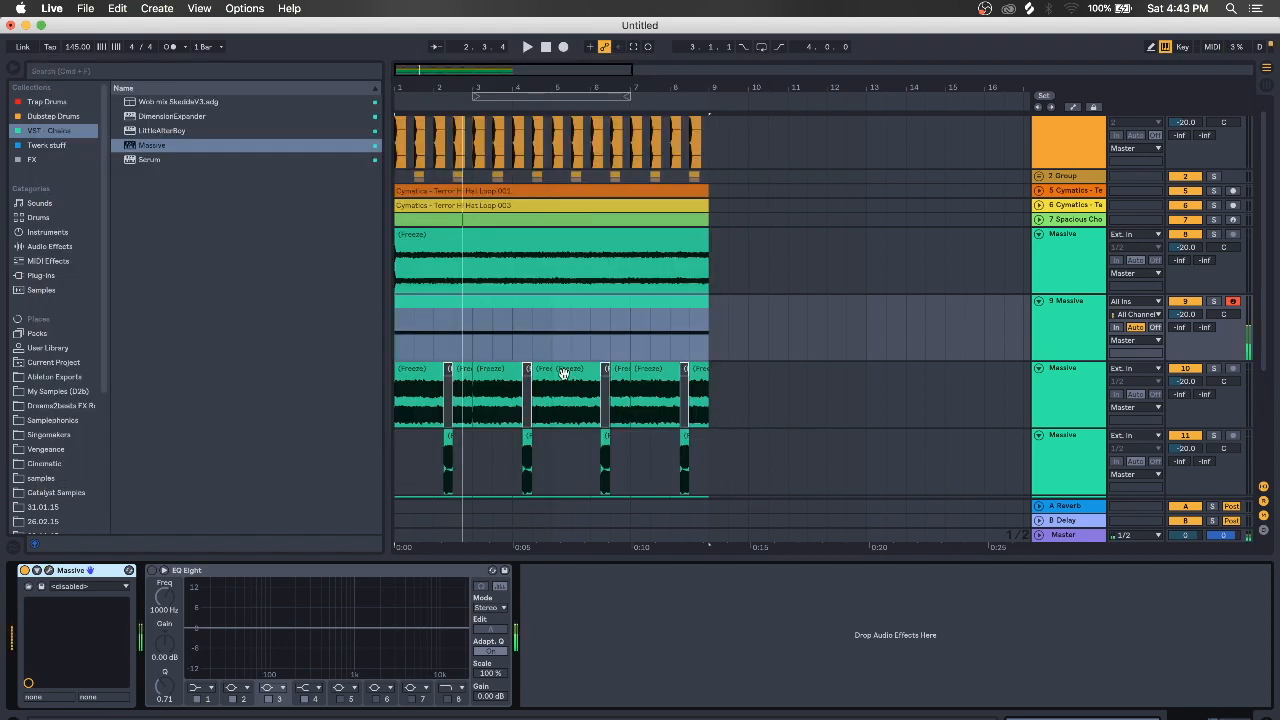
Move the long F2 note down an octave to F1 and play the clip to check it
click(547, 310)
scroll(402, 596, down, 3)
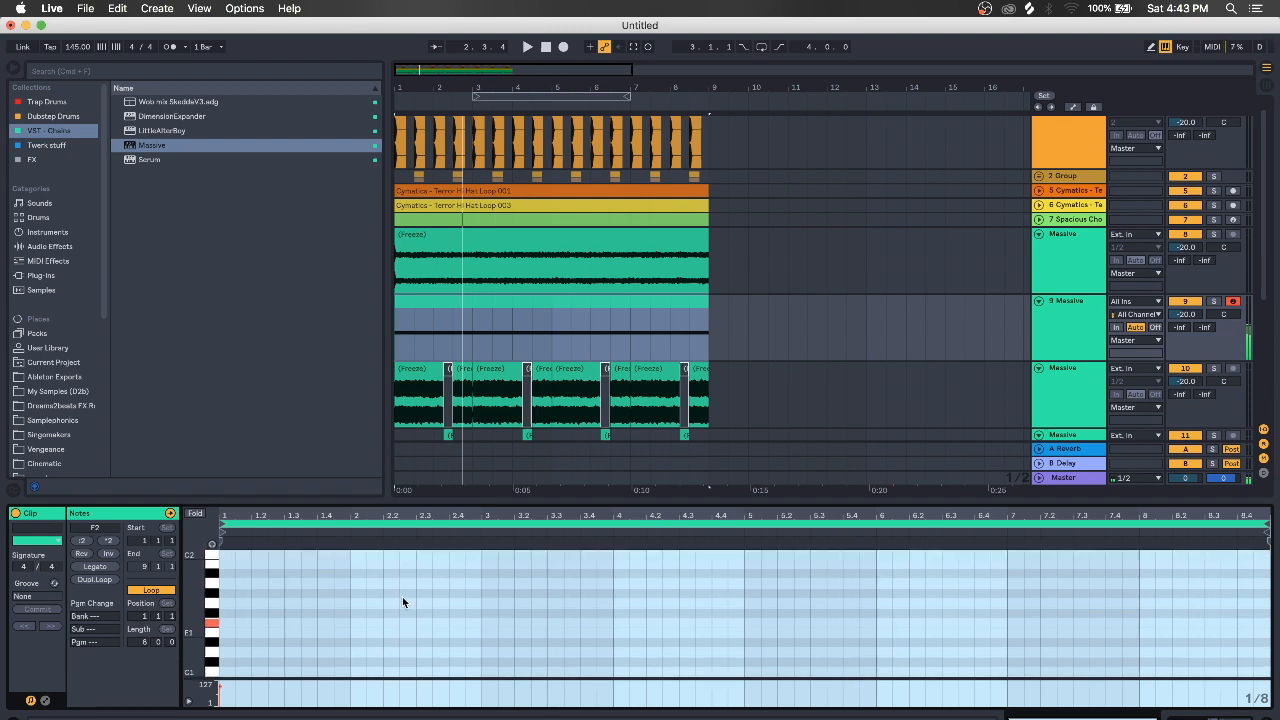
scroll(285, 623, up, 3)
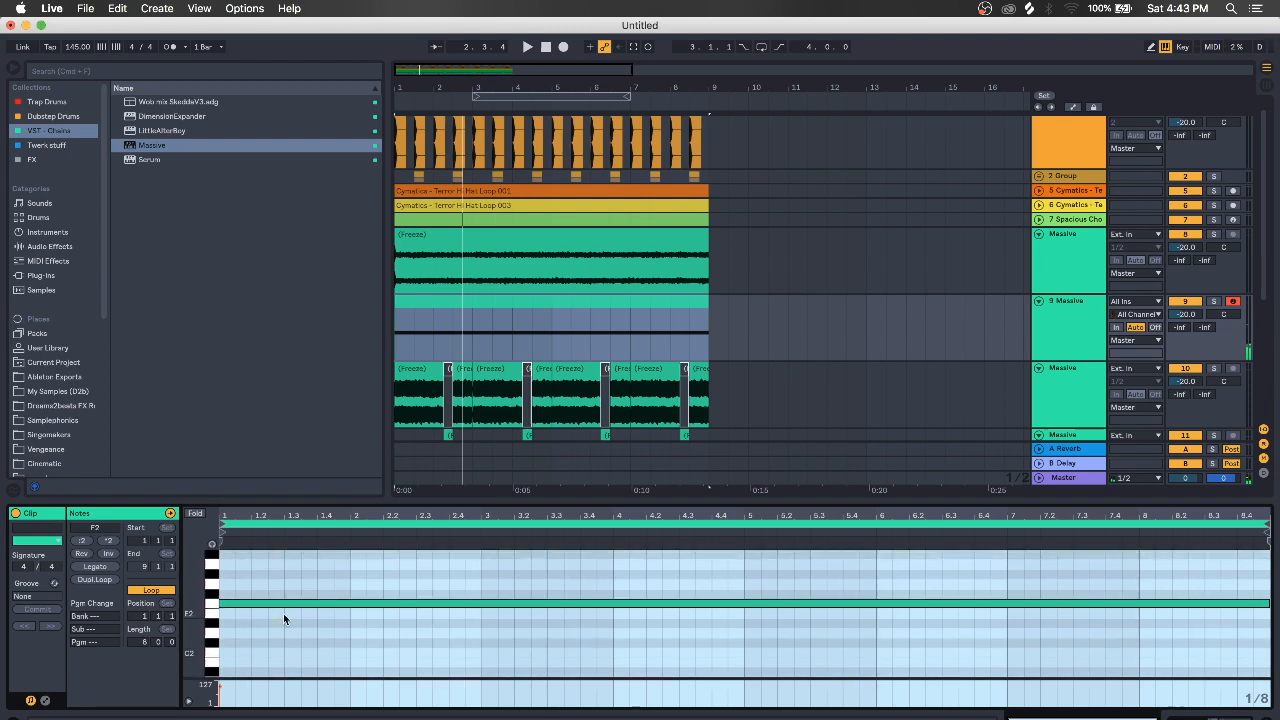
click(284, 645)
key(shift+Down)
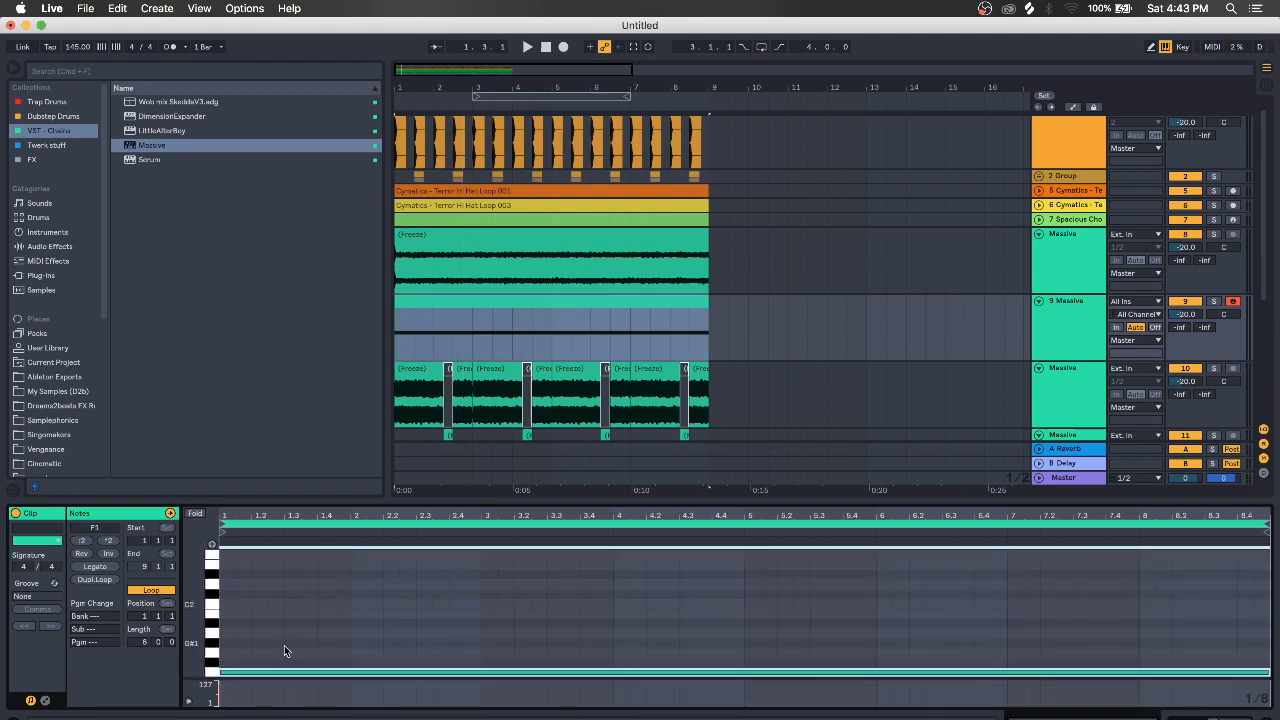
key(space)
scroll(284, 651, down, 3)
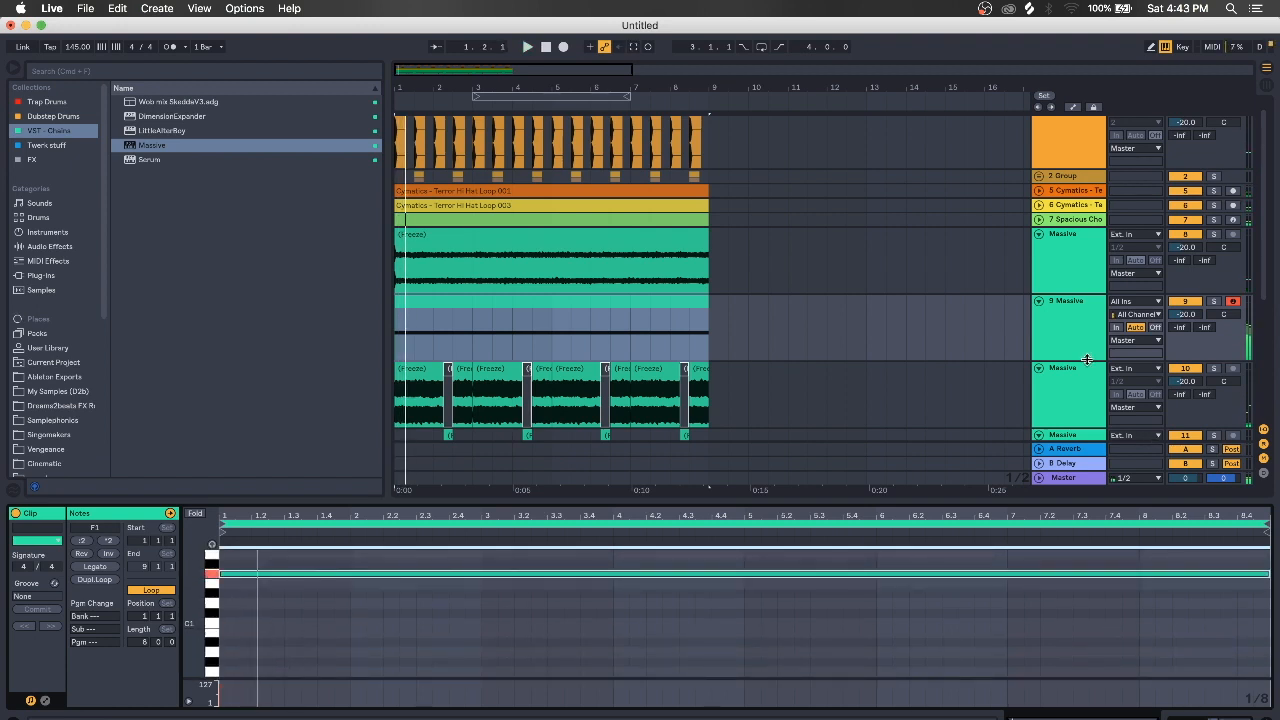
right_click(1077, 341)
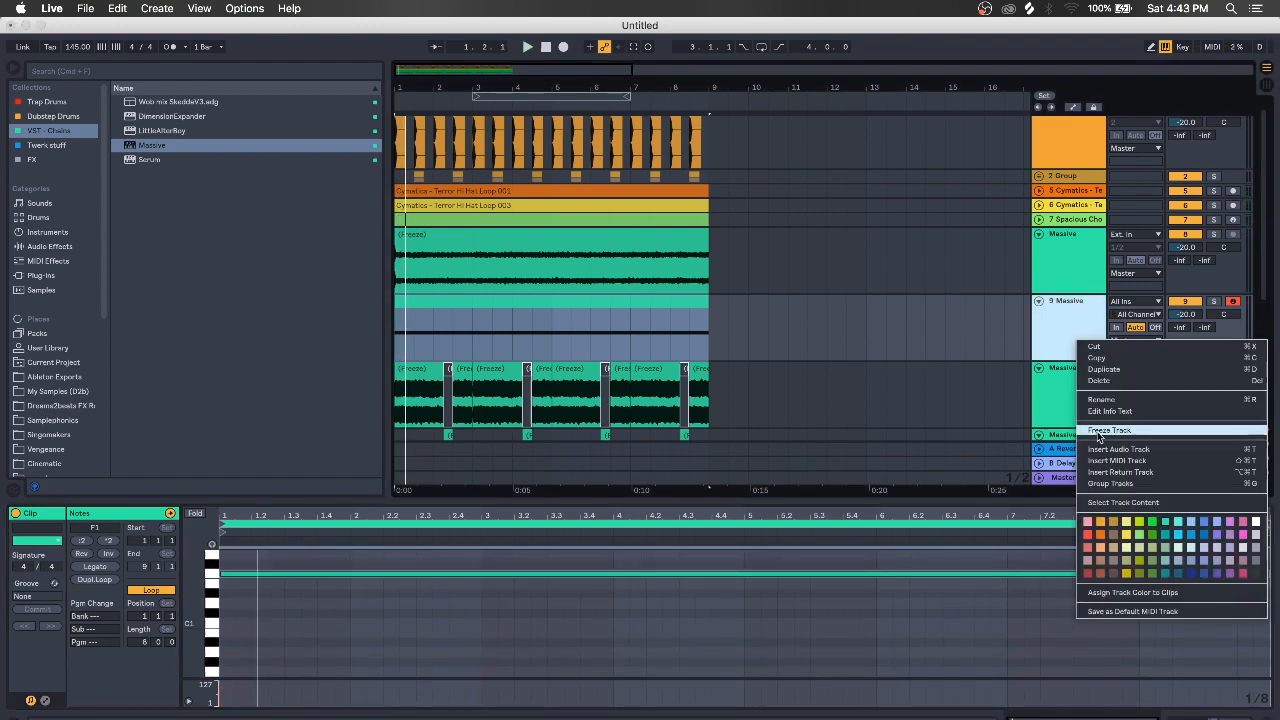
Duplicate 9 Massive as 10 Massive, then freeze and flatten the copy into audio
click(1046, 324)
key(super+d)
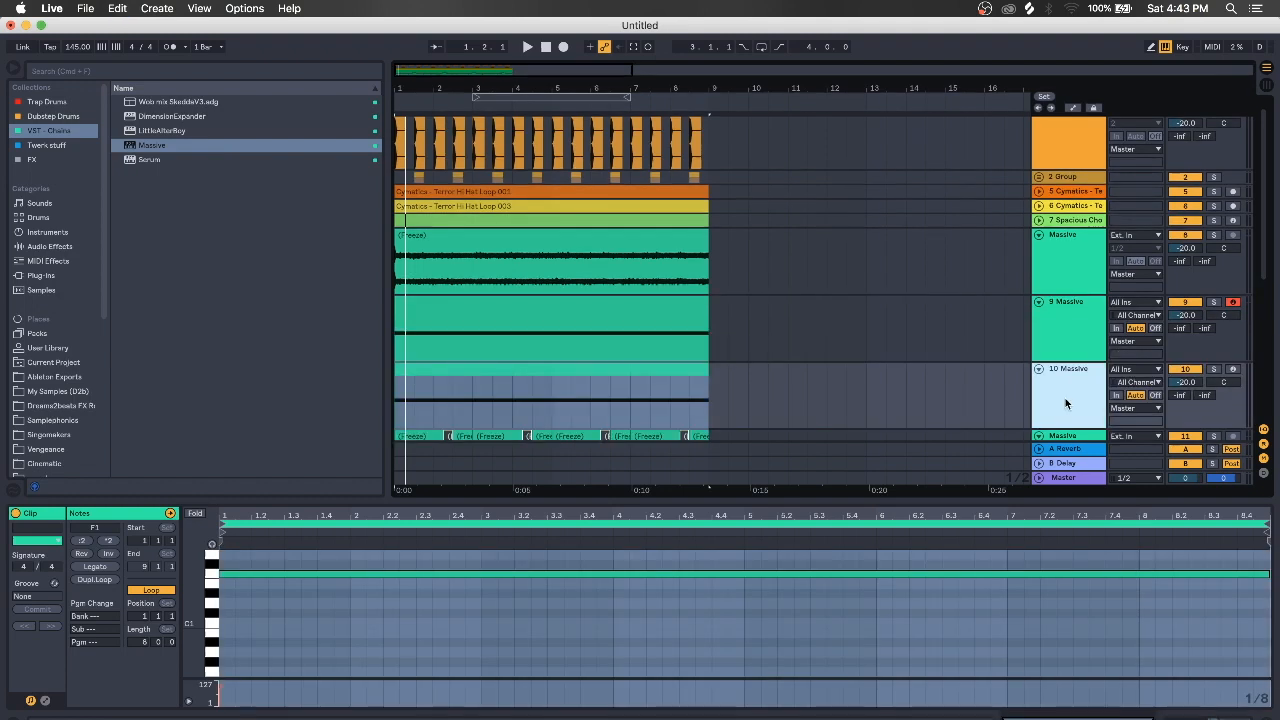
right_click(1066, 398)
click(1096, 487)
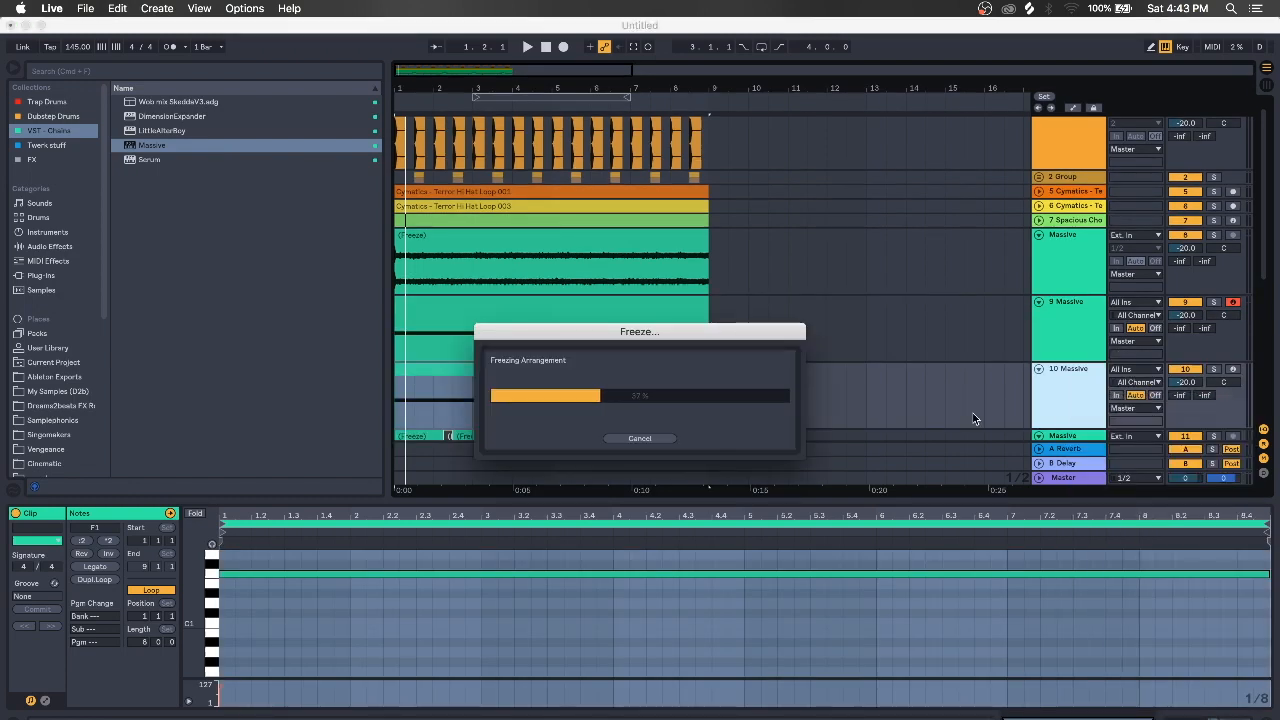
scroll(980, 400, down, 2)
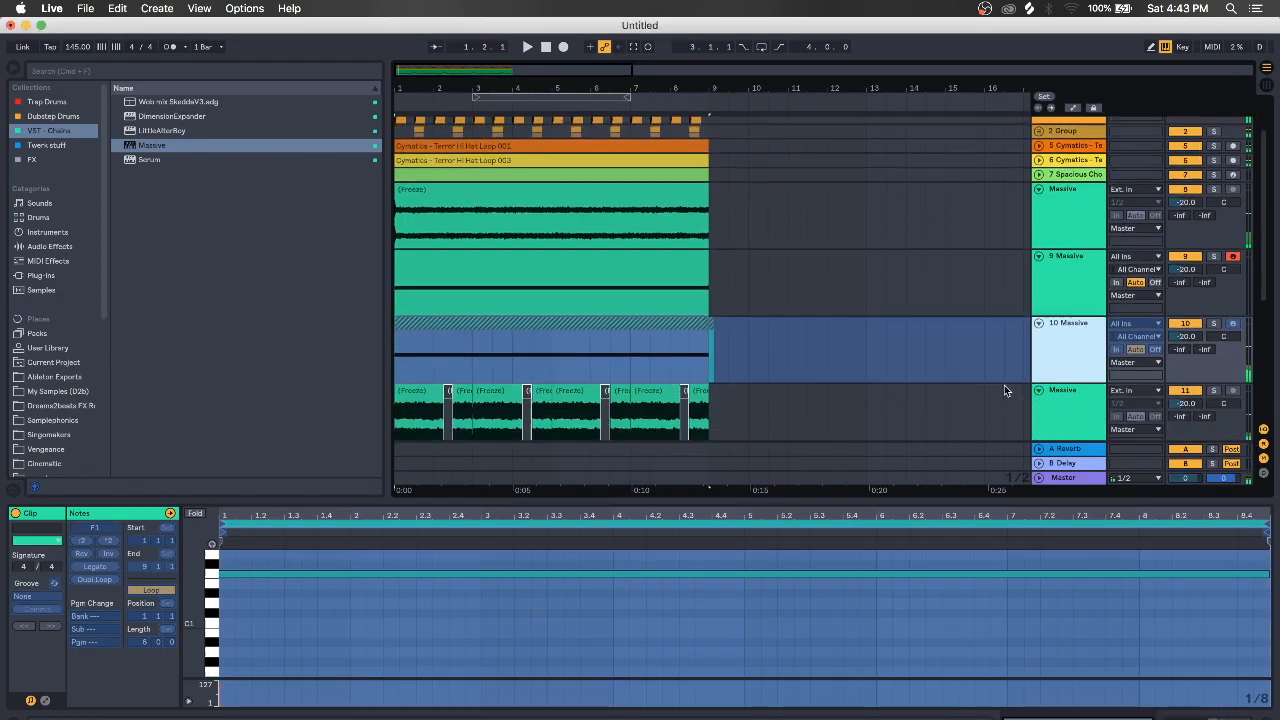
right_click(1069, 350)
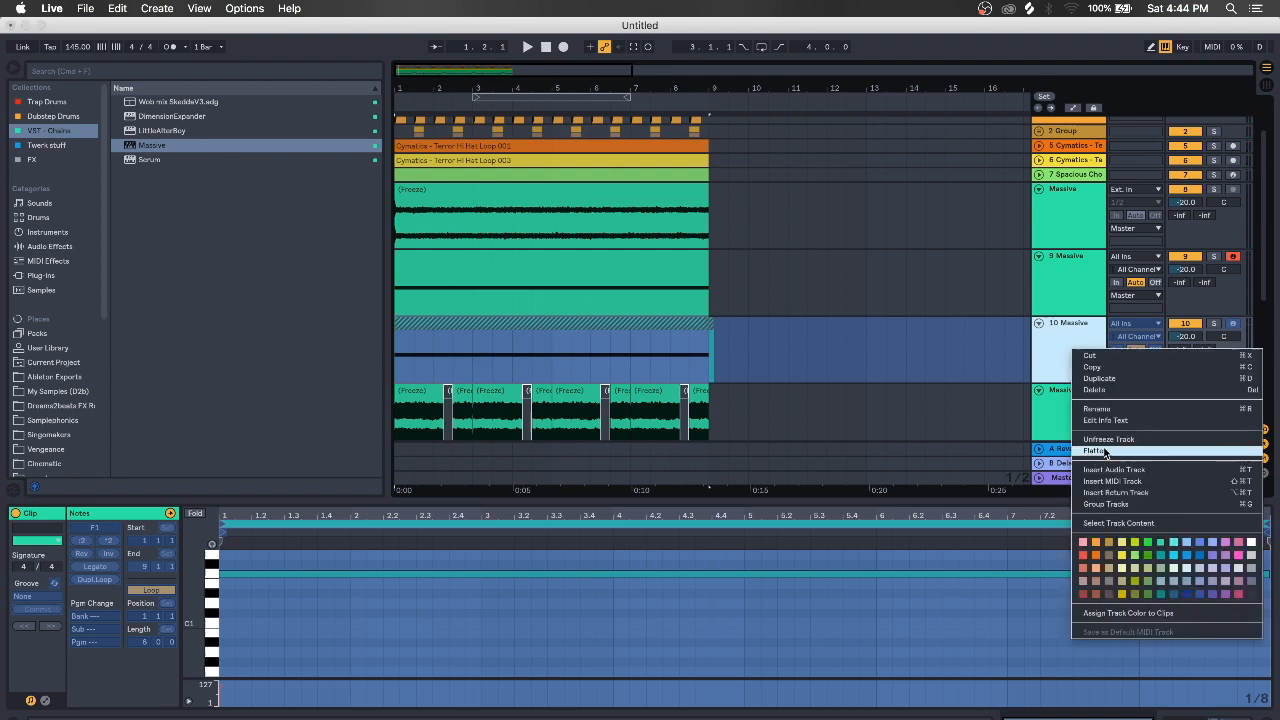
click(1100, 452)
Solo track 10 and audition its flattened growl, zoomed into the first bars
click(1214, 324)
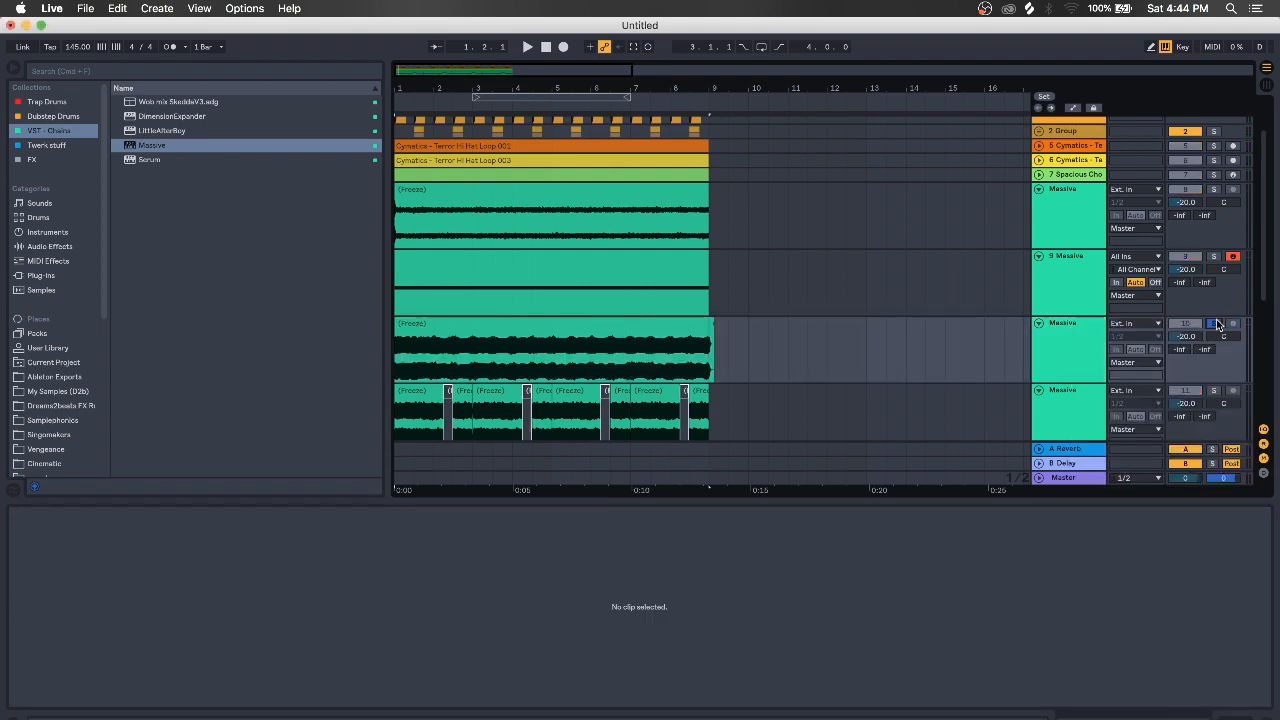
scroll(457, 343, down, 1)
click(457, 343)
key(space)
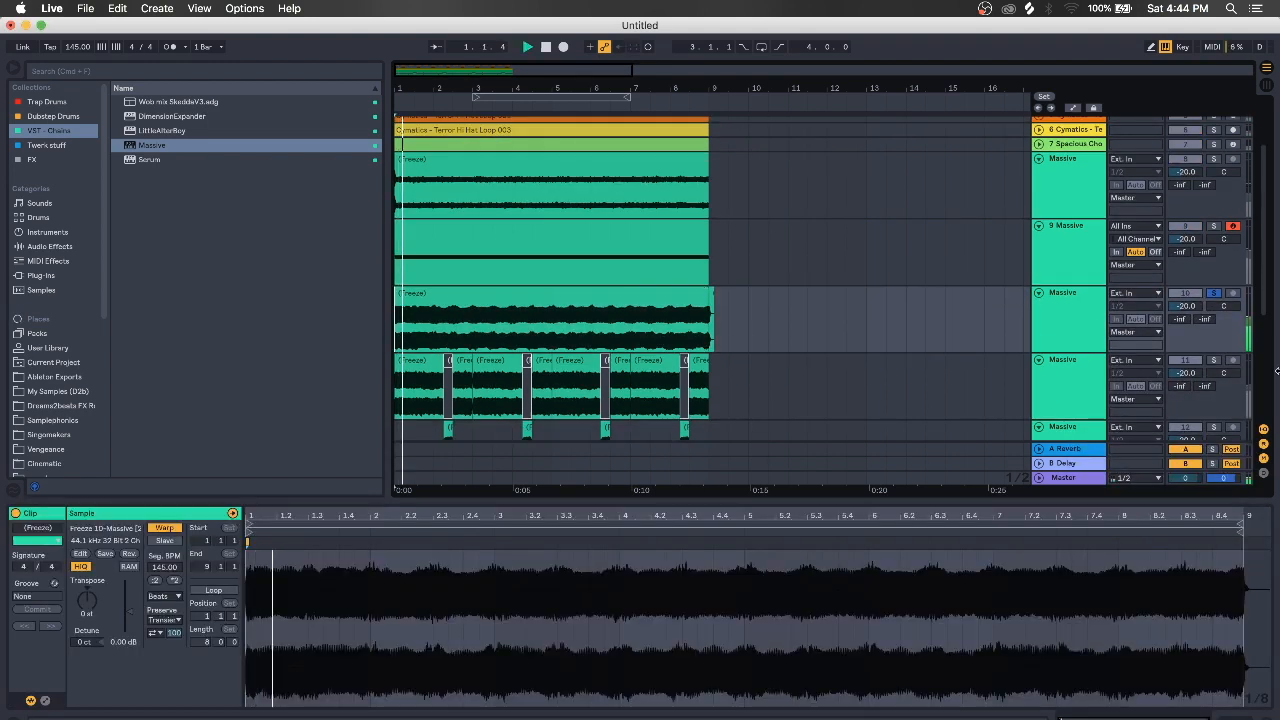
click(1214, 359)
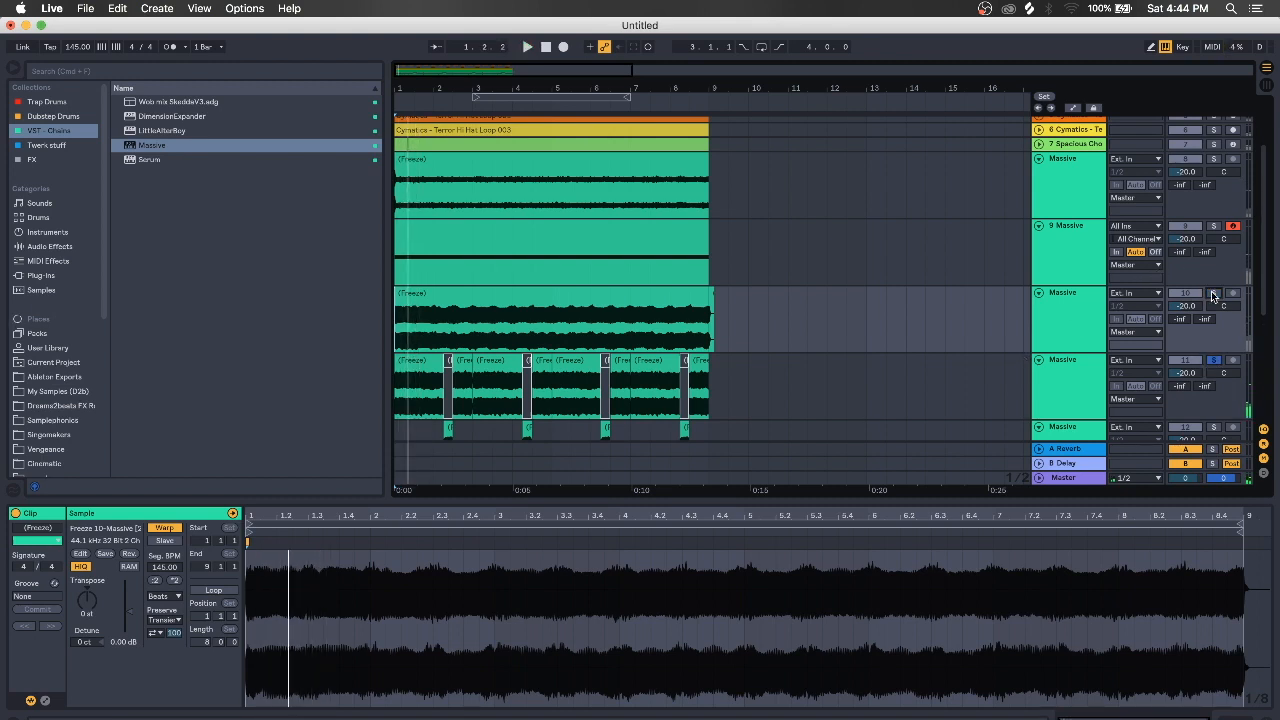
click(1214, 292)
drag(414, 90, 452, 88)
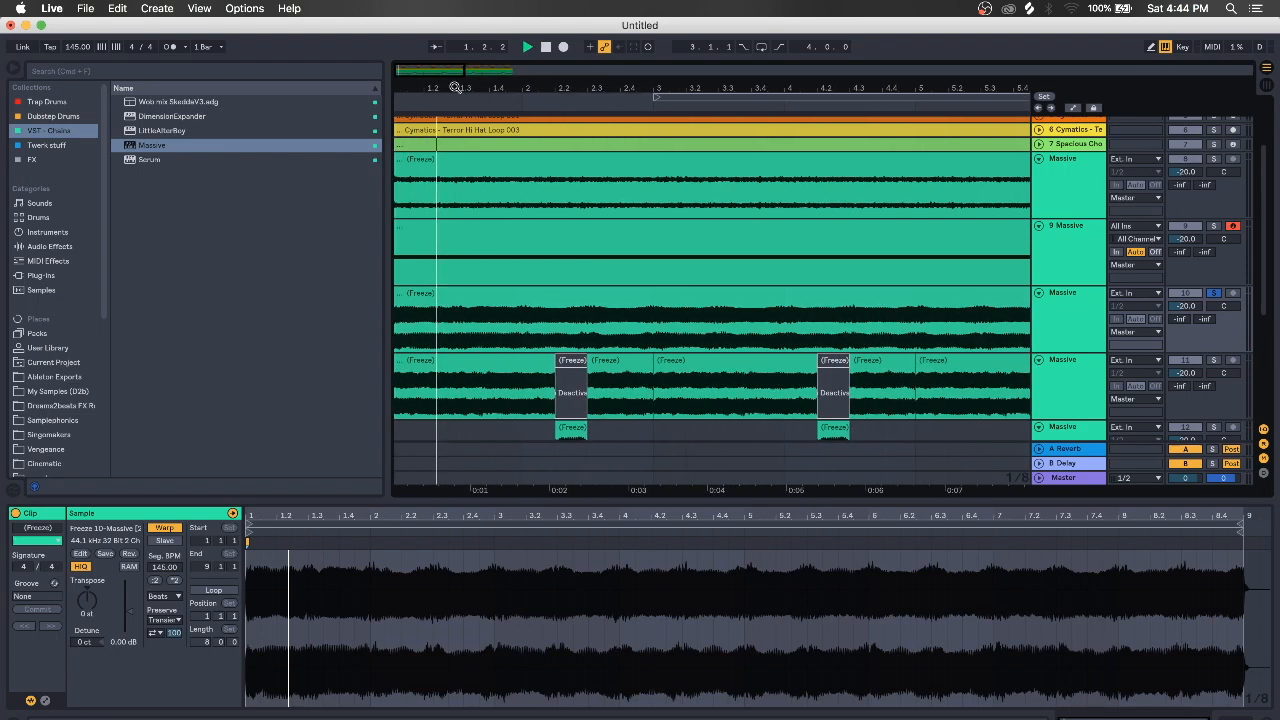
key(space)
Mark a short slice near beat 1.3 on track 10 and duplicate it right after itself
click(455, 338)
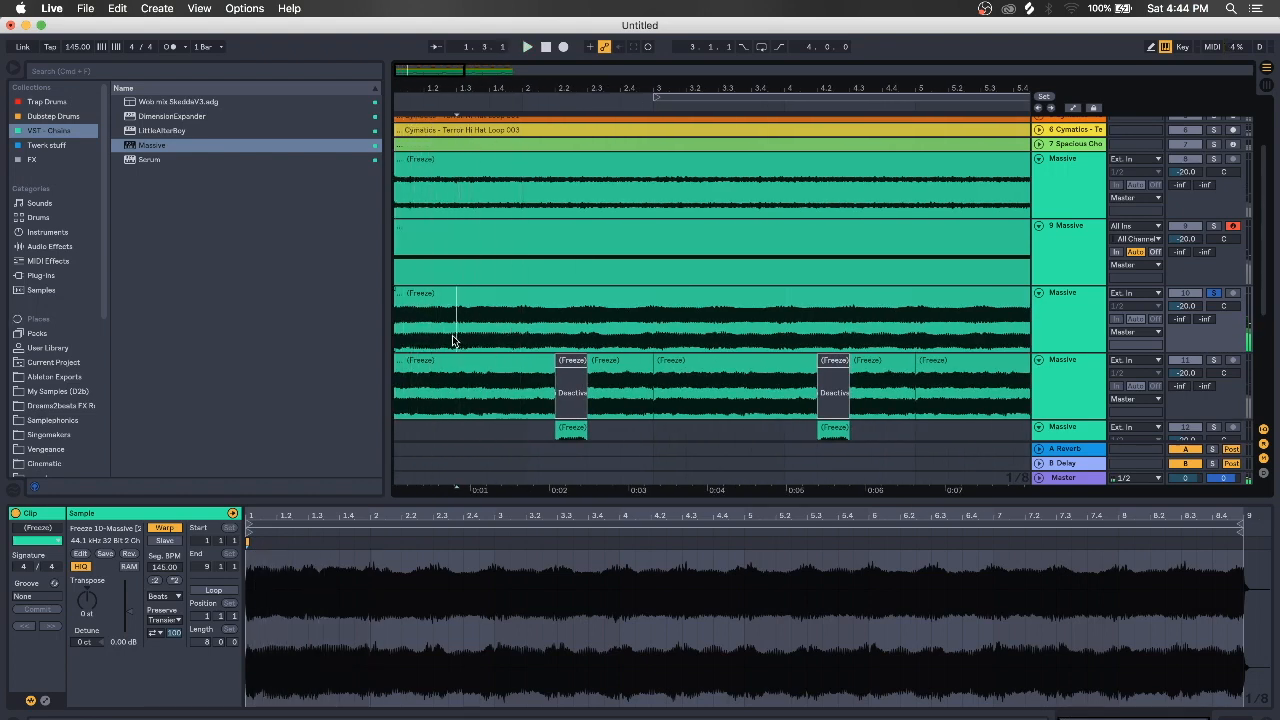
drag(456, 340, 489, 340)
key(super+d)
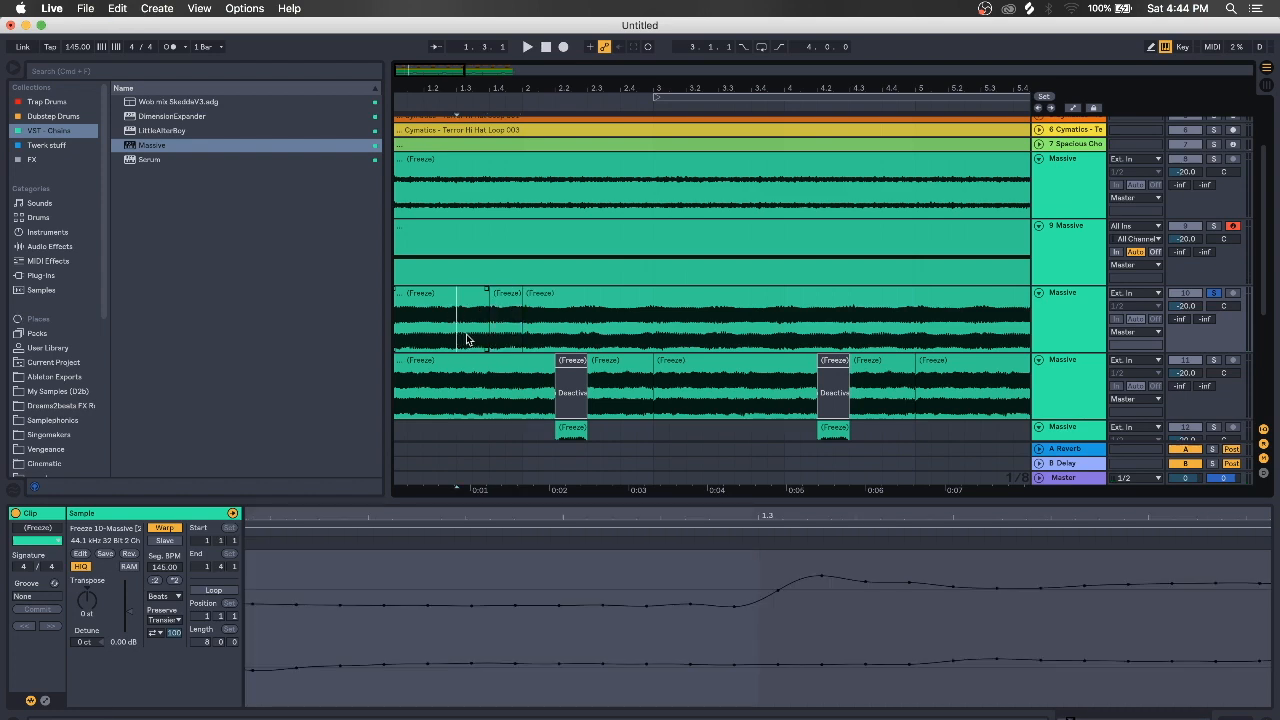
key(space)
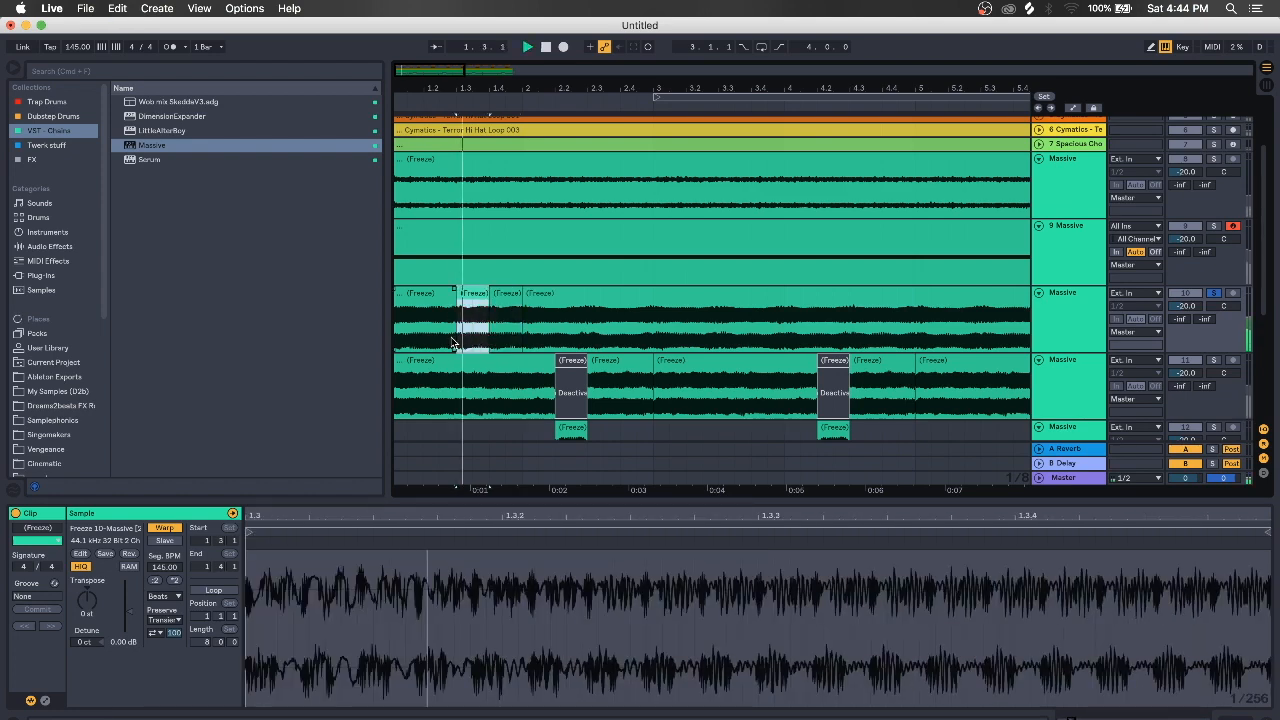
key(space)
key(space)
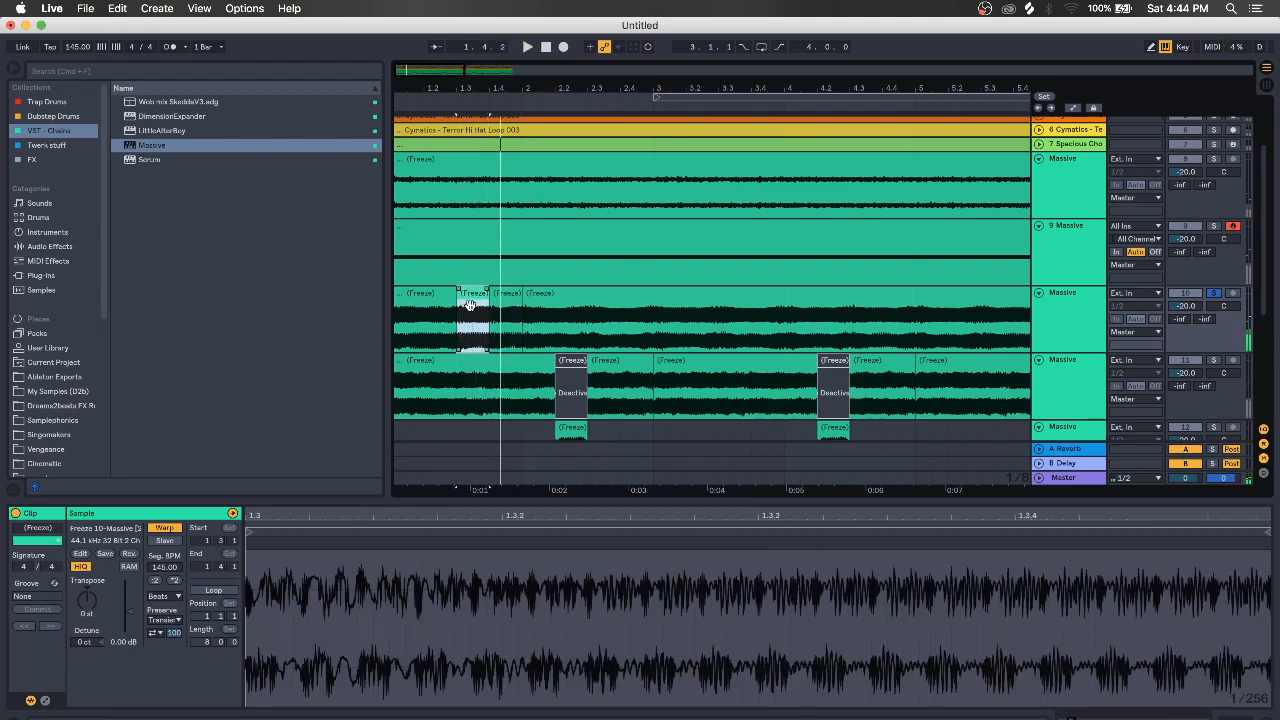
Shift a slice later and delete track 10's first clip and the long remaining clip
mouse_move(512, 296)
mouse_down()
mouse_move(538, 297)
mouse_move(514, 310)
mouse_move(505, 300)
mouse_up()
click(424, 296)
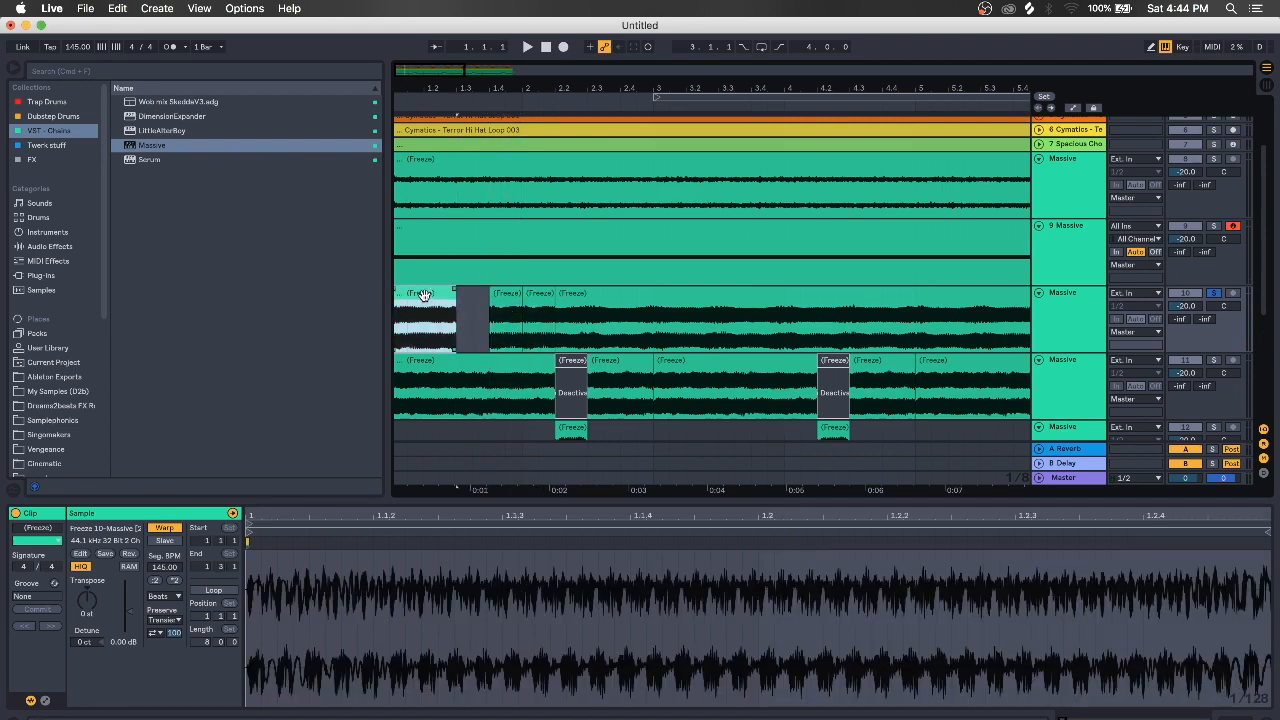
key(Delete)
click(576, 299)
key(Delete)
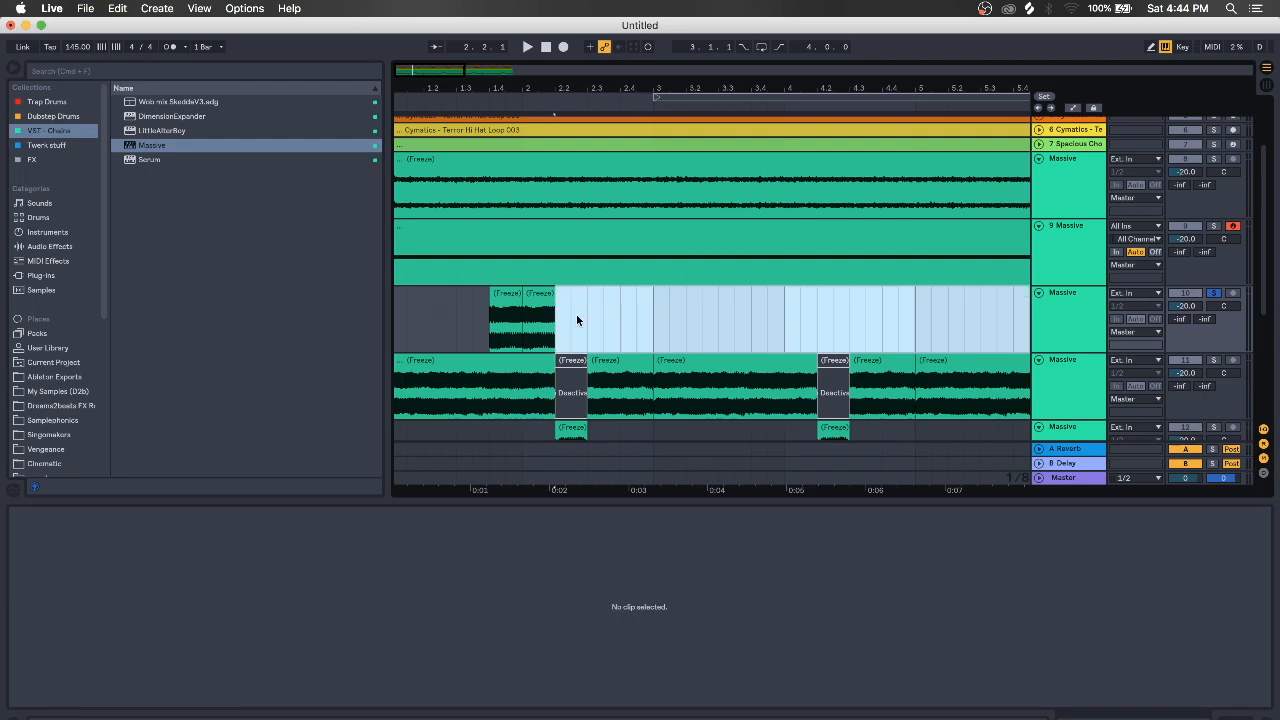
click(495, 330)
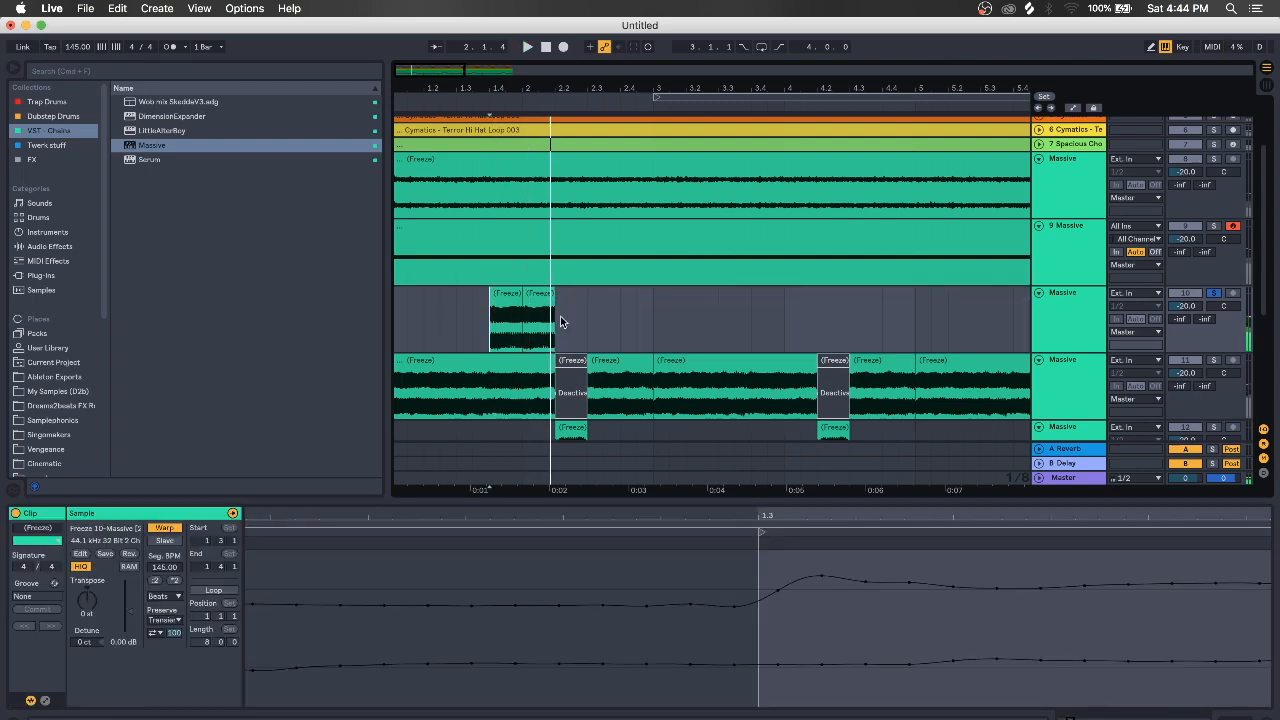
Select and audition the two short growl slices on track 10
click(539, 304)
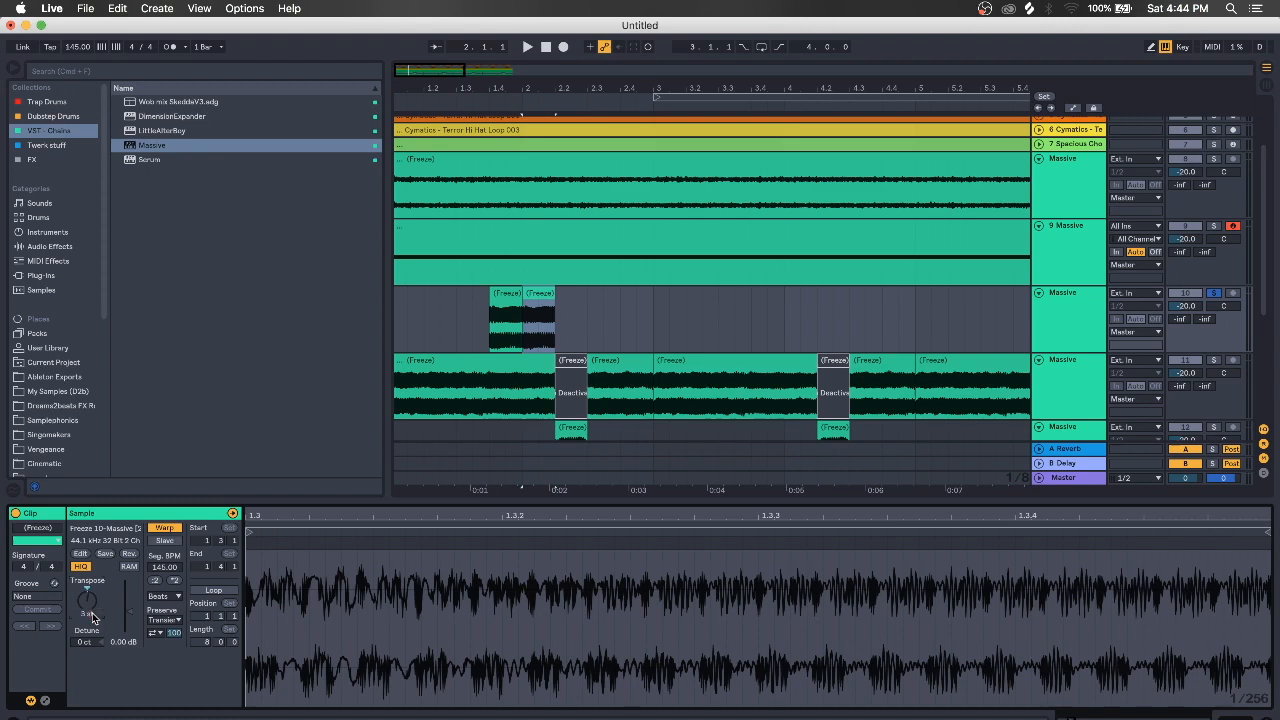
click(500, 310)
key(space)
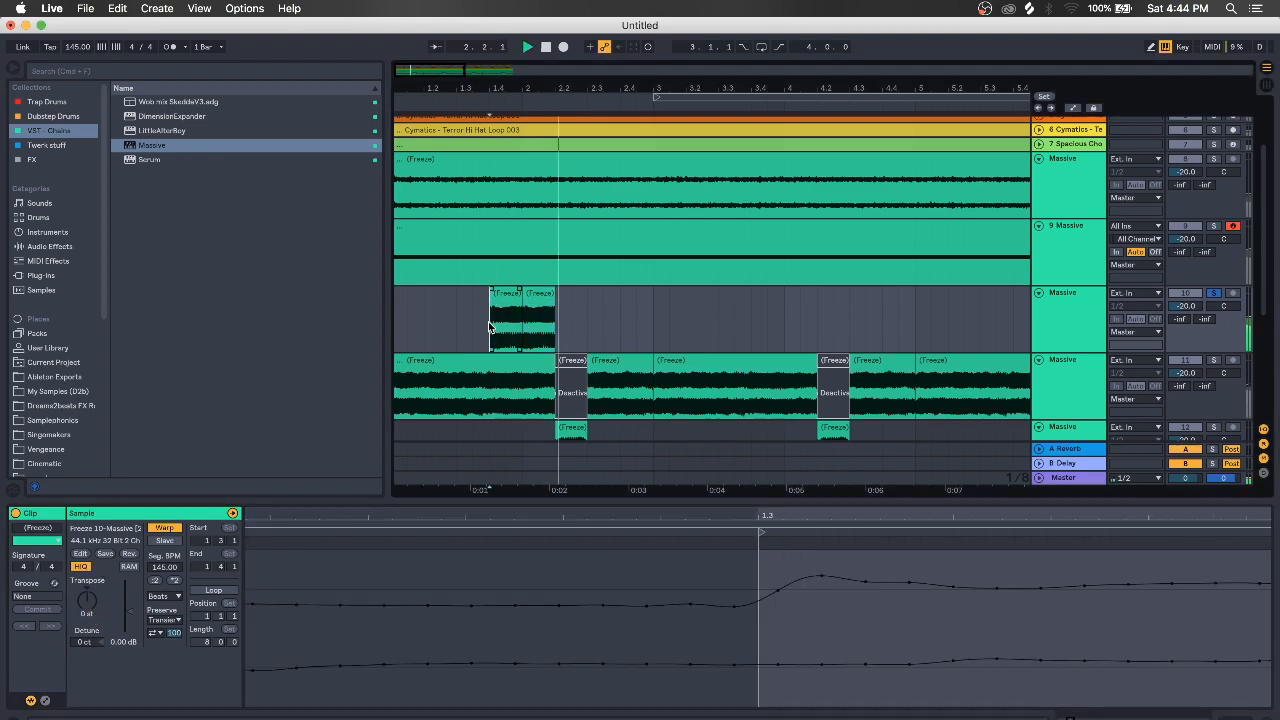
click(535, 300)
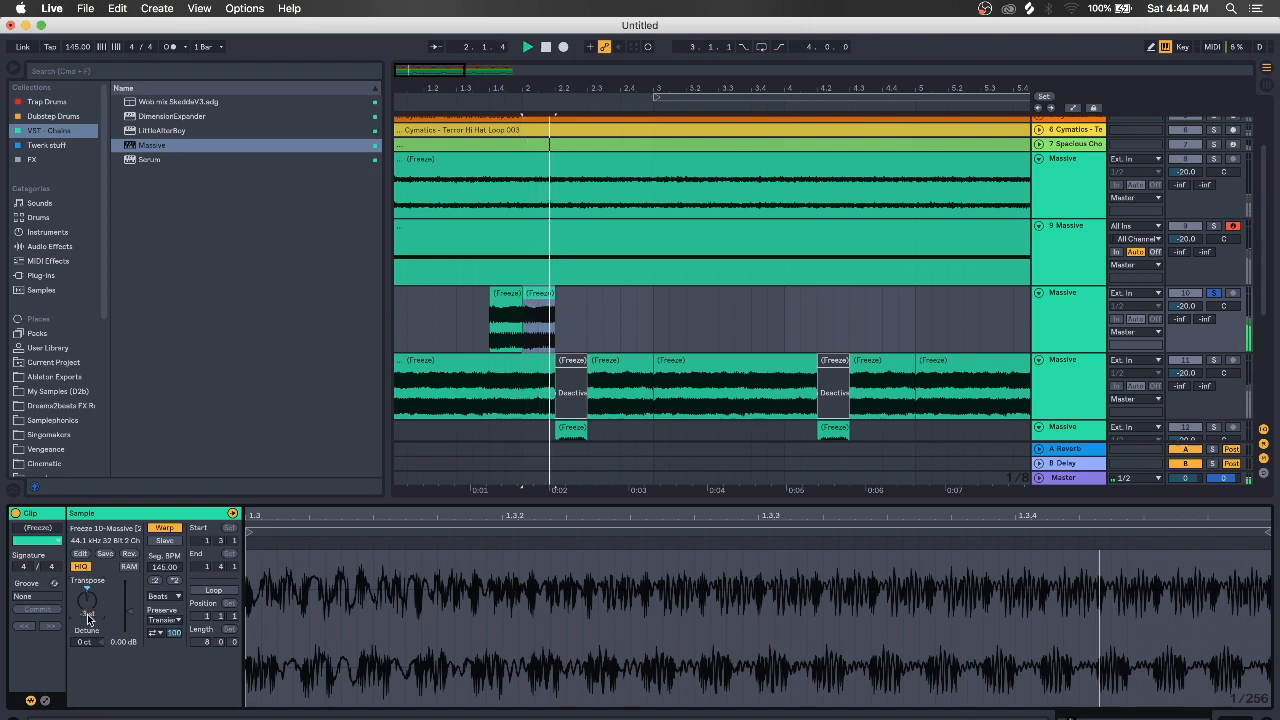
click(492, 340)
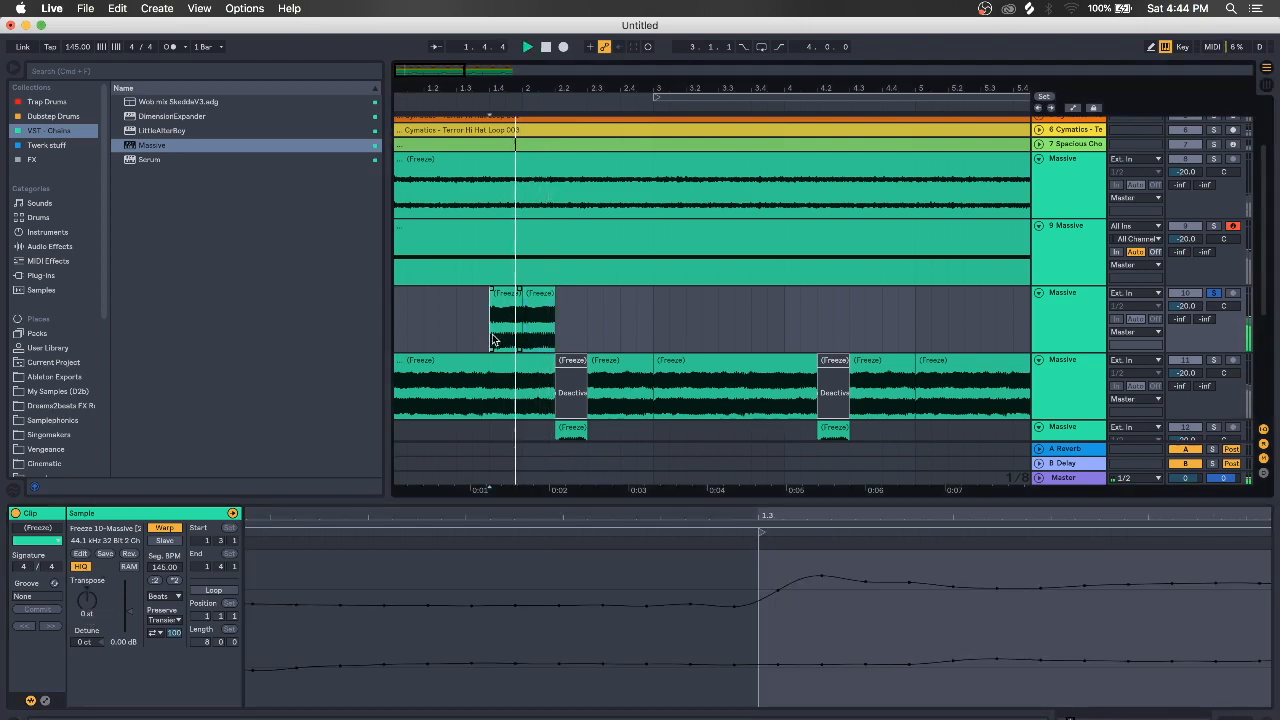
click(550, 298)
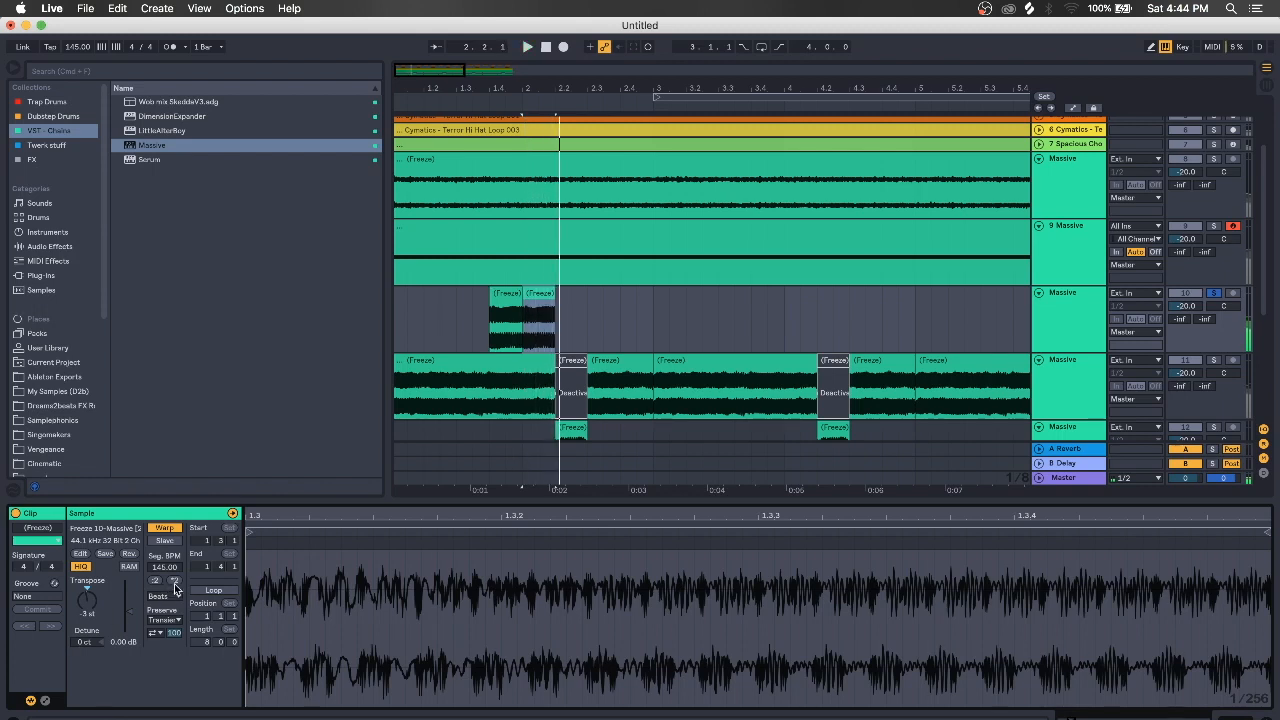
Try Complex warp mode on the second slice, then set it back to Beats
click(164, 596)
click(165, 652)
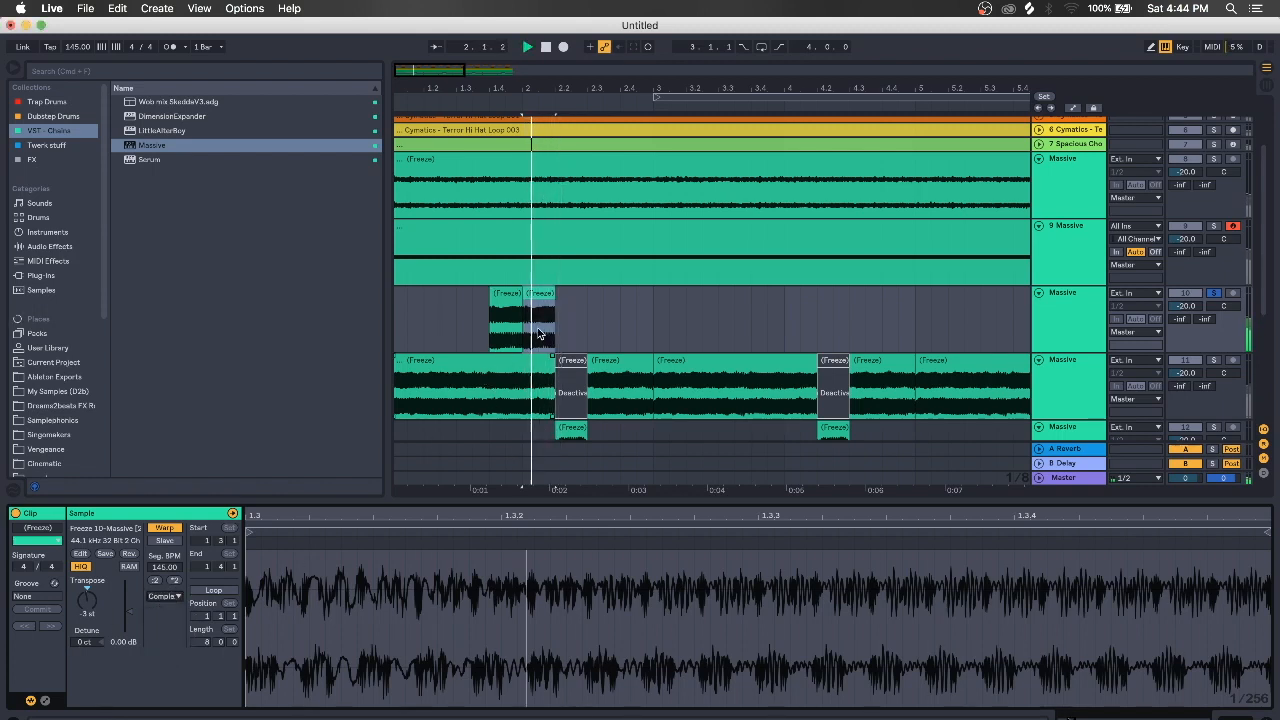
click(175, 597)
click(163, 597)
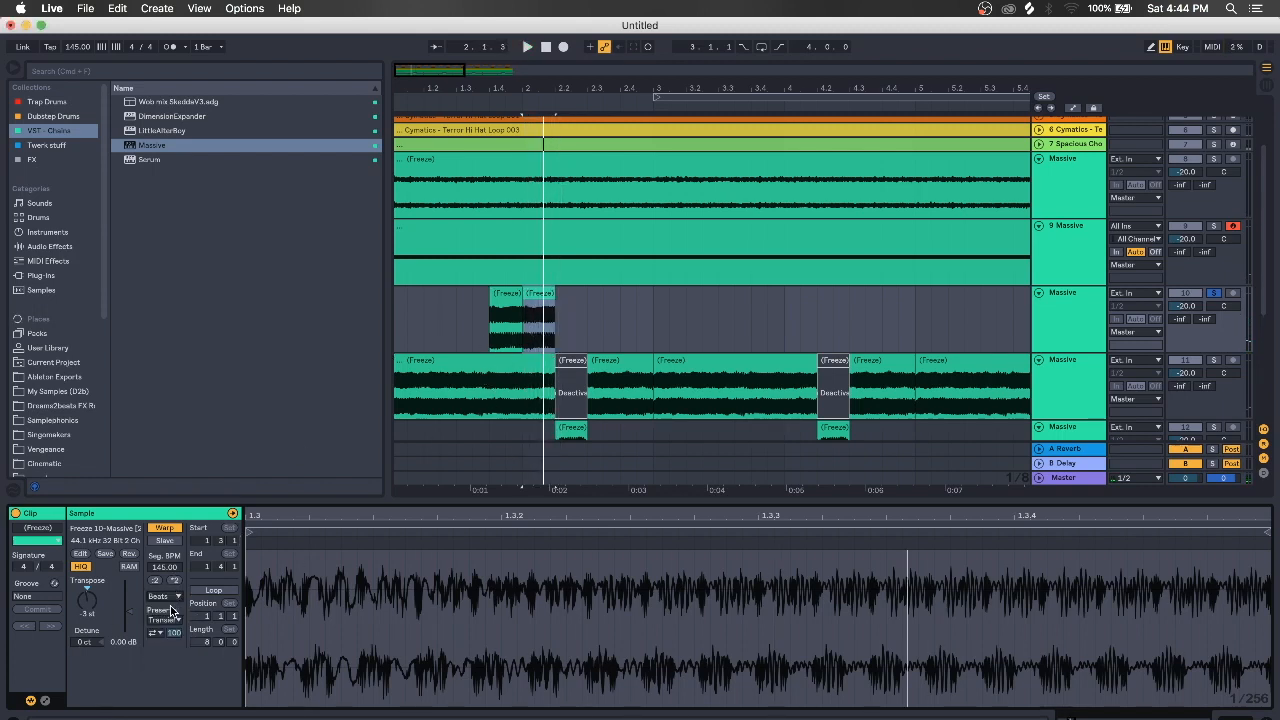
Take track 10 out of solo and deselect all clips
click(500, 330)
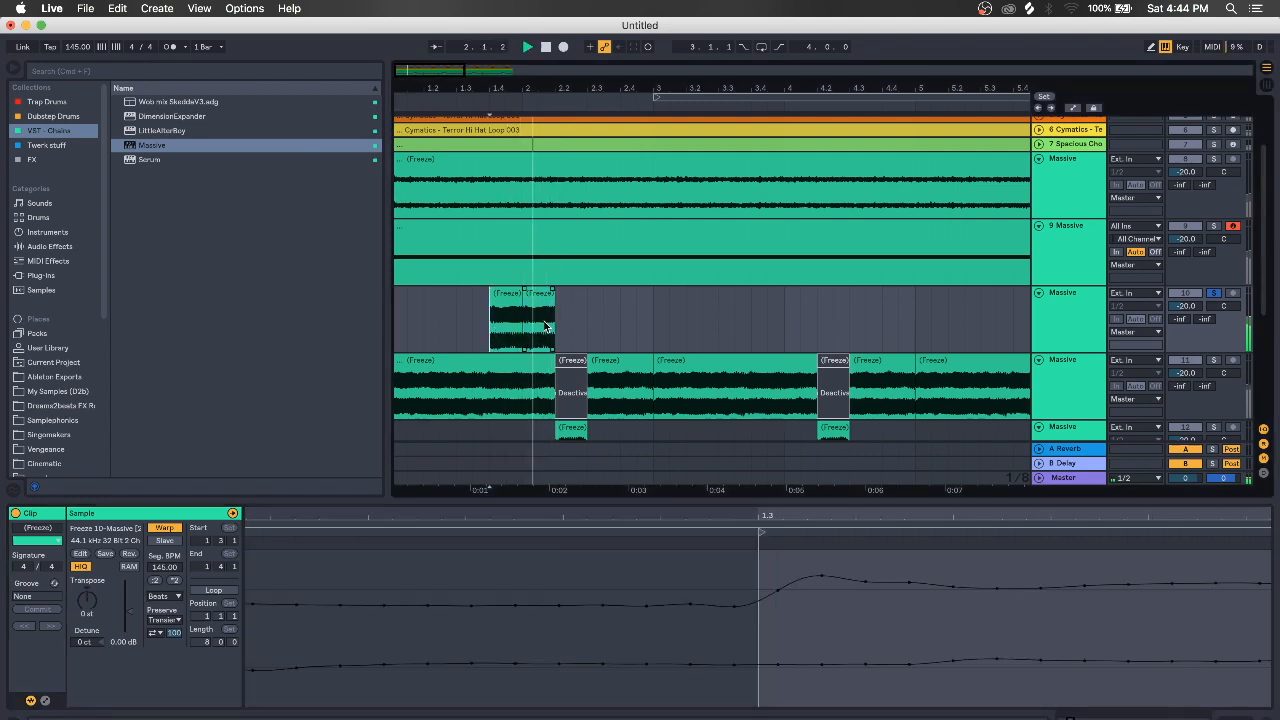
click(1214, 294)
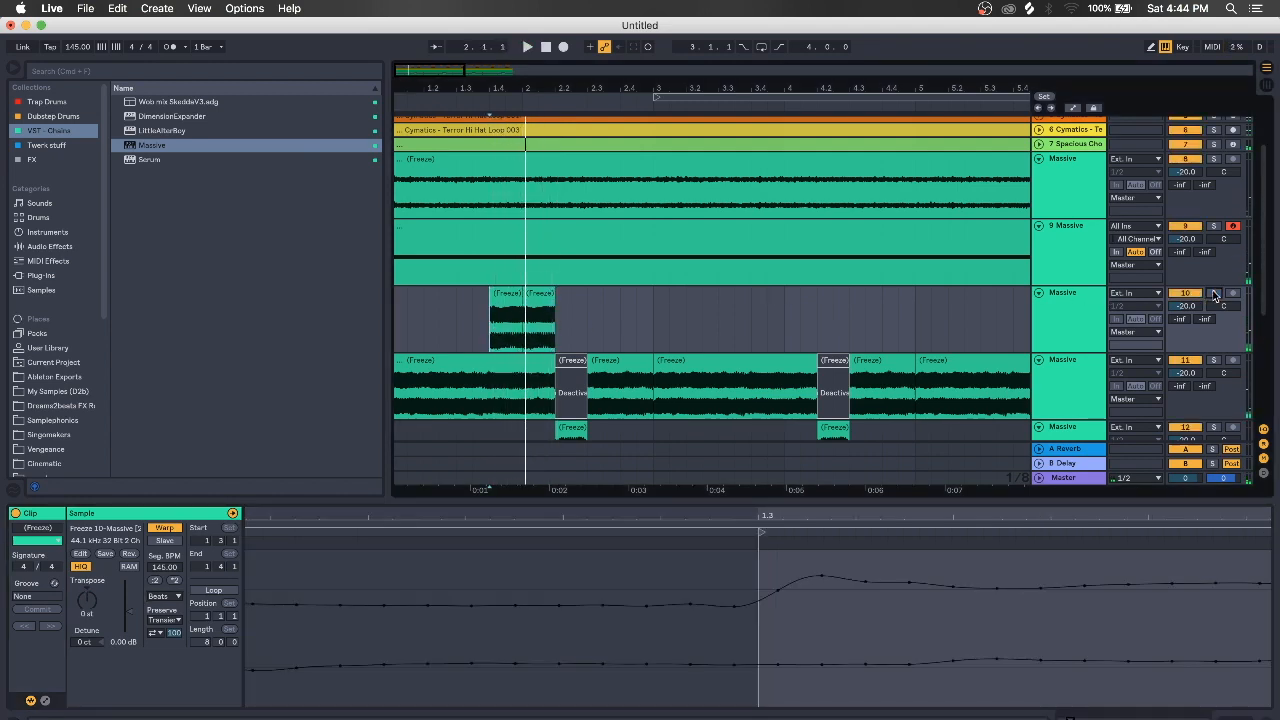
click(400, 311)
scroll(395, 316, down, 1)
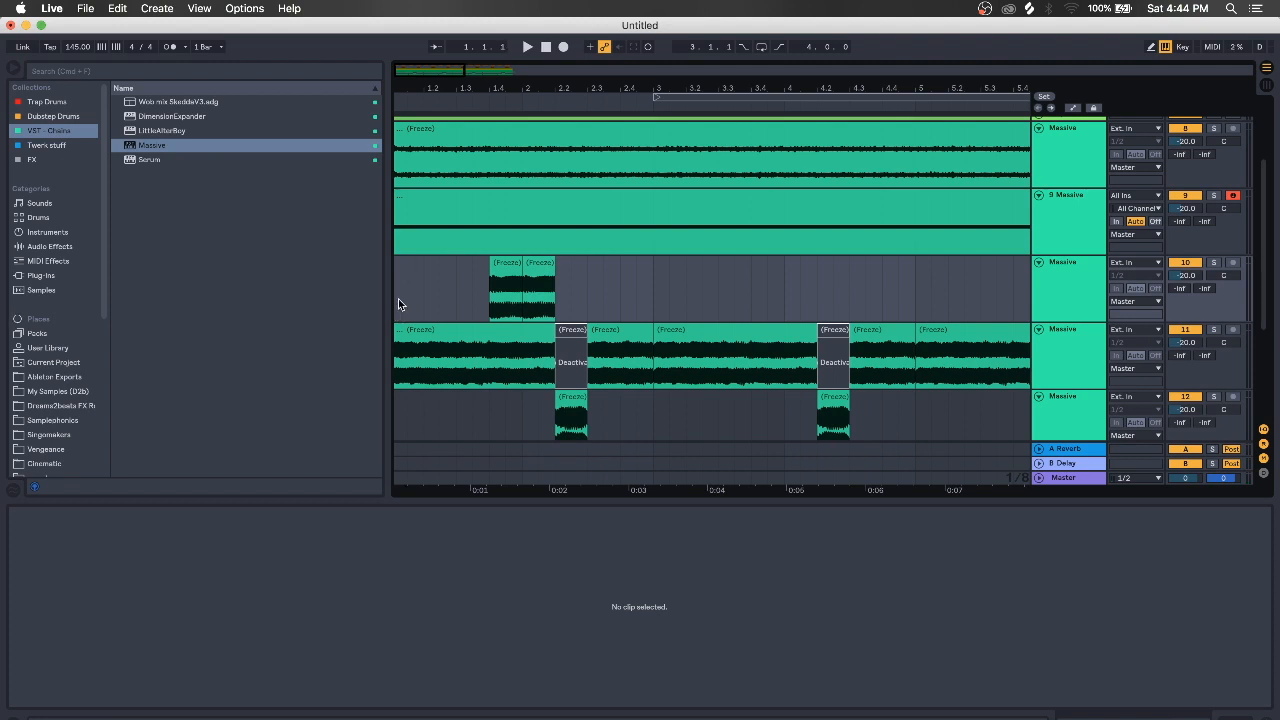
Select track 11's first Freeze clip and listen to it soloed
click(396, 385)
click(407, 339)
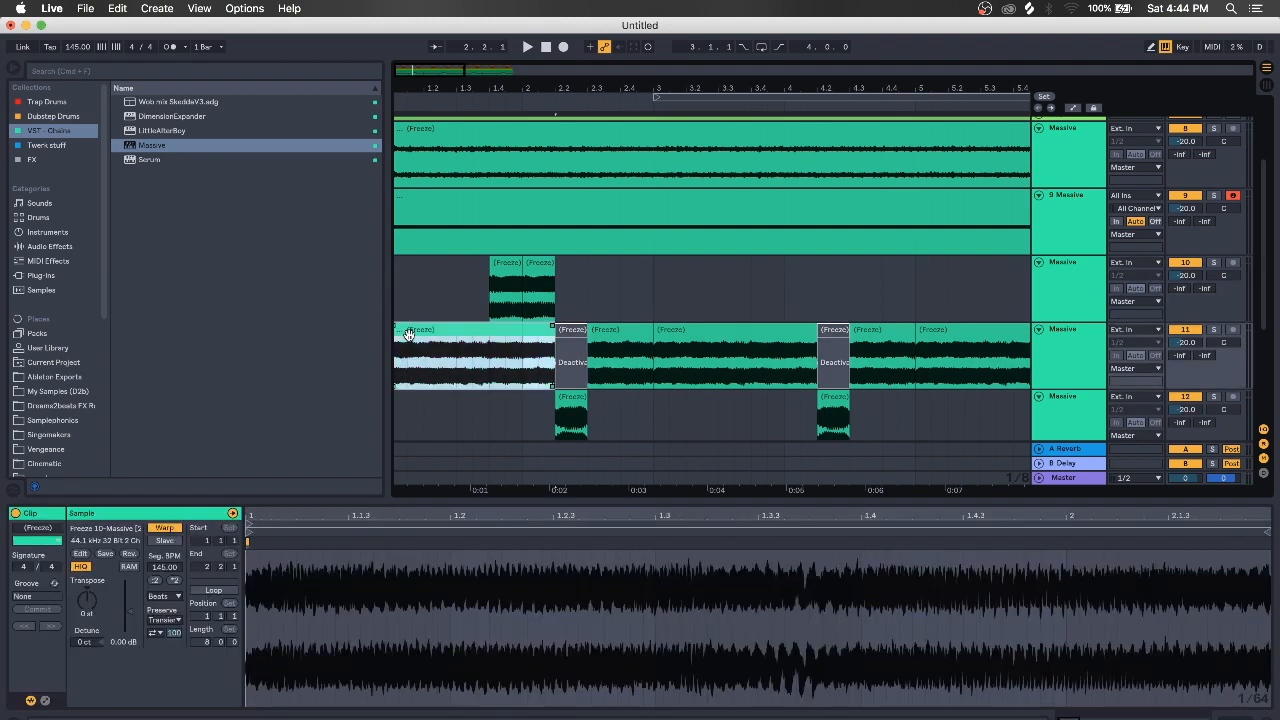
scroll(410, 339, down, 1)
key(space)
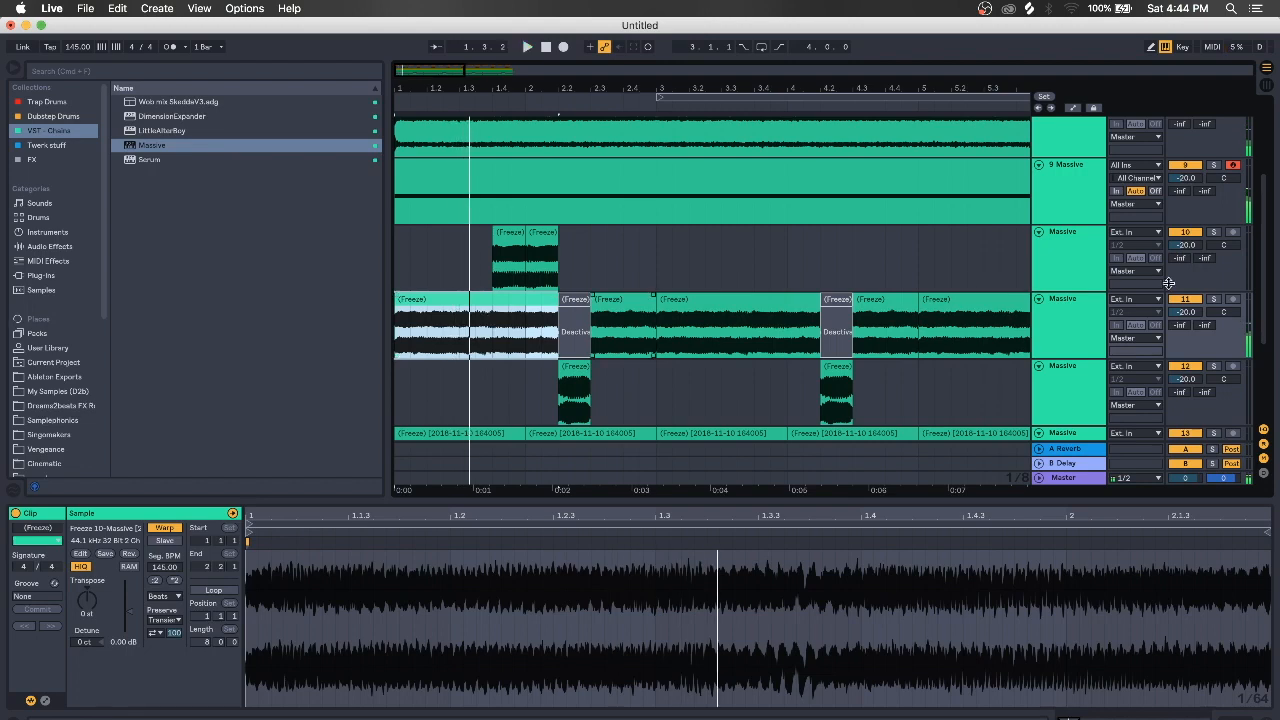
click(1214, 302)
scroll(1062, 354, down, 2)
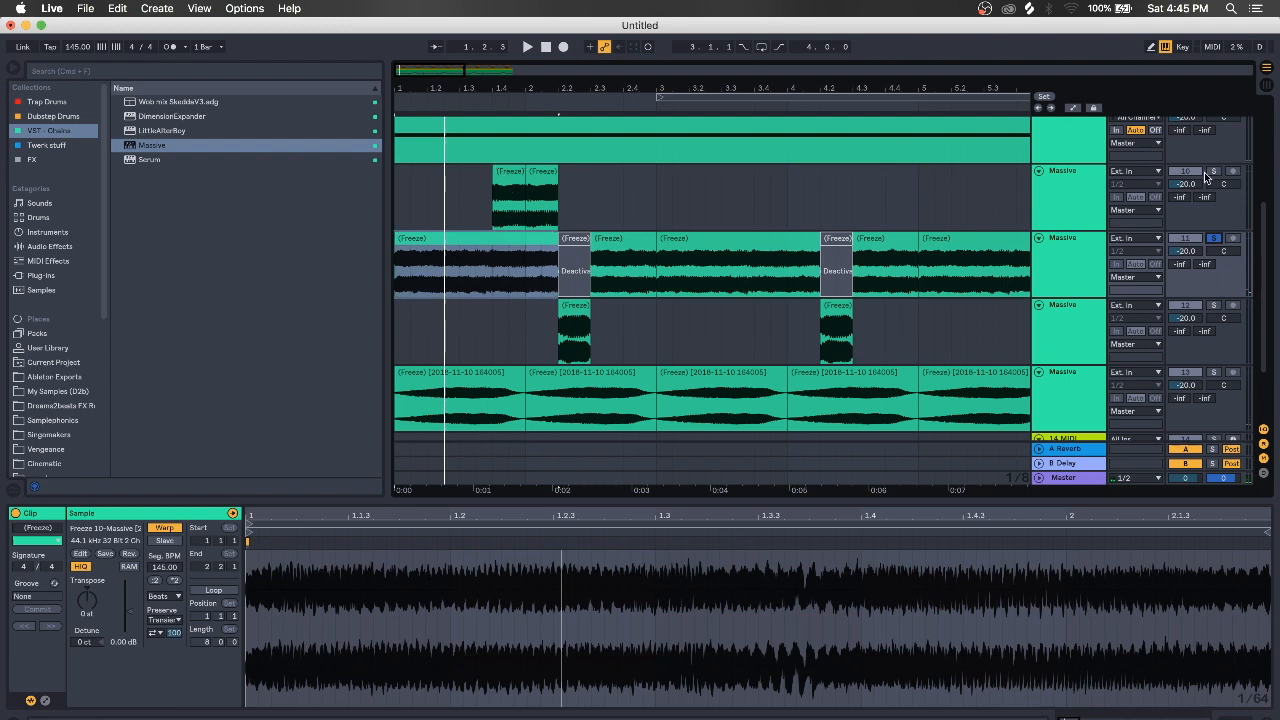
Unsolo track 11 and play the arrangement from its very start
click(1215, 239)
click(398, 202)
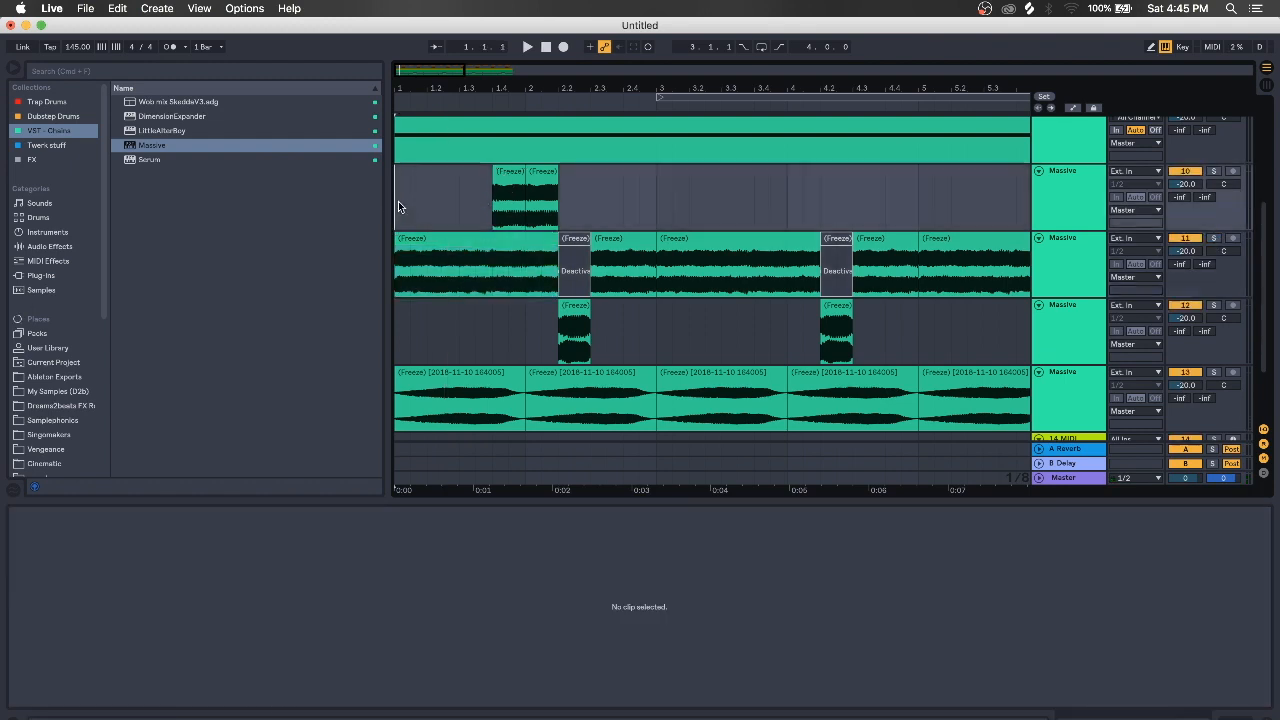
key(space)
Zoom out to all bars and open track 9's MIDI clip showing its single long note
drag(511, 86, 463, 86)
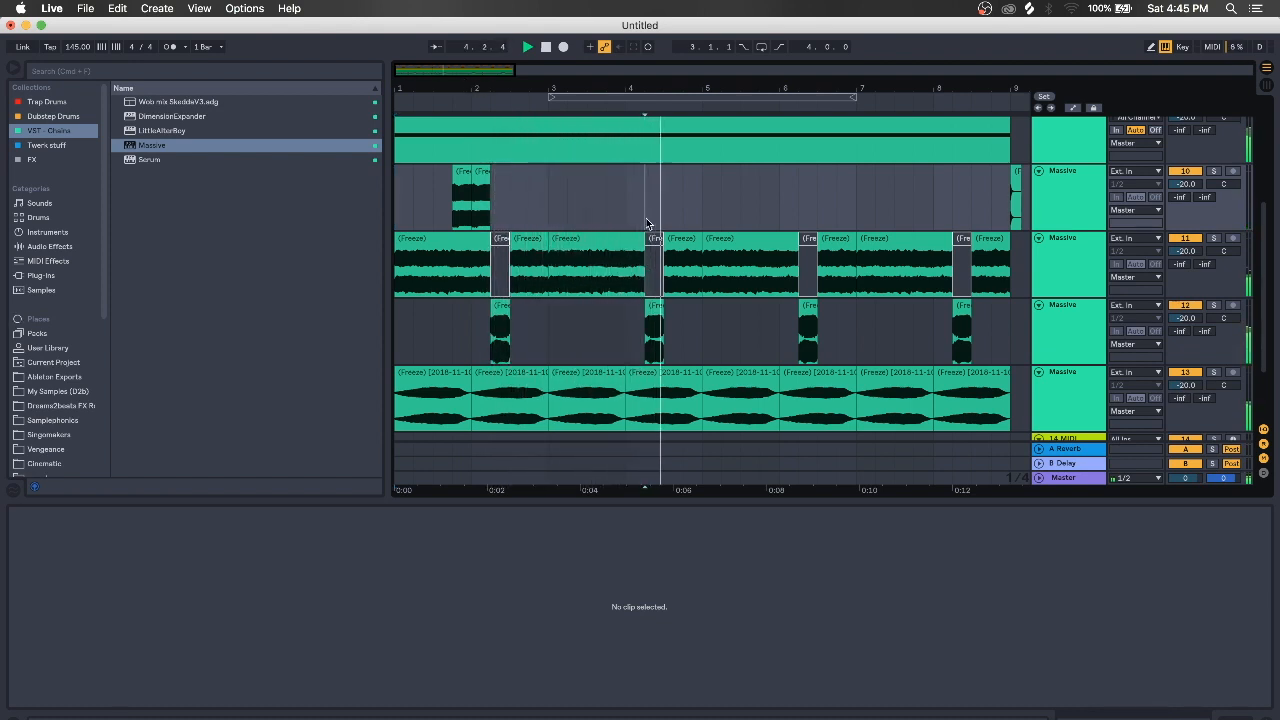
scroll(1078, 210, up, 3)
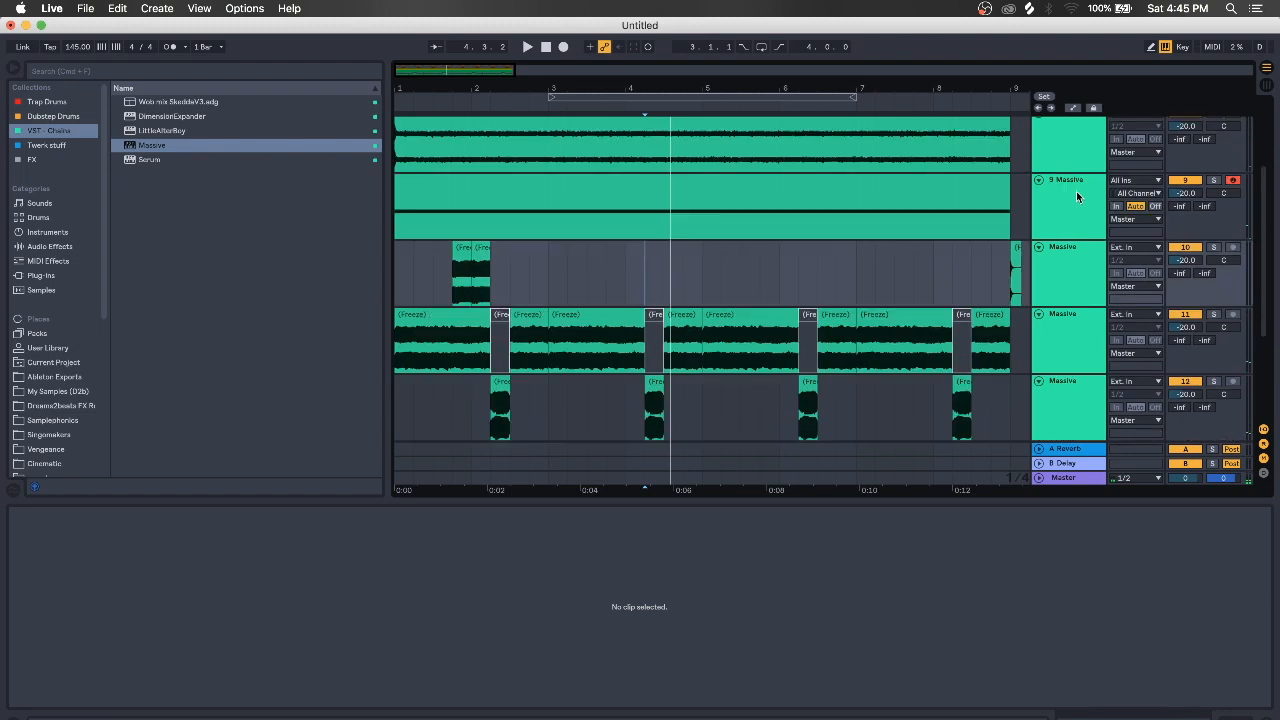
click(1083, 220)
key(space)
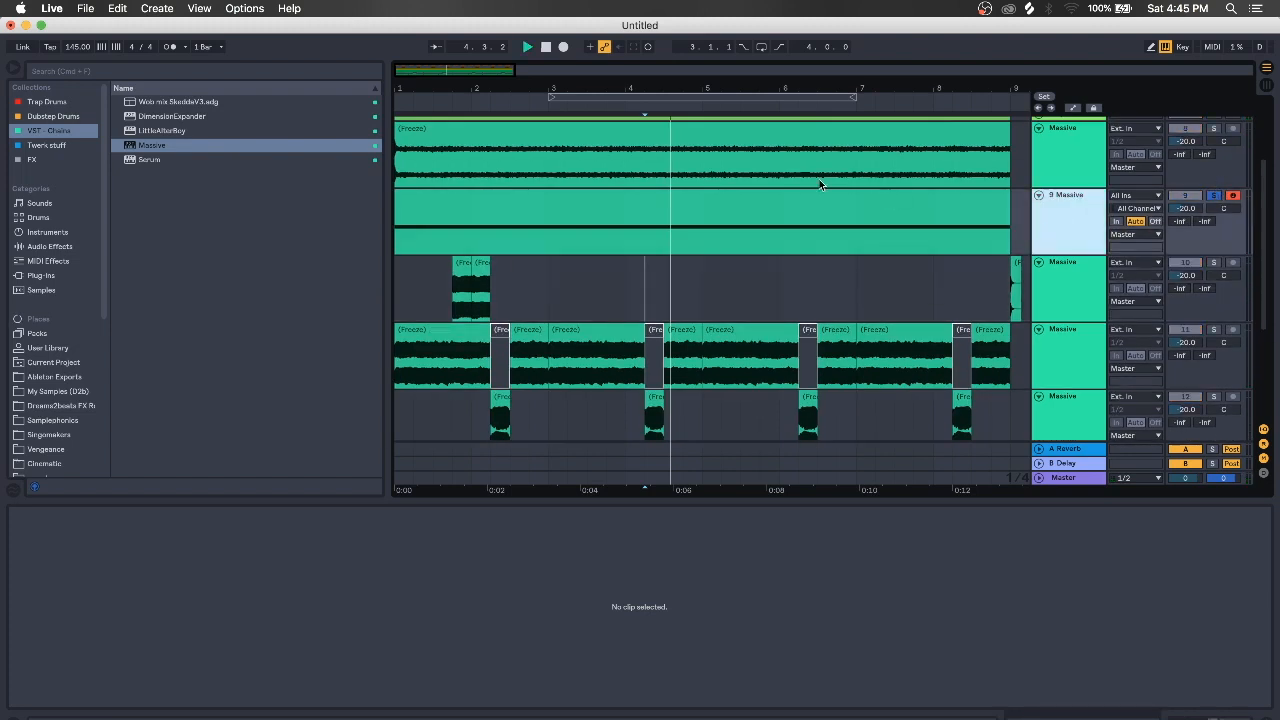
double_click(677, 199)
key(space)
key(space)
key(space)
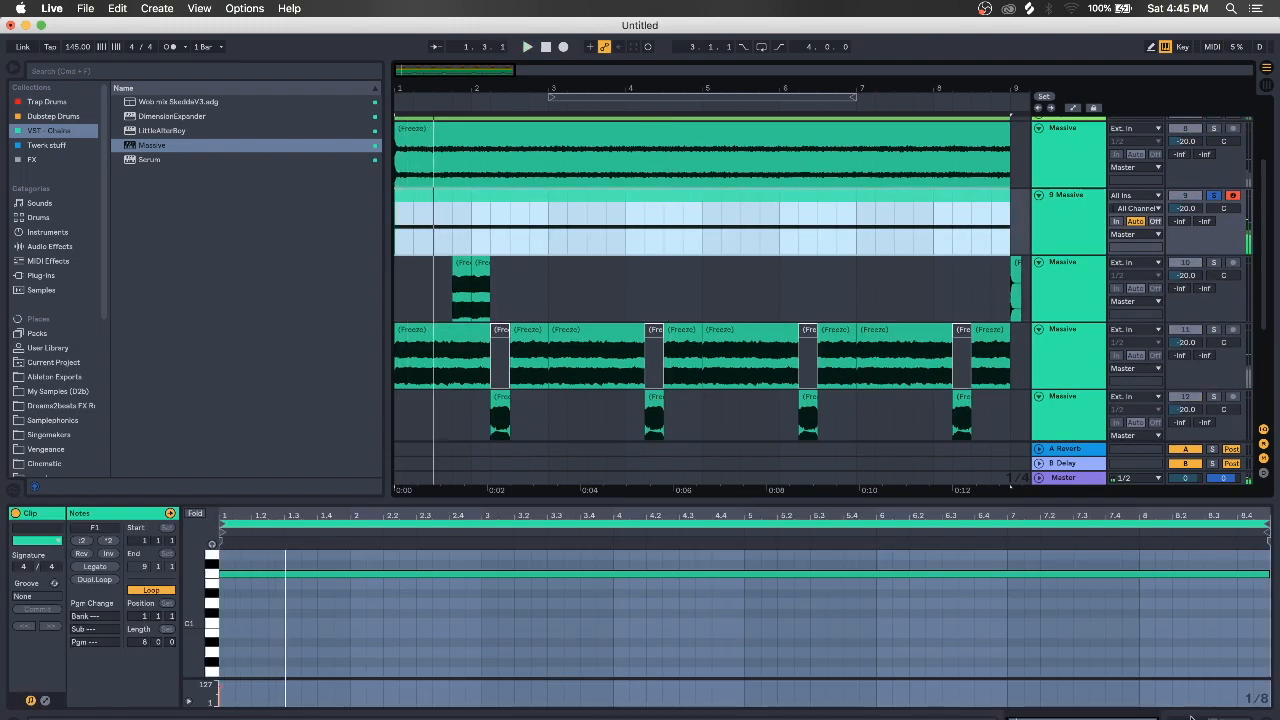
key(shift+Tab)
key(space)
key(space)
Step through Massive growl presets from RM2_GROWL 03 to ZOMBEX GROWL, then close the editor
click(49, 571)
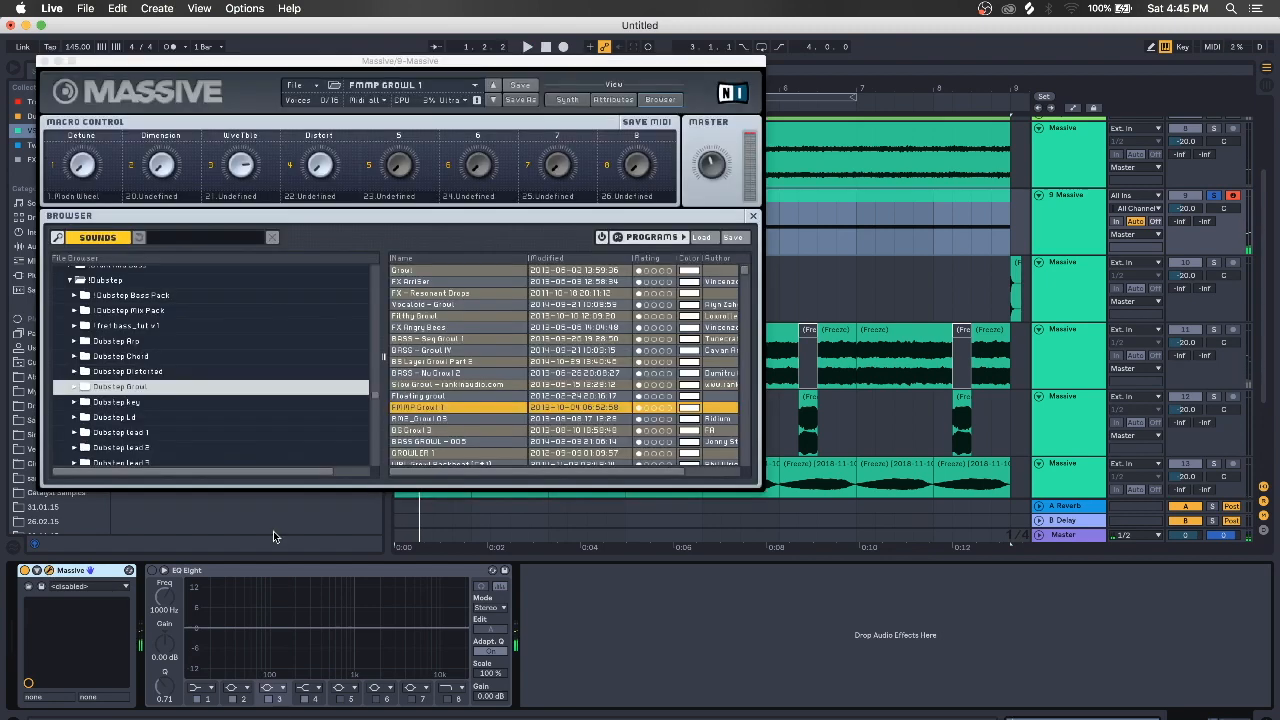
click(491, 101)
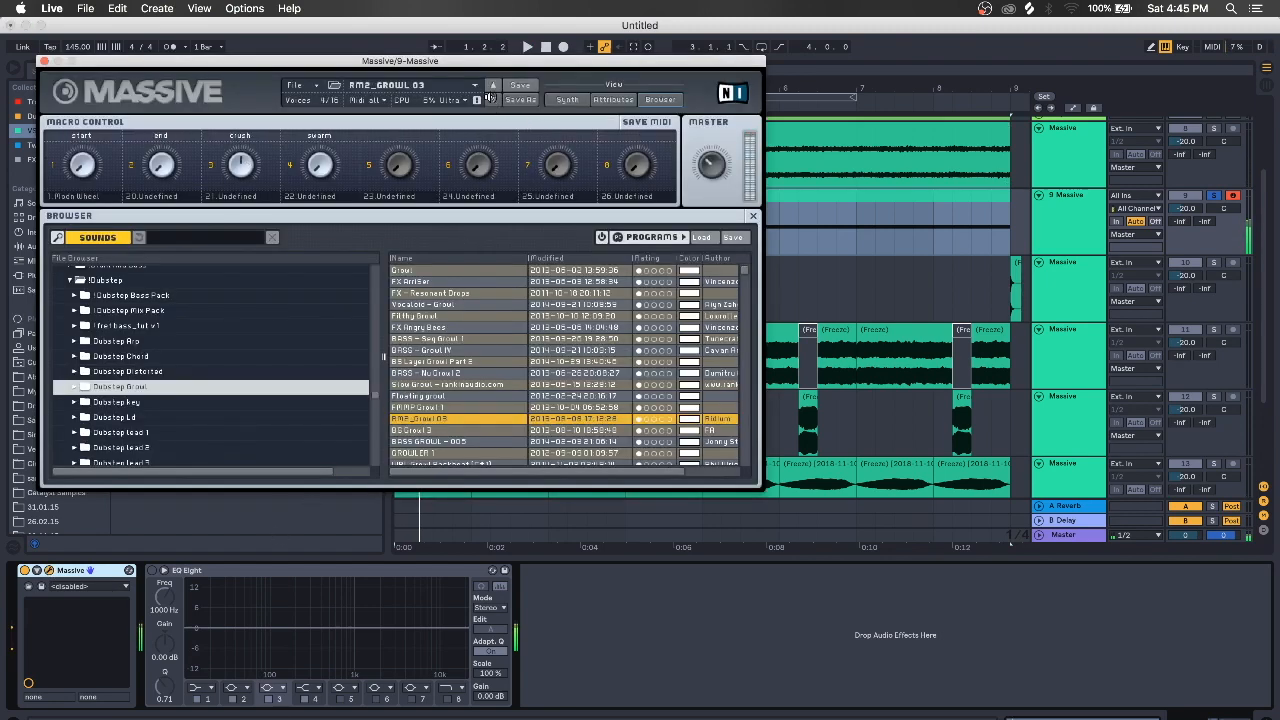
click(491, 101)
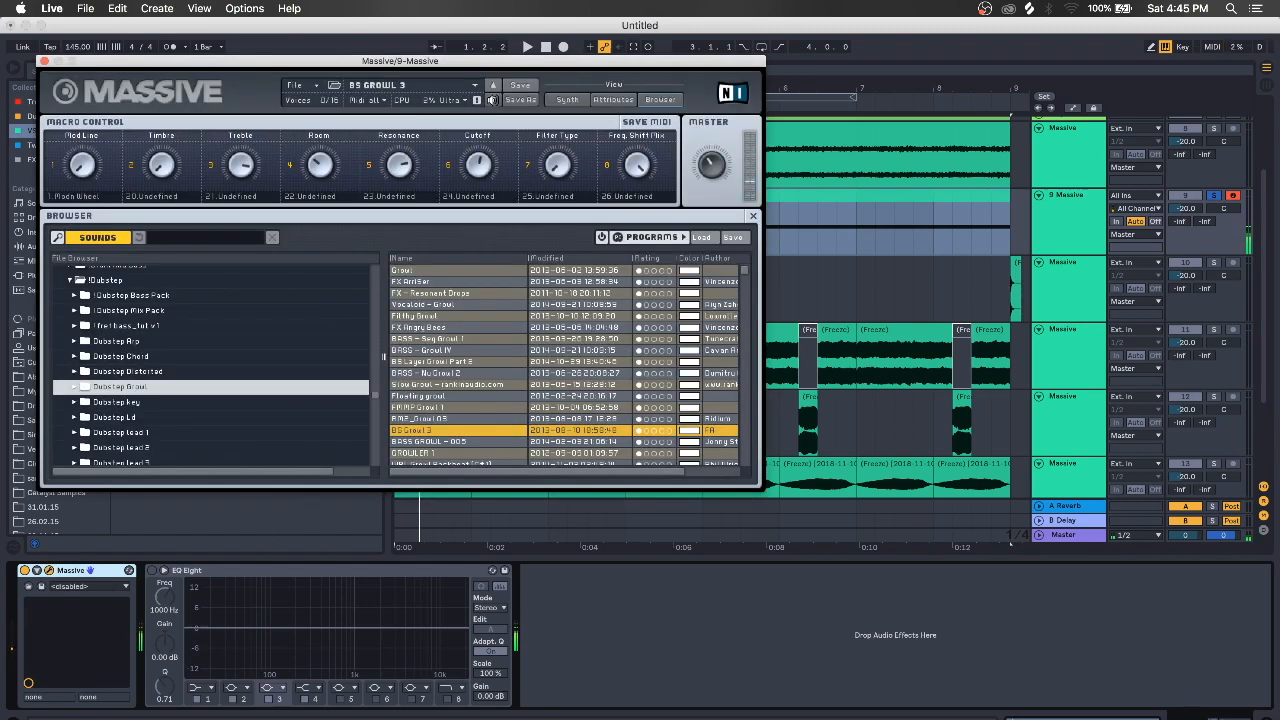
click(491, 101)
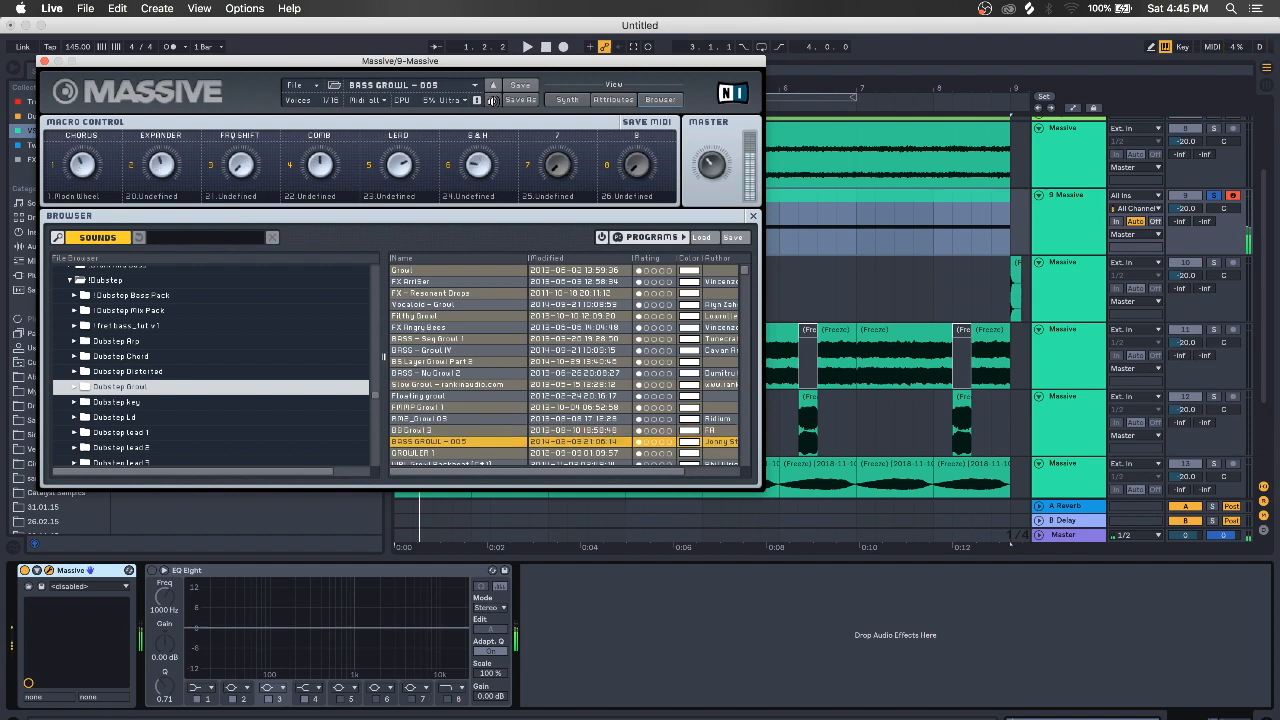
click(491, 101)
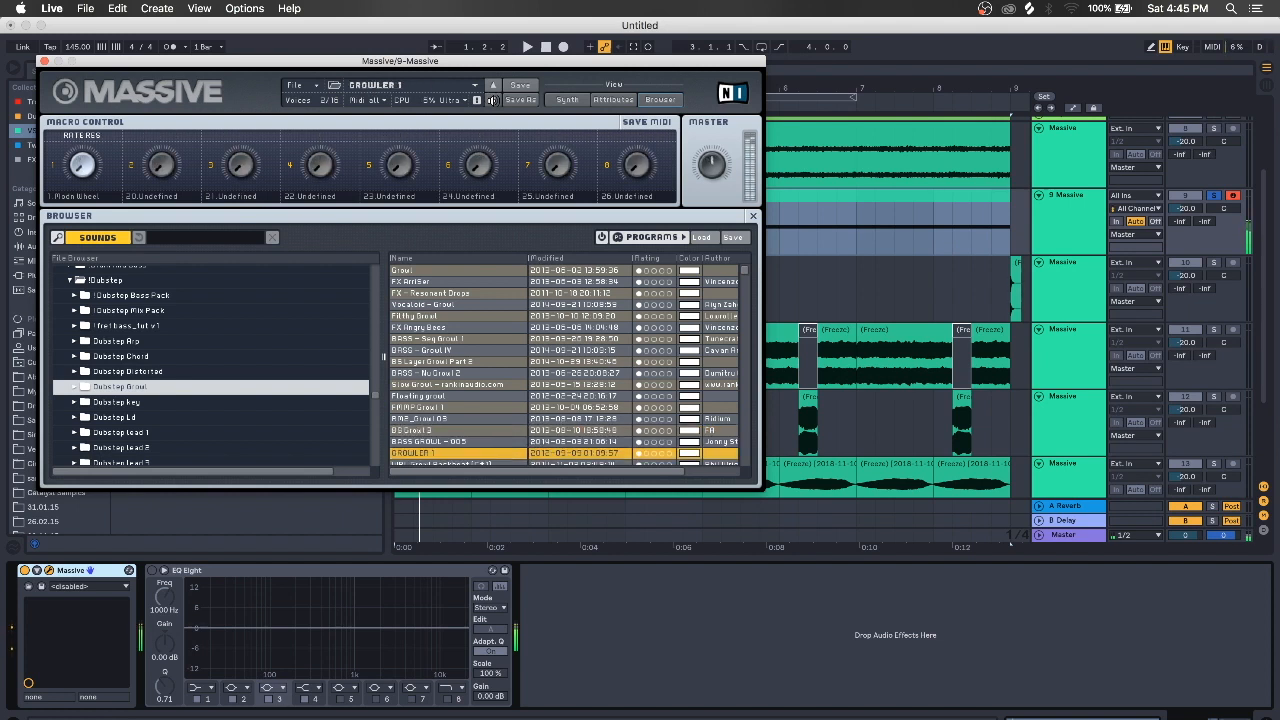
click(491, 101)
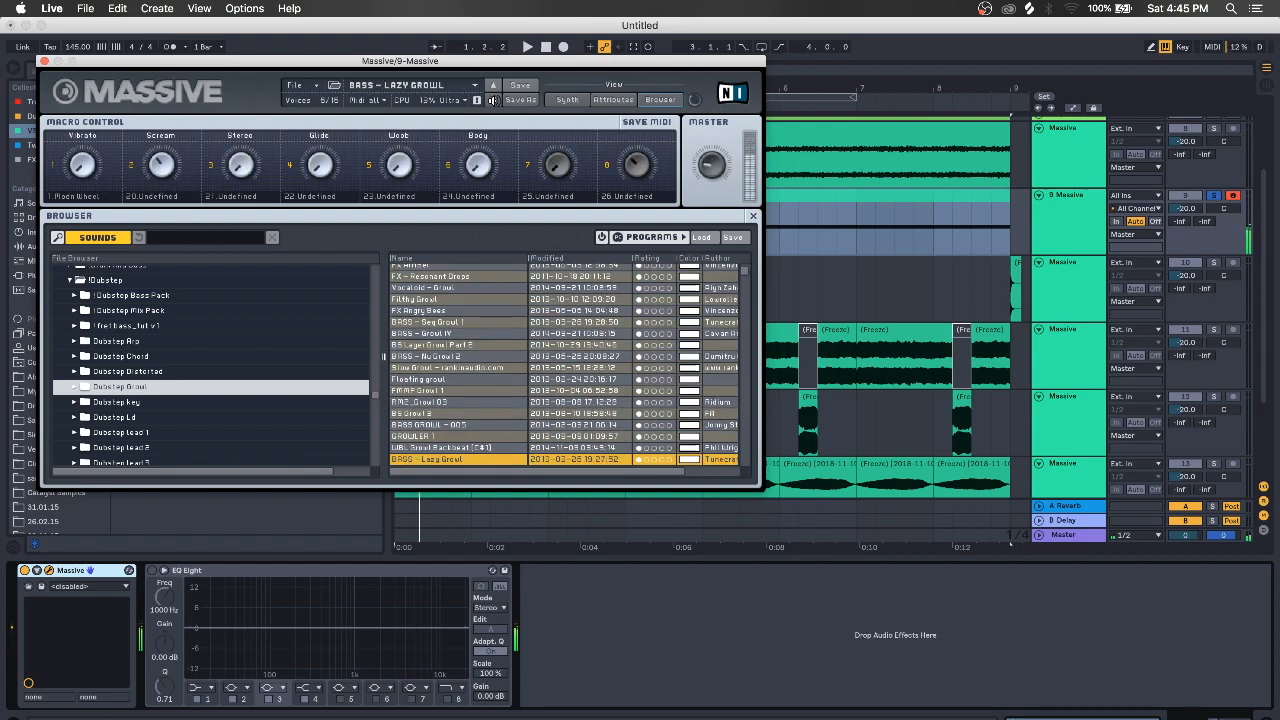
click(491, 101)
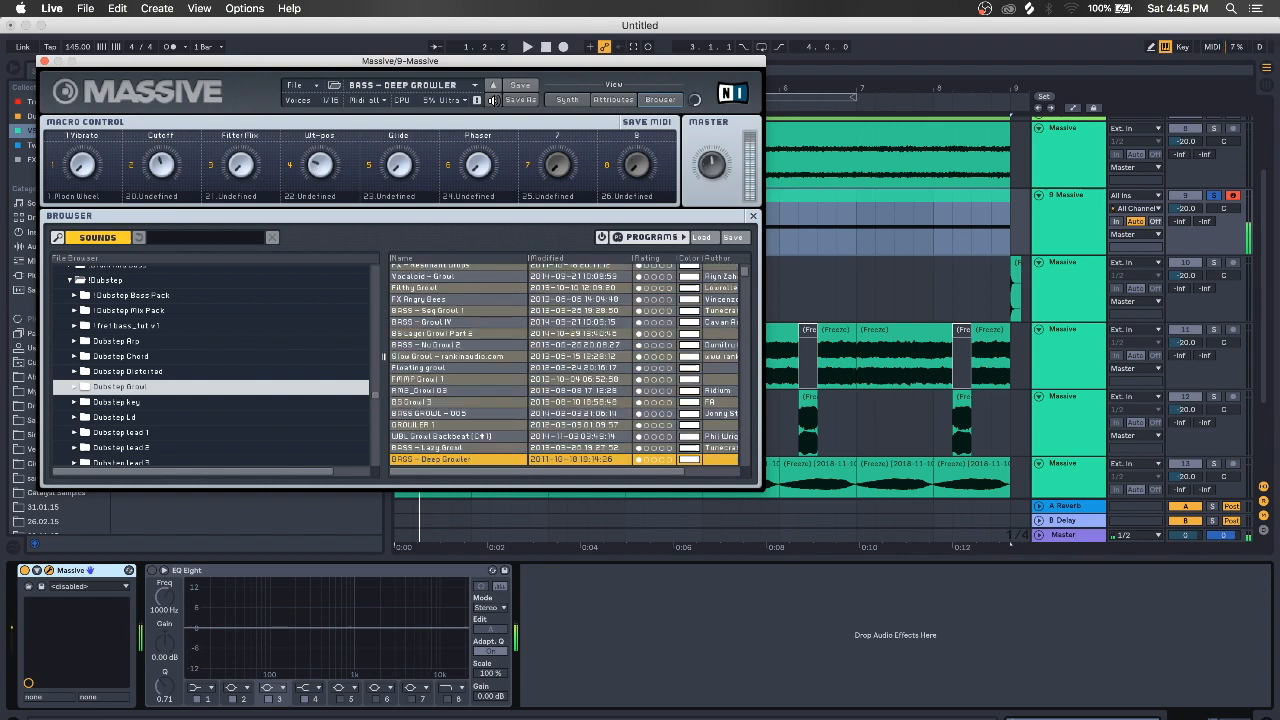
click(491, 101)
click(491, 101)
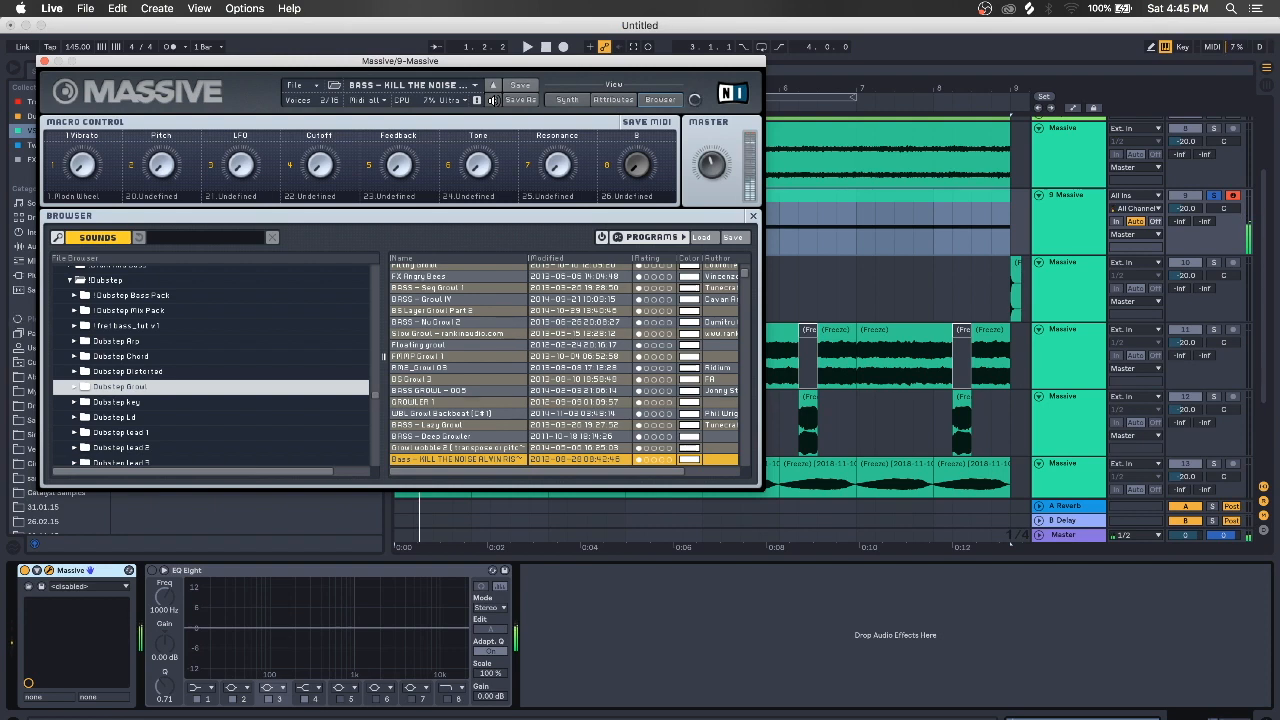
click(491, 101)
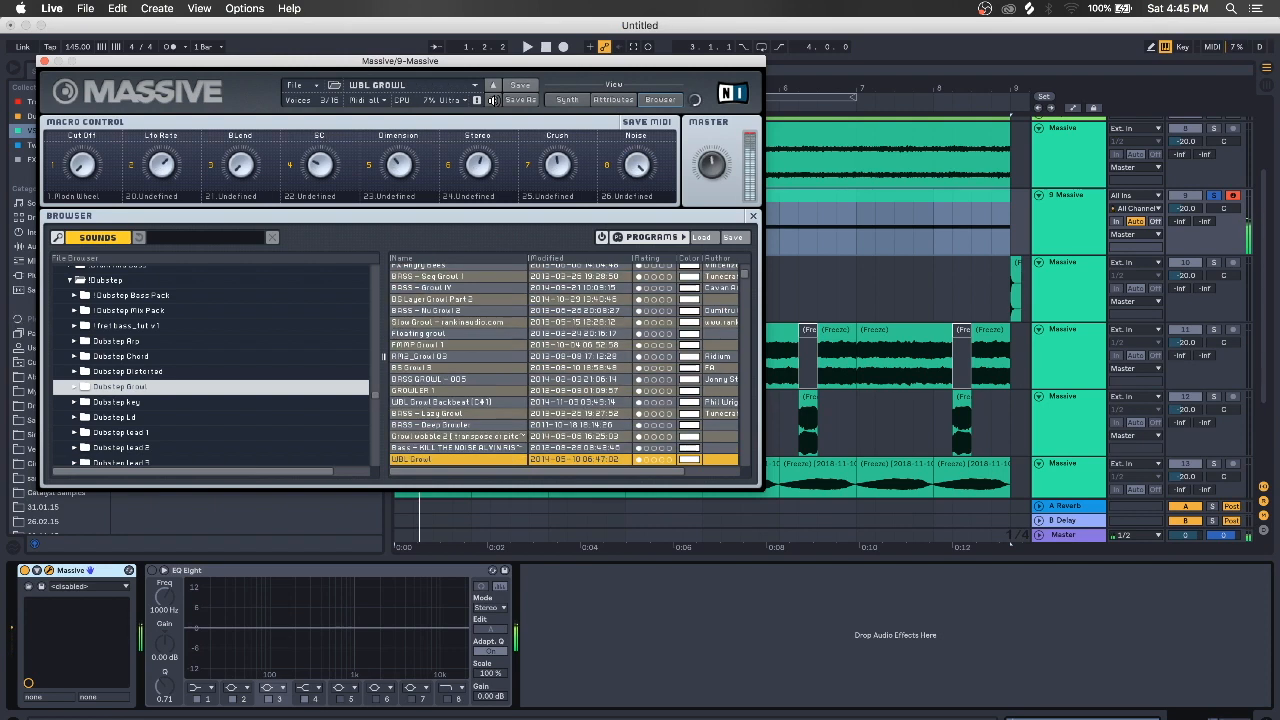
click(491, 101)
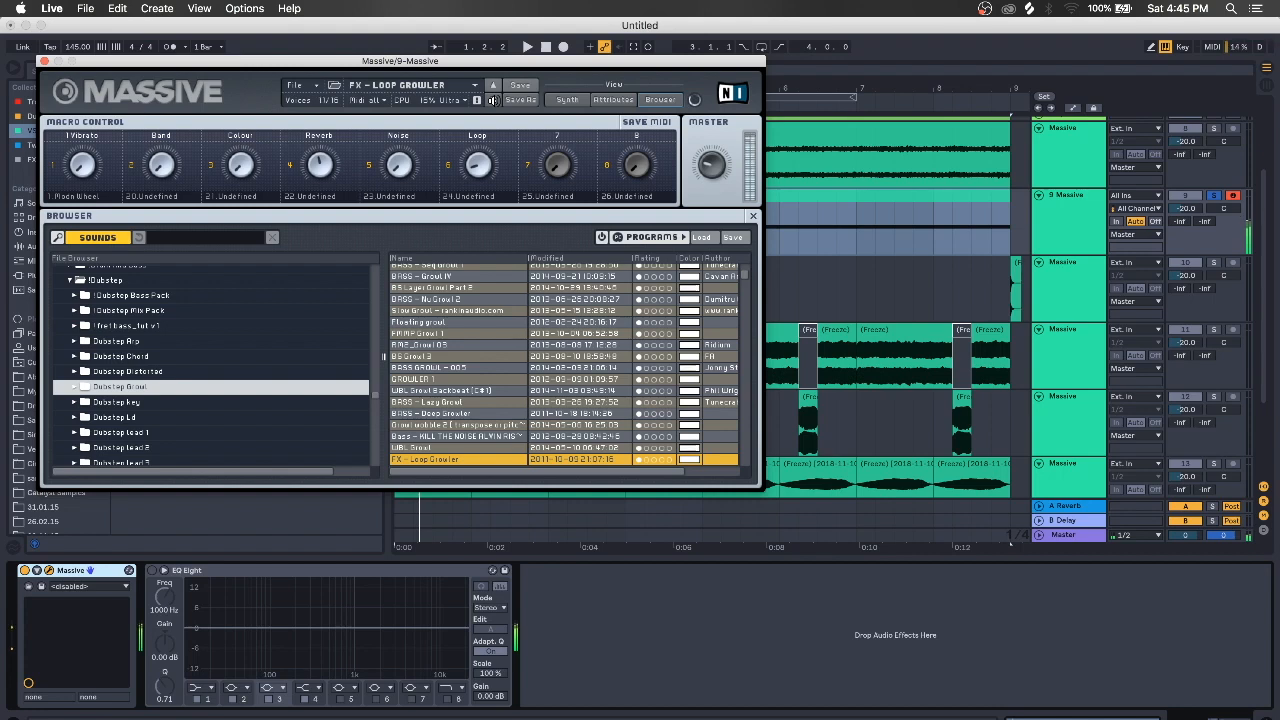
click(491, 101)
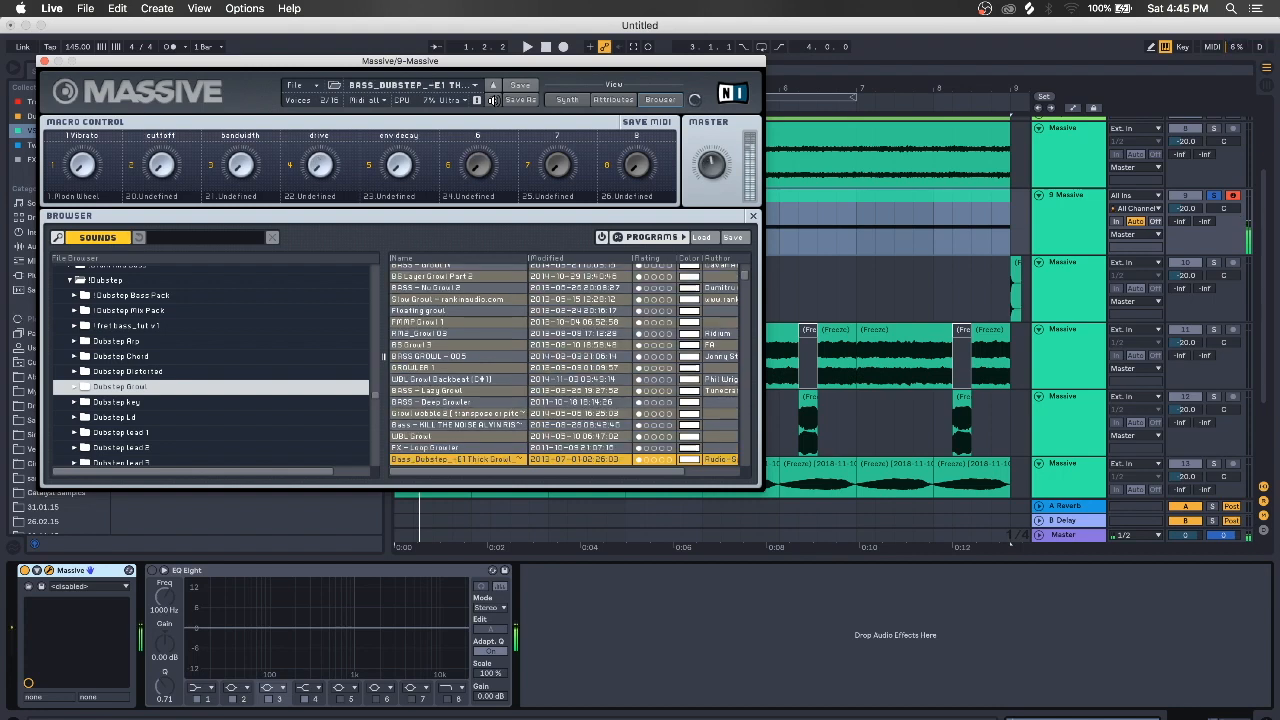
click(491, 101)
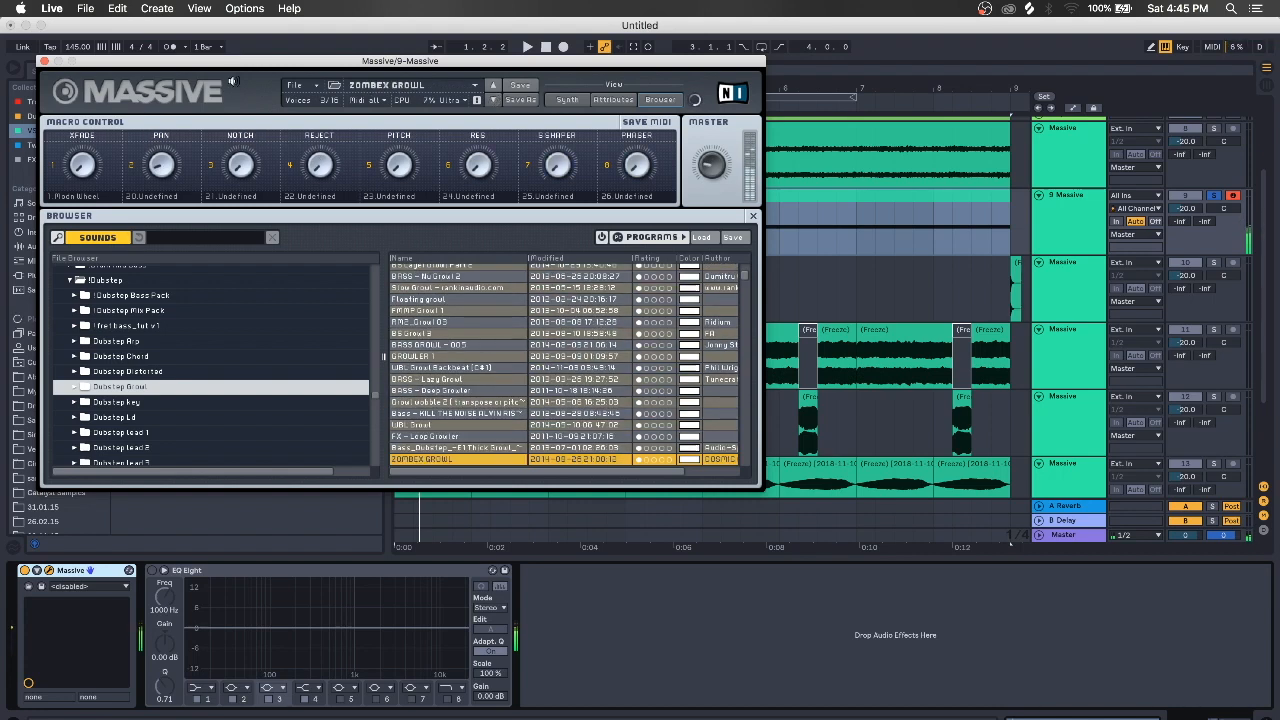
click(45, 61)
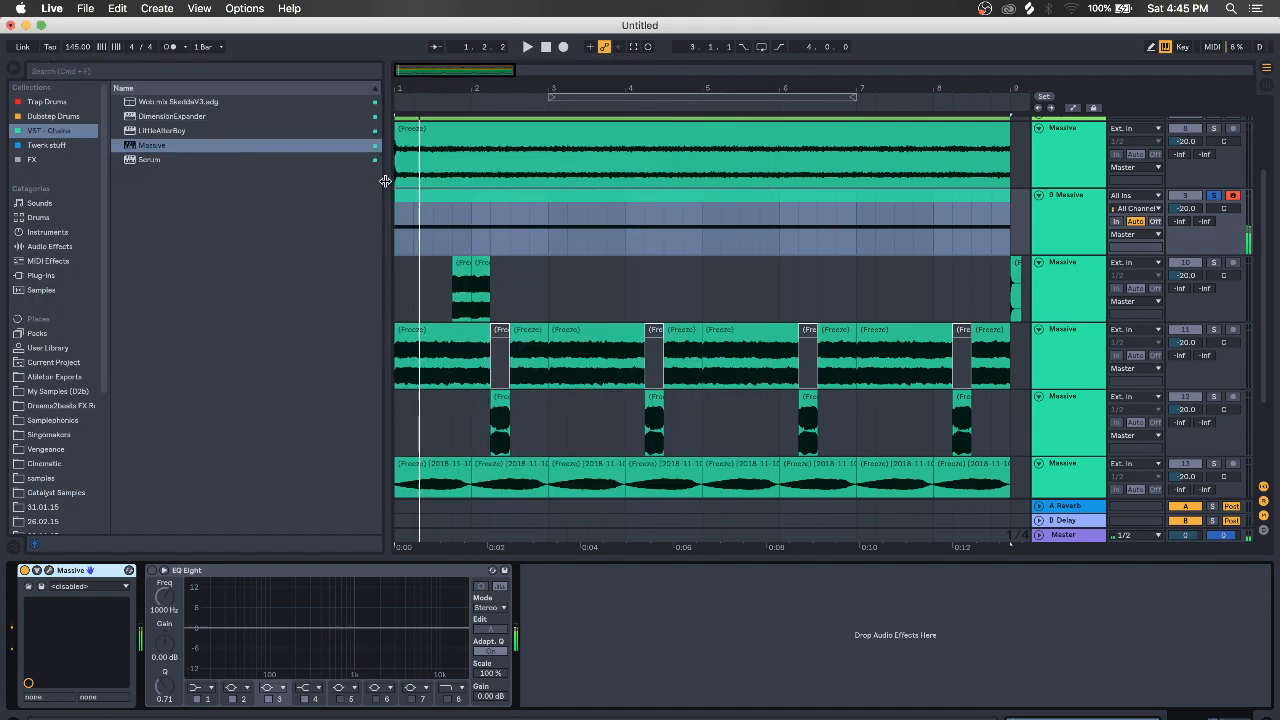
click(477, 197)
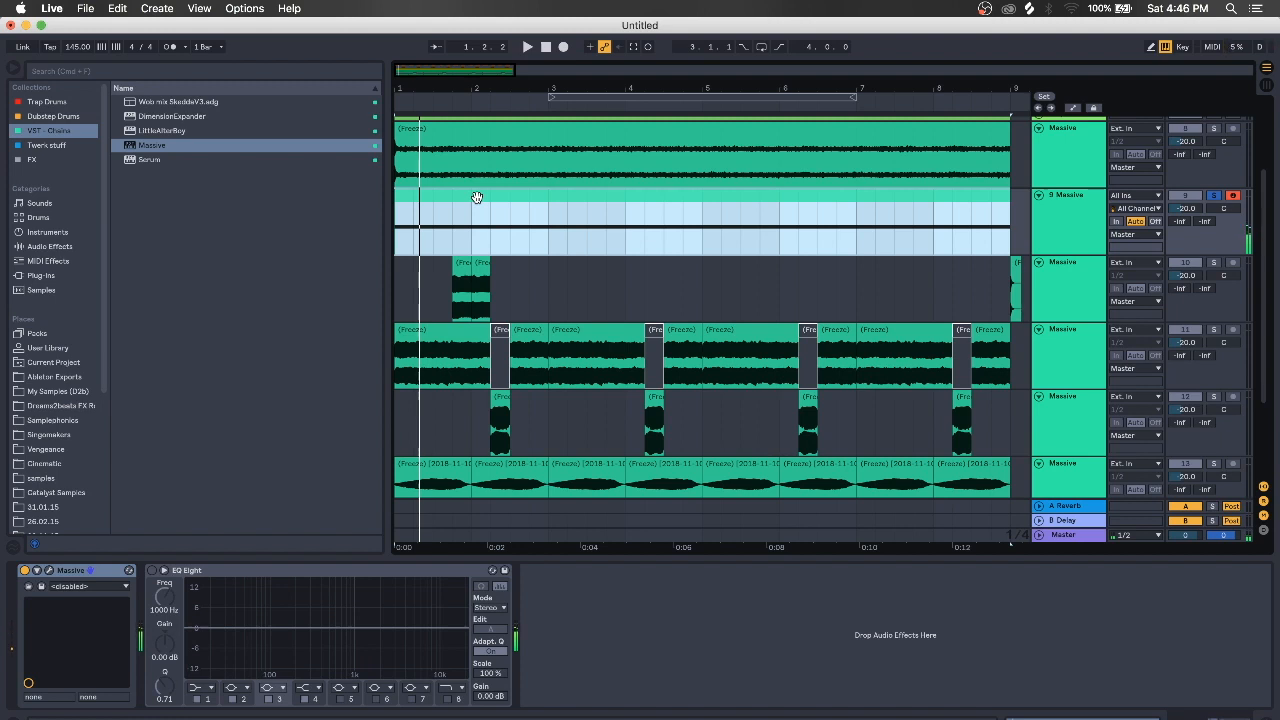
Shift track 9's long held note up to F2, then duplicate the track as 10 Massive
double_click(476, 197)
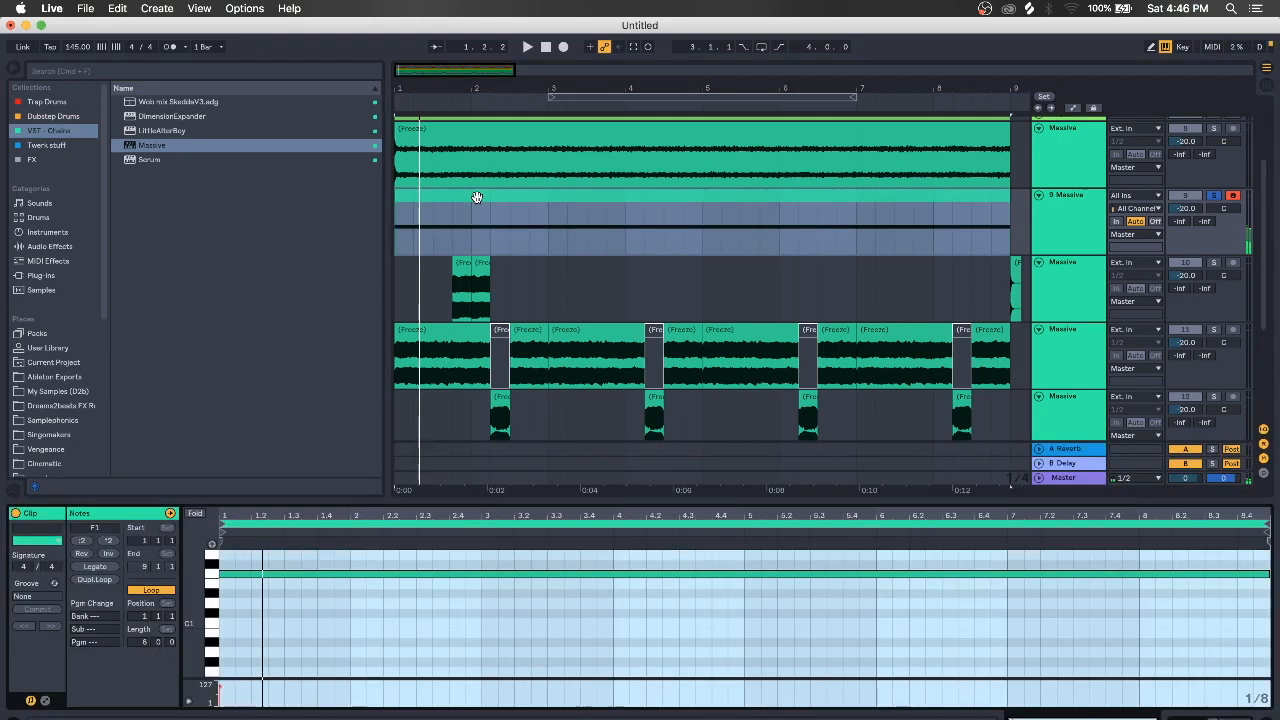
scroll(270, 604, down, 10)
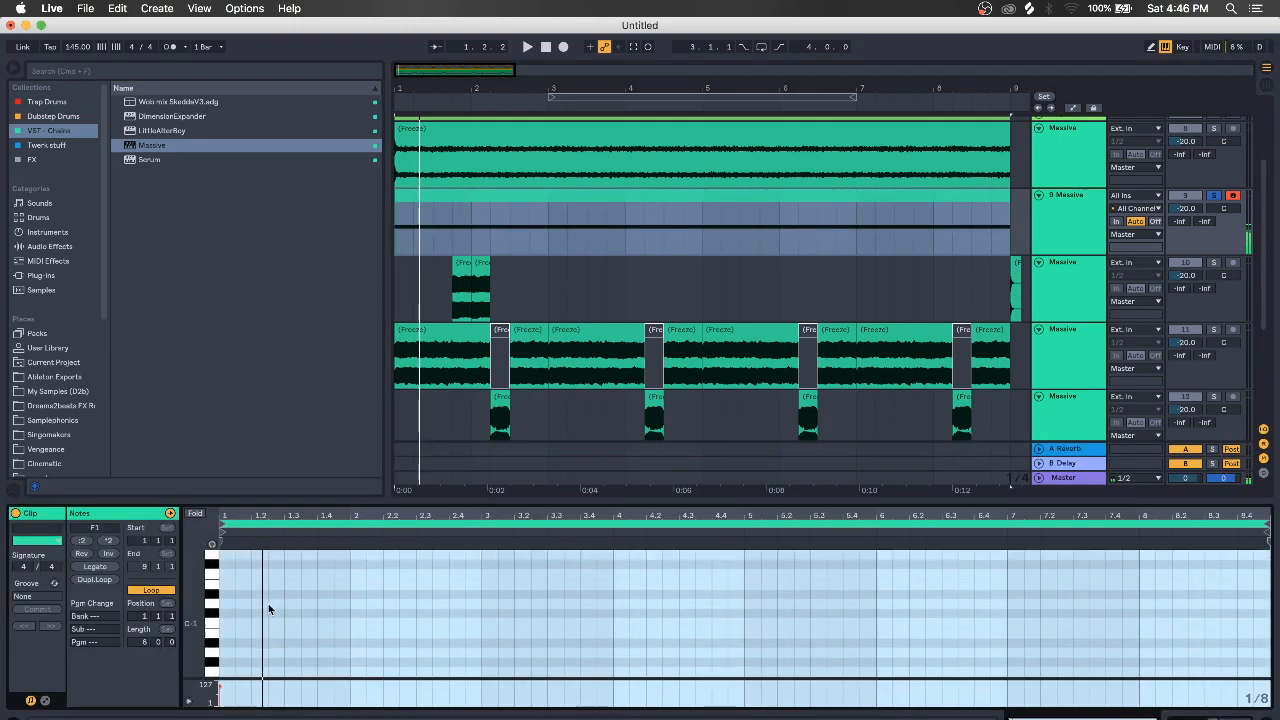
scroll(268, 603, up, 10)
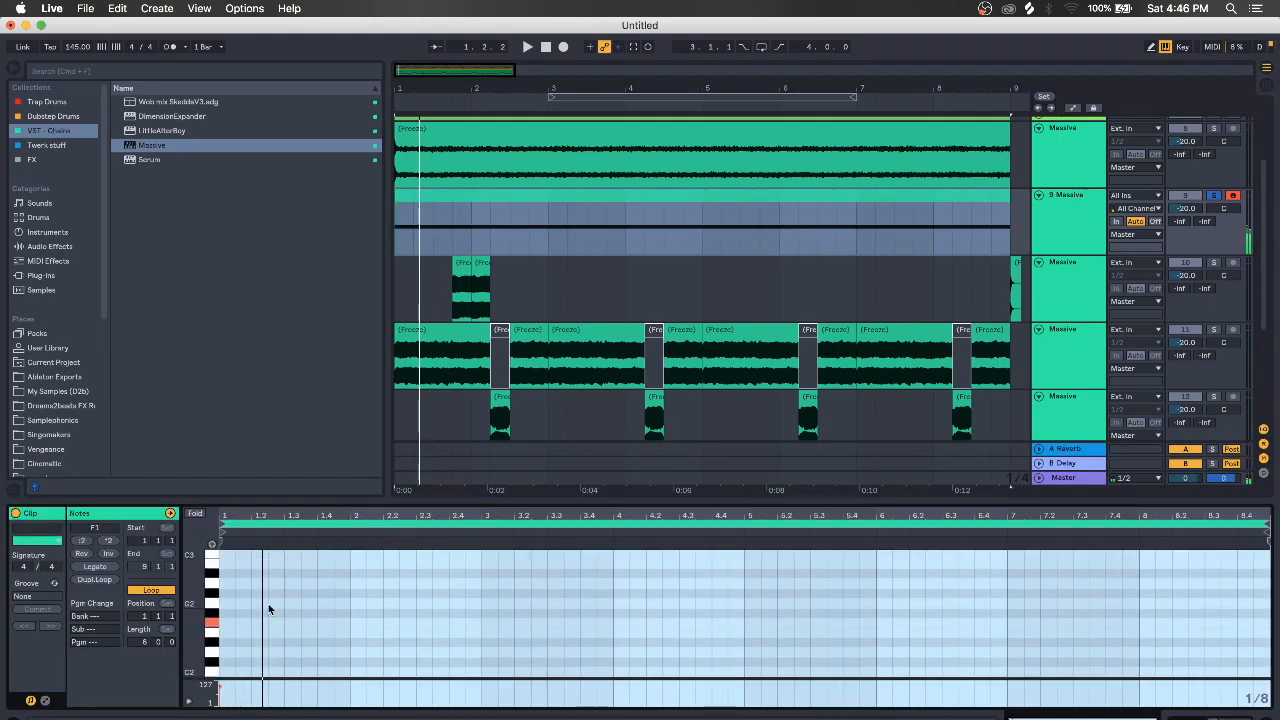
scroll(266, 624, down, 5)
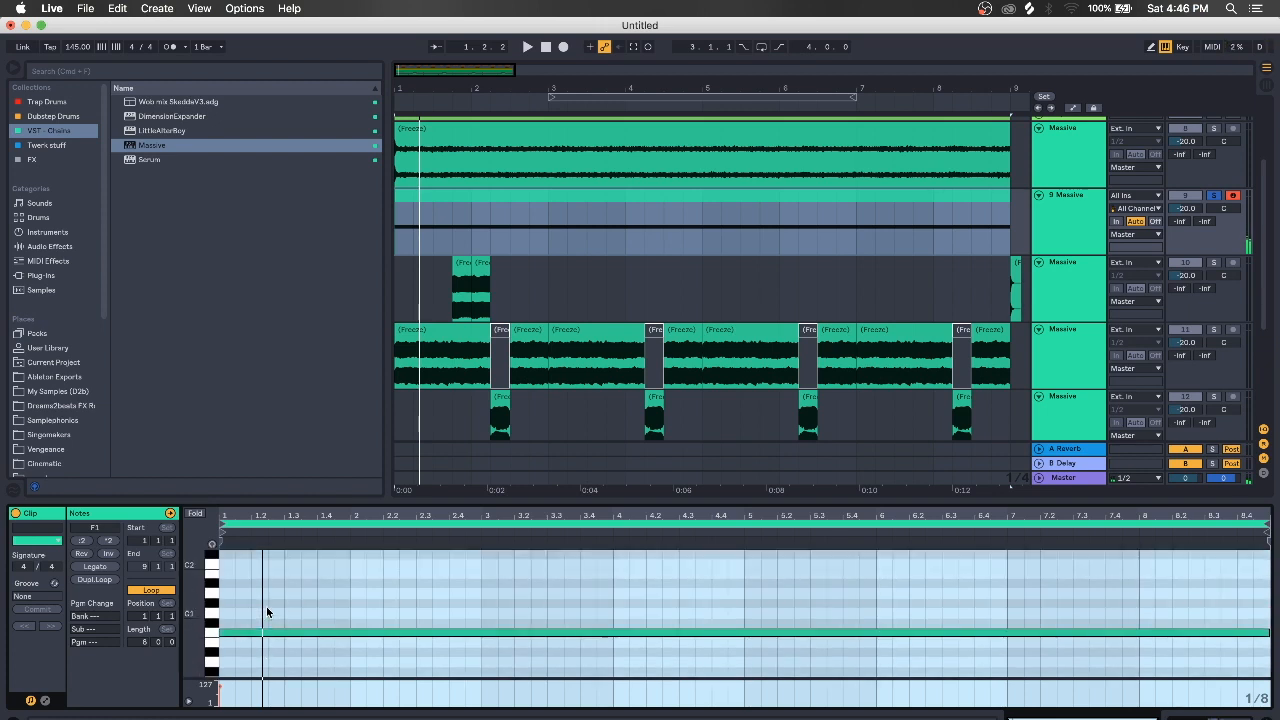
key(shift+Up)
click(316, 634)
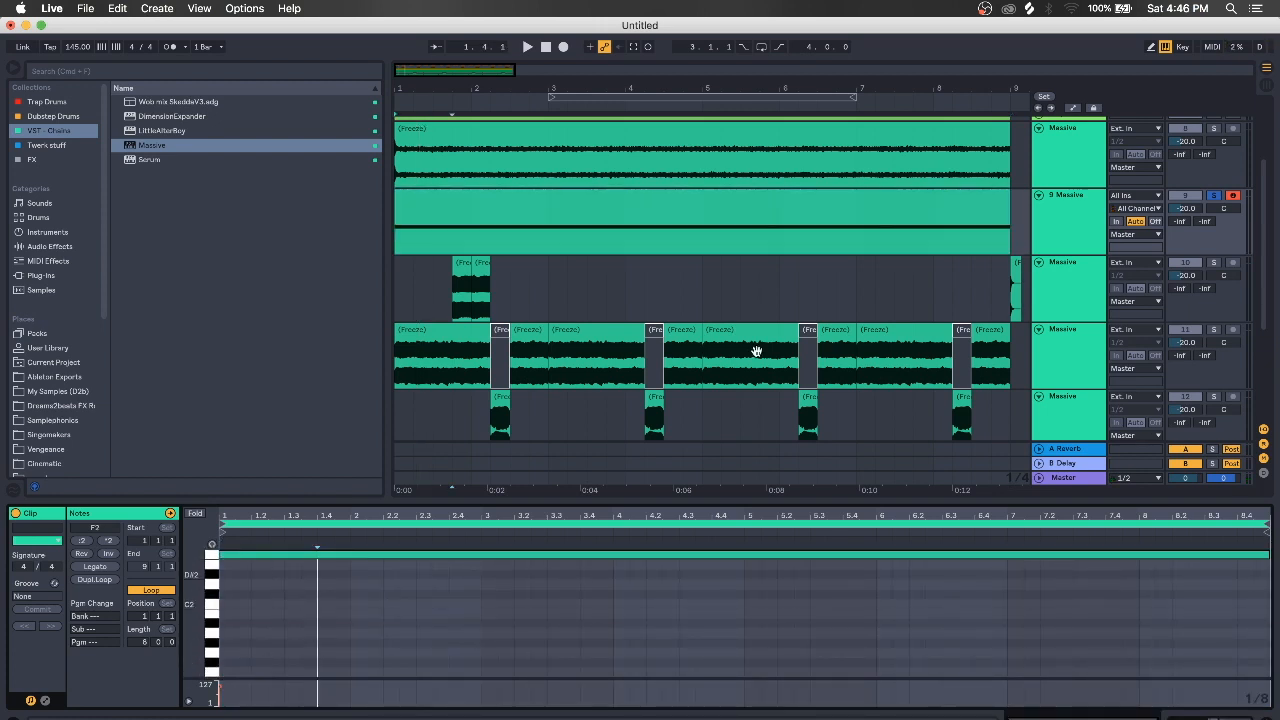
click(1075, 216)
key(super+d)
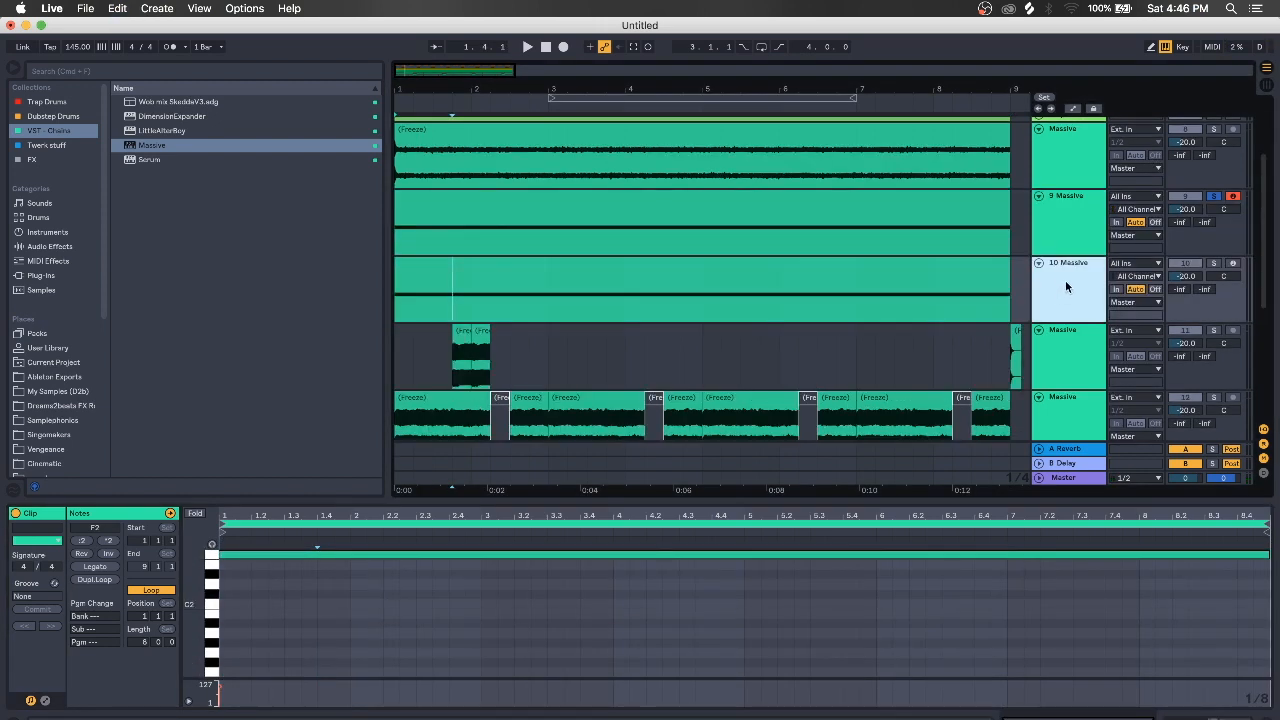
Freeze the 10 Massive track and flatten it into an audio clip
right_click(1067, 288)
click(1140, 375)
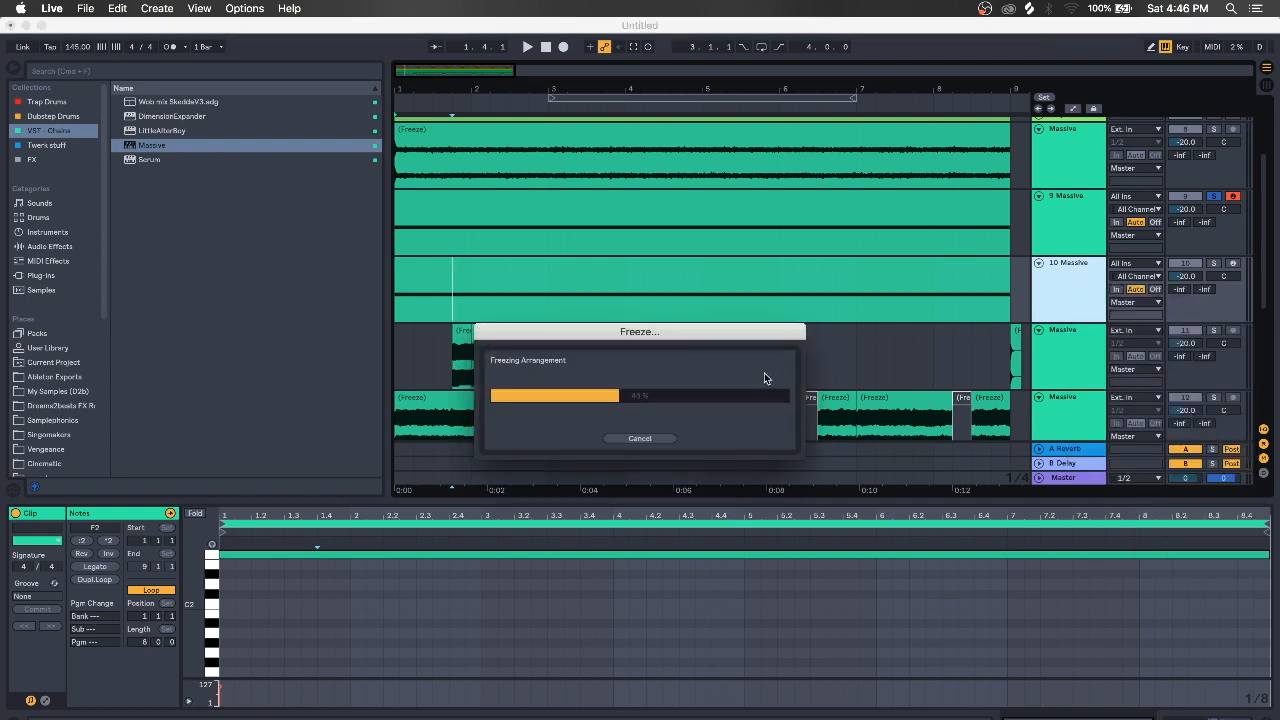
right_click(1084, 276)
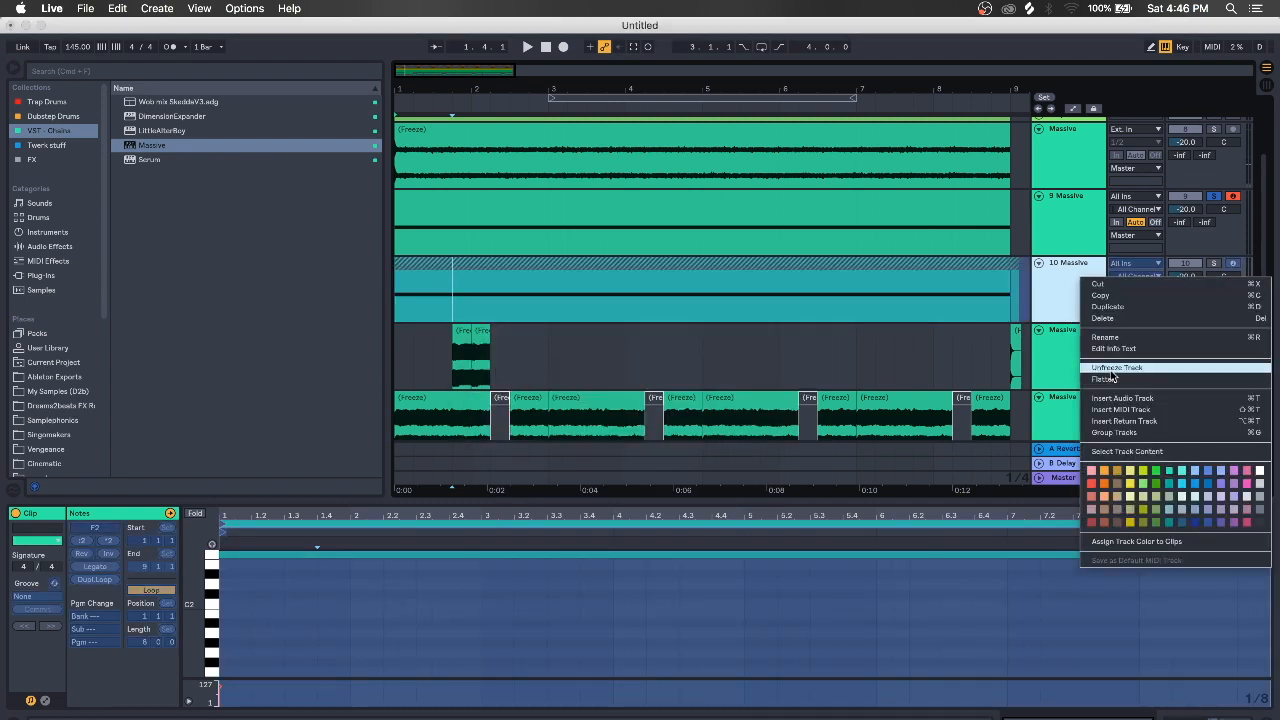
click(1110, 379)
Delete track 10's stray tail clip past bar 9 and show the track devices
drag(1011, 296, 1021, 296)
key(Delete)
click(1019, 296)
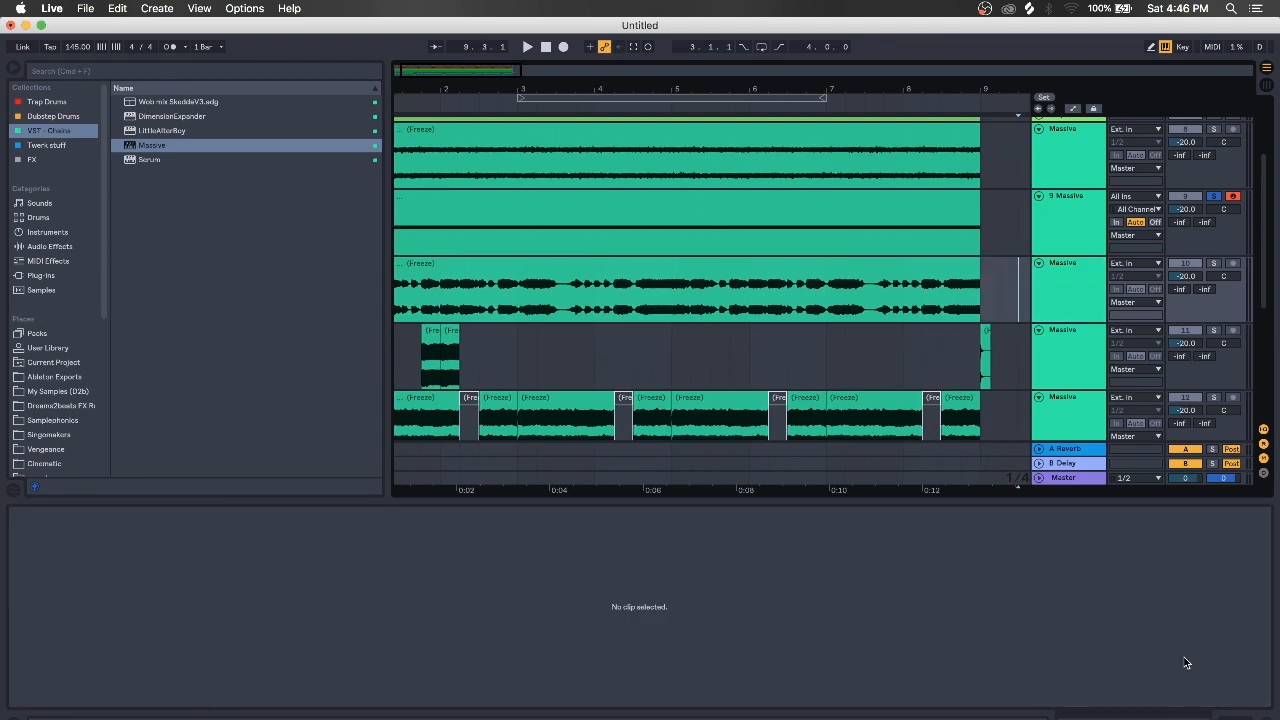
click(1243, 715)
scroll(683, 293, down, 5)
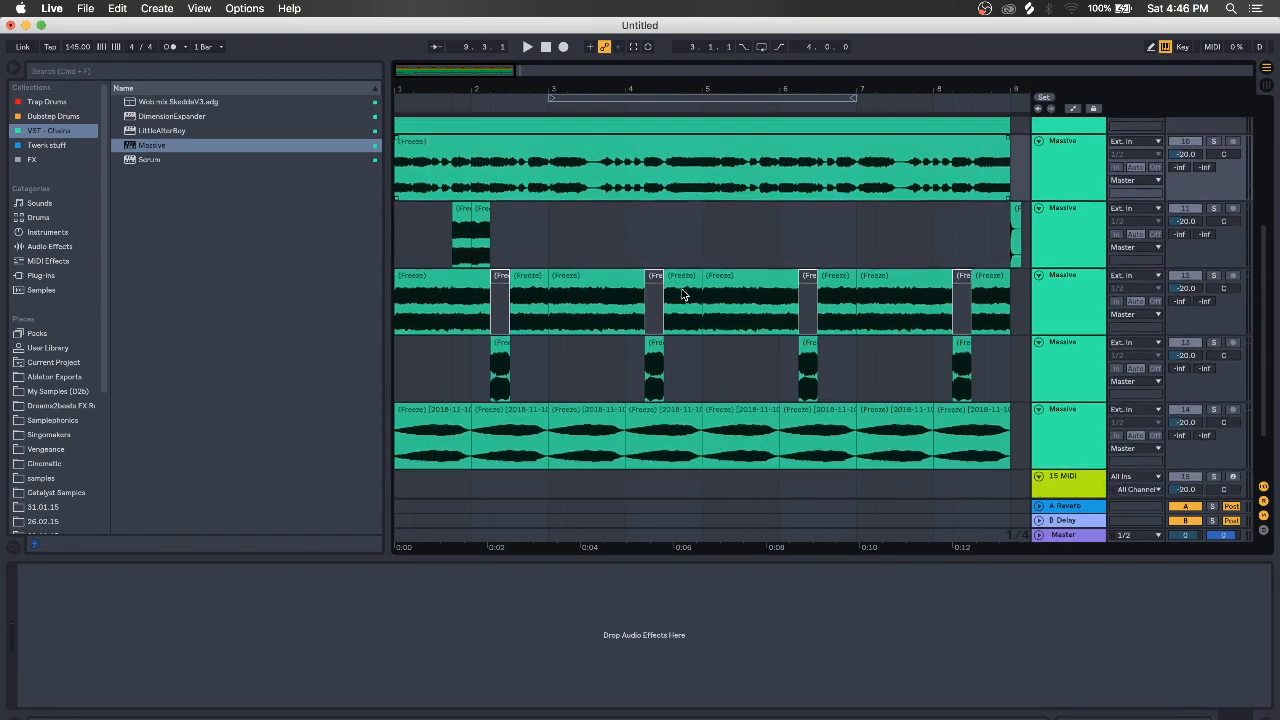
Hide the browser, zoom into the timeline, reactivate tracks 10–14 and play the layers
click(10, 72)
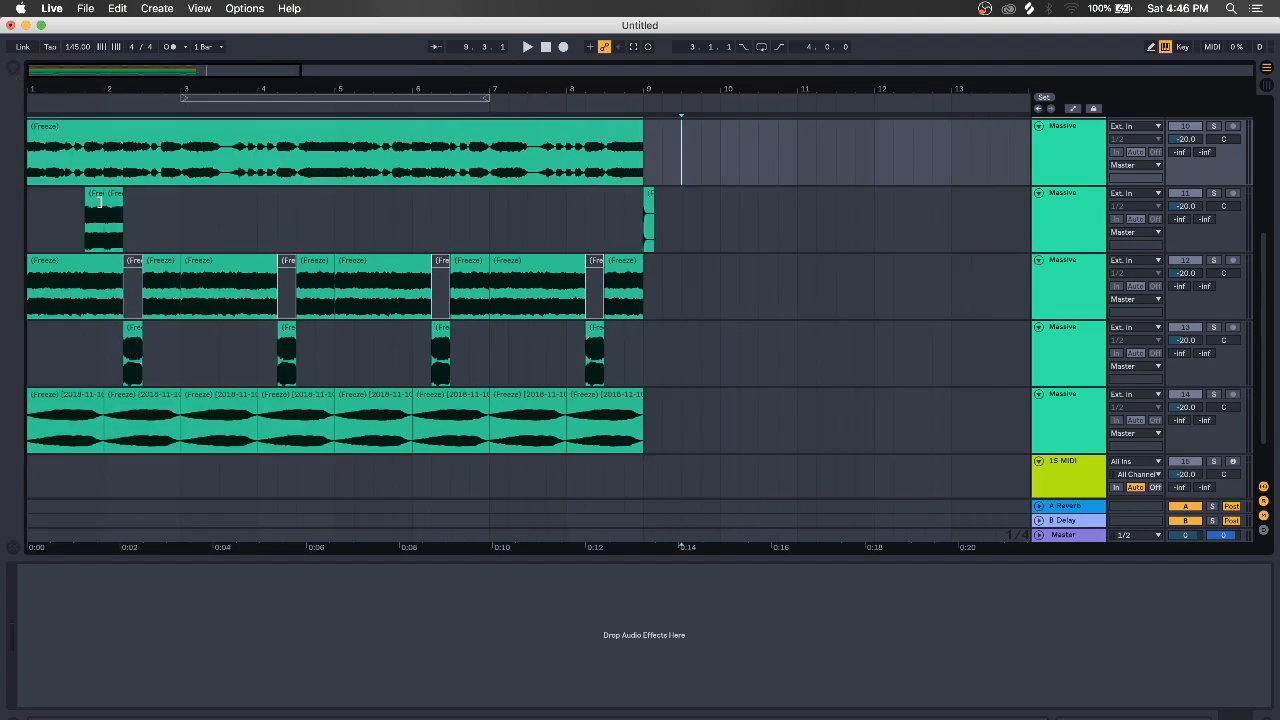
scroll(108, 217, up, 2)
click(32, 265)
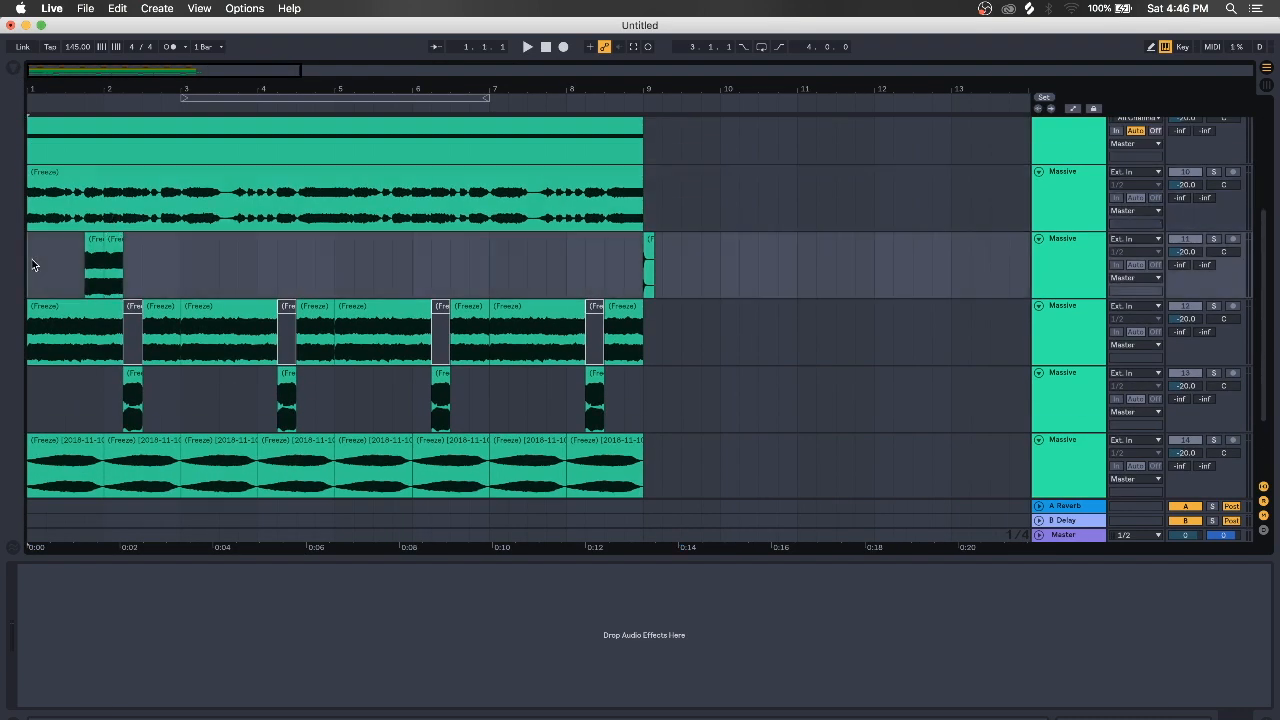
drag(62, 91, 72, 91)
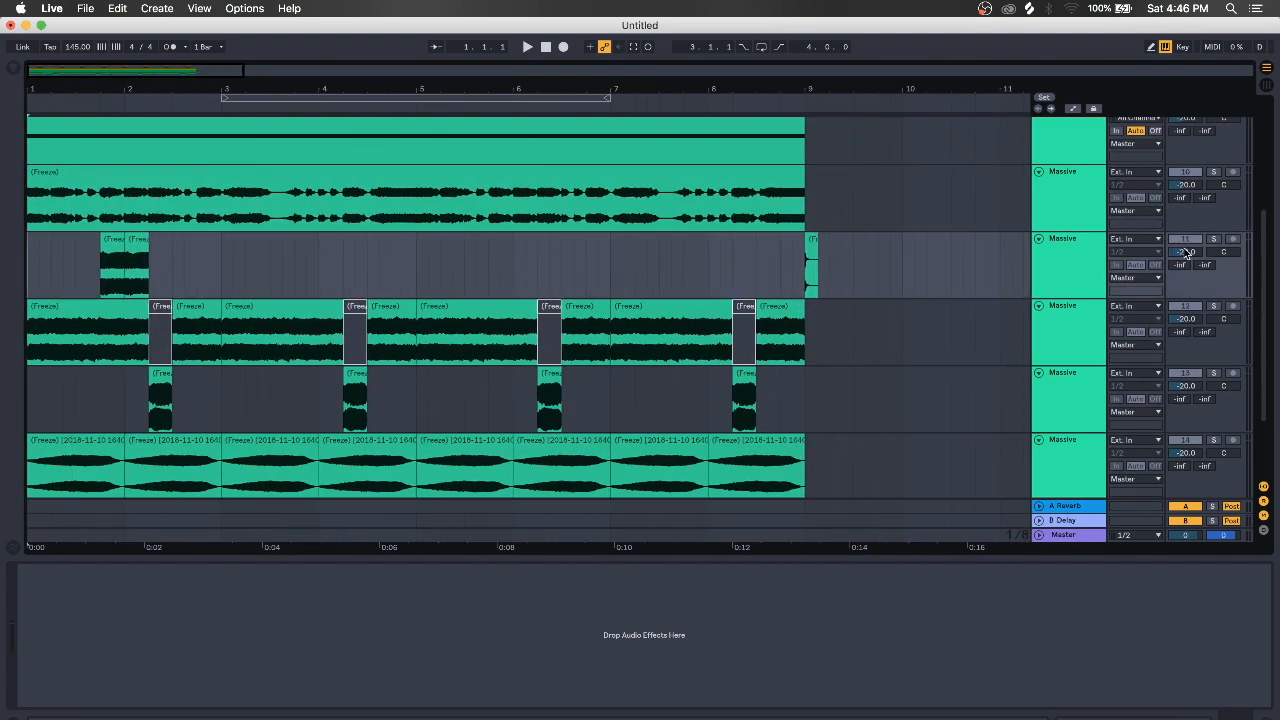
click(1195, 239)
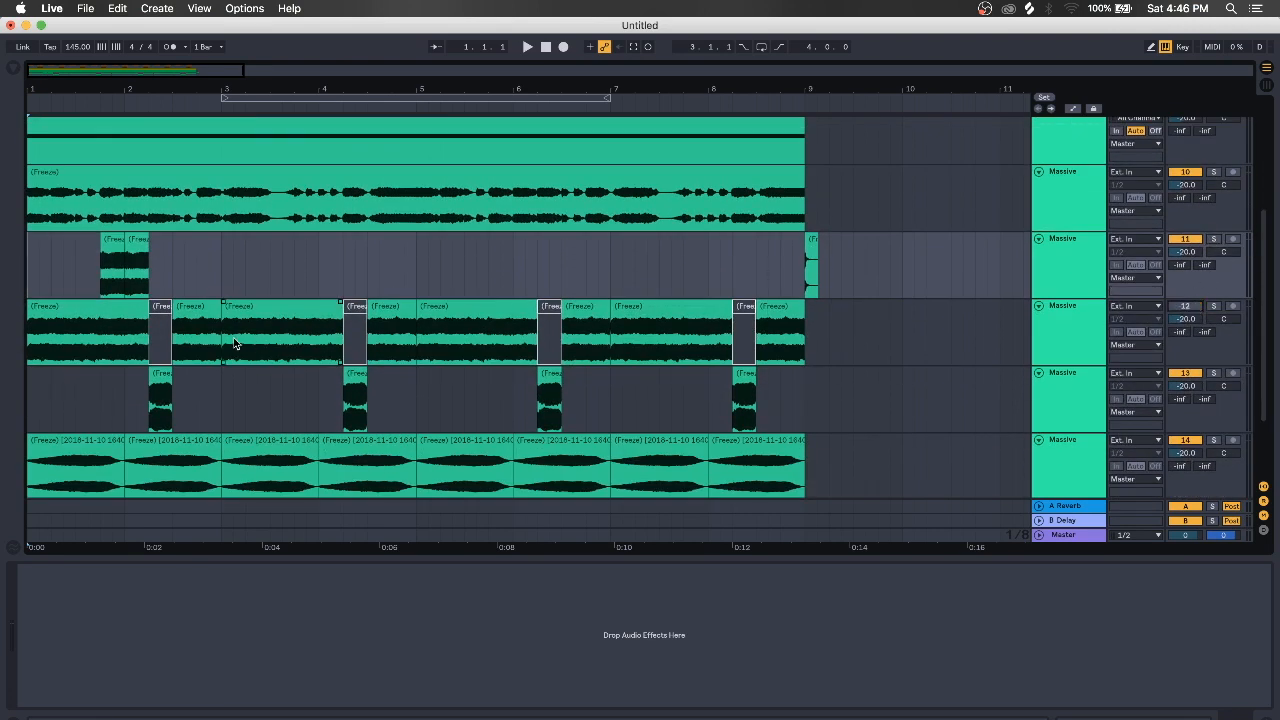
key(space)
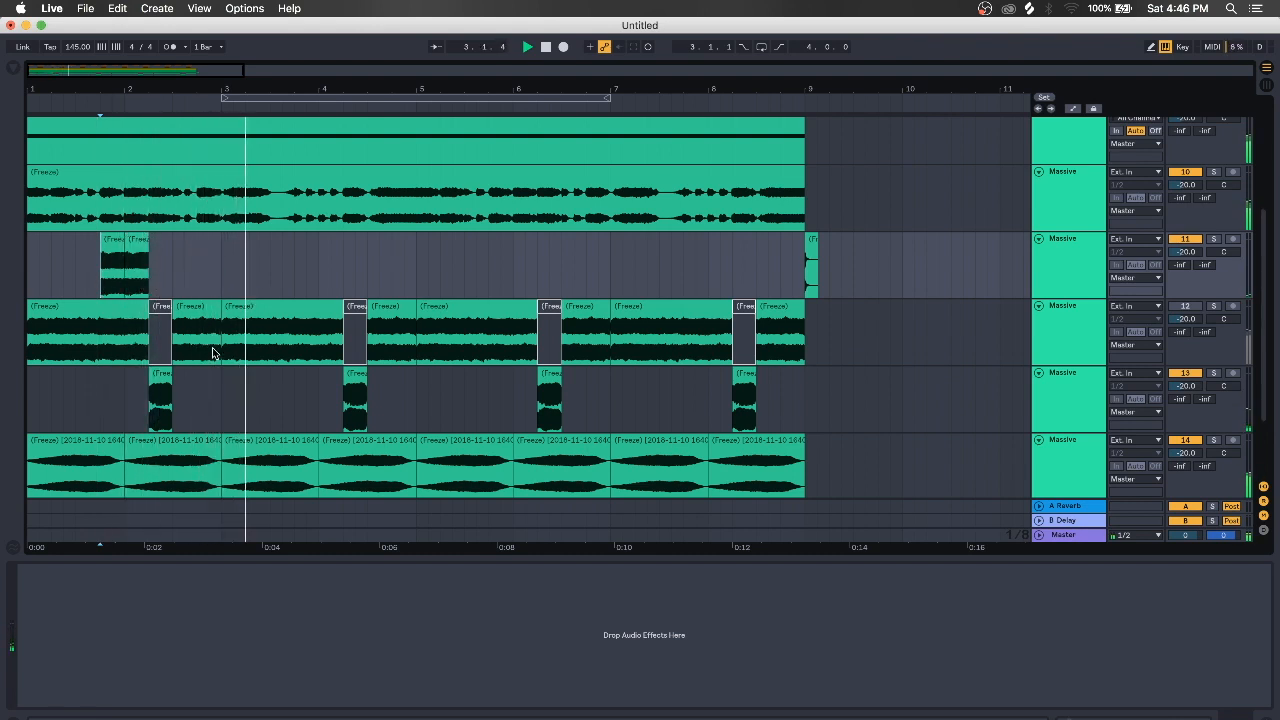
Solo the third Massive growl layer and play it from bar 1.4
click(155, 407)
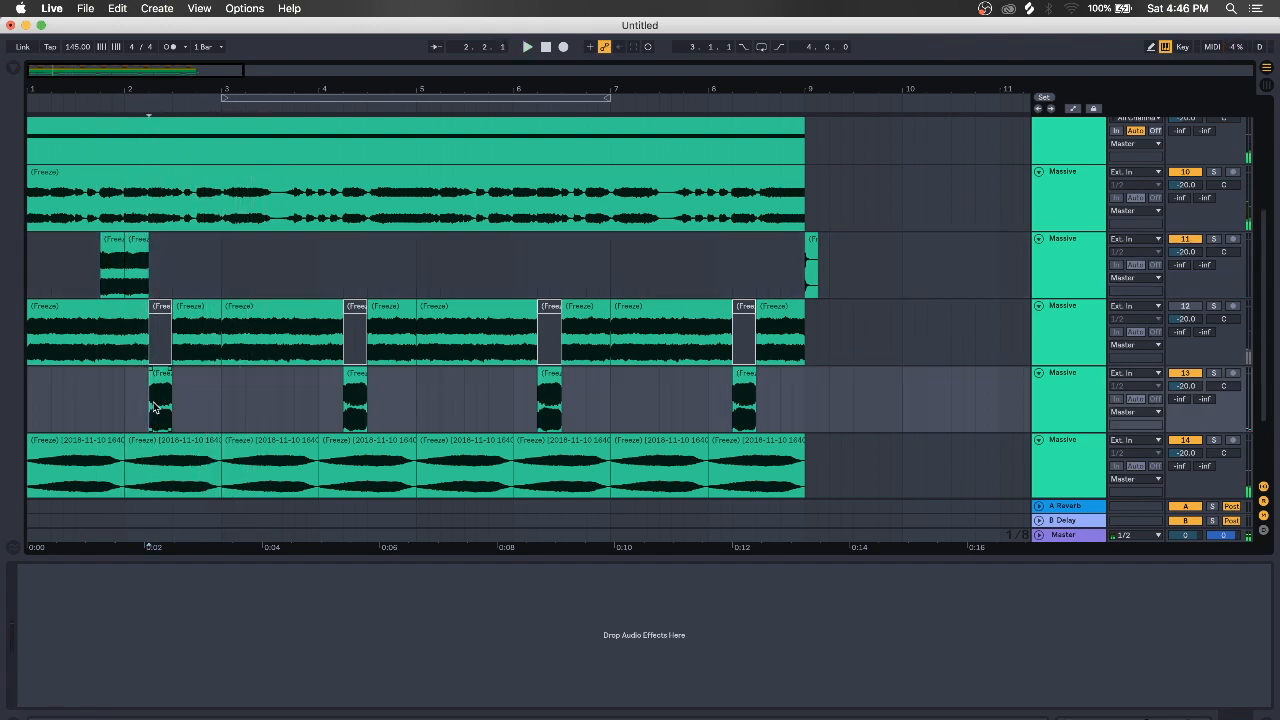
click(98, 279)
click(1214, 240)
key(space)
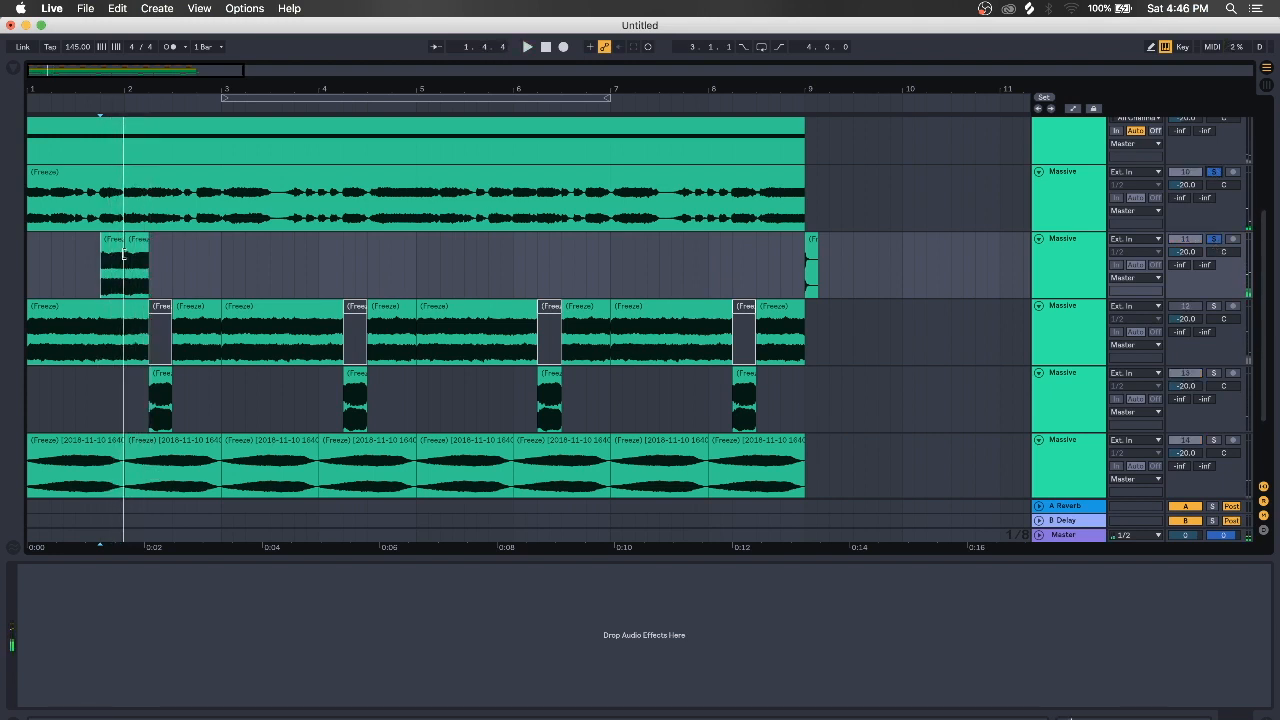
Mark a short slice of the second layer before bar 2, split the third layer's clip there, and audition it
click(30, 215)
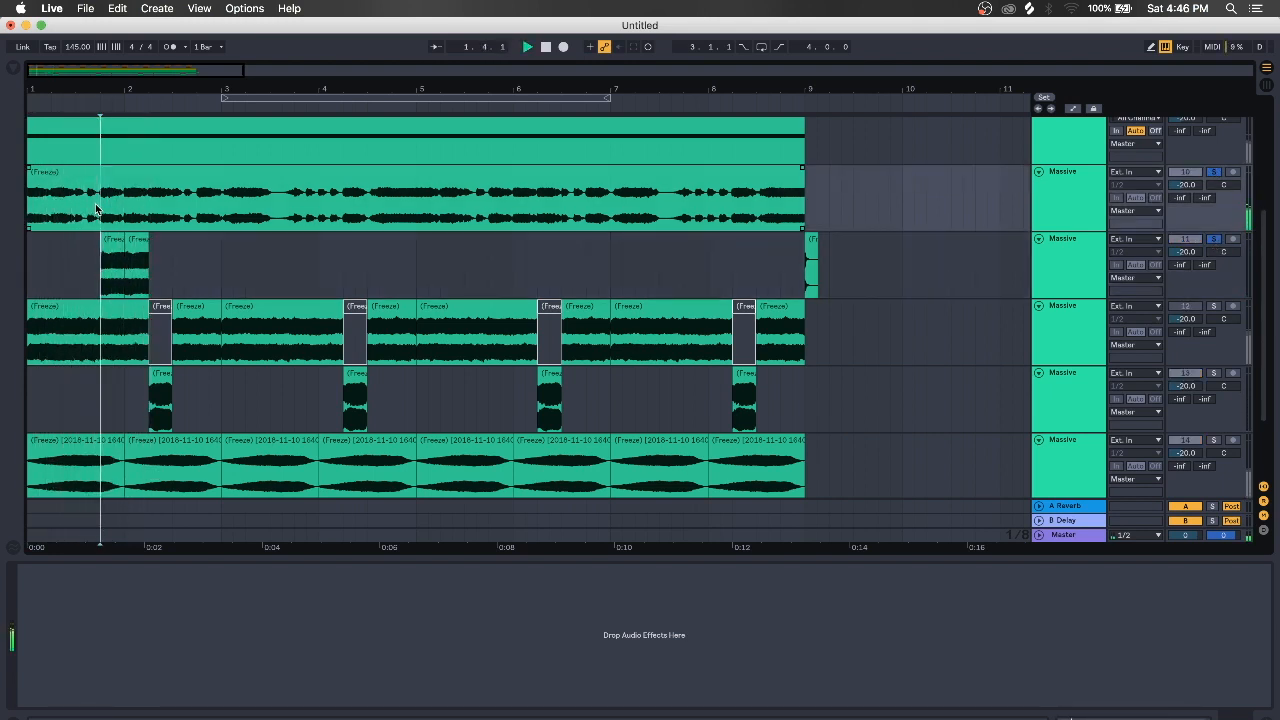
drag(99, 209, 122, 226)
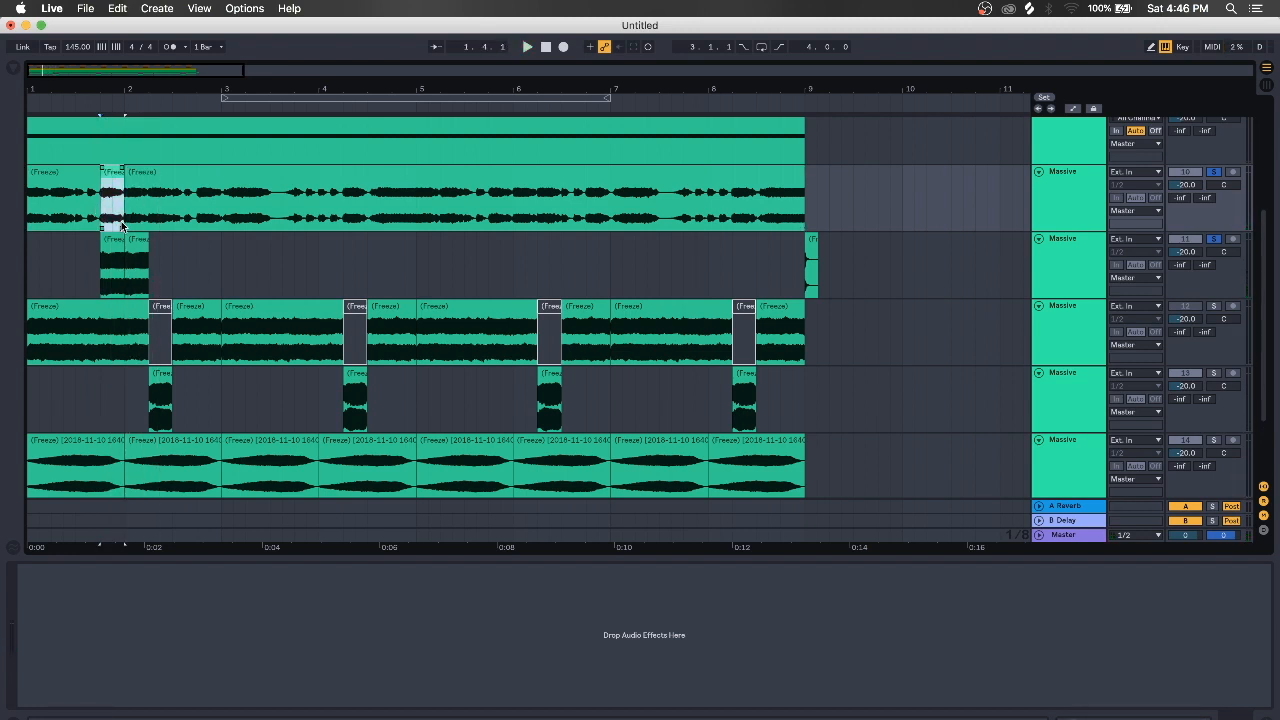
click(131, 243)
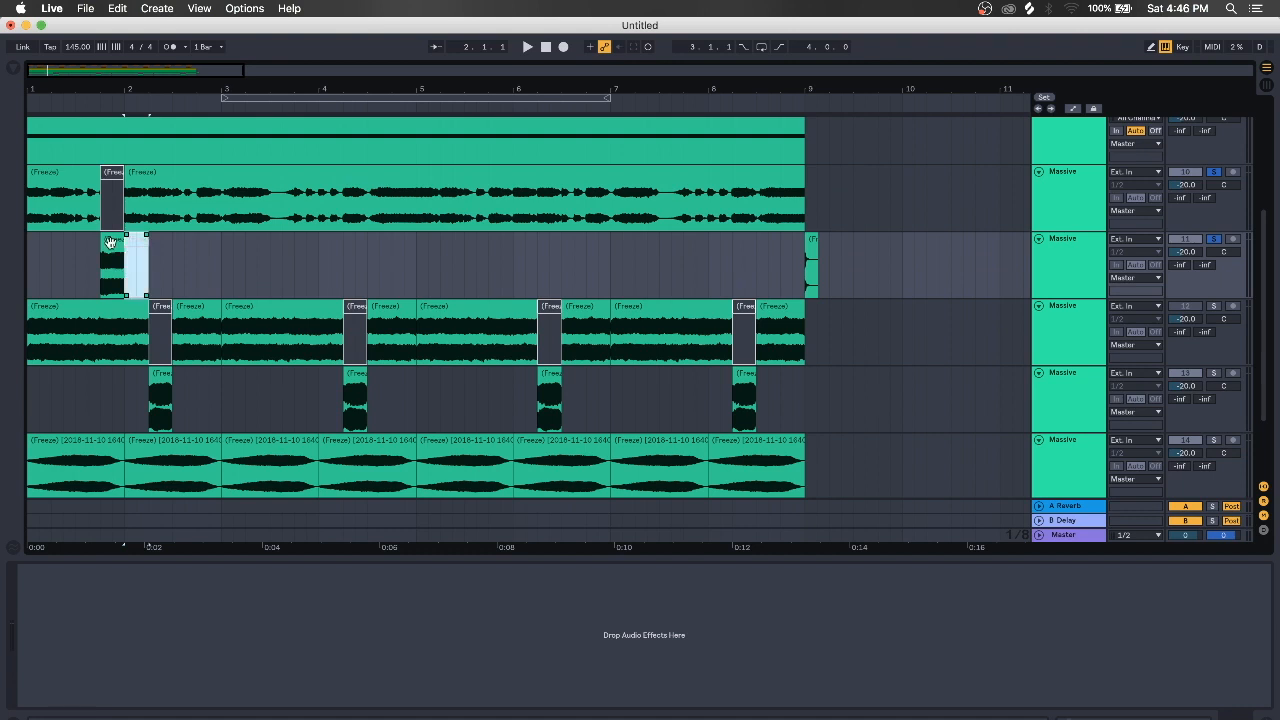
key(ctrl+v)
key(space)
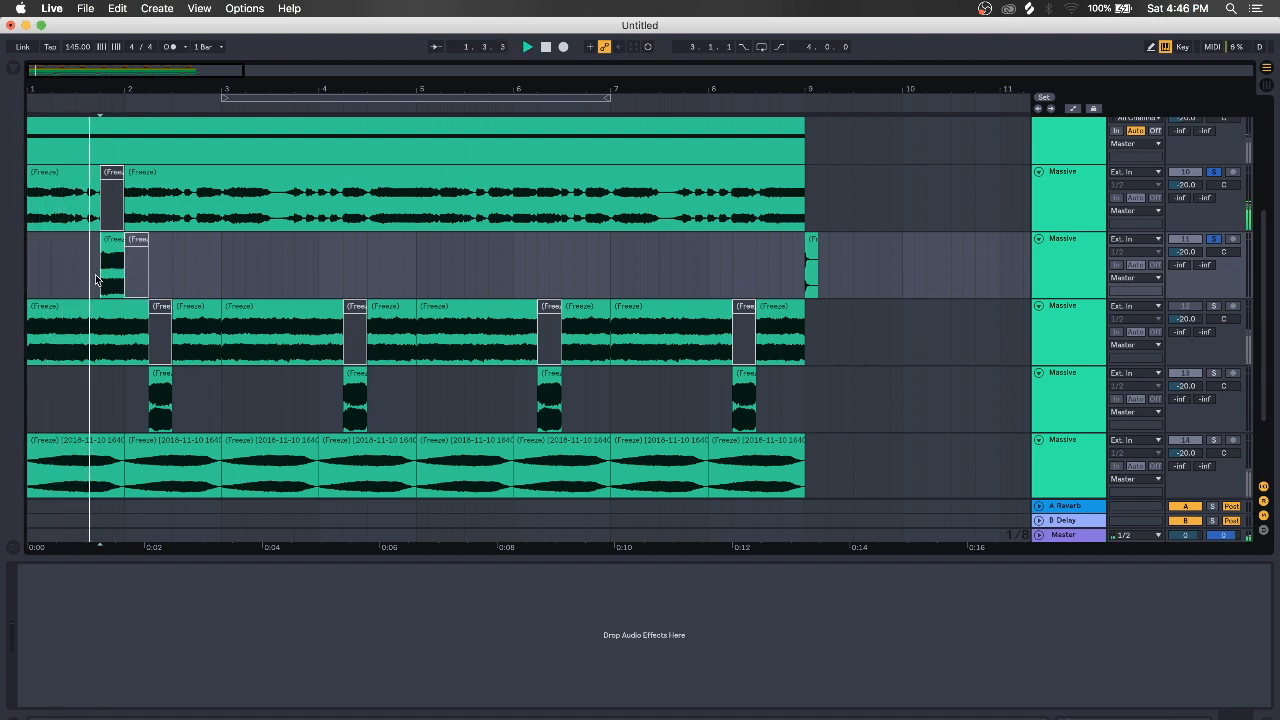
key(space)
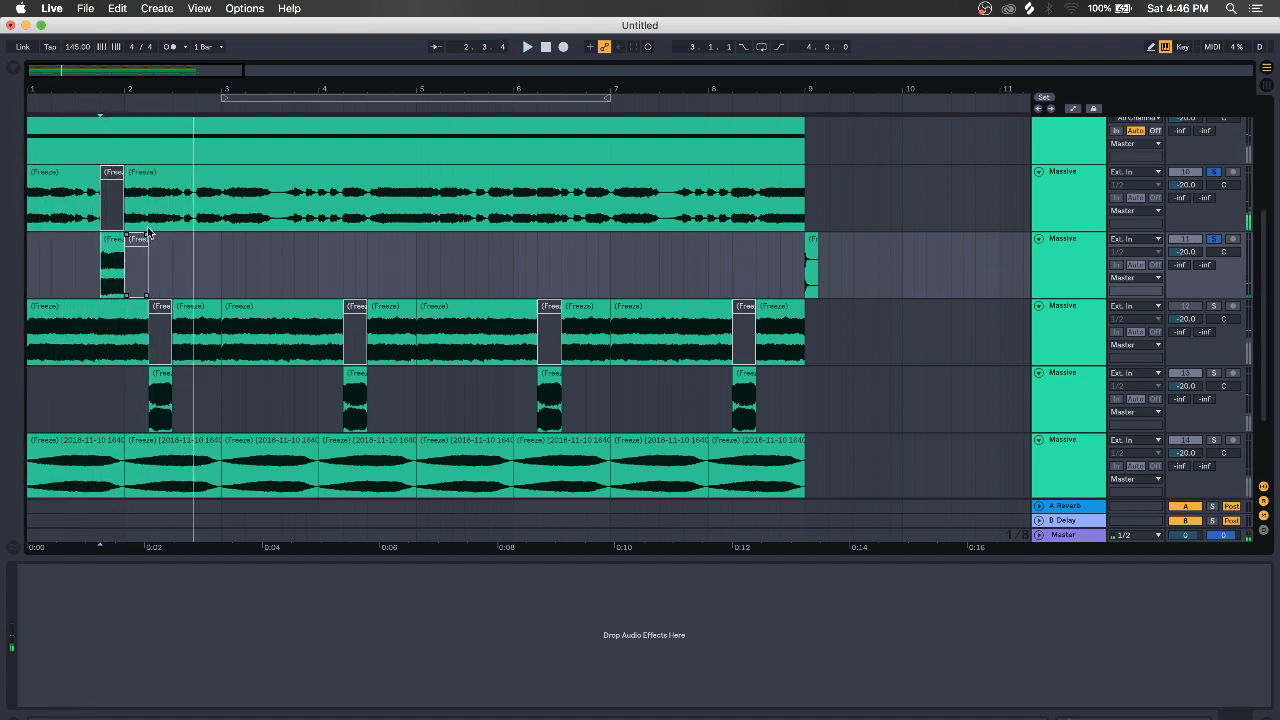
Mark and widen another short slice on the second layer, then play from bar 1 to hear the gaps
drag(149, 225, 173, 225)
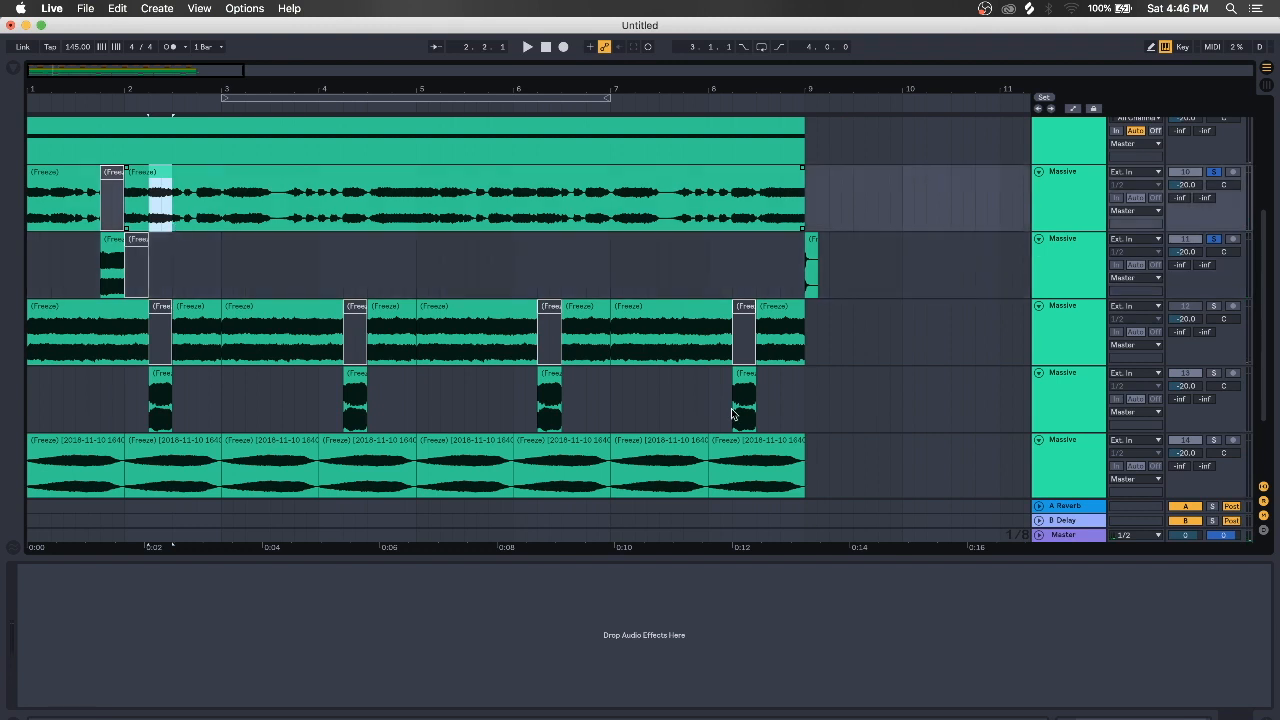
click(1214, 374)
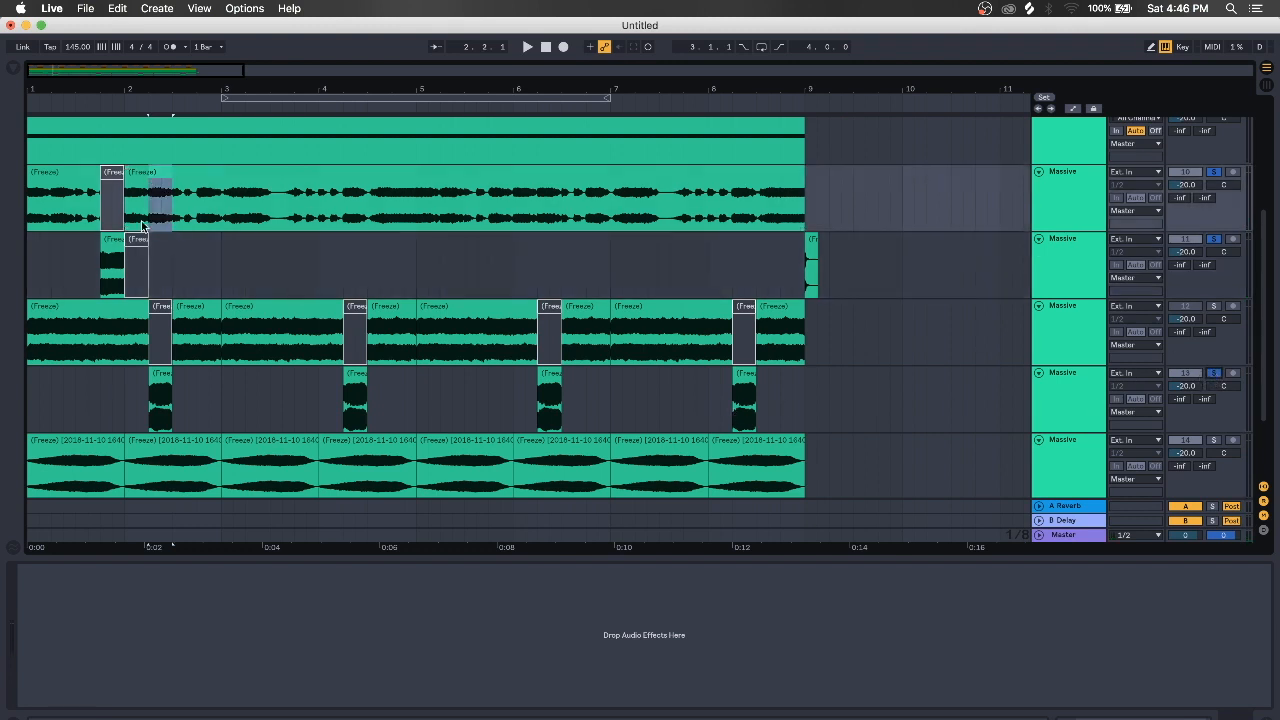
drag(148, 225, 176, 222)
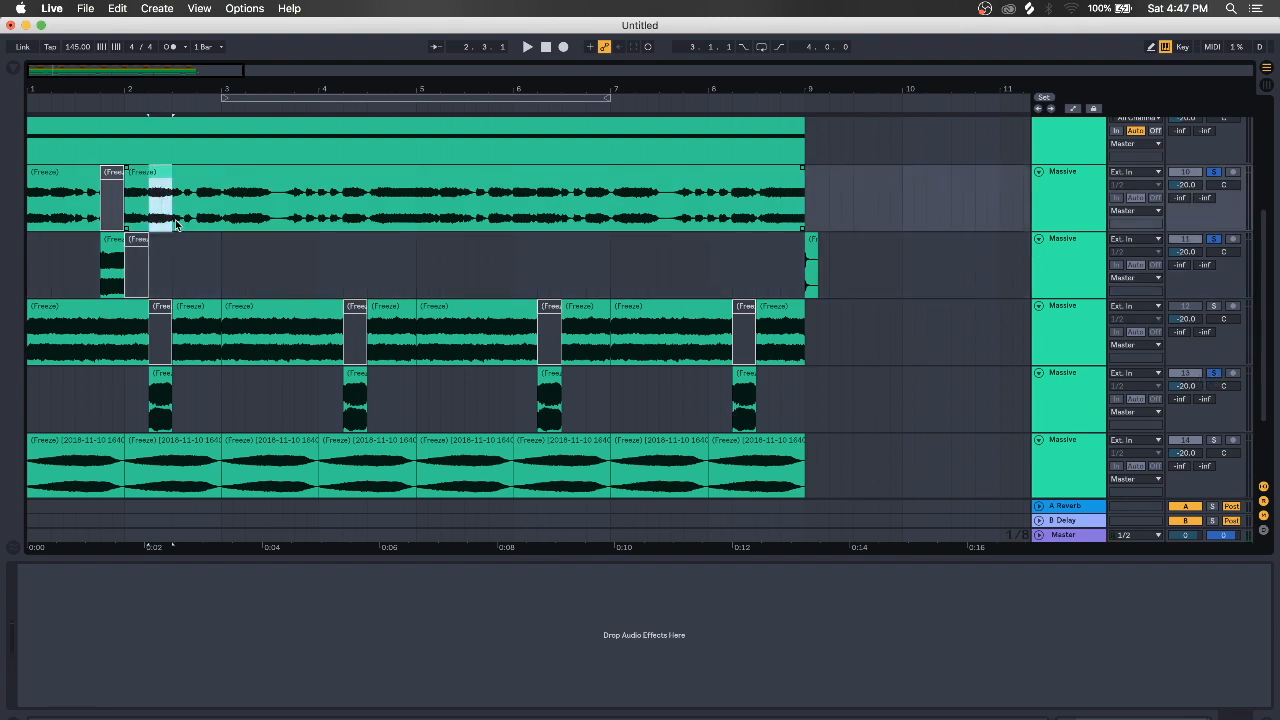
click(33, 220)
key(space)
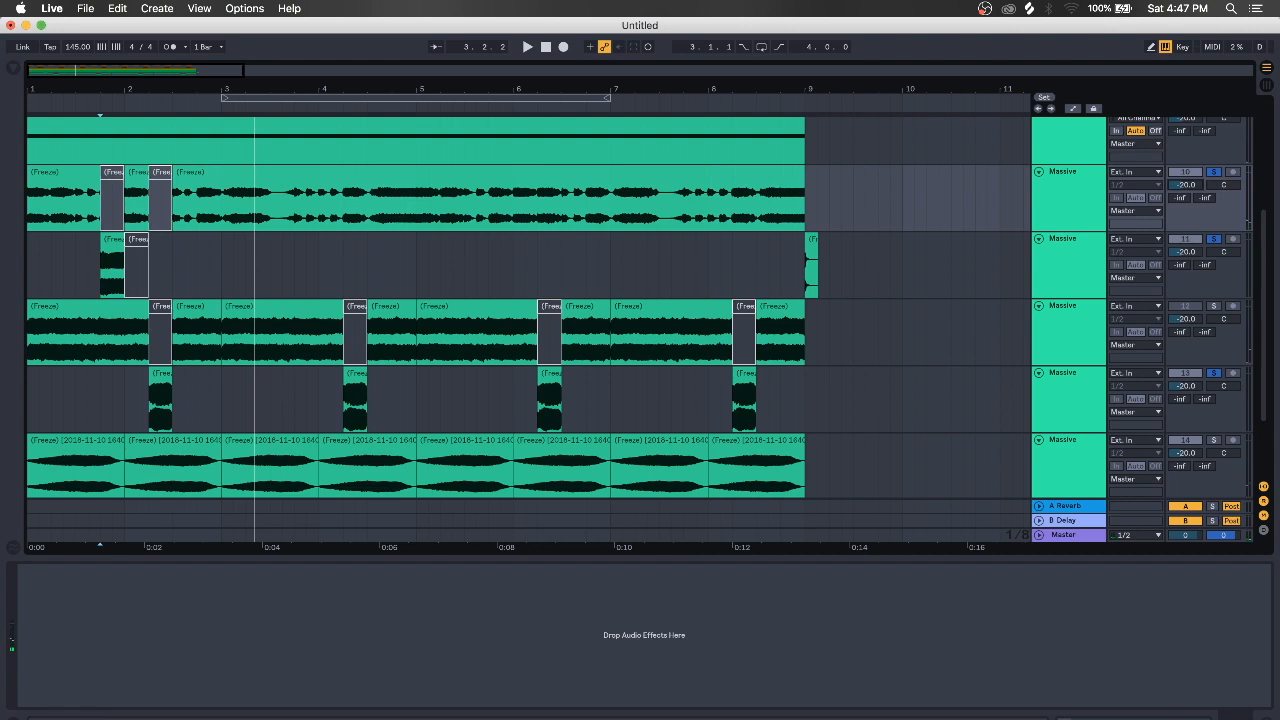
Deactivate track 12's growl before and after its short bar-3 slice during playback
click(43, 170)
key(space)
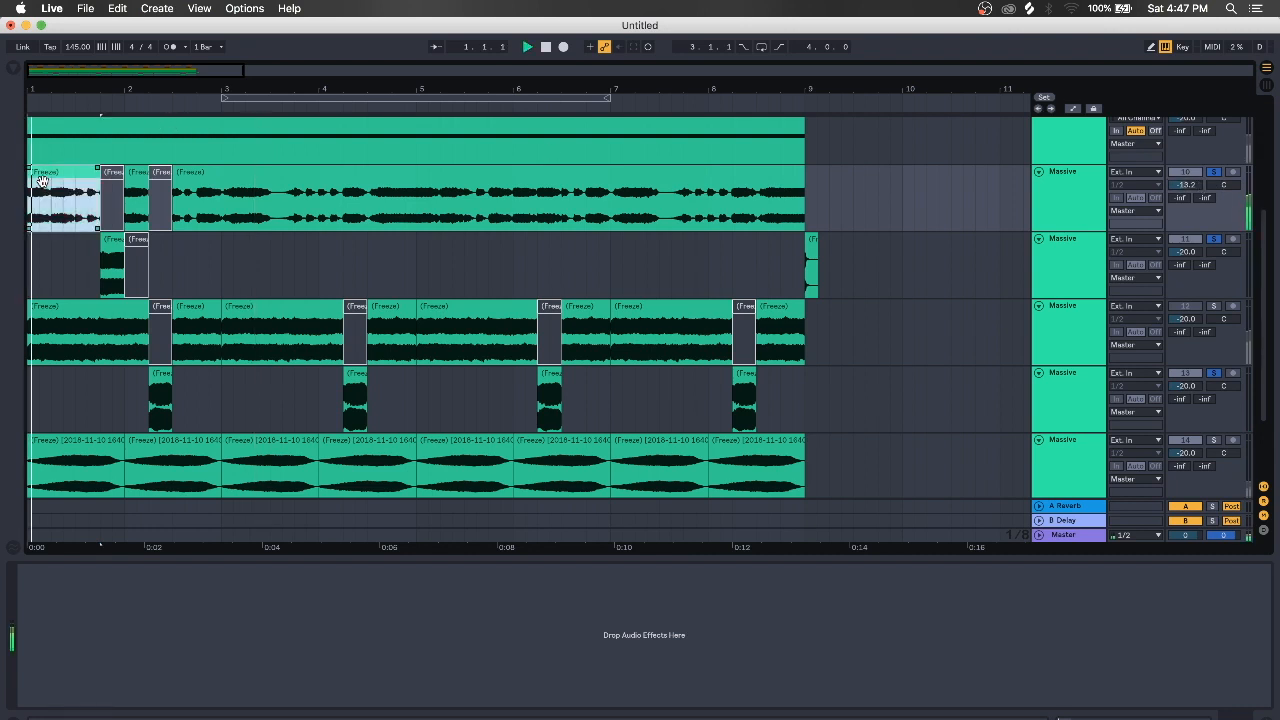
click(97, 210)
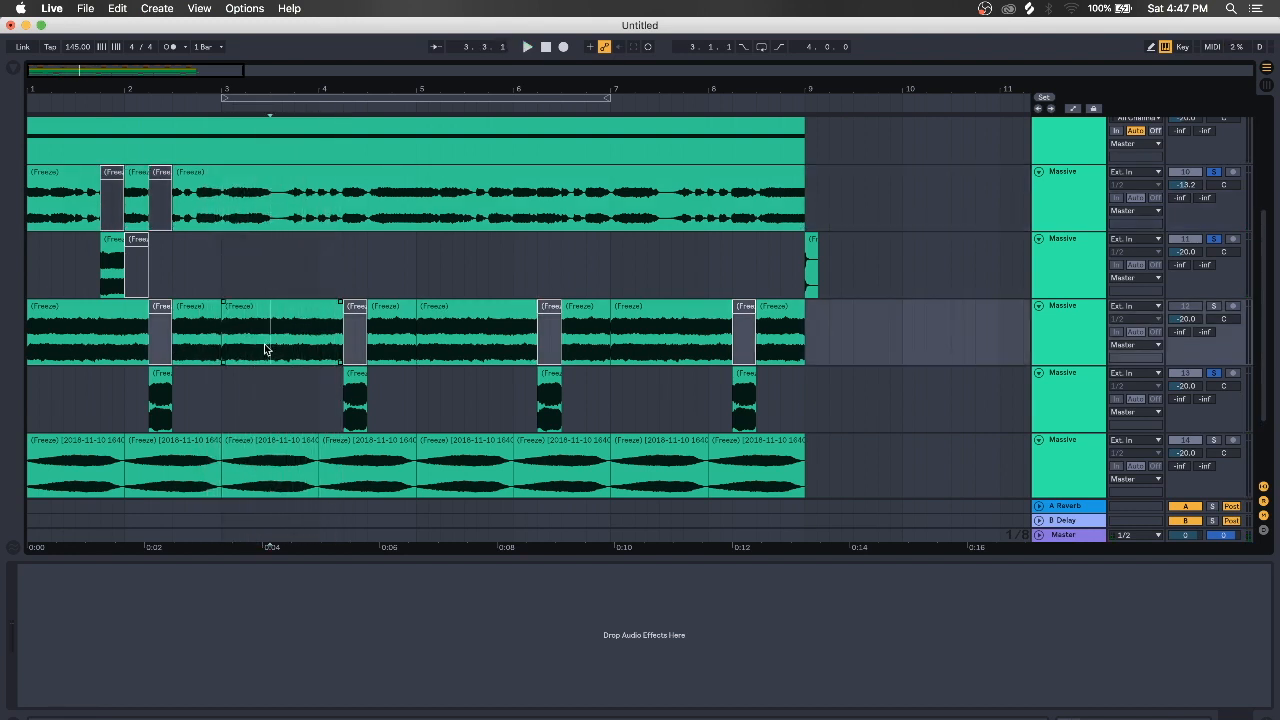
drag(270, 346, 274, 348)
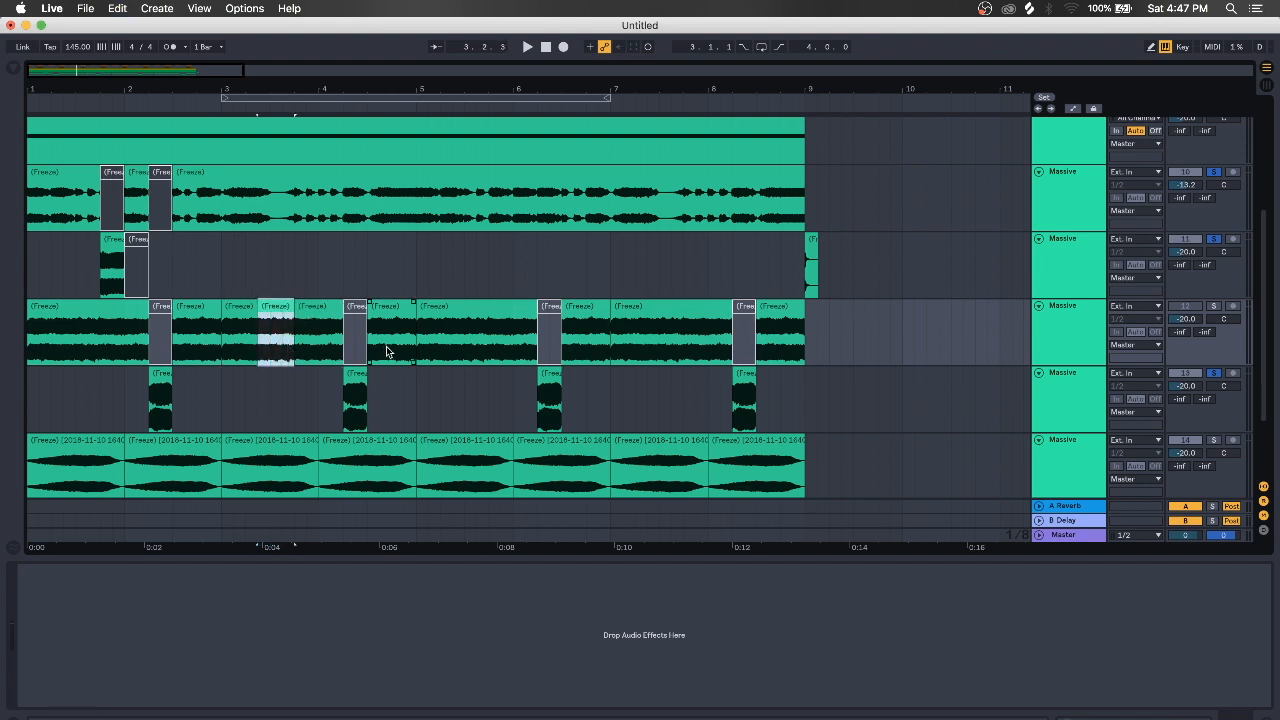
drag(297, 354, 802, 341)
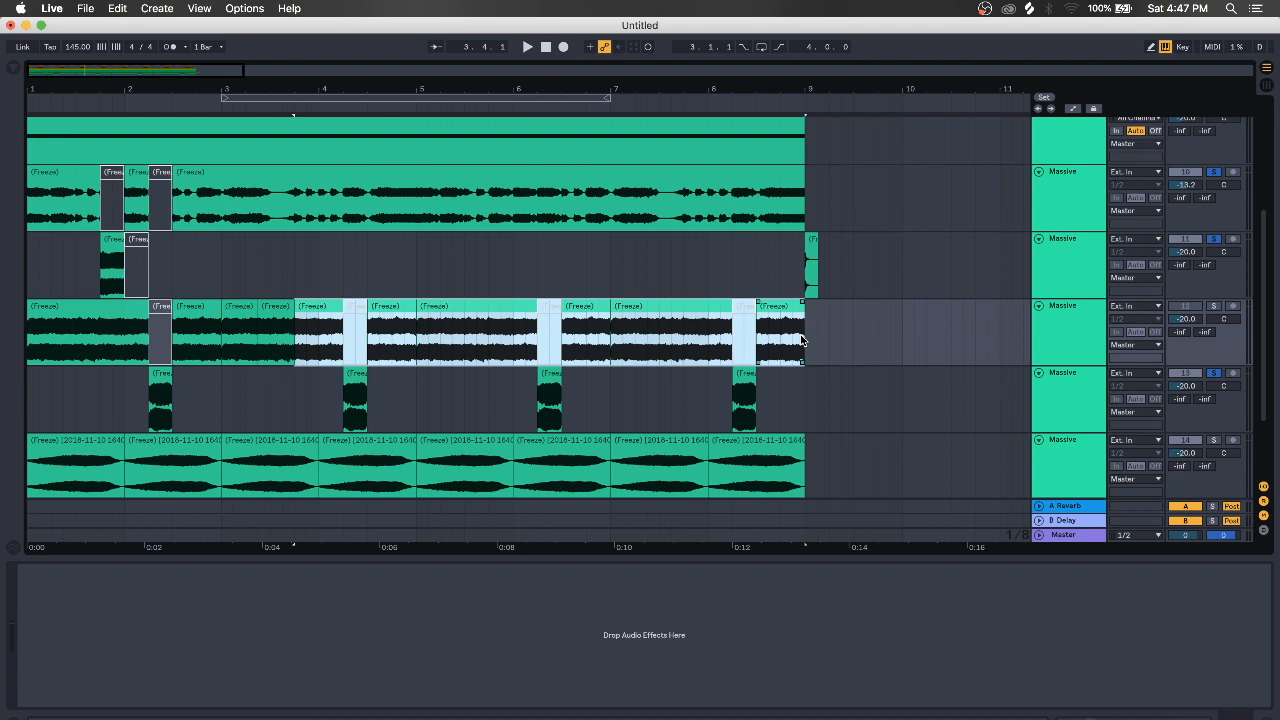
key(Delete)
click(246, 355)
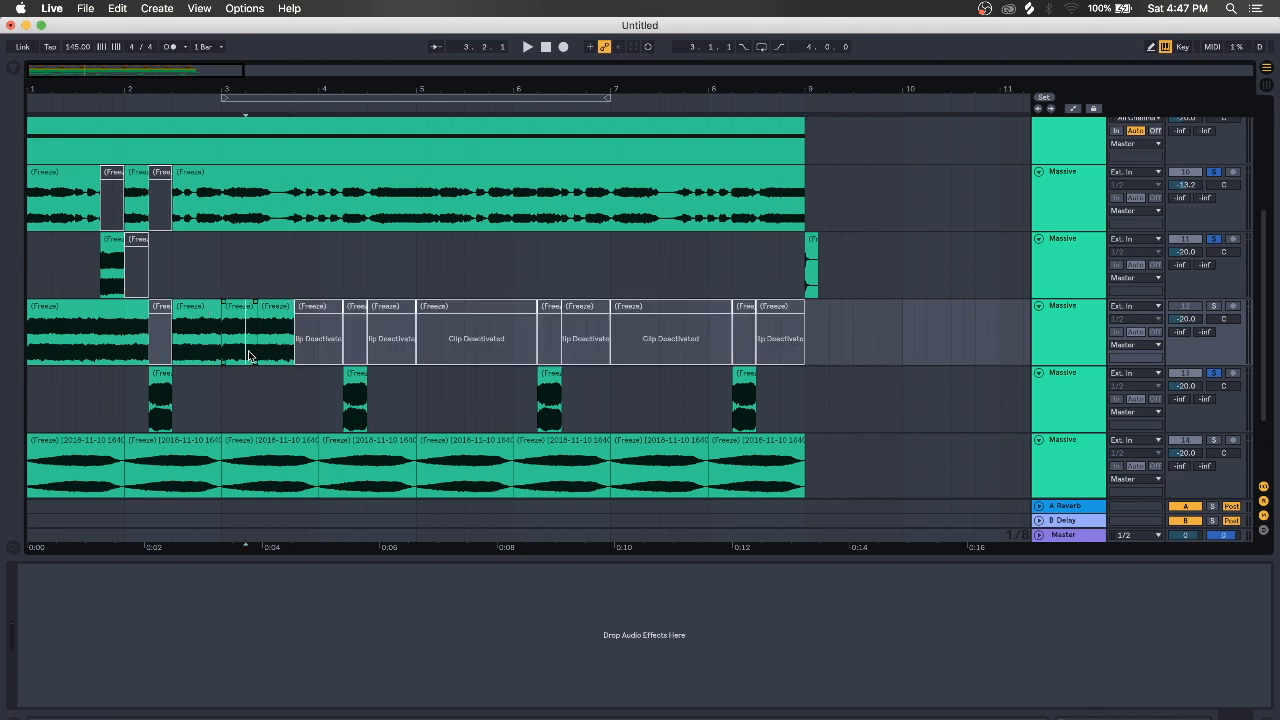
drag(257, 355, 3, 345)
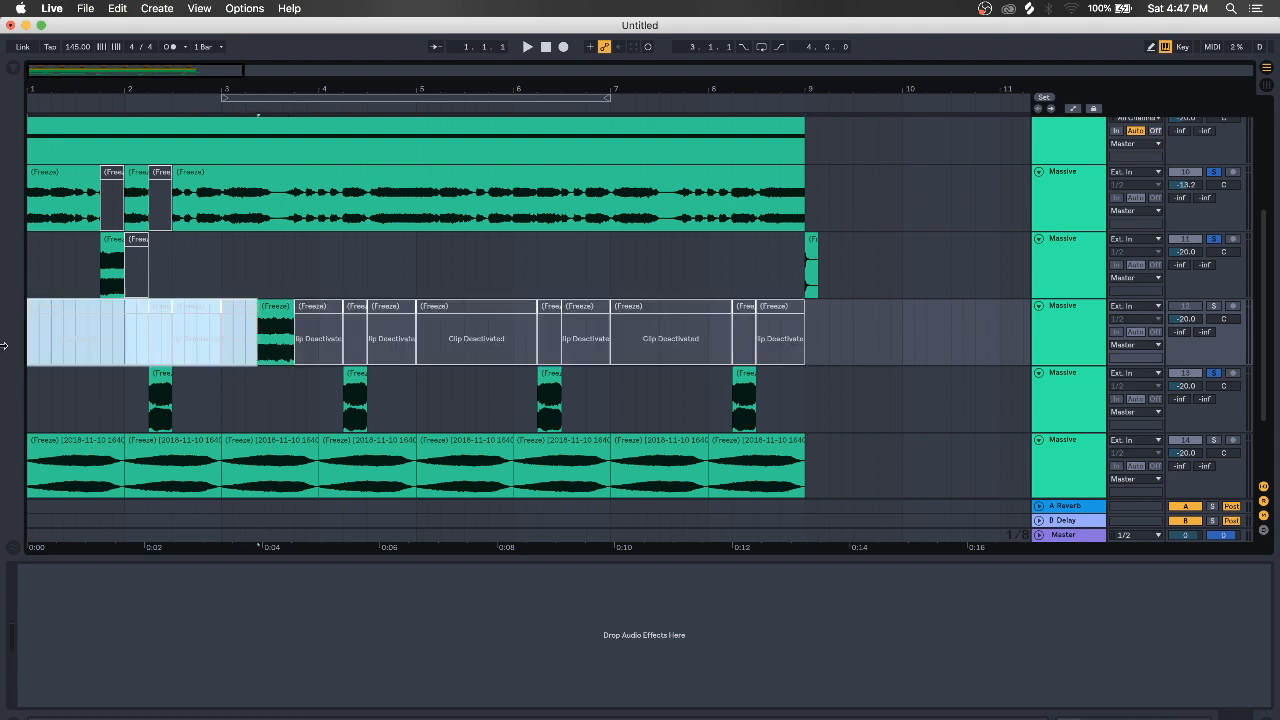
Unsolo all layers, hide the I/O routing section, and play the arrangement from bar 1
click(1212, 305)
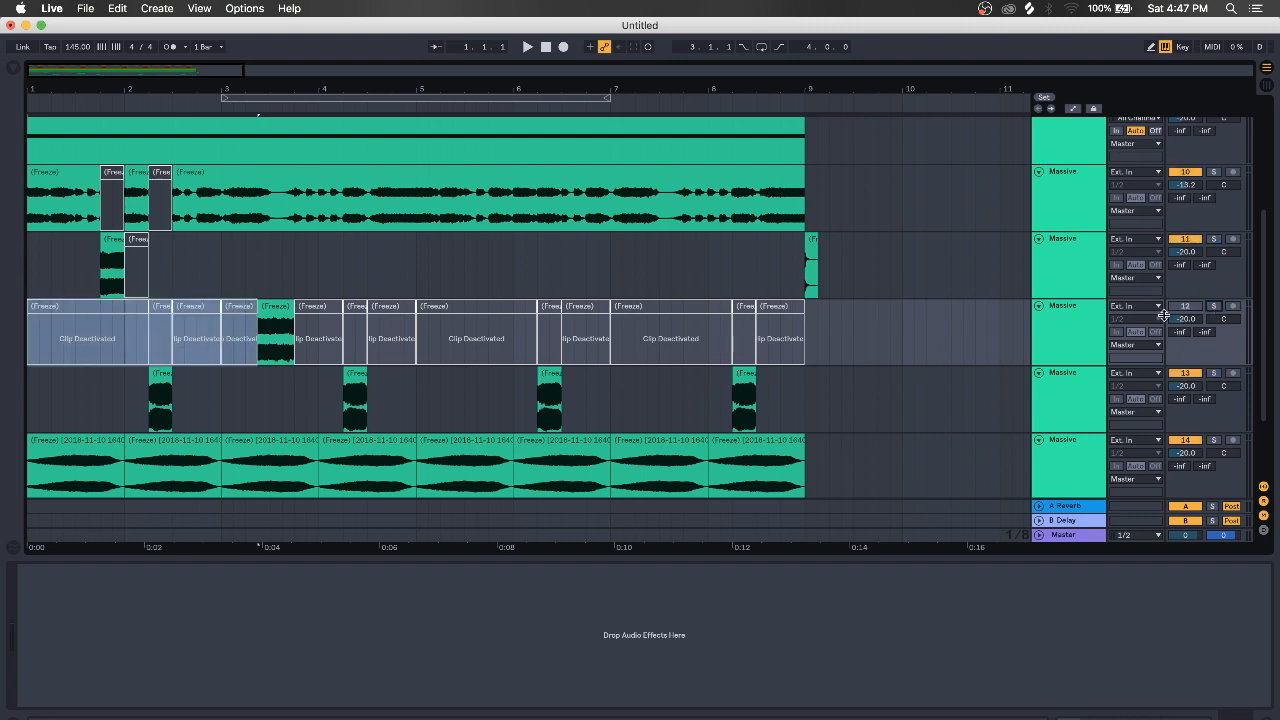
click(1263, 487)
click(34, 342)
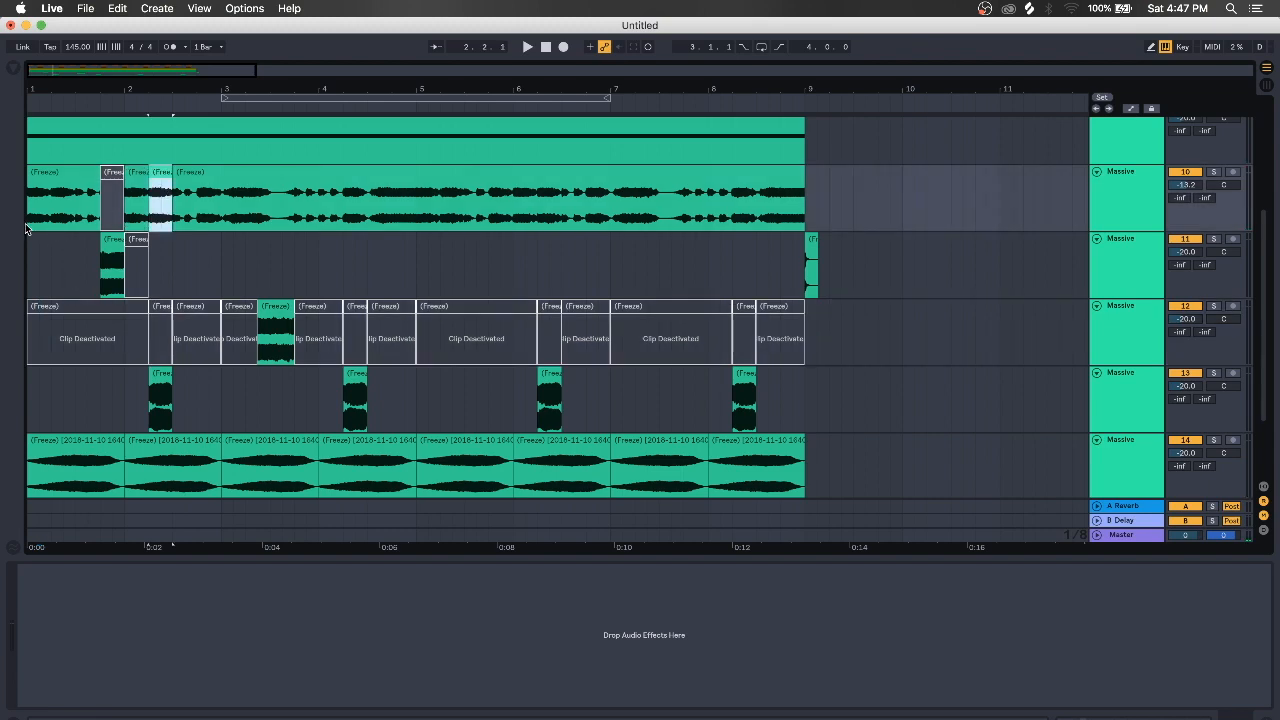
click(26, 229)
key(space)
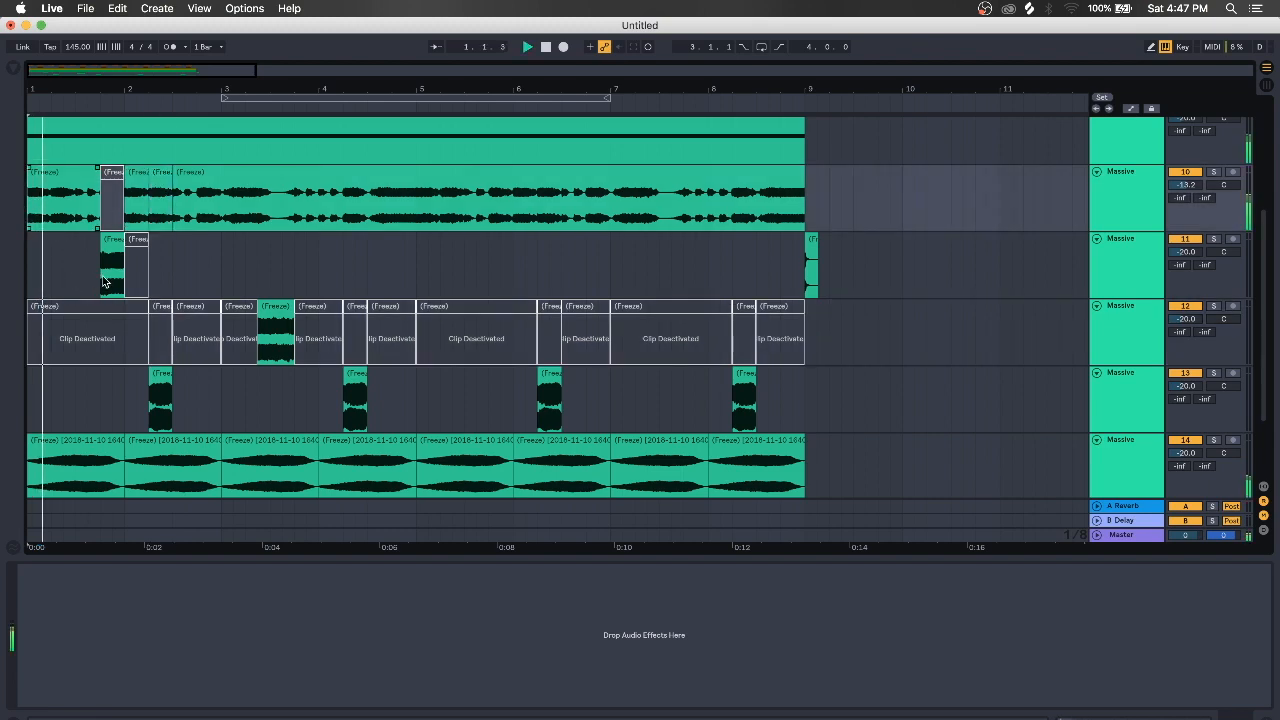
Zoom out to show all eight bars from bar 7 and check the leftover bar-9 clip on track 11
key(super+shift+t)
scroll(175, 323, up, 8)
scroll(180, 323, down, 7)
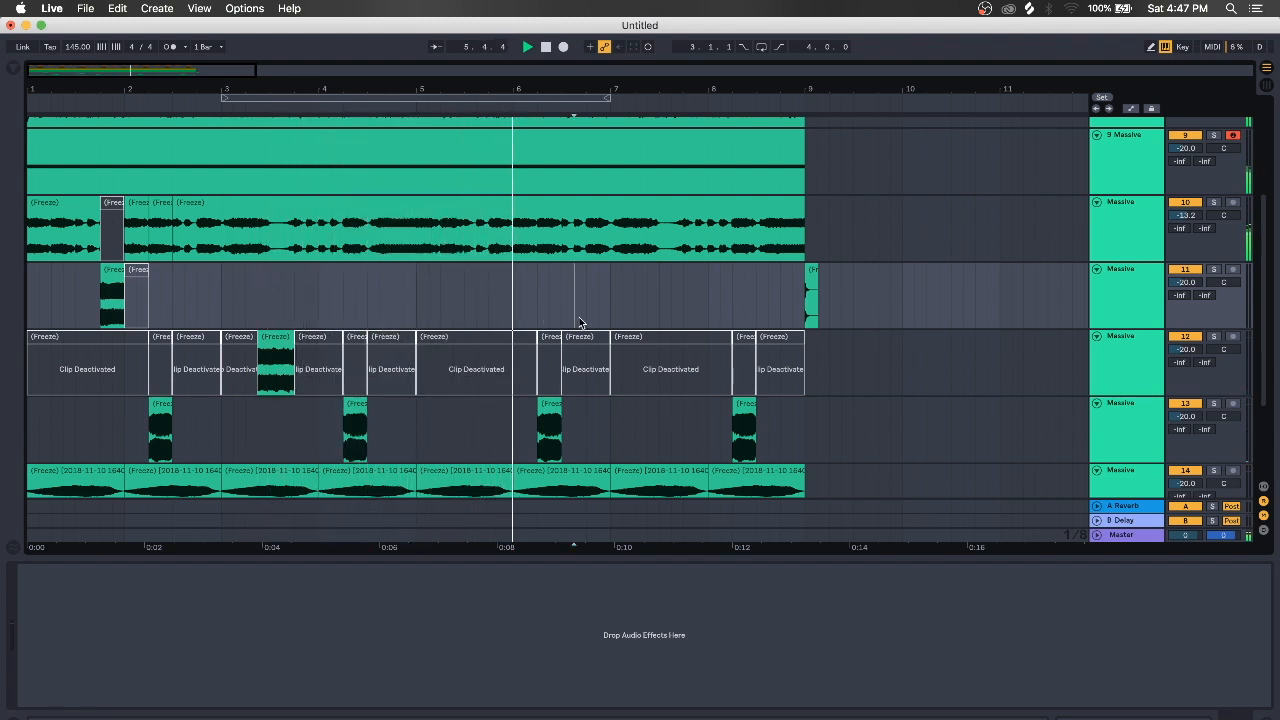
click(756, 310)
drag(754, 91, 382, 91)
click(406, 284)
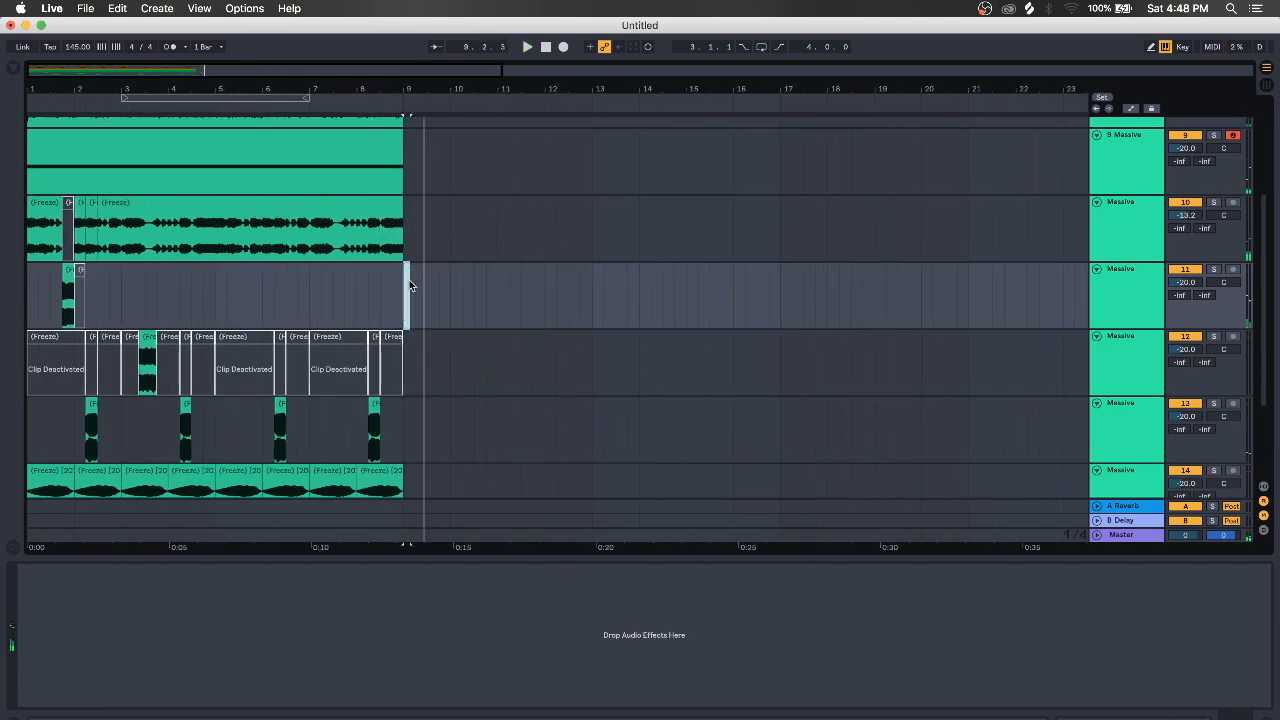
click(402, 292)
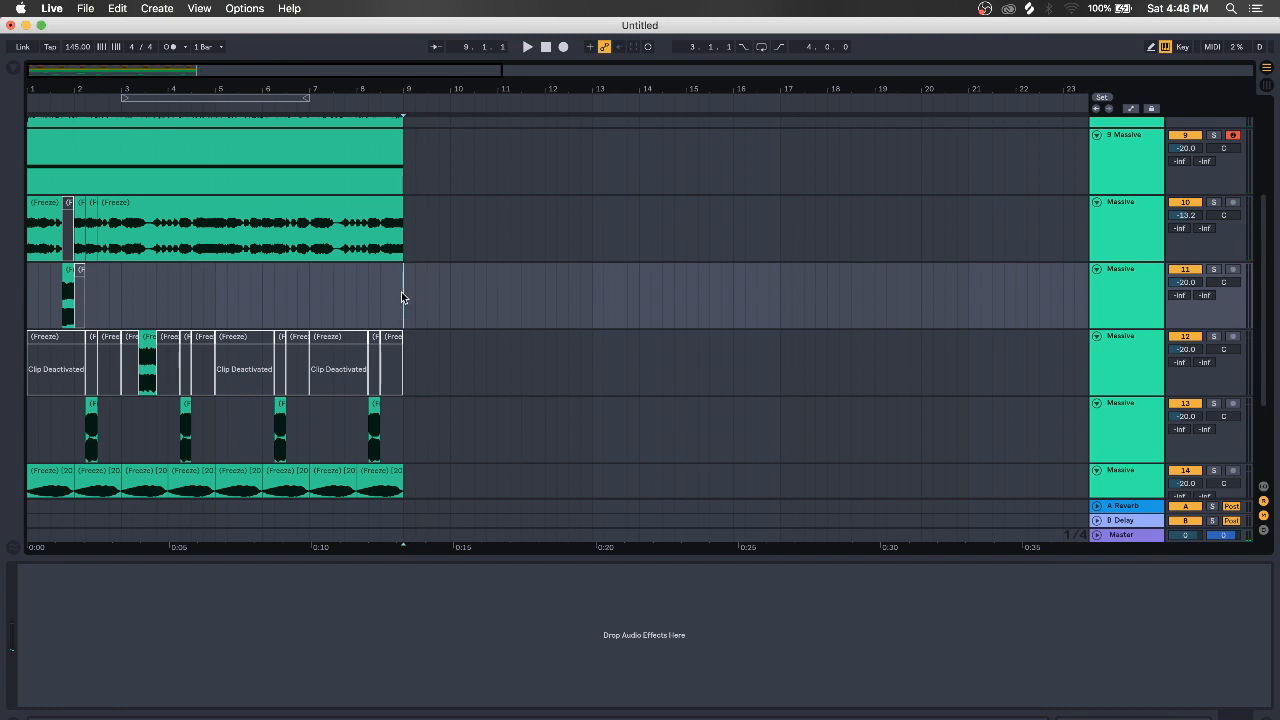